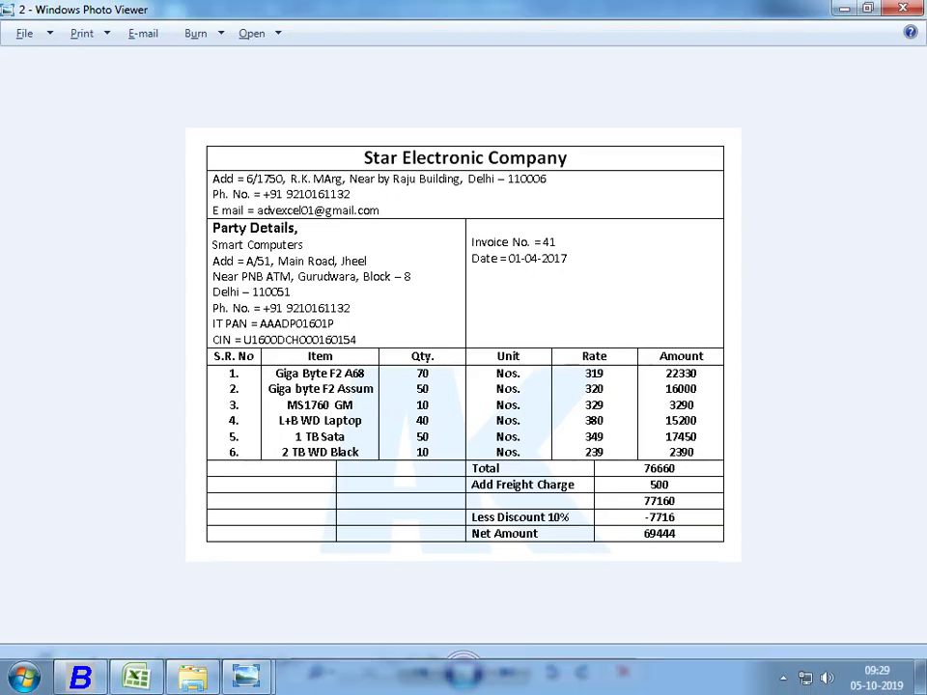
Step: Page from the Smart Computer details picture forward to the bill-of-materials sheet
click(419, 671)
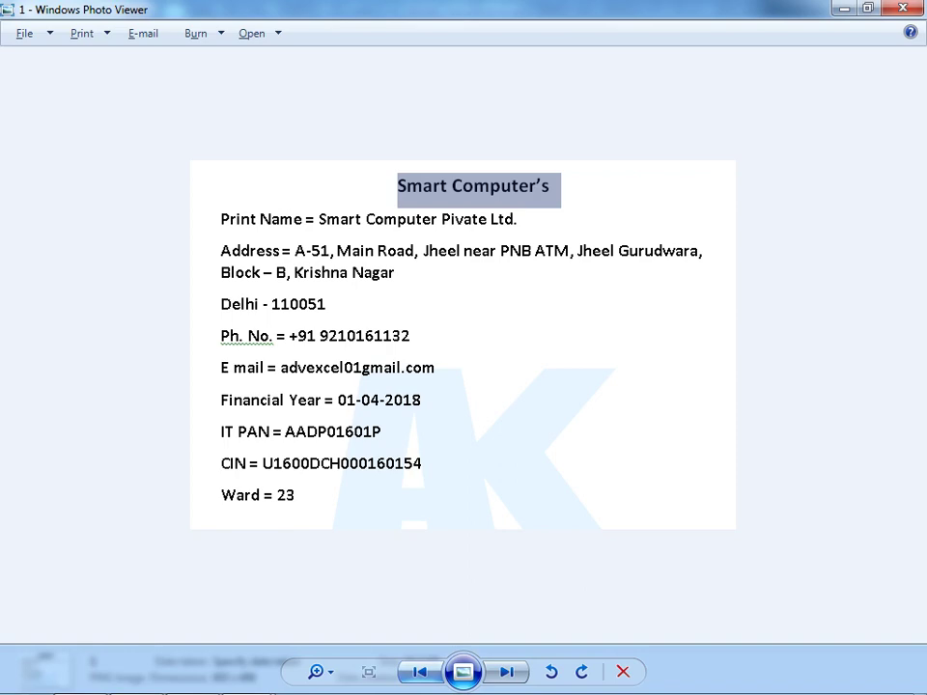
key(Right)
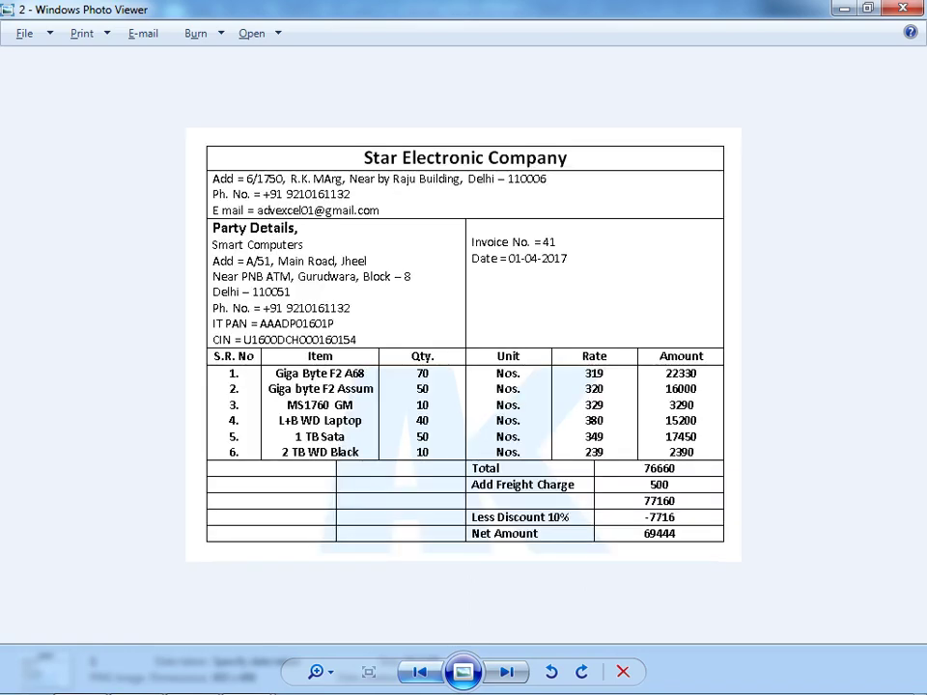
key(Right)
key(Right)
key(Right)
key(Right)
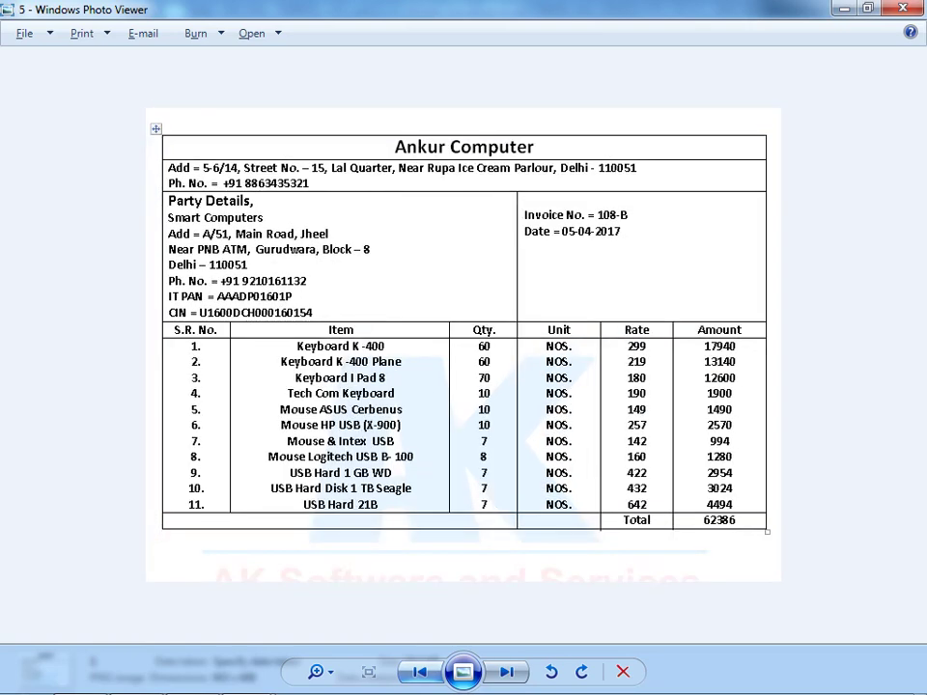
key(Right)
key(Right)
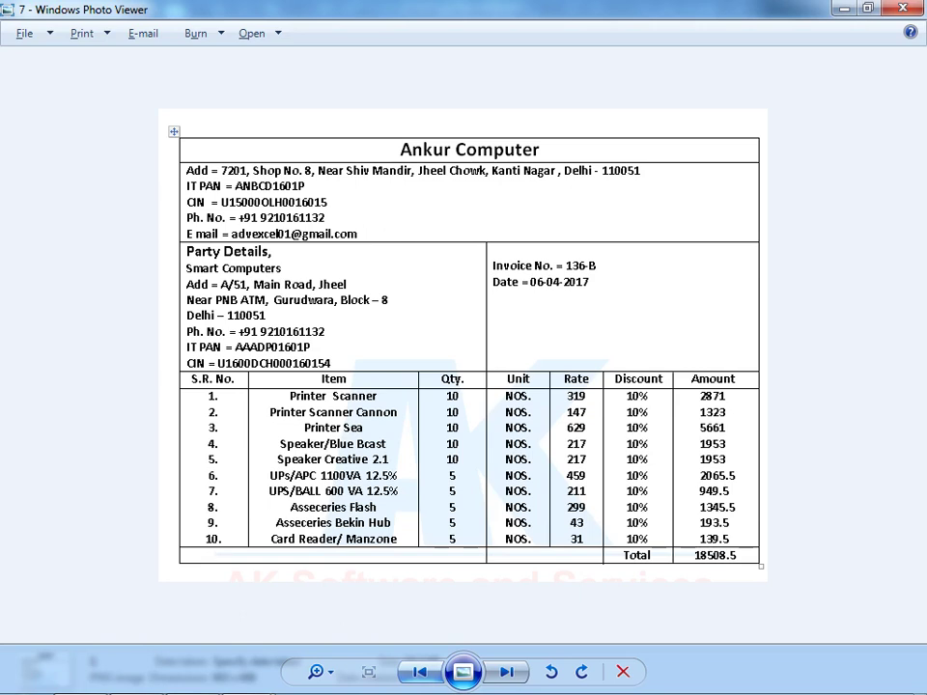
key(Right)
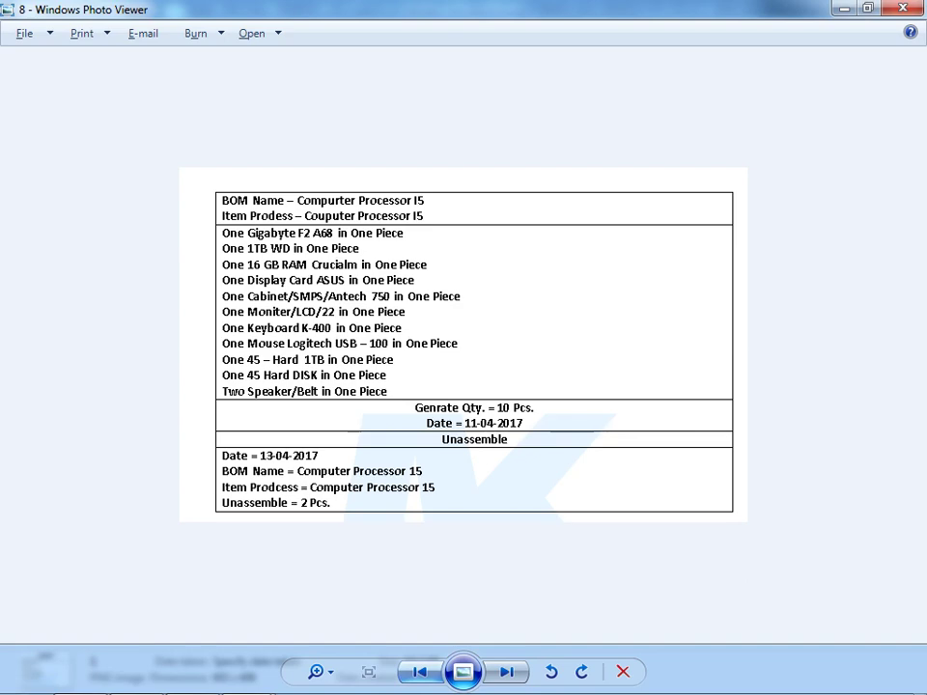
Step: Step back past the Ankur Computer and Akss Trading invoices to the Smart Computer details page
key(Left)
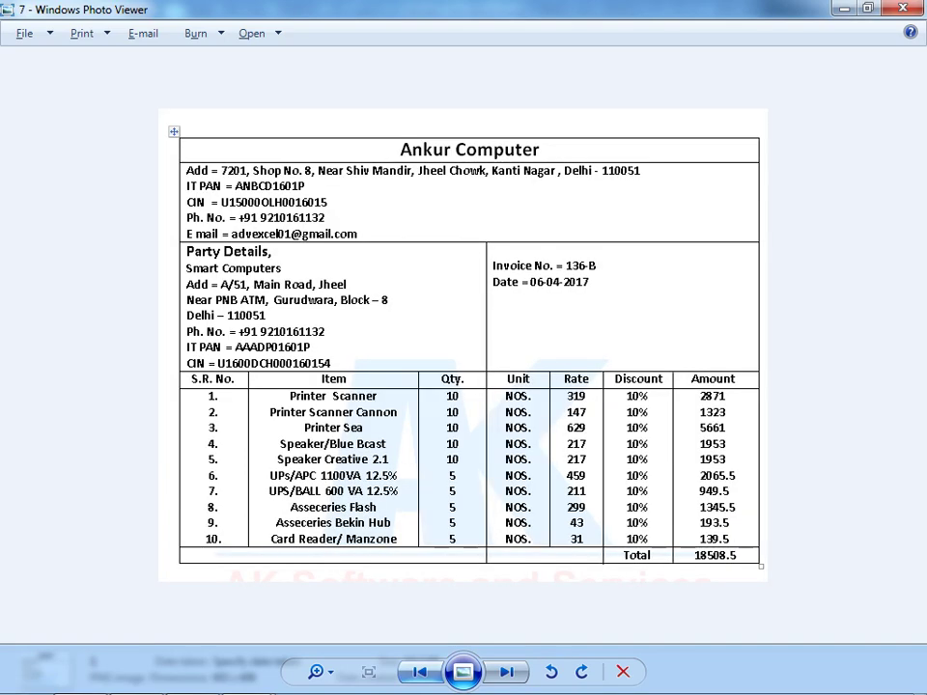
key(Left)
key(Left)
key(Left)
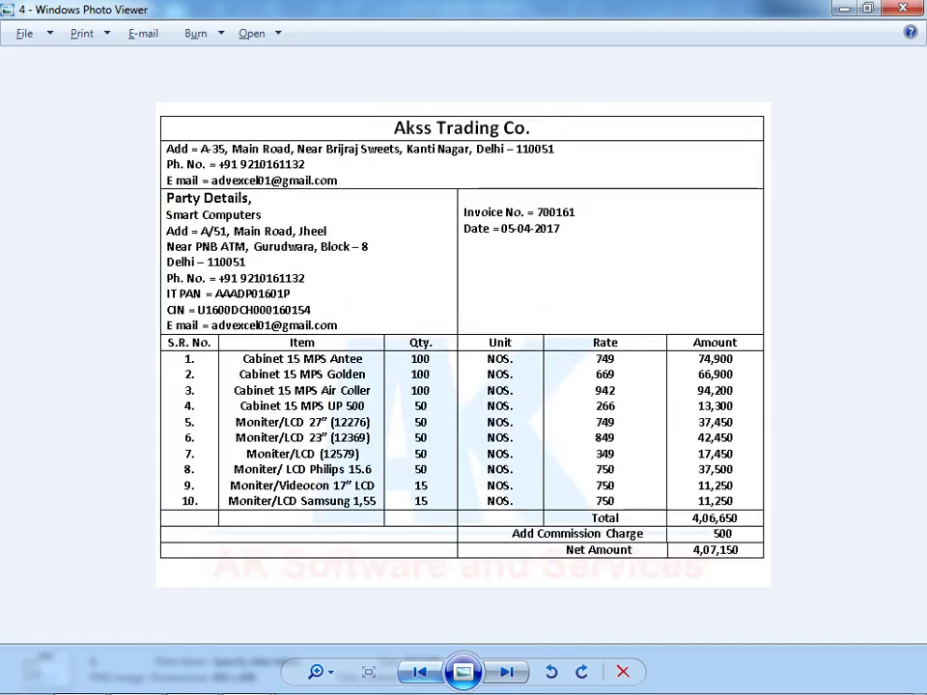
key(Left)
key(Left)
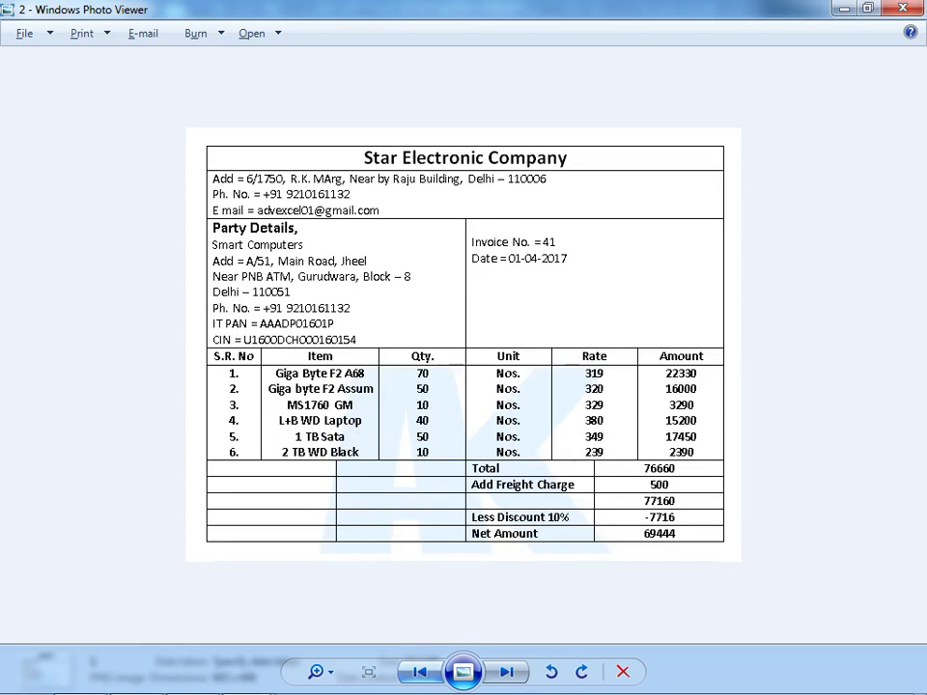
key(Left)
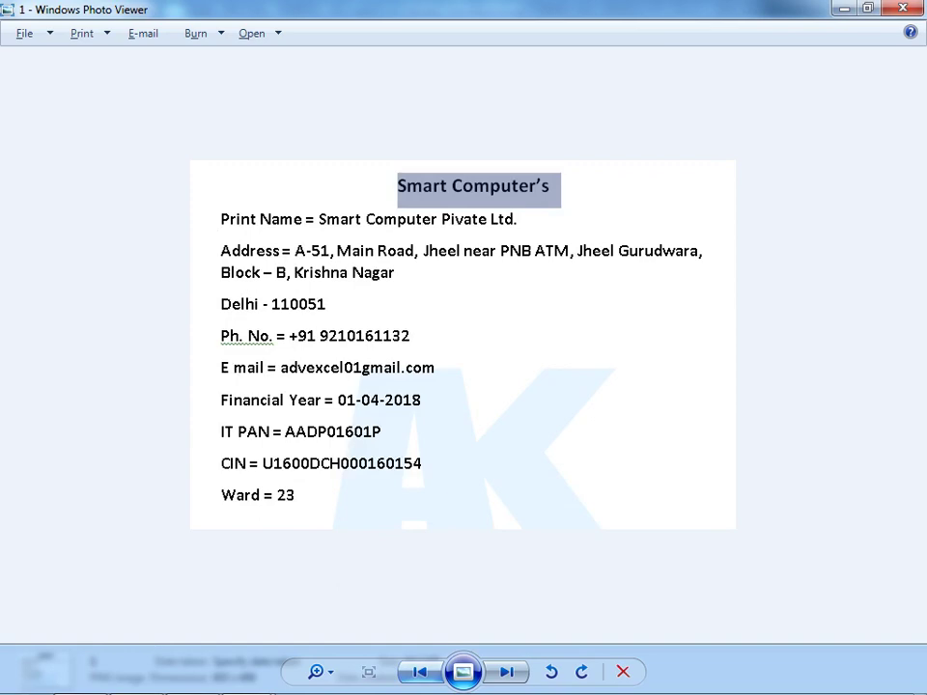
Step: Advance from the Star Electronic invoice to image 8, the Computer Processor I5 BOM sheet
key(Right)
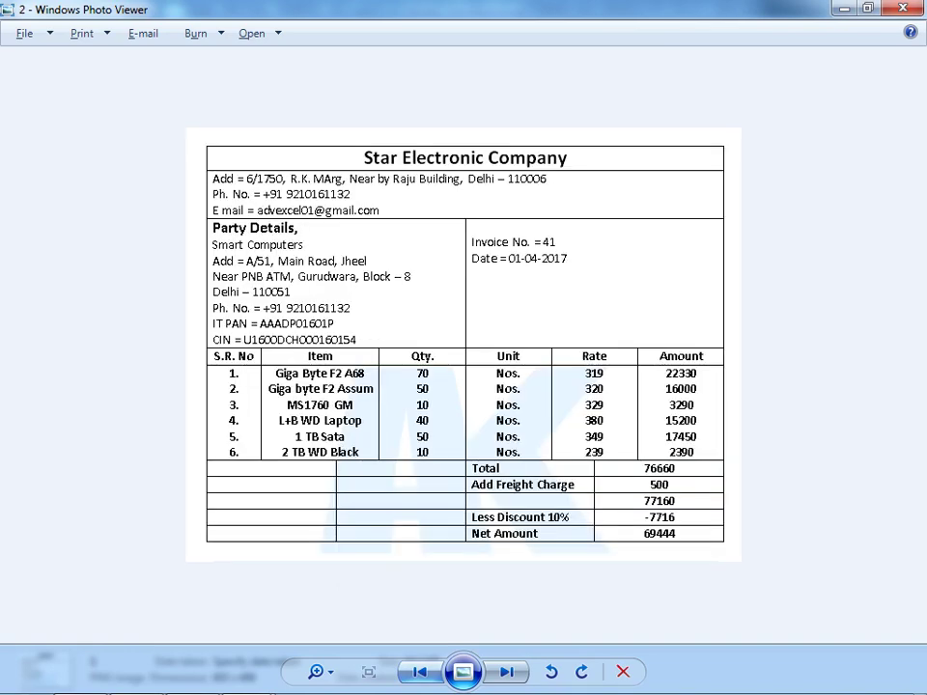
key(Right)
key(Right)
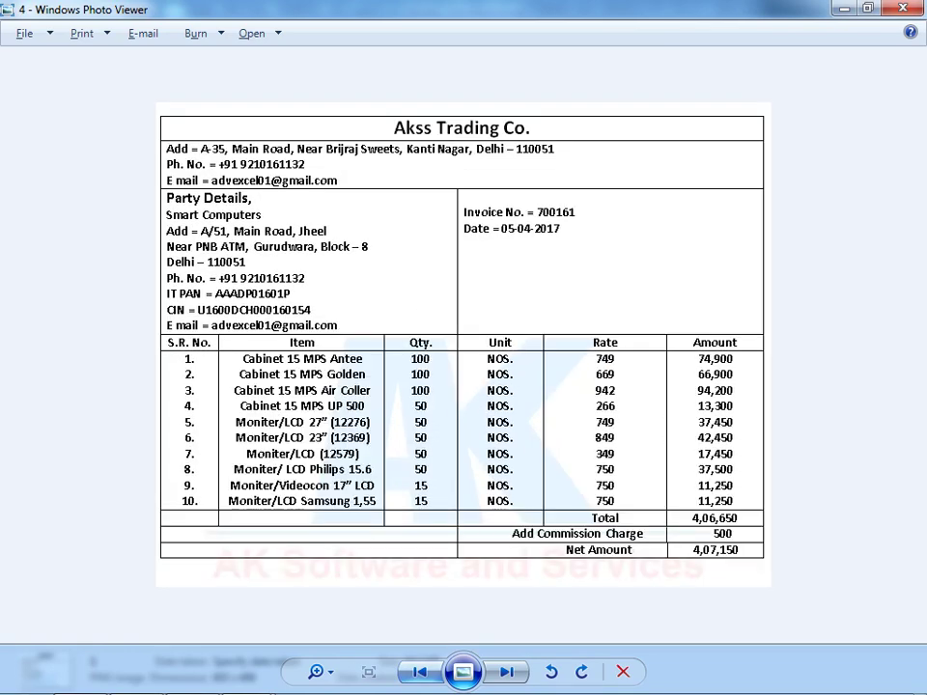
key(Right)
key(Right)
key(Right)
key(Right)
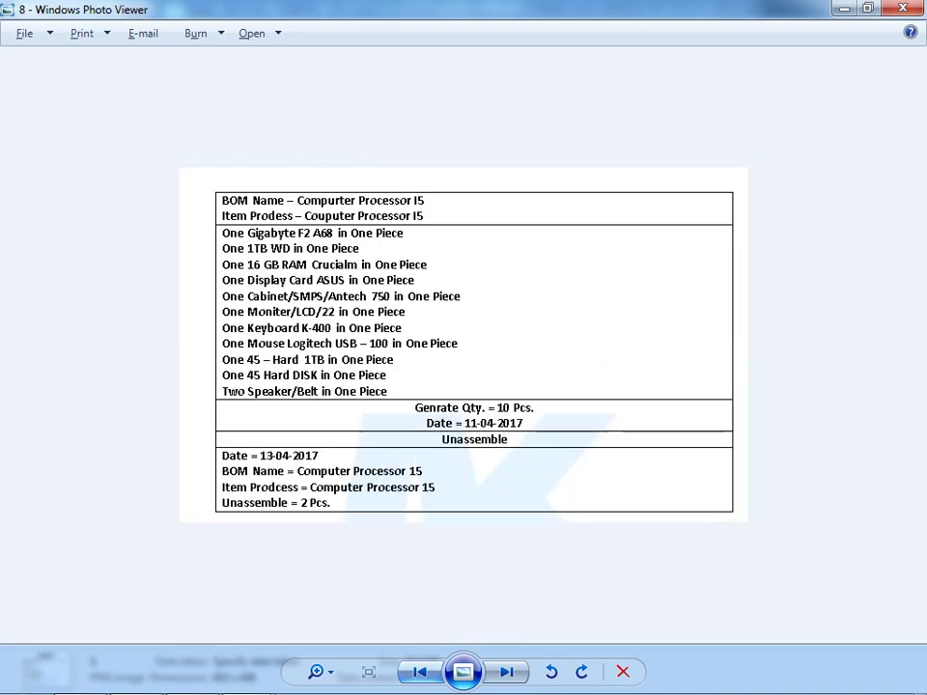
key(Right)
key(Left)
key(Left)
key(Right)
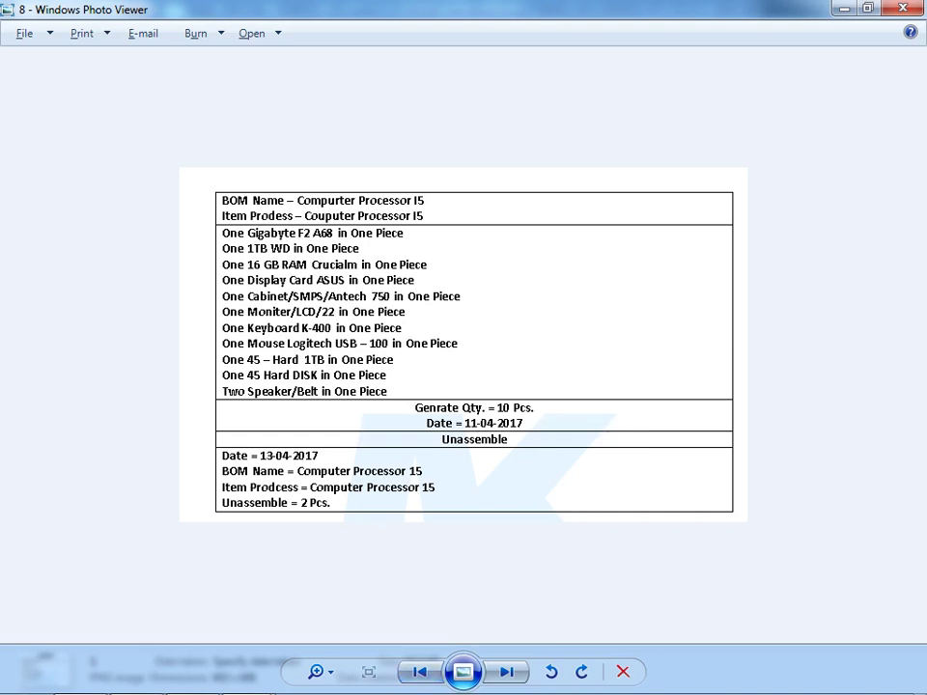
key(Left)
key(Left)
key(Left)
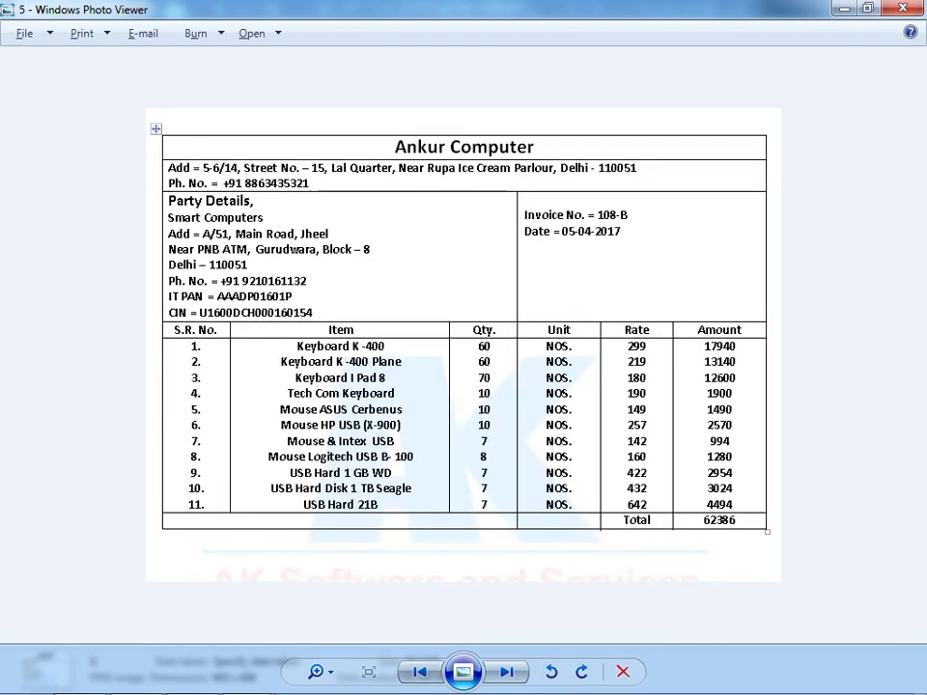
key(Left)
key(Left)
key(Left)
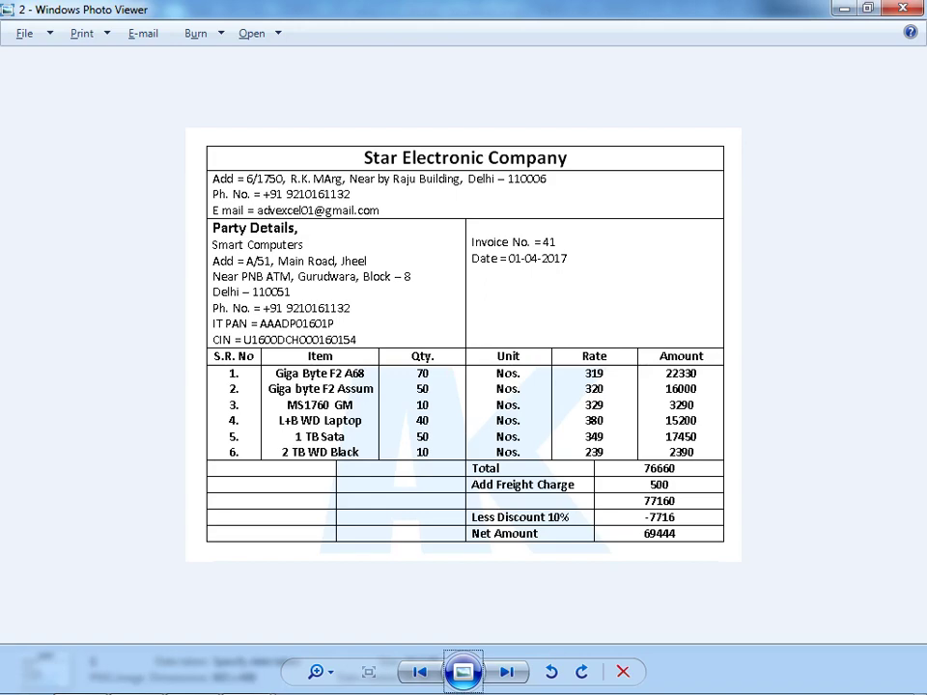
key(Right)
key(Right)
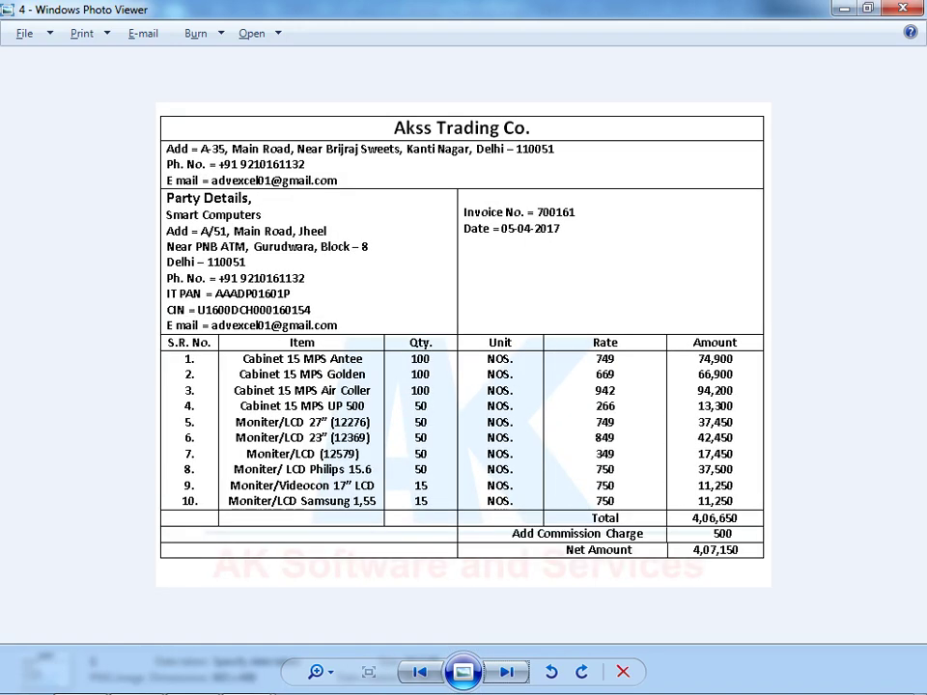
key(Right)
key(Right)
key(Right)
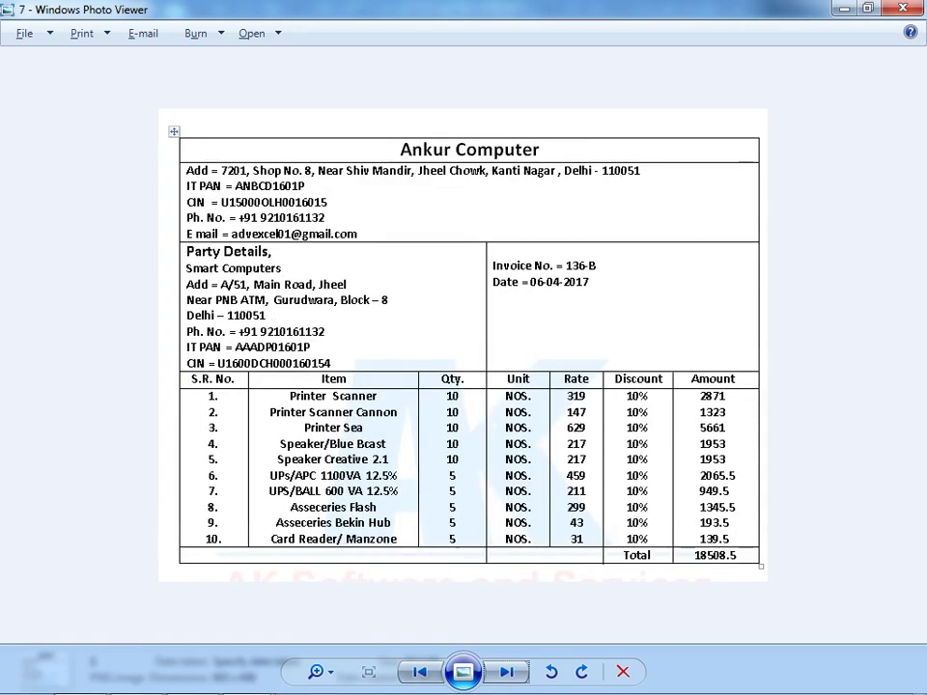
key(Right)
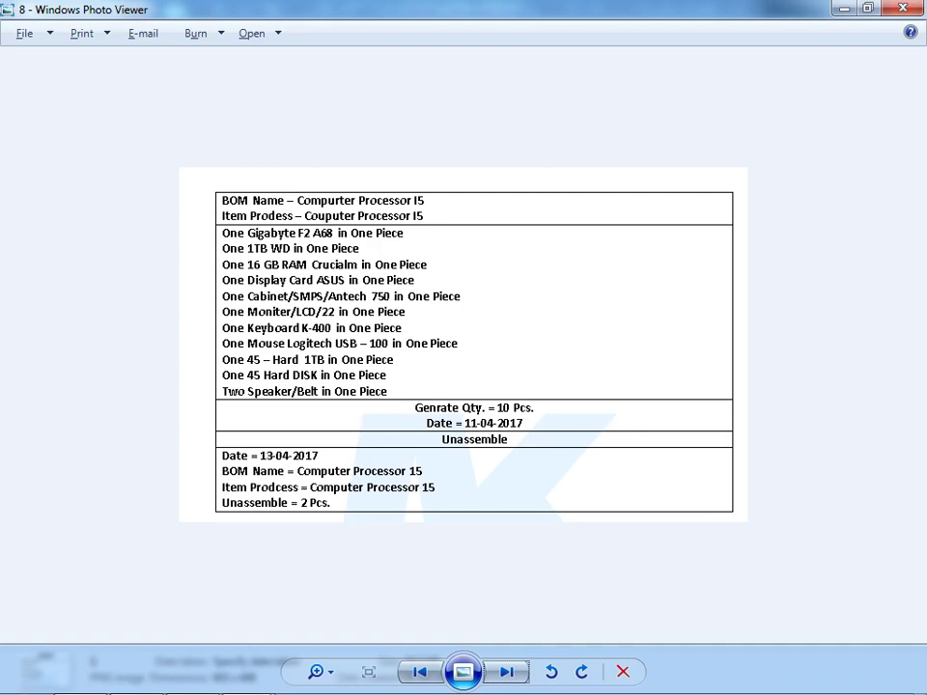
key(alt+F4)
key(alt+Tab)
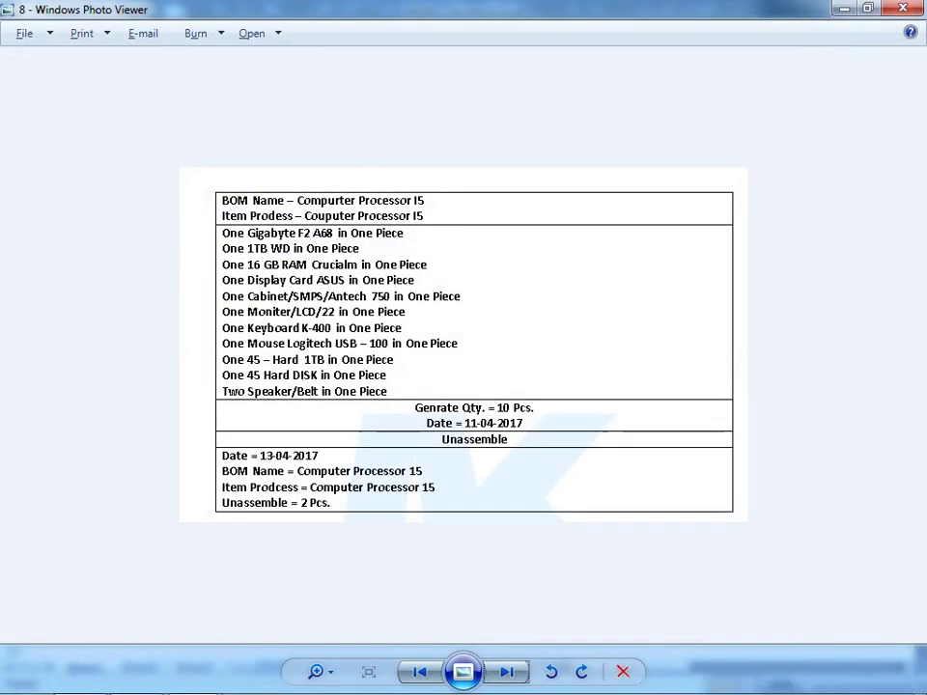
key(alt+Tab)
key(alt+Tab)
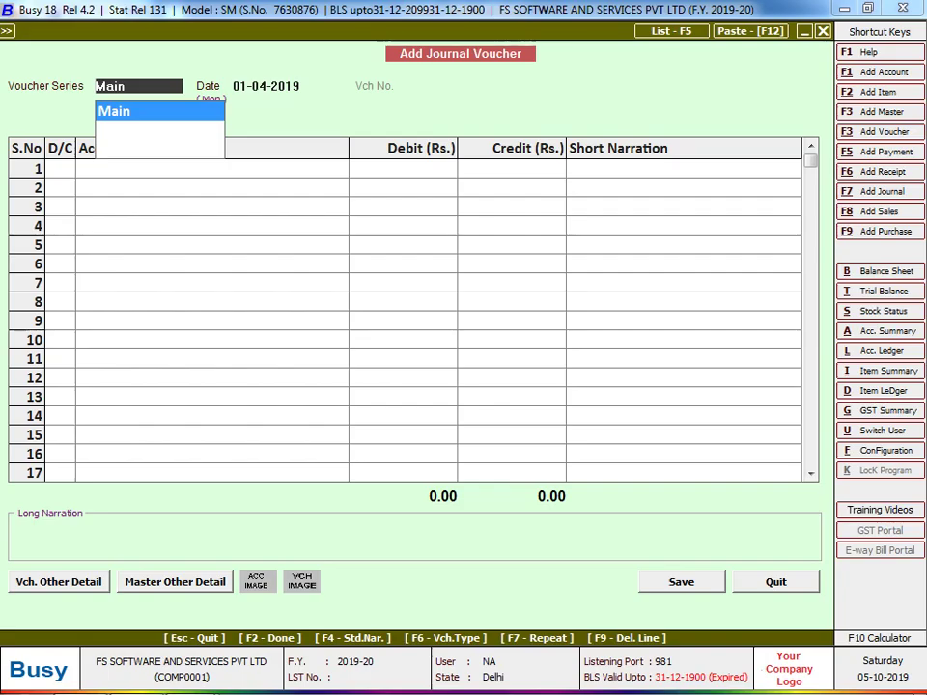
Step: Abandon the empty journal voucher and start a new production voucher
key(Escape)
key(Return)
key(Down)
key(Down)
key(Down)
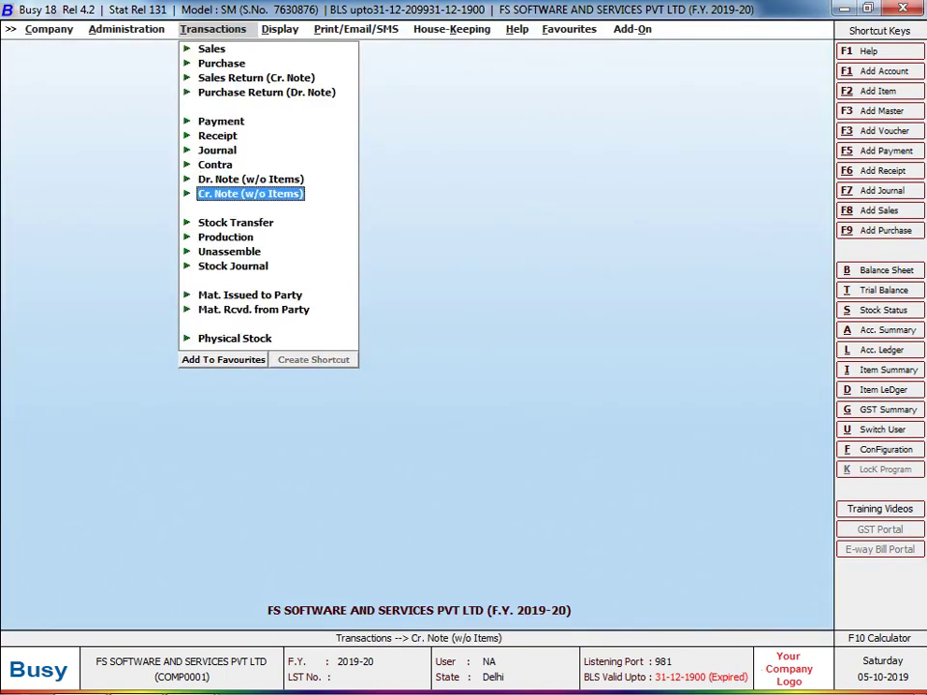
key(Down)
key(Down)
key(Return)
key(Return)
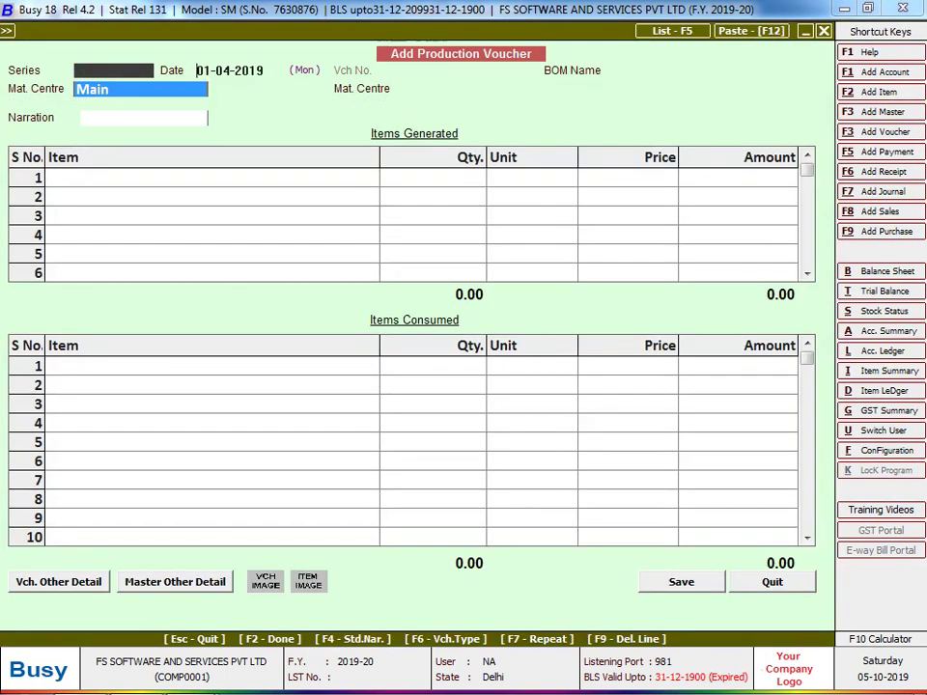
key(Return)
key(Return)
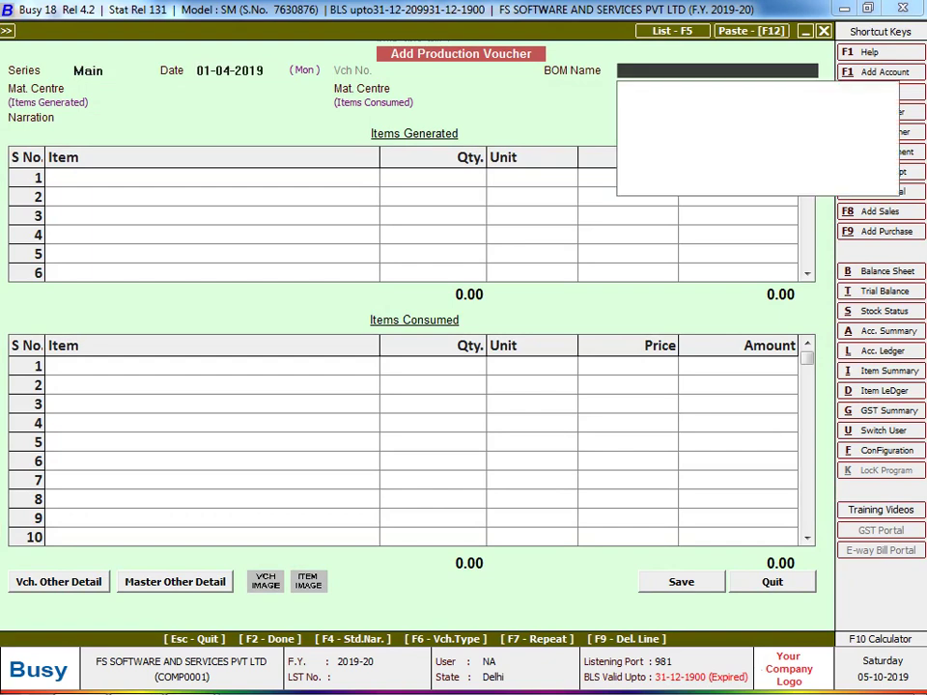
Step: Create a new BOM named 12 producing AC-1 with quantity 1
key(F3)
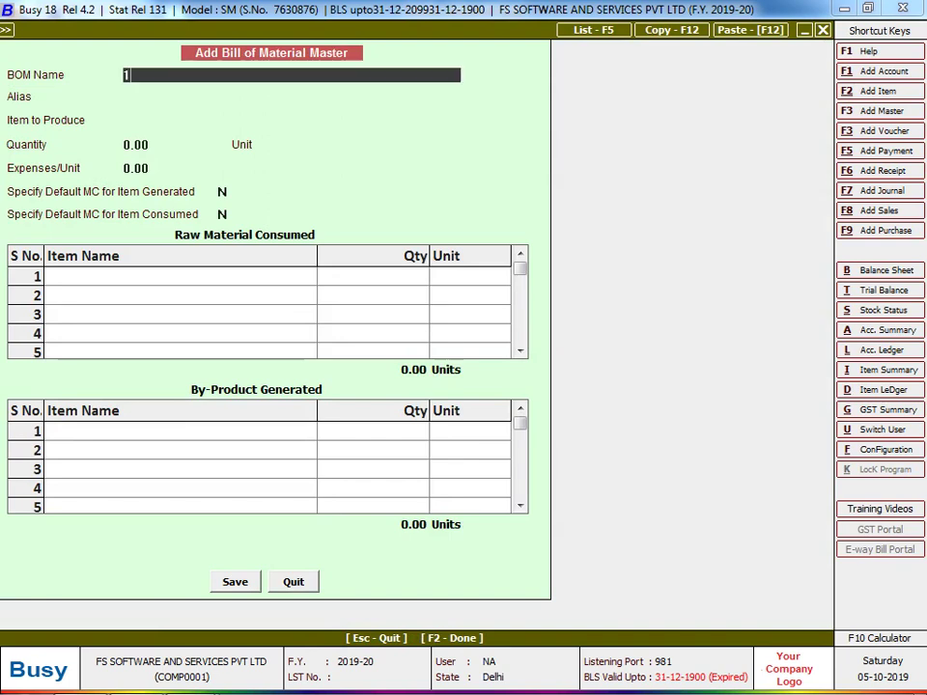
text(12)
key(Return)
key(Return)
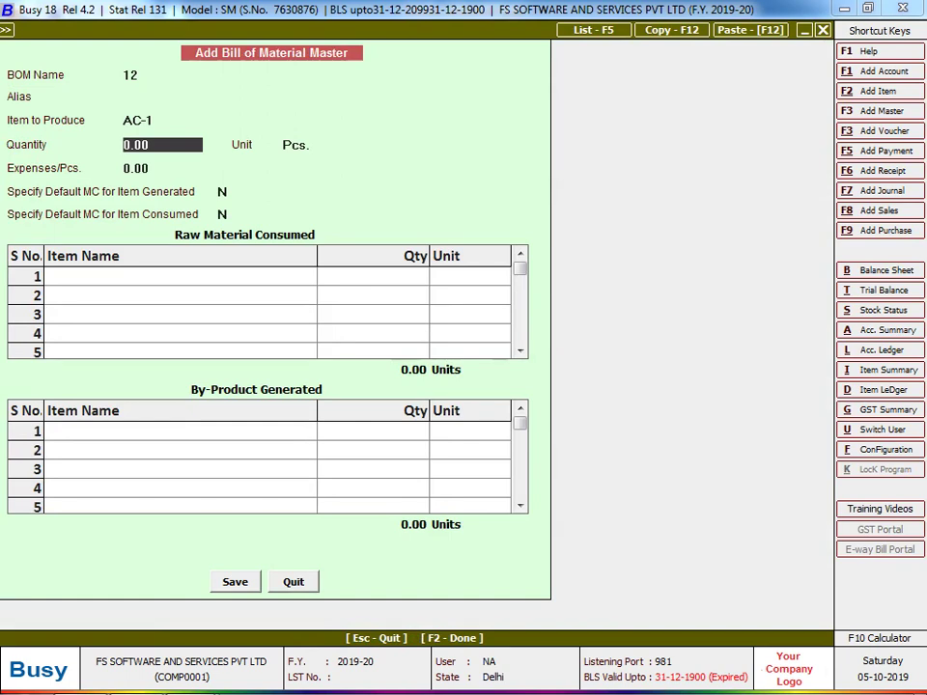
text(1)
Step: Back out of the bill of material and voucher, and confirm closing the company
key(Escape)
key(Escape)
key(Return)
key(Escape)
key(Escape)
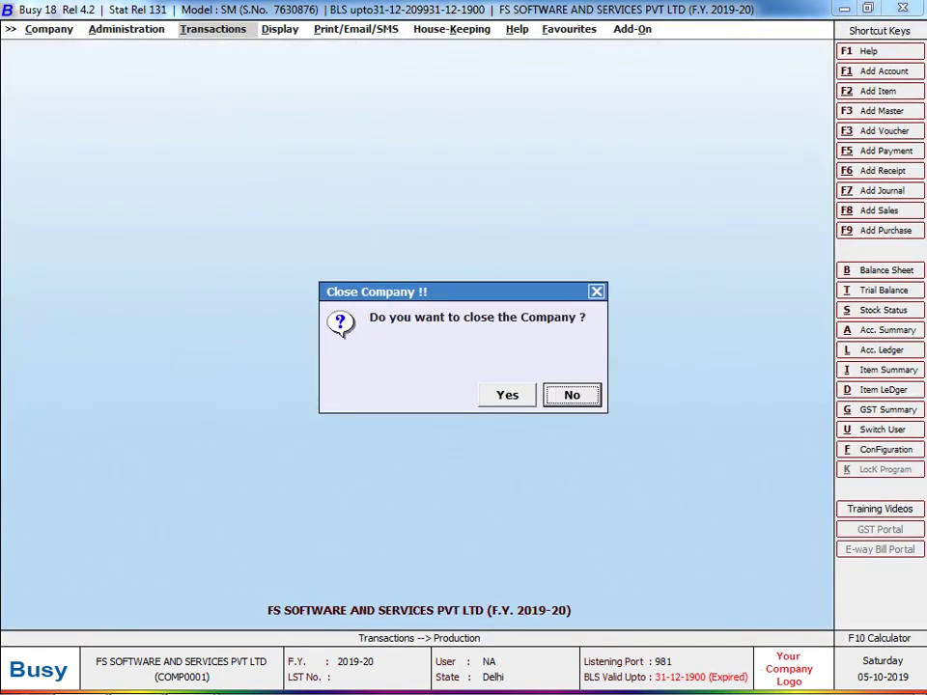
key(Left)
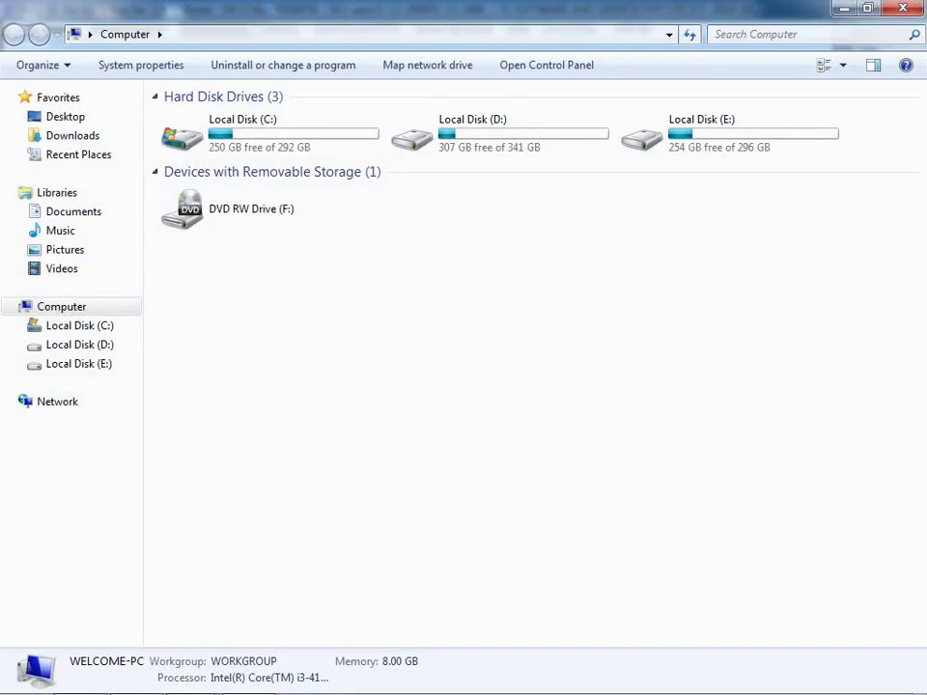
Step: Refresh the Computer window and the E:\ASHWINI folder so it lists COMP0001–COMP0003
right_click(307, 360)
click(342, 431)
right_click(347, 364)
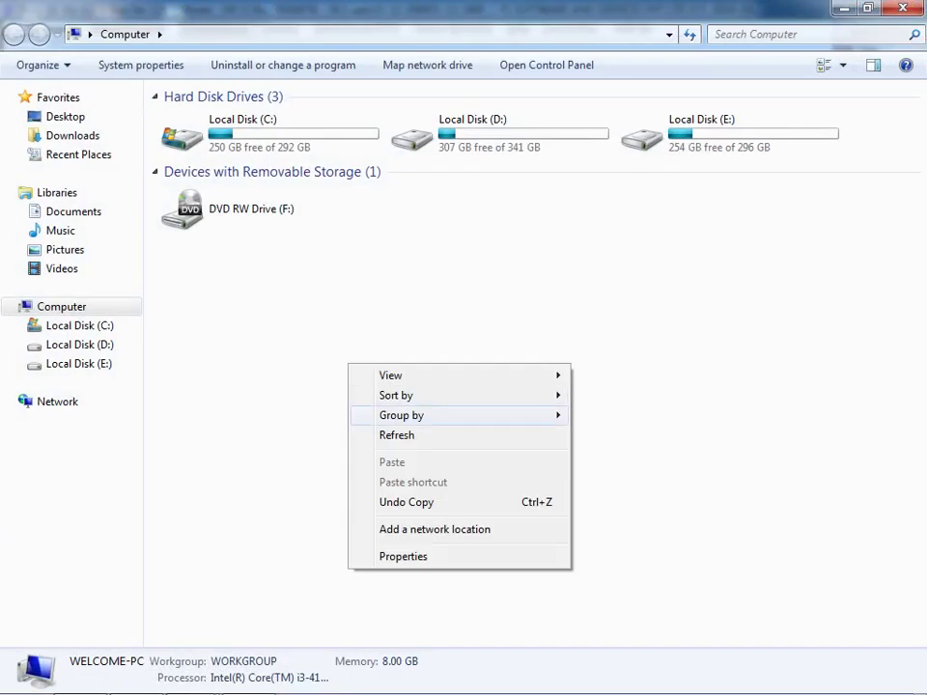
click(396, 434)
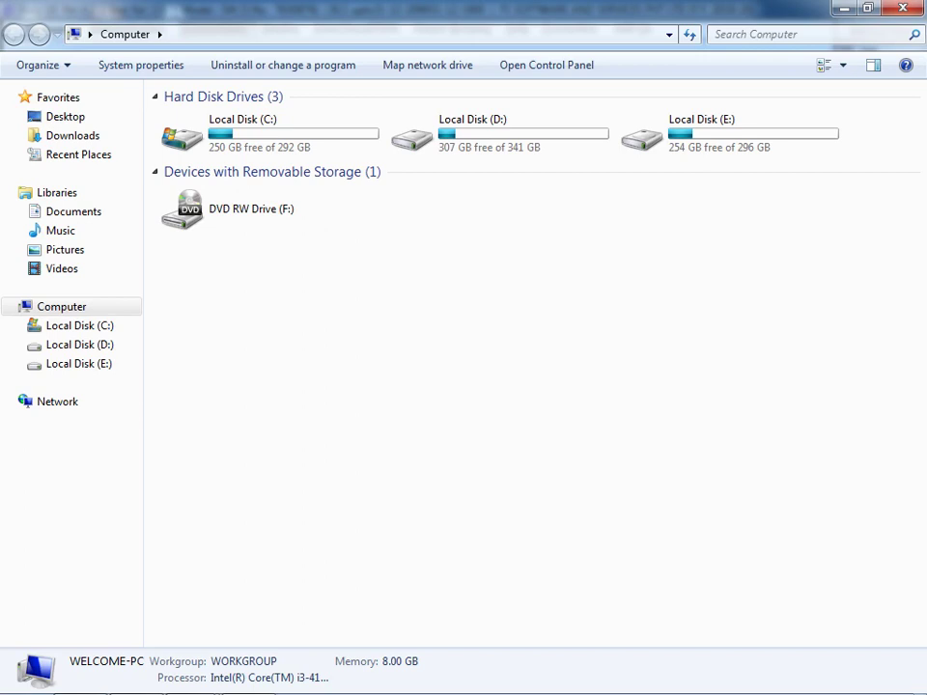
mouse_move(249, 690)
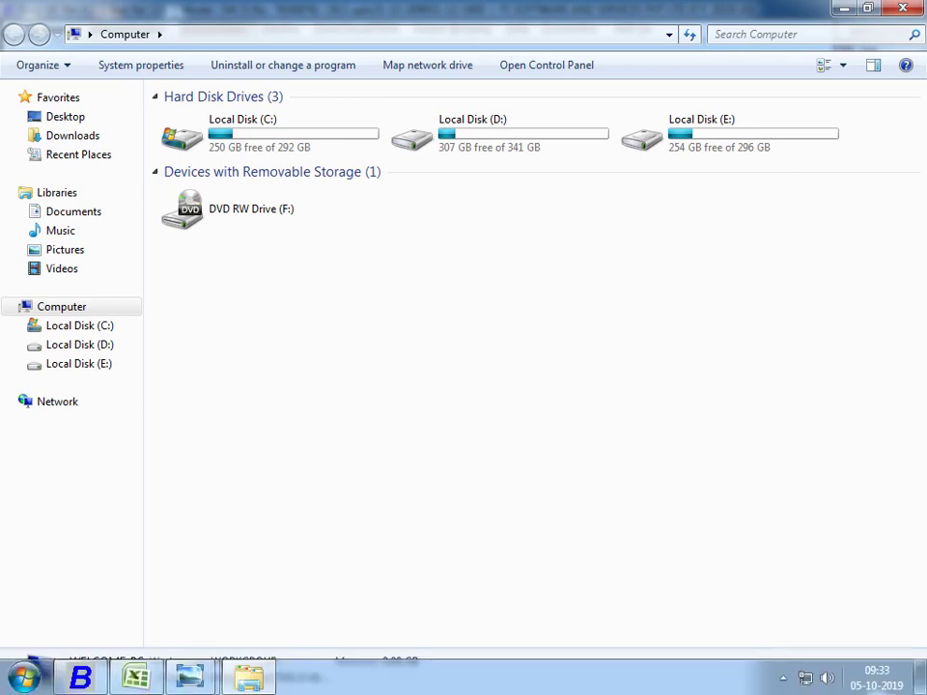
click(783, 678)
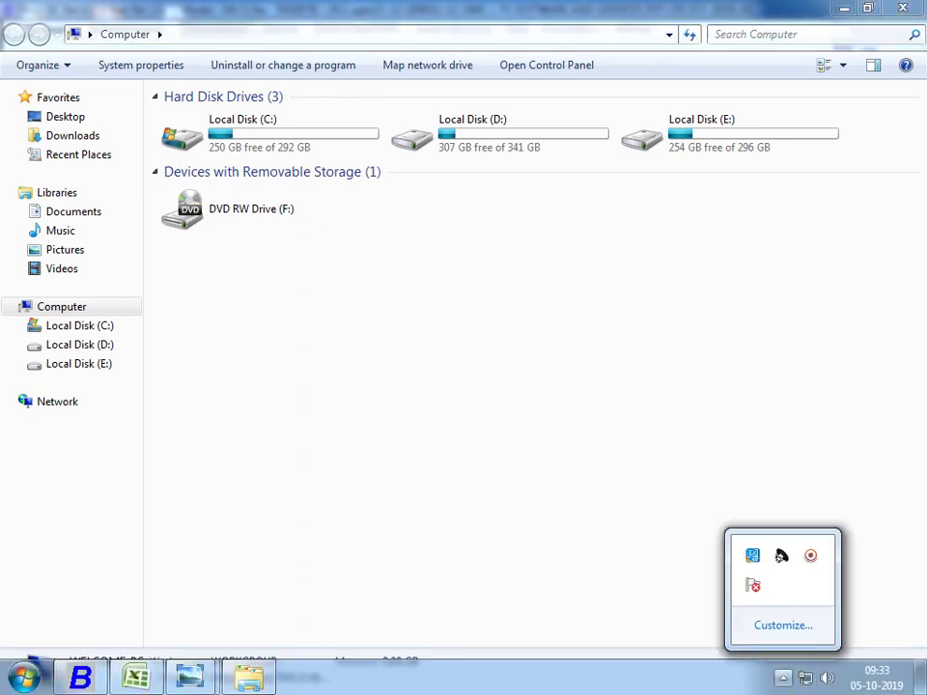
click(782, 555)
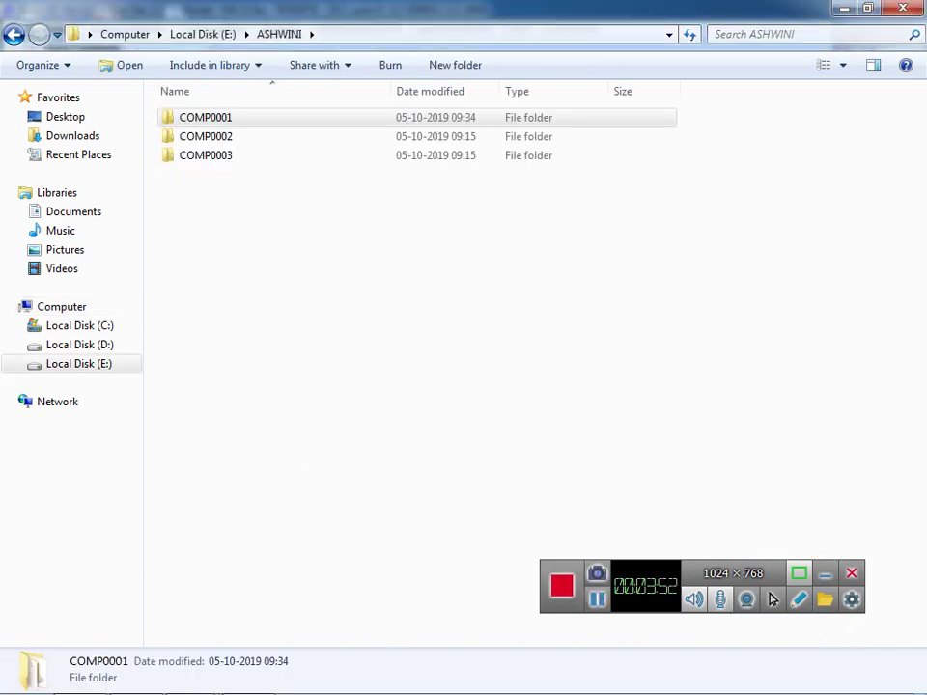
right_click(334, 385)
click(381, 455)
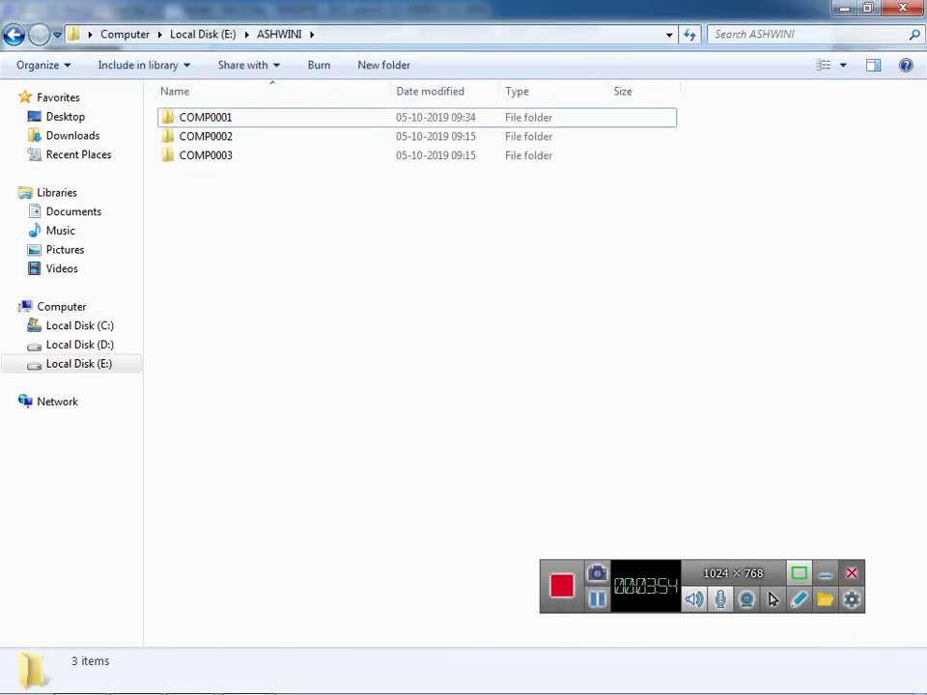
key(alt+Tab)
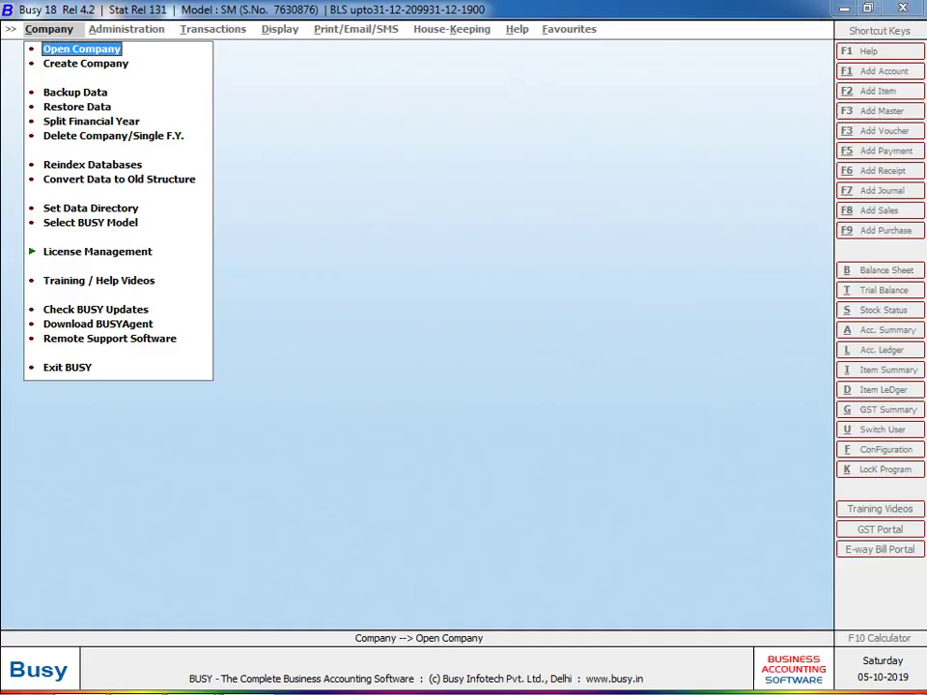
Step: Open Smart Computer Pvt Ltd. without a backup and log in with the user name
key(Return)
key(Return)
key(Right)
key(Return)
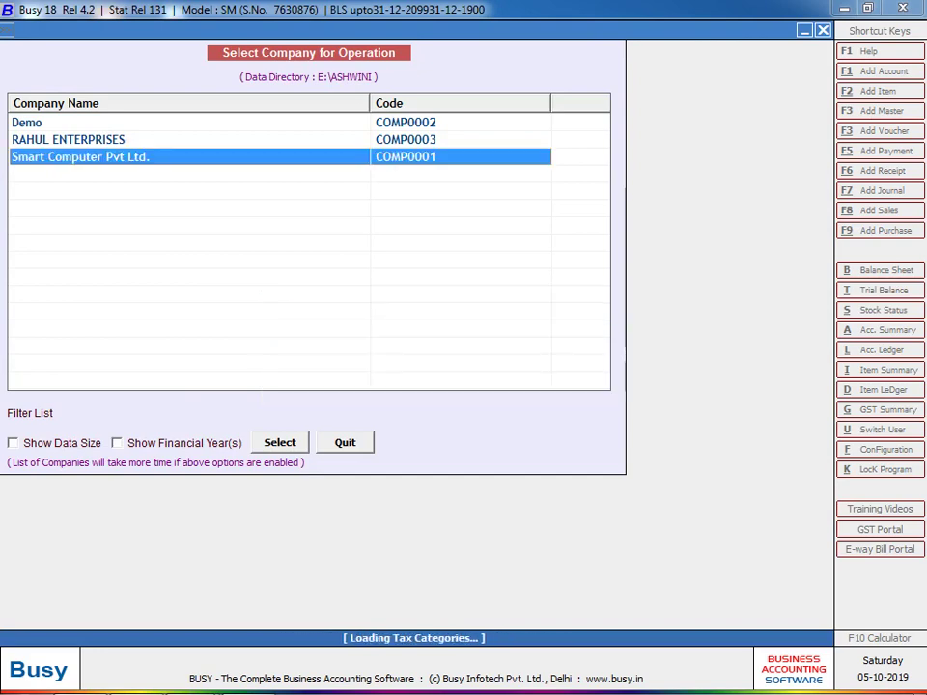
key(Return)
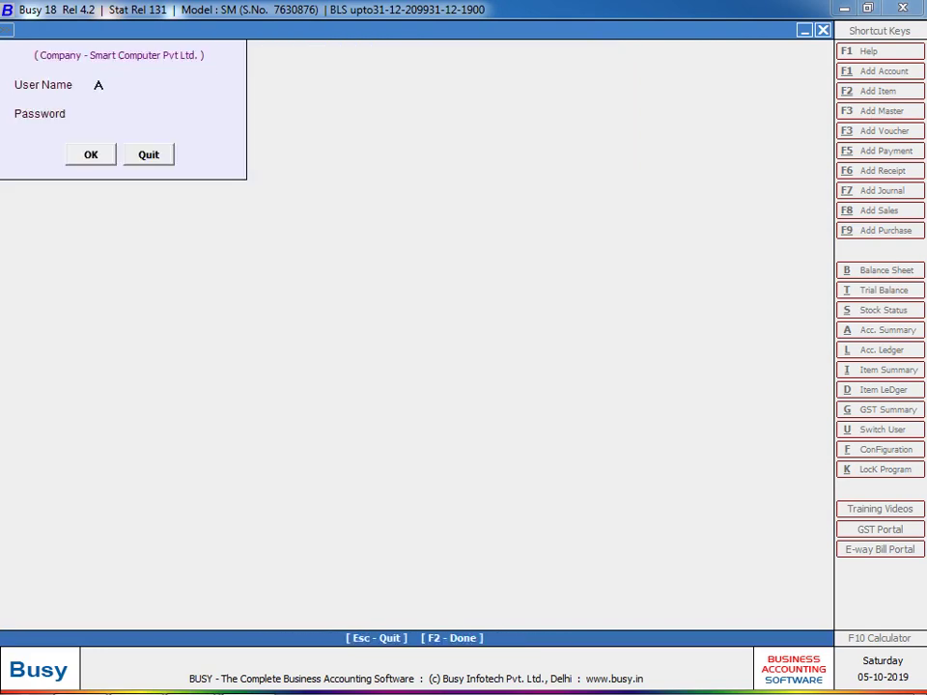
text(SM)
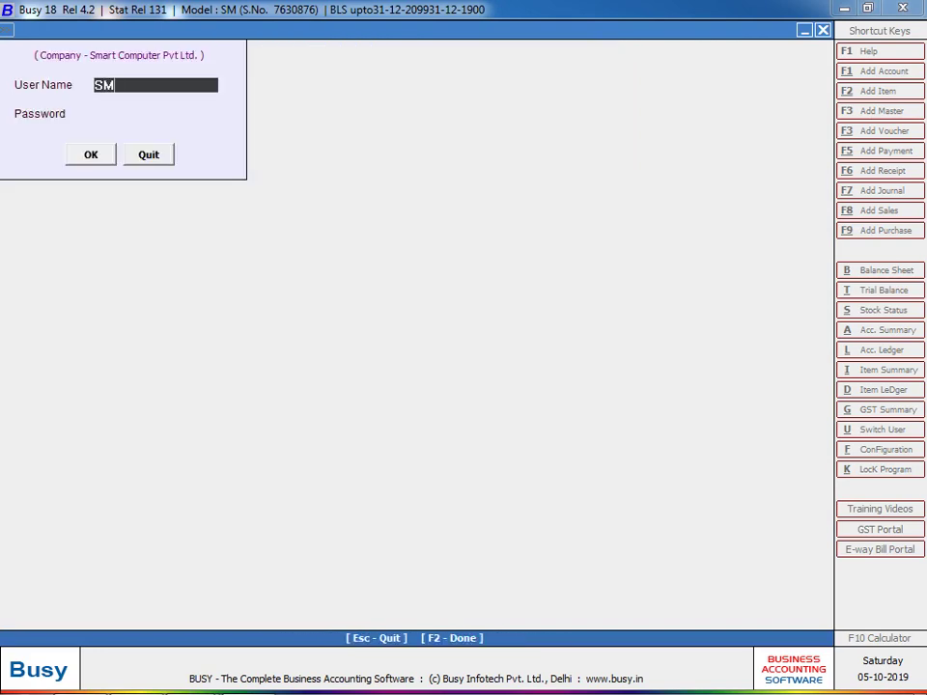
text(ART)
key(Return)
key(Return)
text(V)
key(Return)
key(Return)
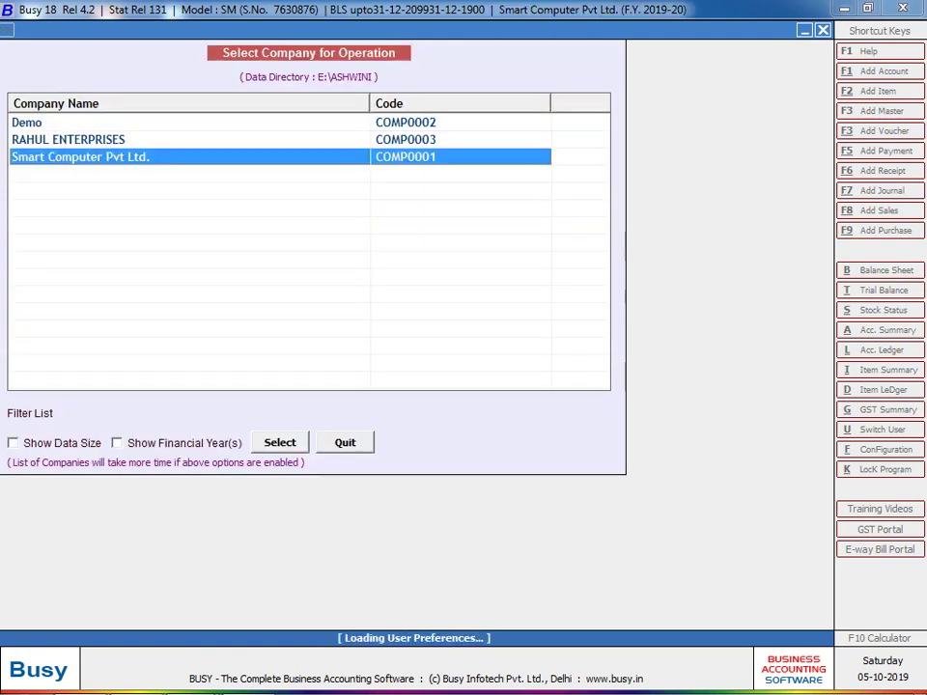
key(Right)
Step: Open purchase voucher 41 from the Purchase Modify list
key(Down)
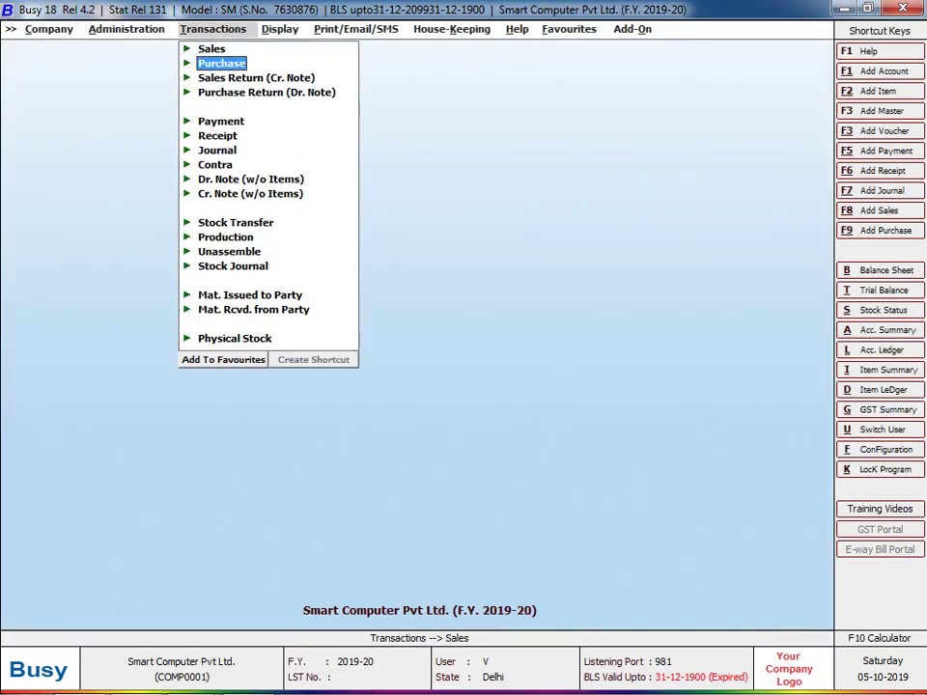
key(Return)
key(Down)
key(Down)
key(Return)
key(Return)
key(Return)
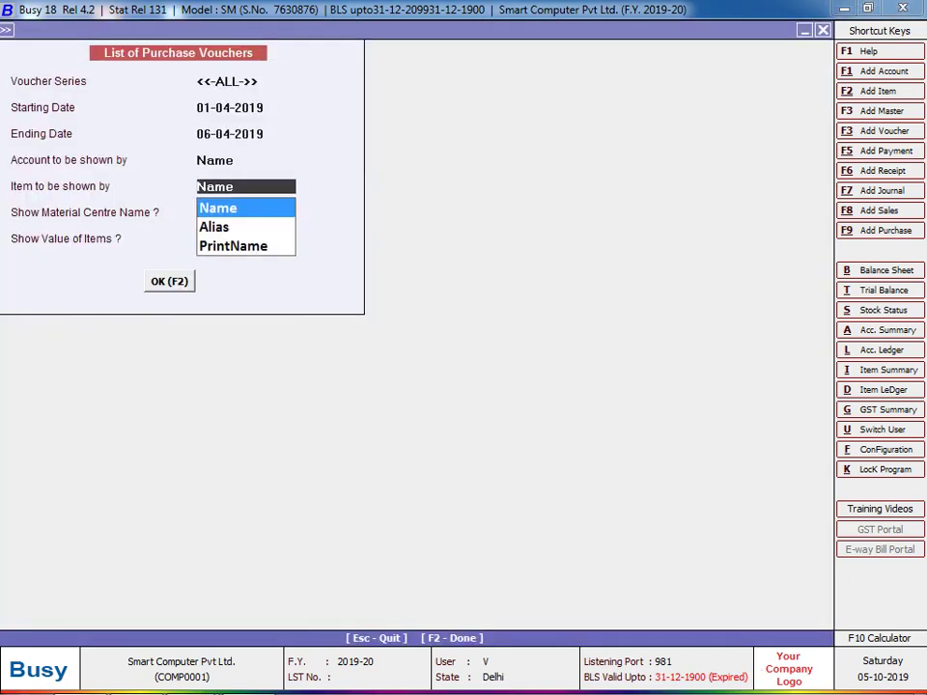
key(F2)
key(Return)
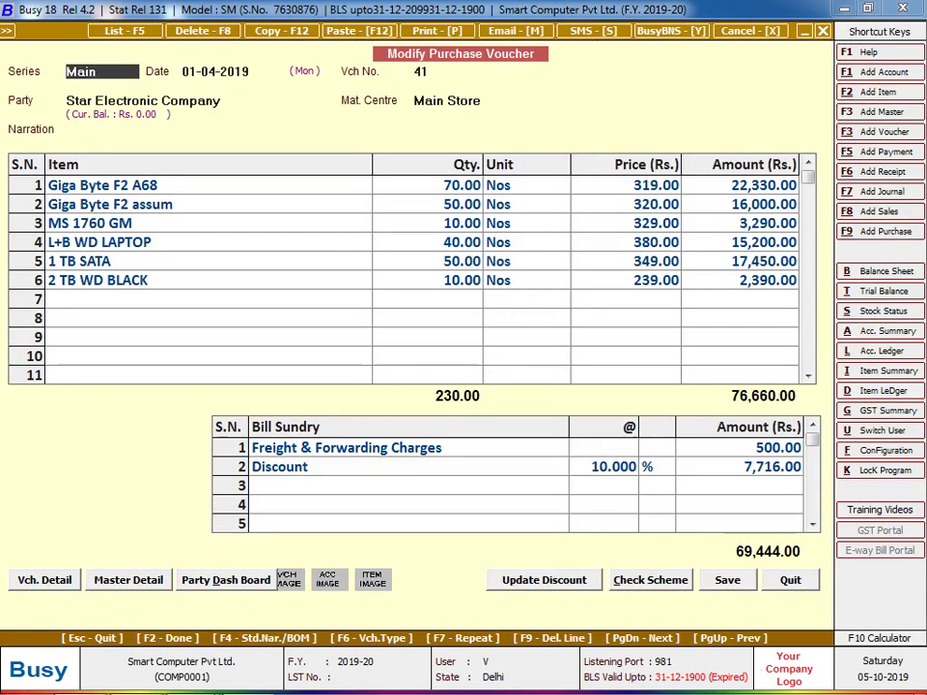
key(Return)
key(Return)
Step: Compare the party's account details with the Star Electronic Company invoice image
key(ctrl+Return)
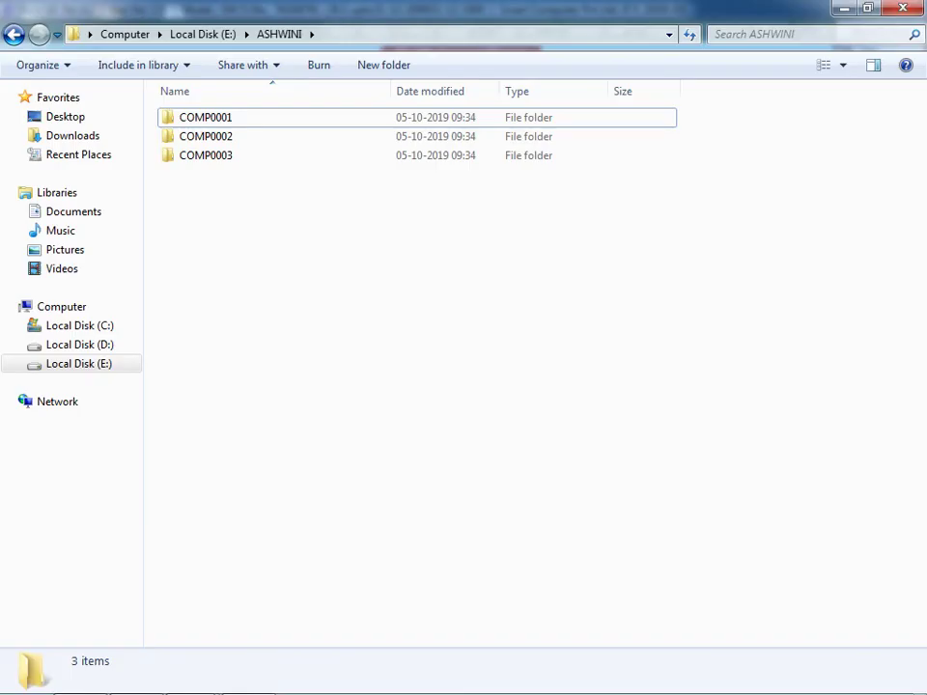
key(alt+Tab)
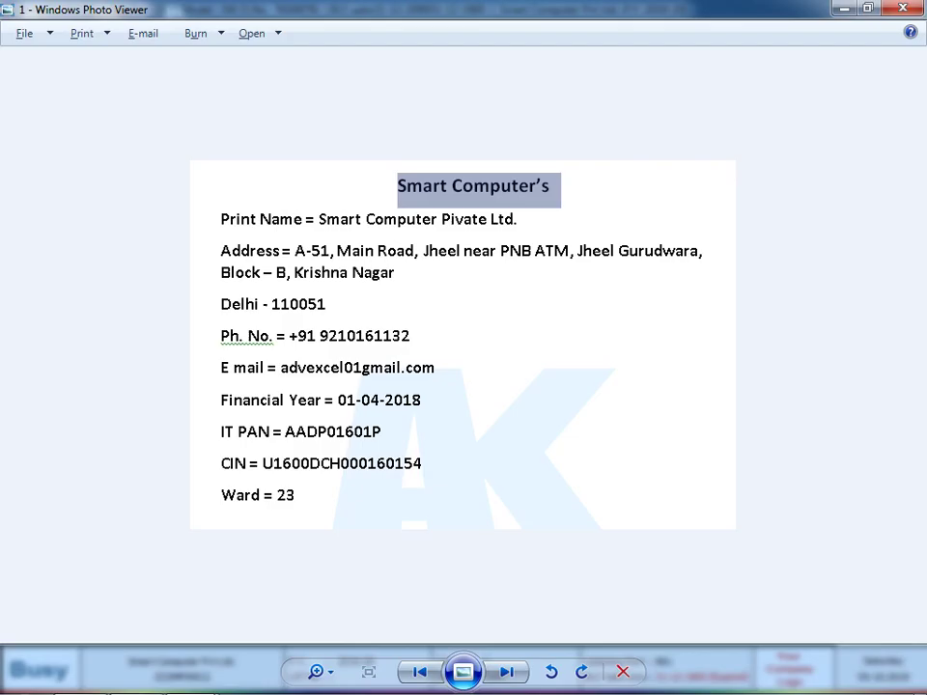
key(Right)
key(alt+Tab)
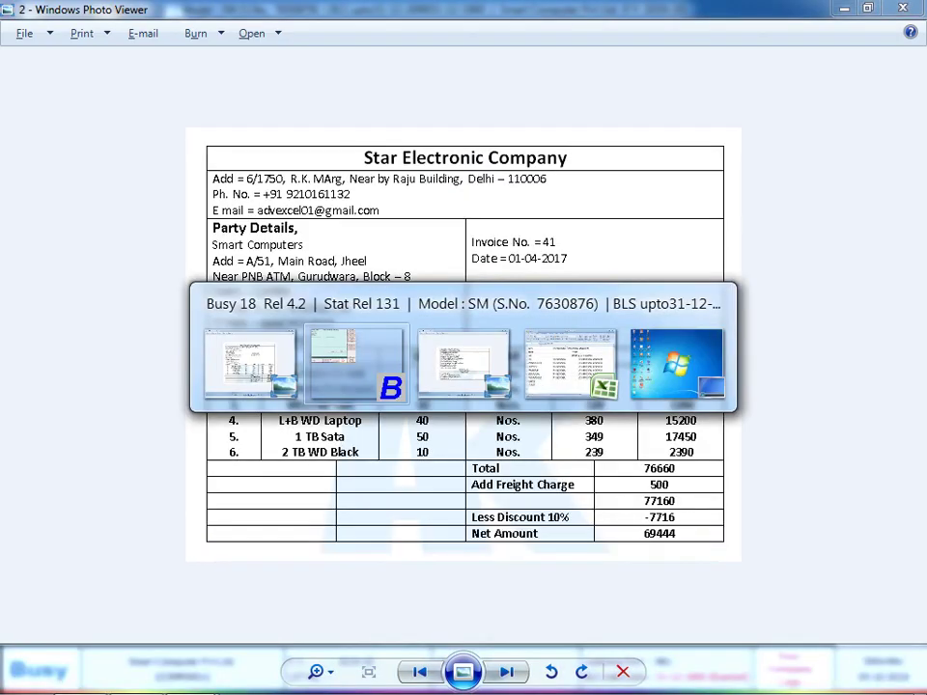
key(Escape)
Step: Step through voucher 41's item row, price and discount details to the transport details, unchanged
key(Return)
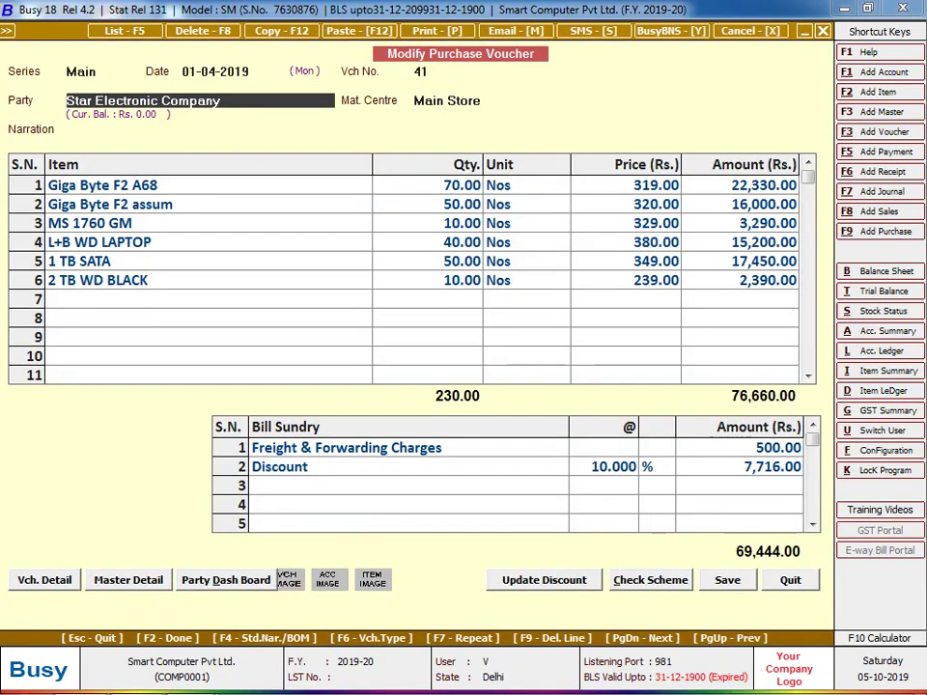
key(Return)
key(Return)
key(Return)
key(Return)
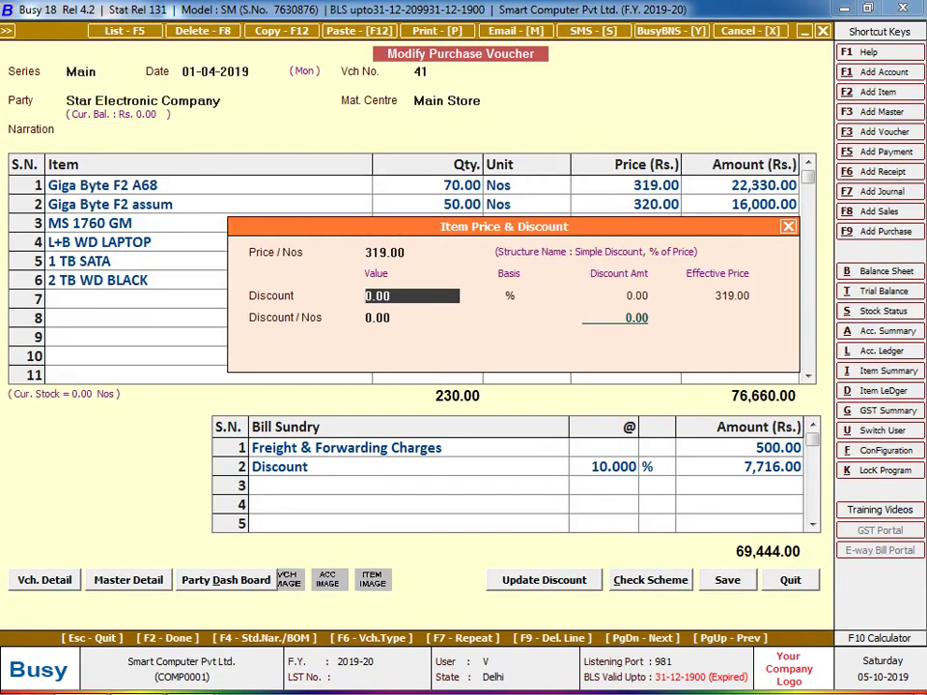
key(Return)
key(Return)
key(Return)
key(Return)
key(Return)
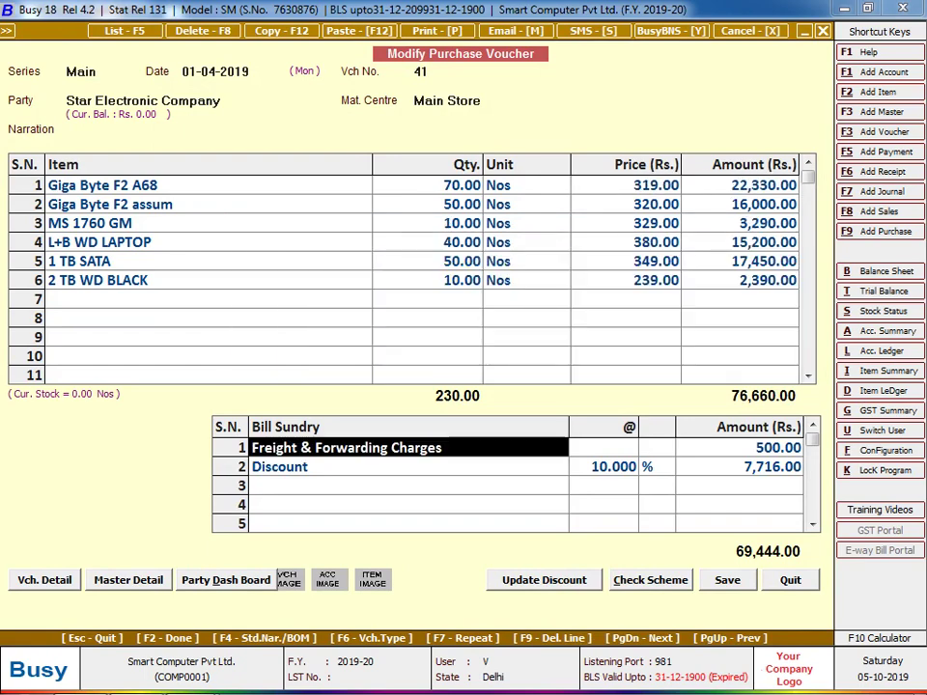
key(Return)
key(Return)
key(Up)
key(Escape)
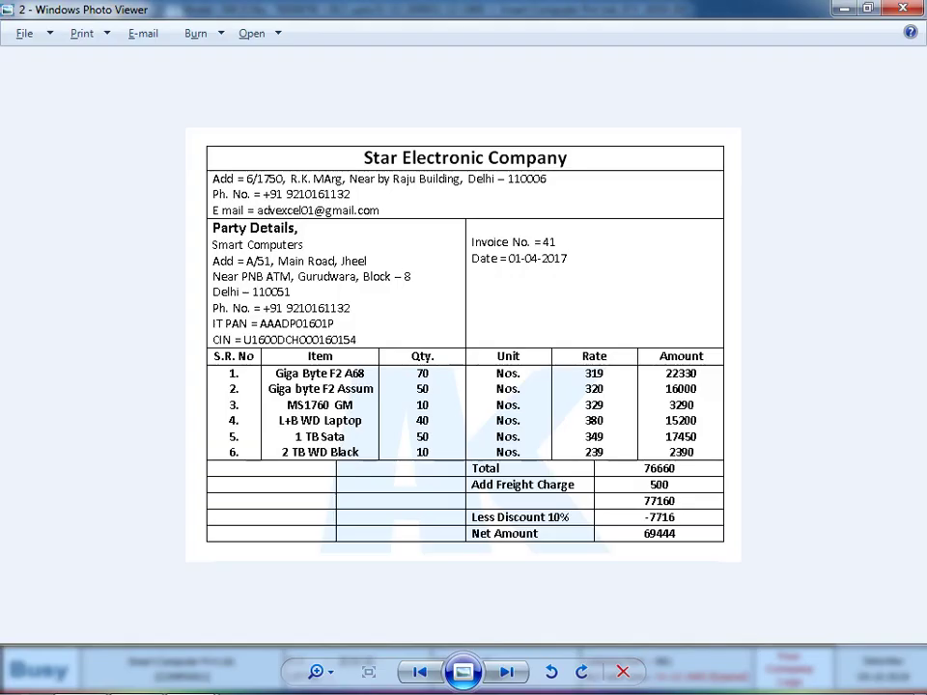
Step: Bring up the Rajiv International invoice in Photo Viewer
key(alt+Tab)
key(alt+Tab)
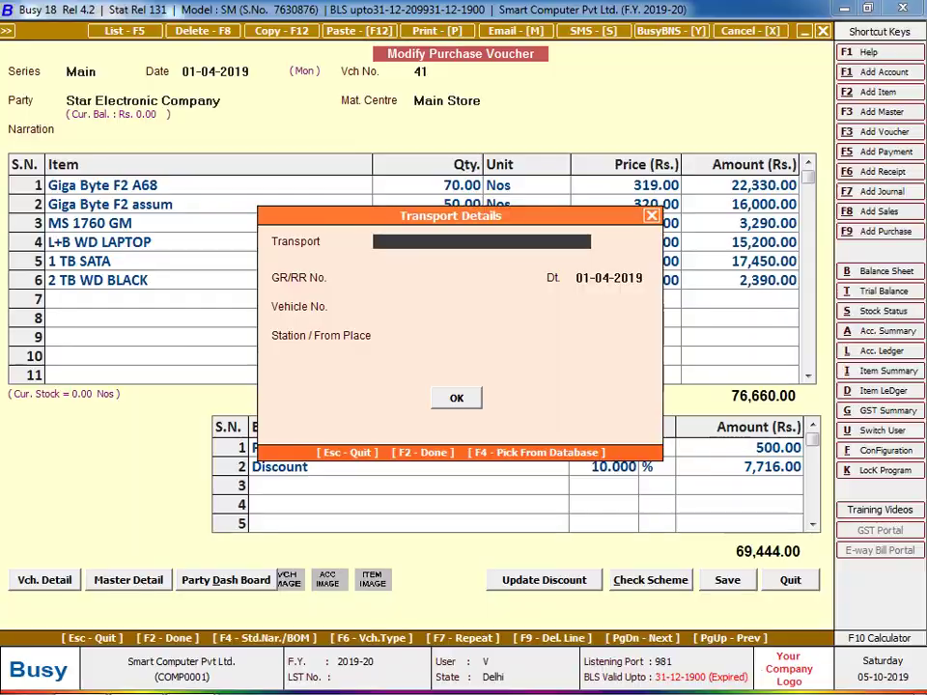
key(alt+Tab)
key(Right)
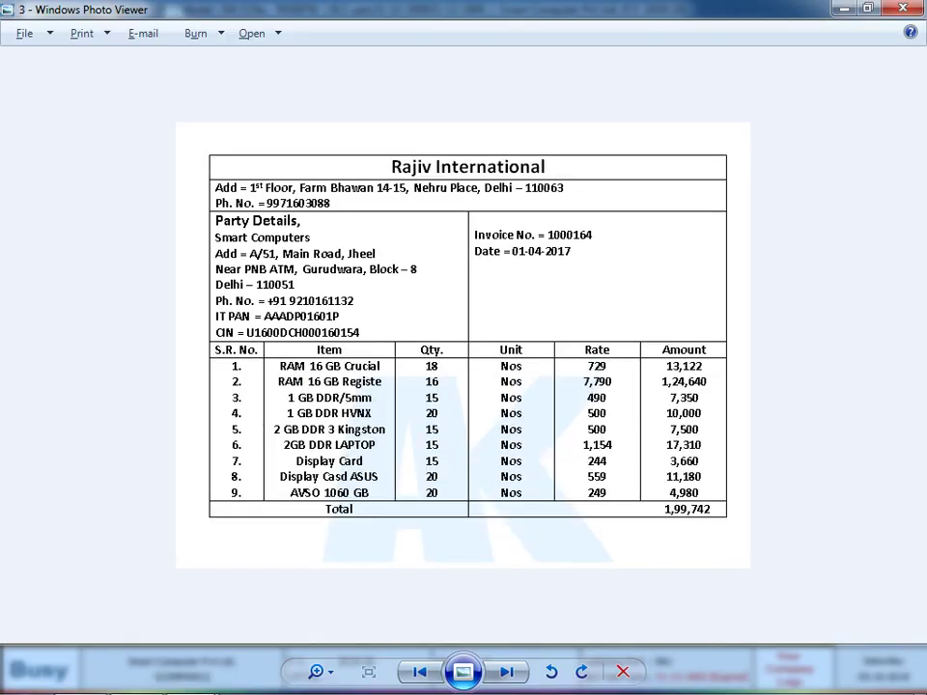
Step: Page from the Akss Trading Co. invoice to the BOM sheet, then close Photo Viewer
key(Right)
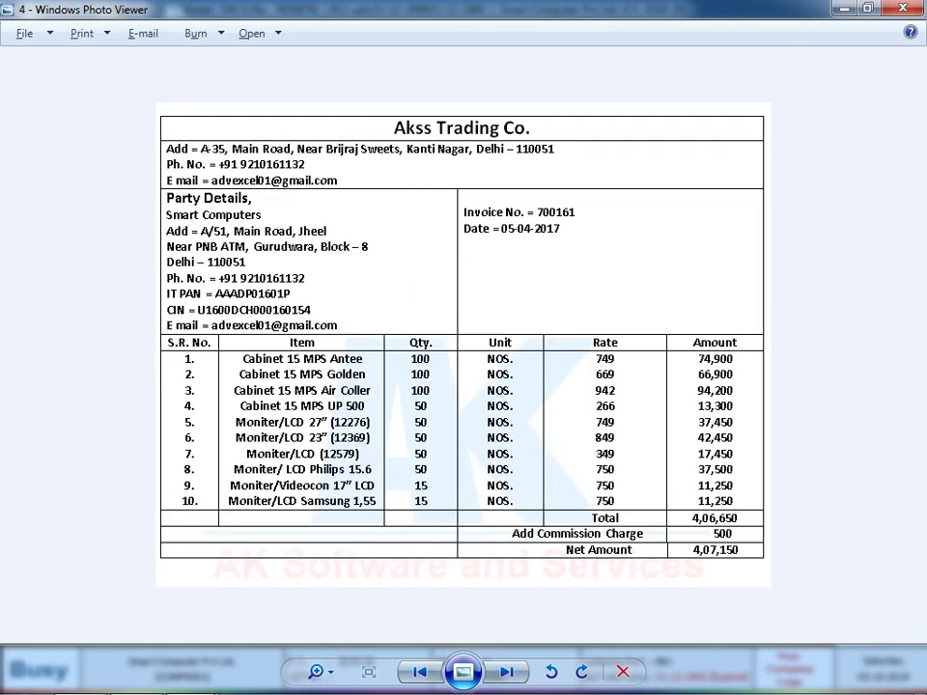
key(Right)
key(Right)
key(Right)
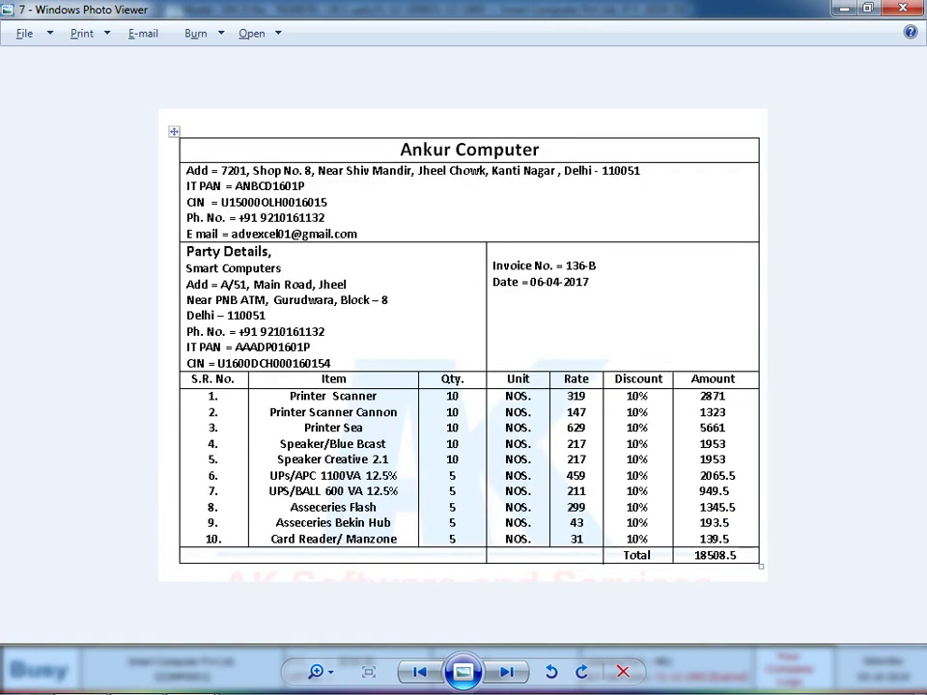
key(Right)
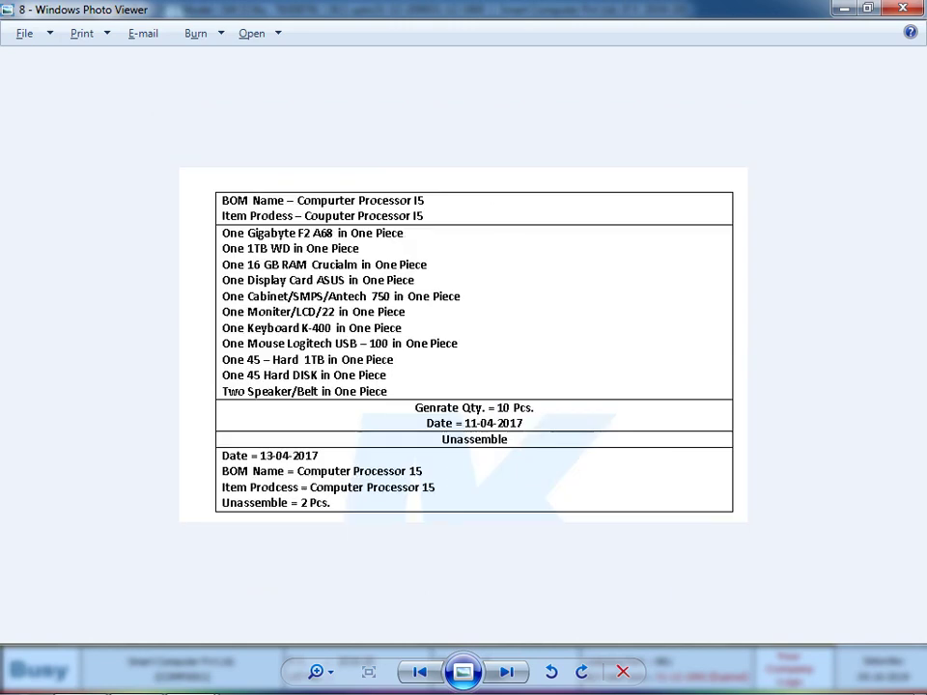
key(Escape)
Step: Close the transport details and quit voucher 41 without saving
key(Escape)
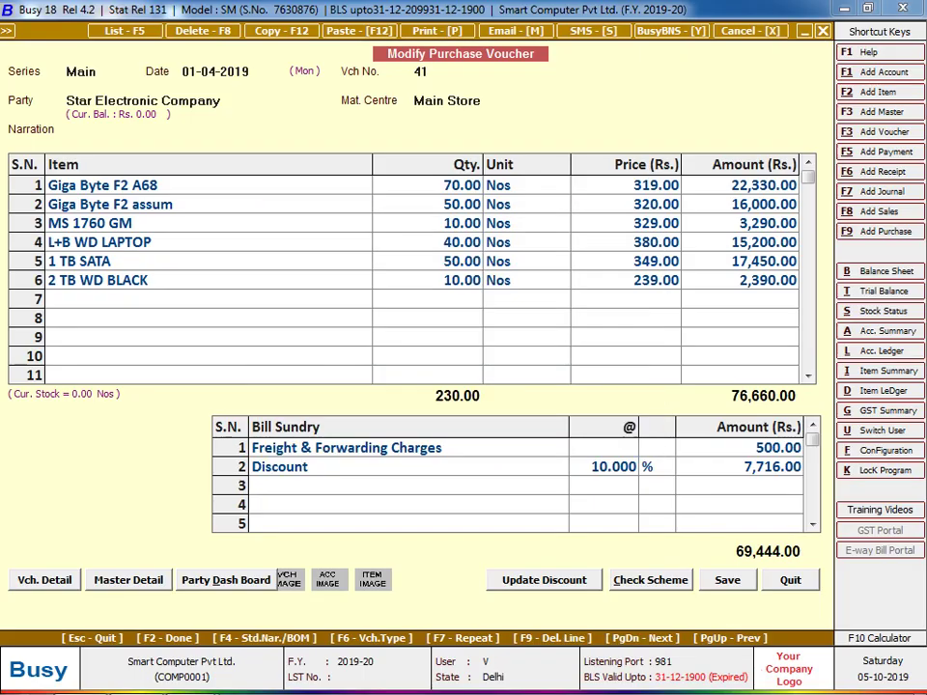
key(Escape)
key(Right)
key(Left)
key(Return)
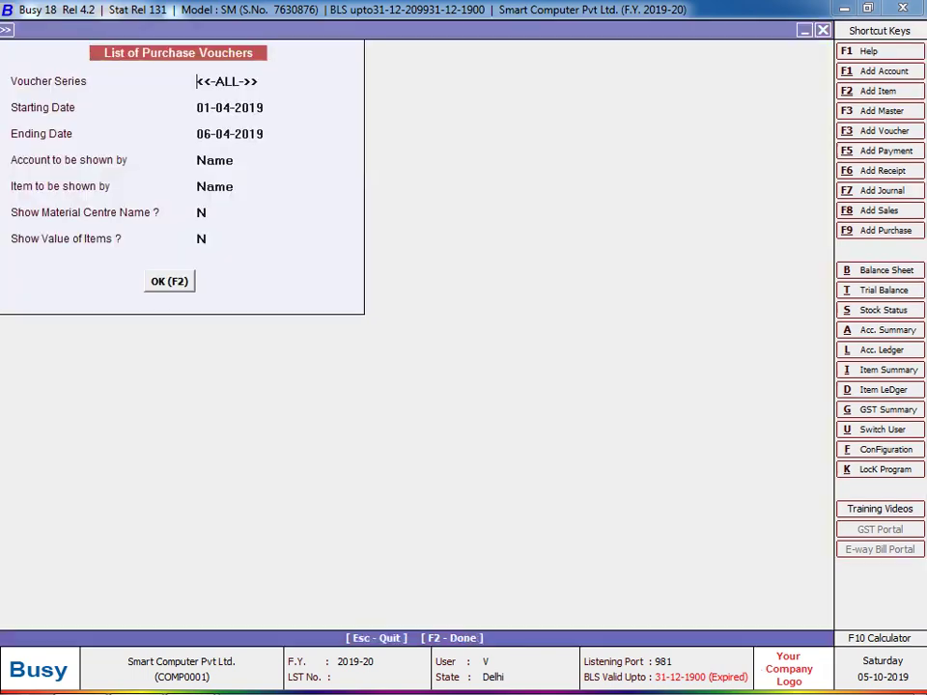
key(Escape)
key(Escape)
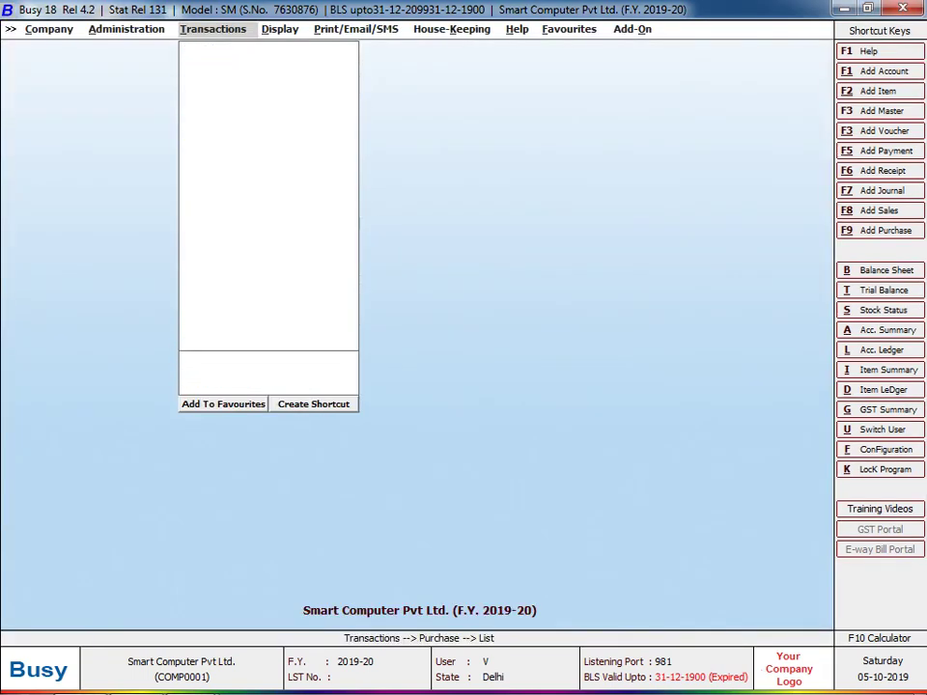
Step: Open a new production voucher from the transaction types list
key(Right)
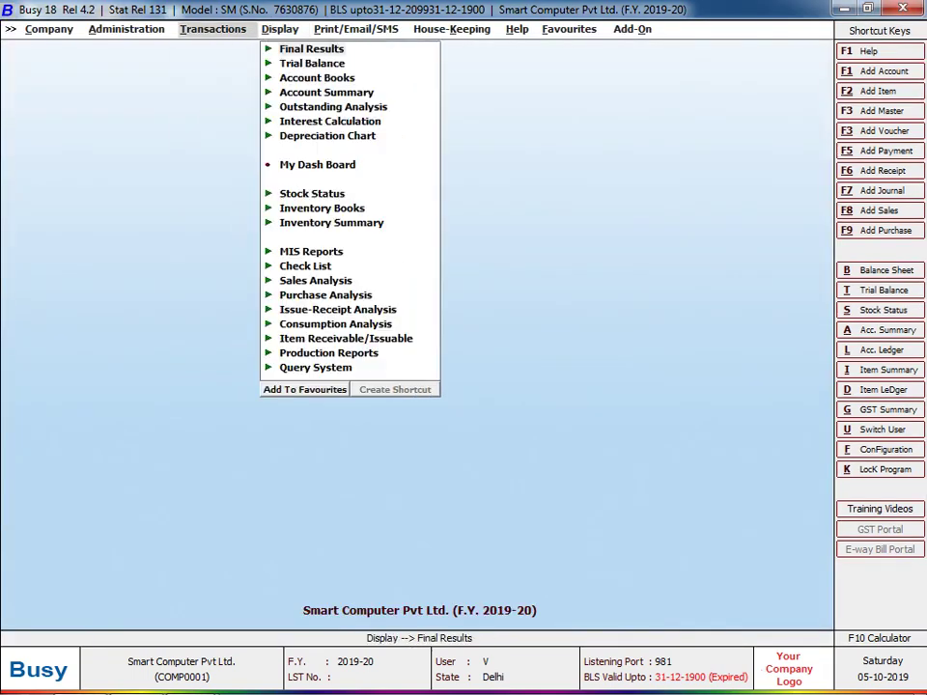
key(Left)
key(Down)
key(Down)
key(Down)
key(Down)
key(Down)
key(Down)
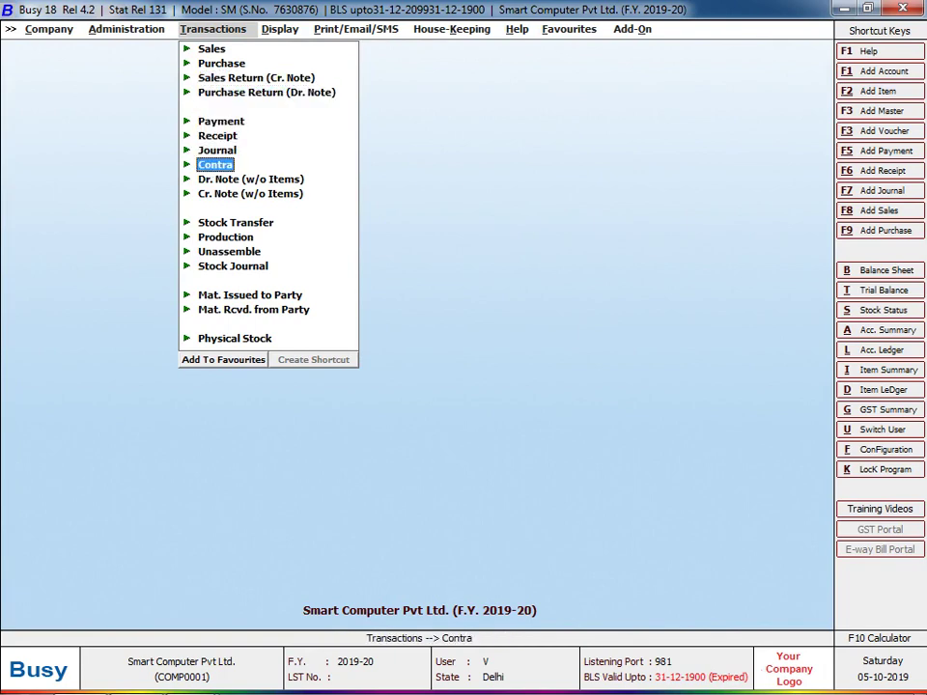
key(Down)
key(Down)
key(Down)
key(Down)
key(Down)
key(Up)
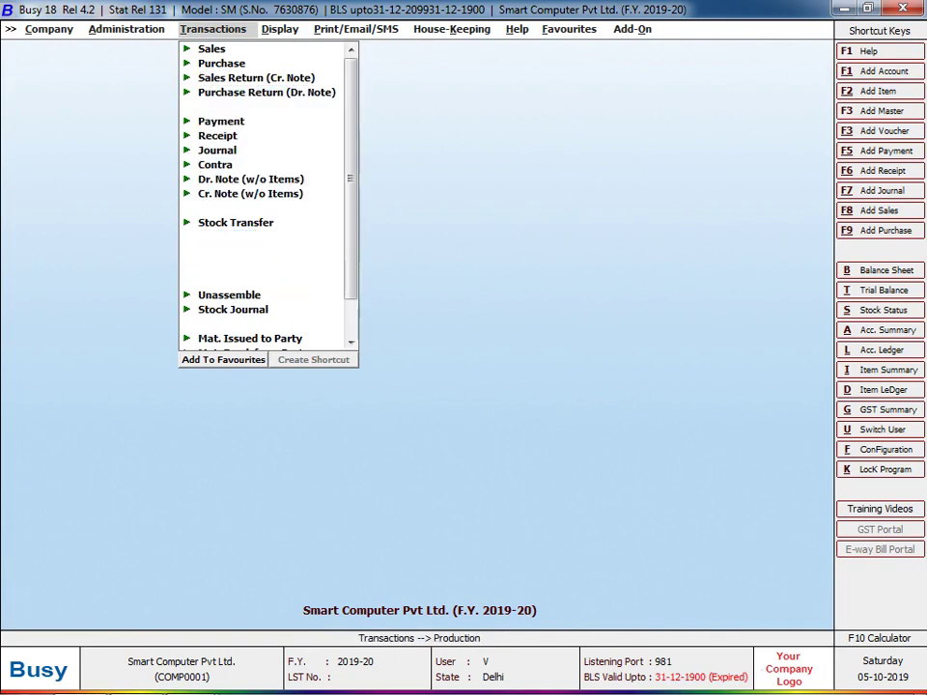
key(Return)
key(Return)
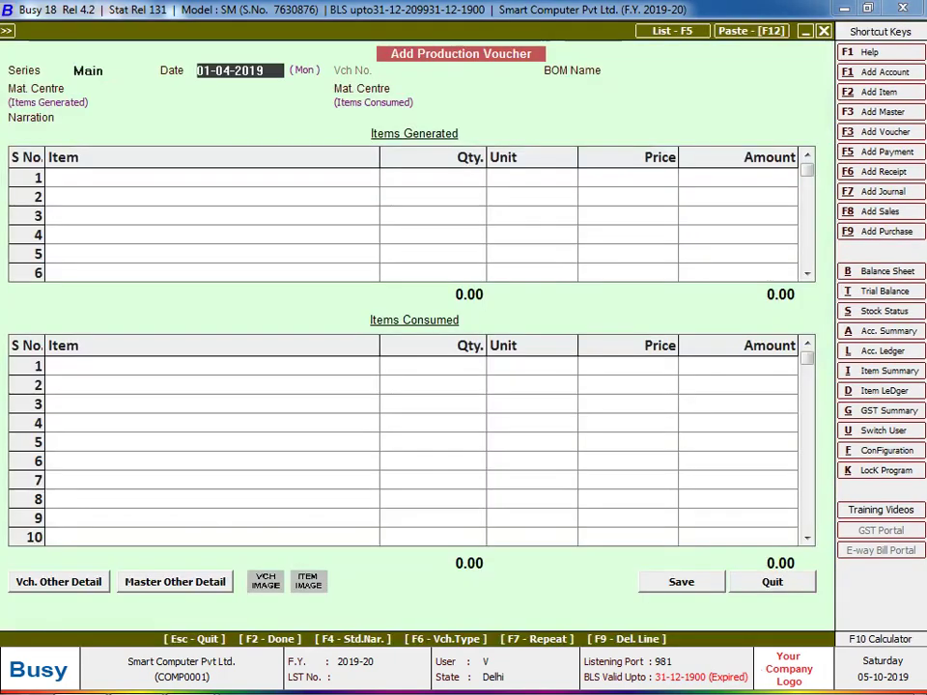
Step: Date the production voucher 11-04-2019 and start a new bill of material master
key(alt+Tab)
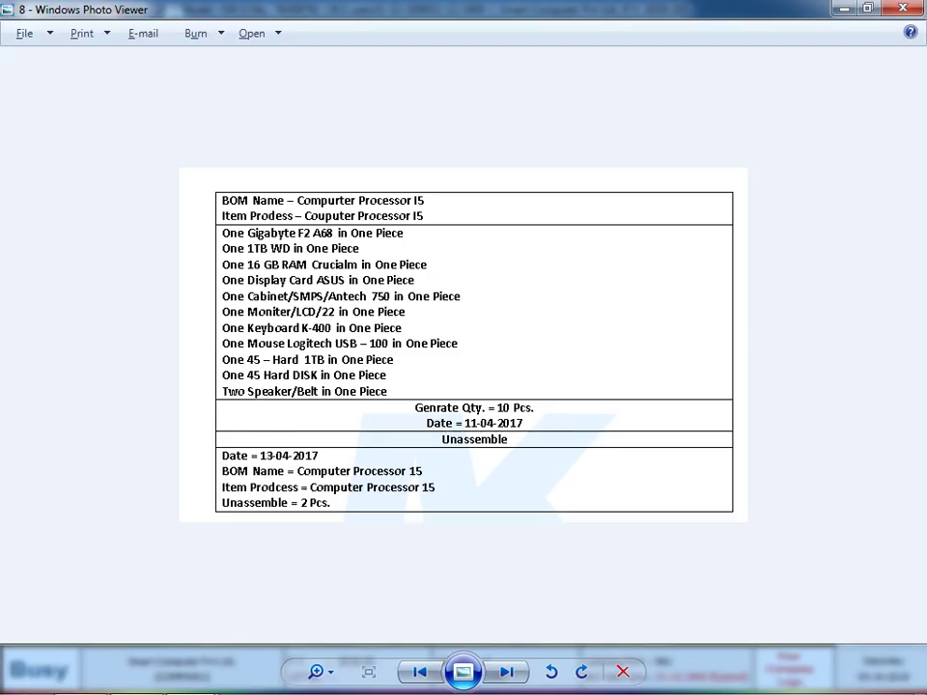
key(alt+Tab)
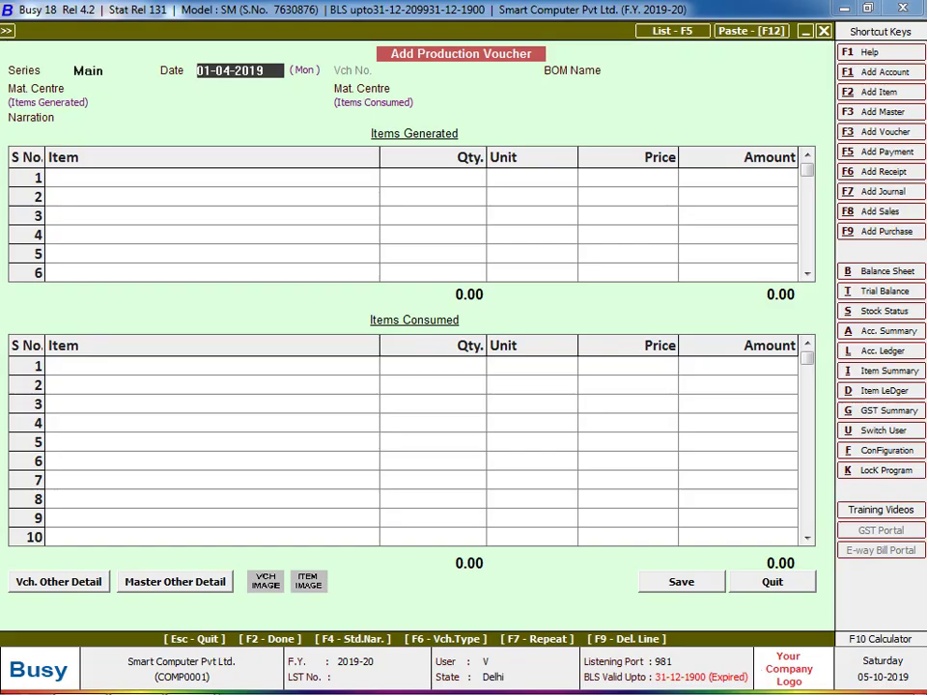
text(11)
key(Return)
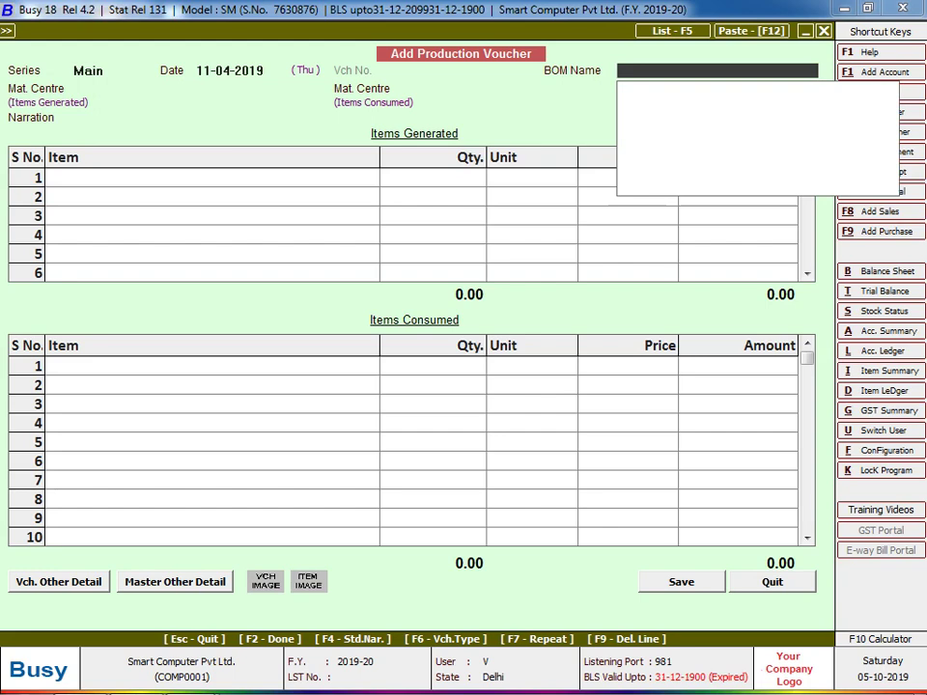
key(alt+c)
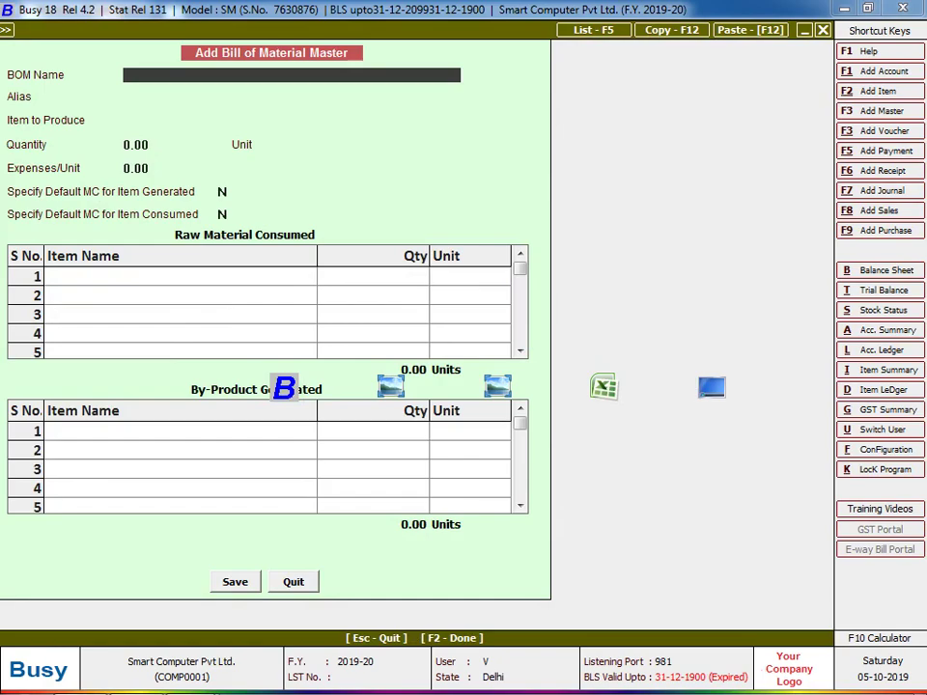
Step: Enter COMPUTER PROCESSOR I5 as the BOM name
text(COMP)
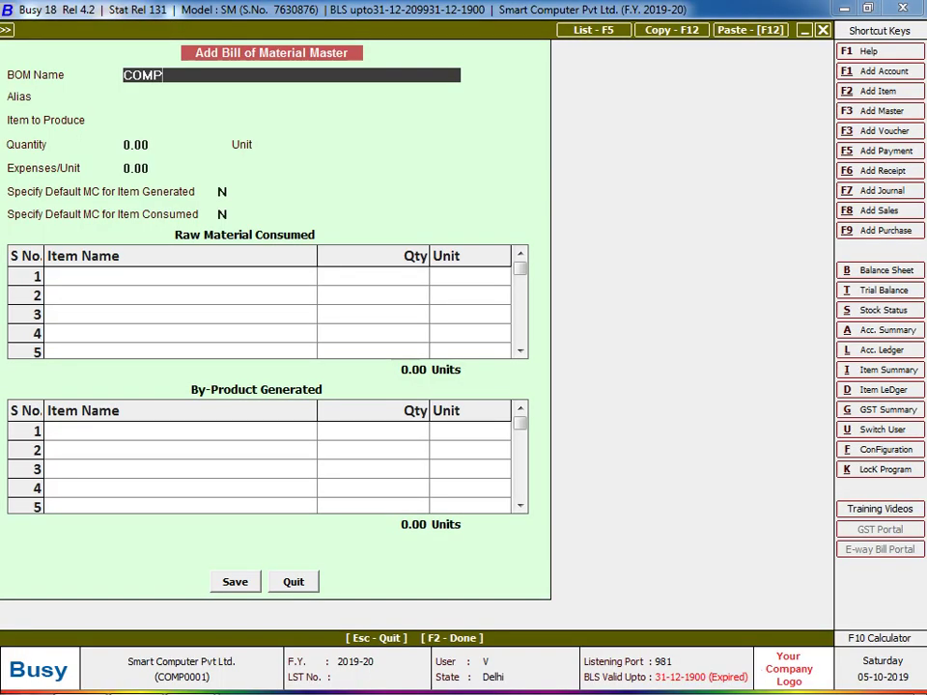
text(UTER PRO)
key(alt+Tab)
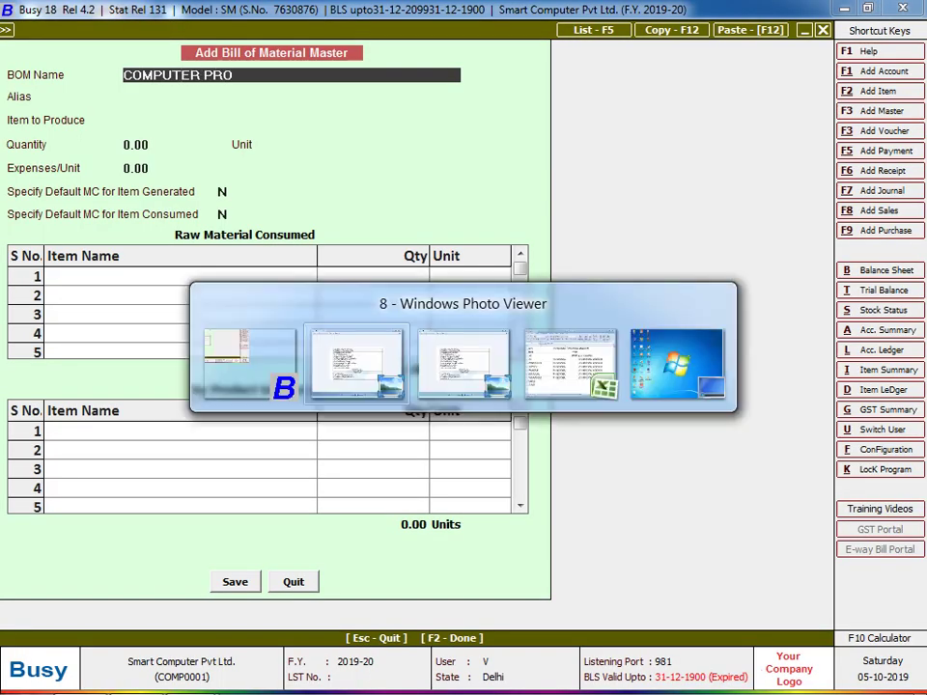
key(alt+Tab)
text(CE)
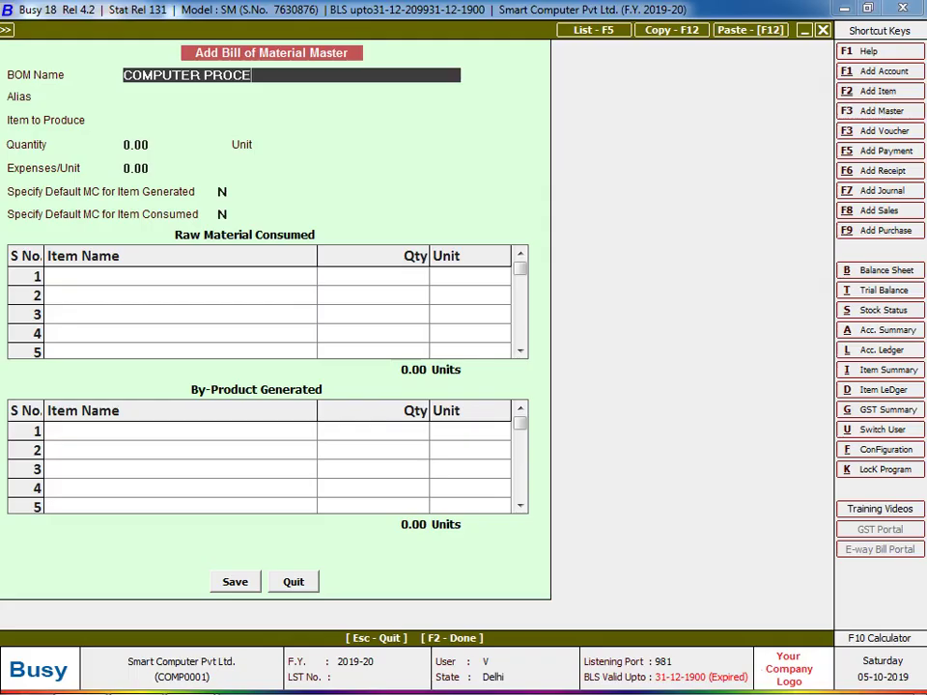
text(SSOR I)
text(5)
key(Return)
key(Return)
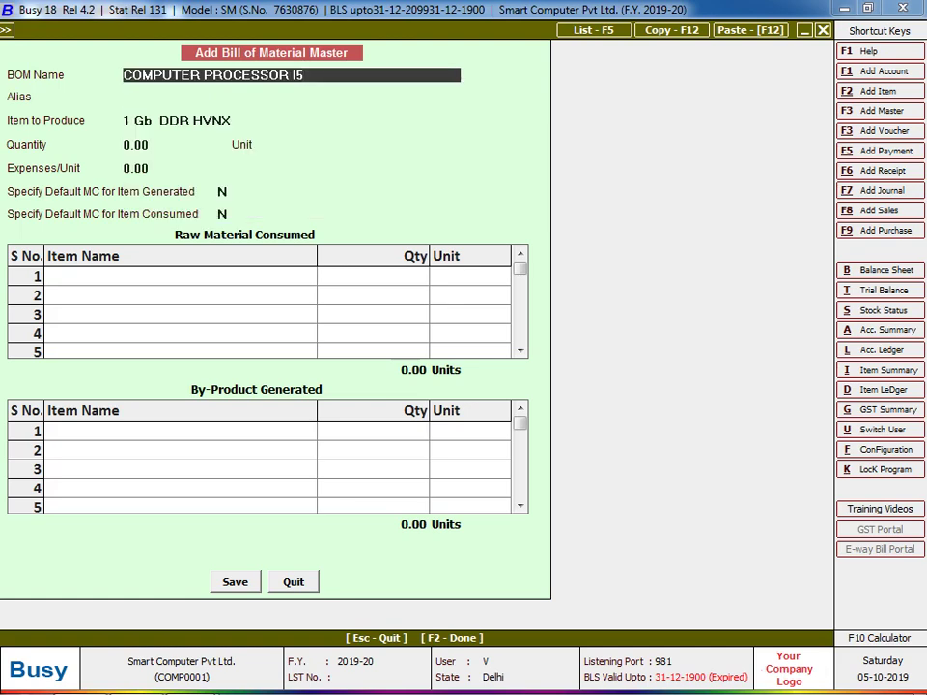
Step: Create item COMPUTER PROCESSOR I5, group General, unit Pcs., as the item to produce
drag(303, 75, 214, 76)
key(shift+Home)
key(ctrl+c)
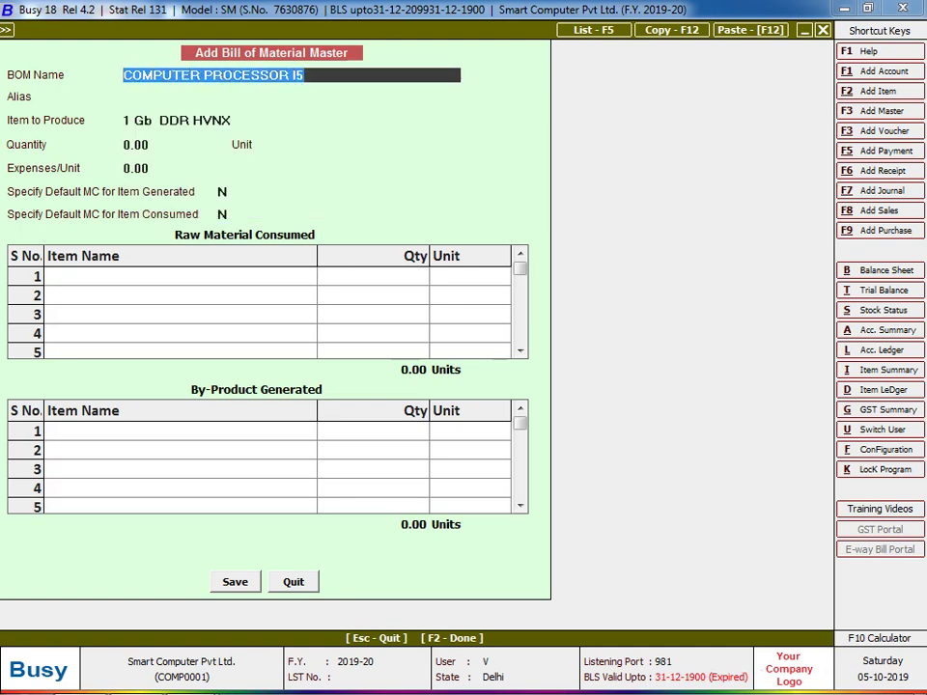
key(Return)
key(Return)
key(F2)
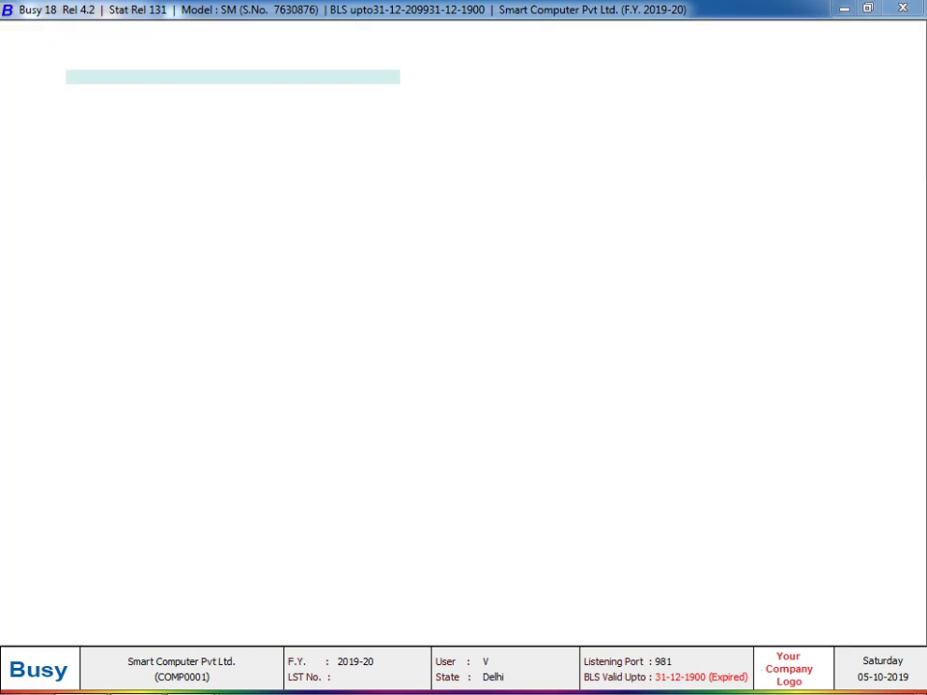
key(ctrl+v)
key(Return)
key(Return)
key(Return)
key(Return)
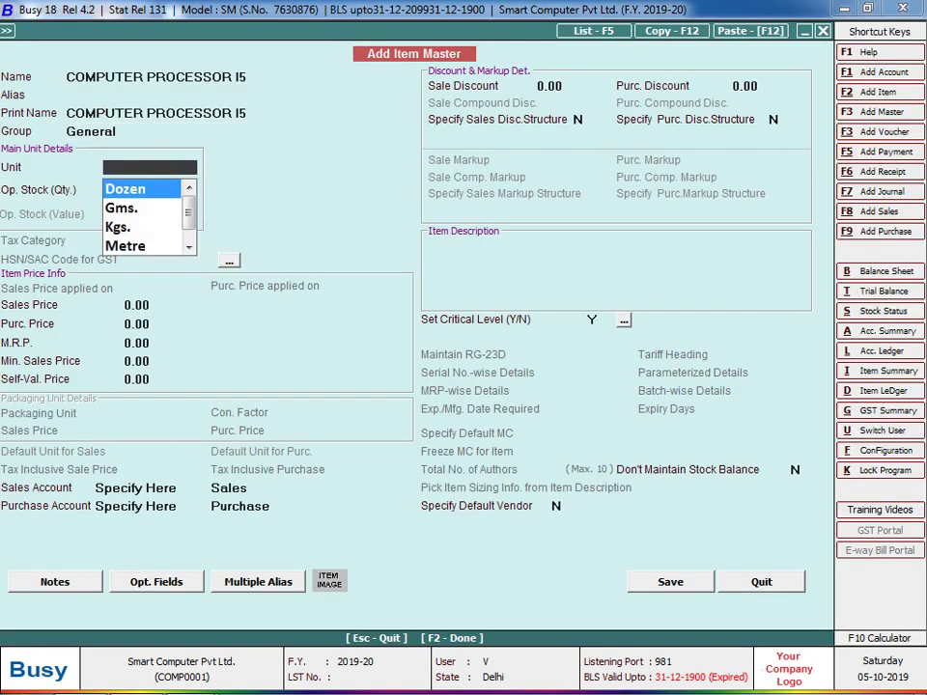
text(Pc)
key(Return)
key(Return)
key(Return)
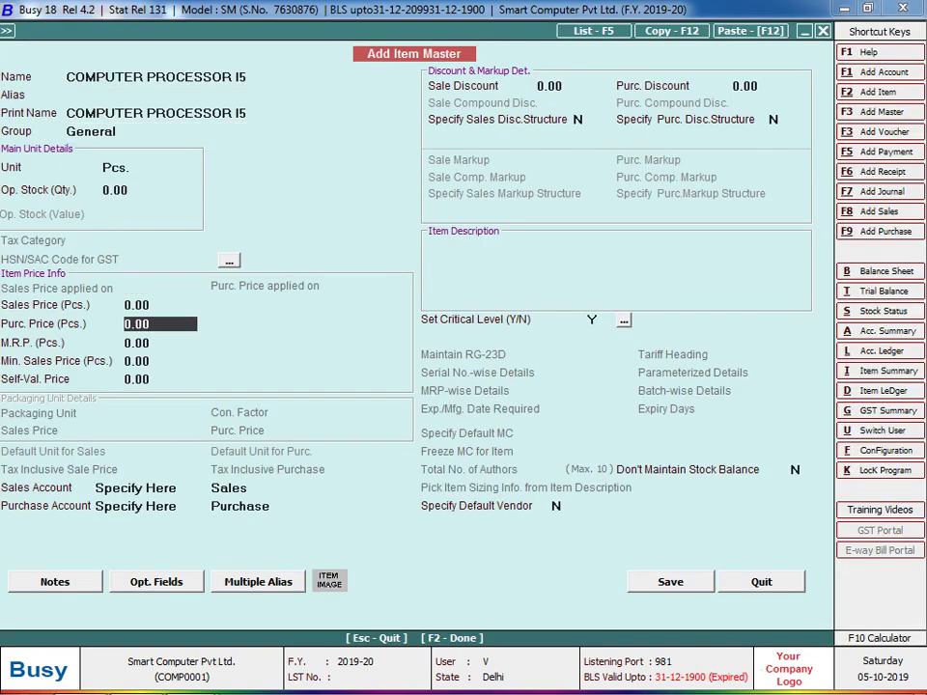
key(Return)
key(Return)
key(F2)
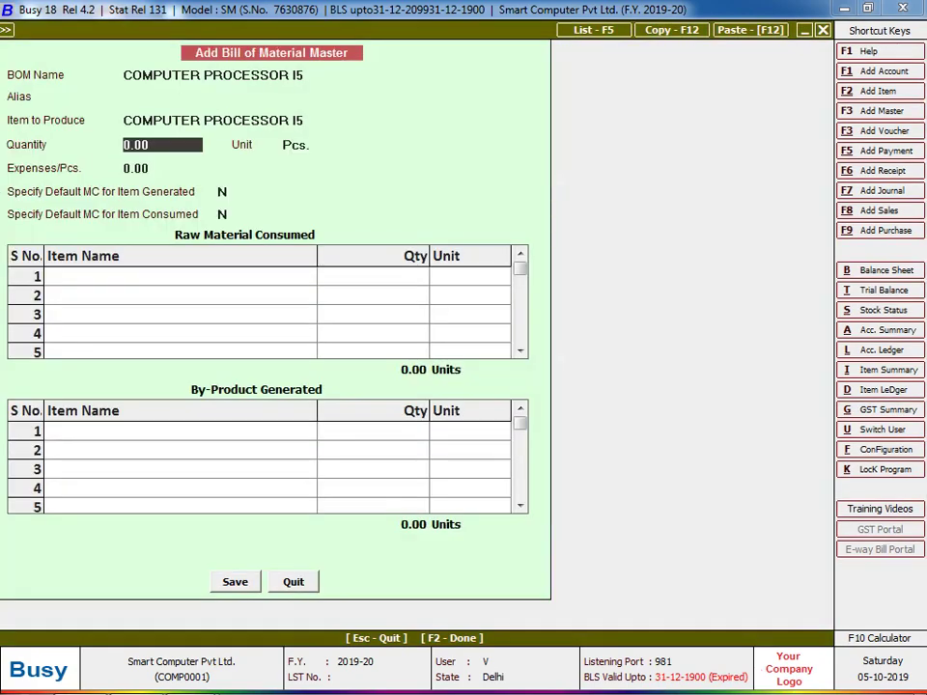
key(alt+Tab)
Step: Set the BOM quantity to 1.00 Pcs
key(alt+Tab)
text(1)
key(Return)
key(Return)
key(alt+Tab)
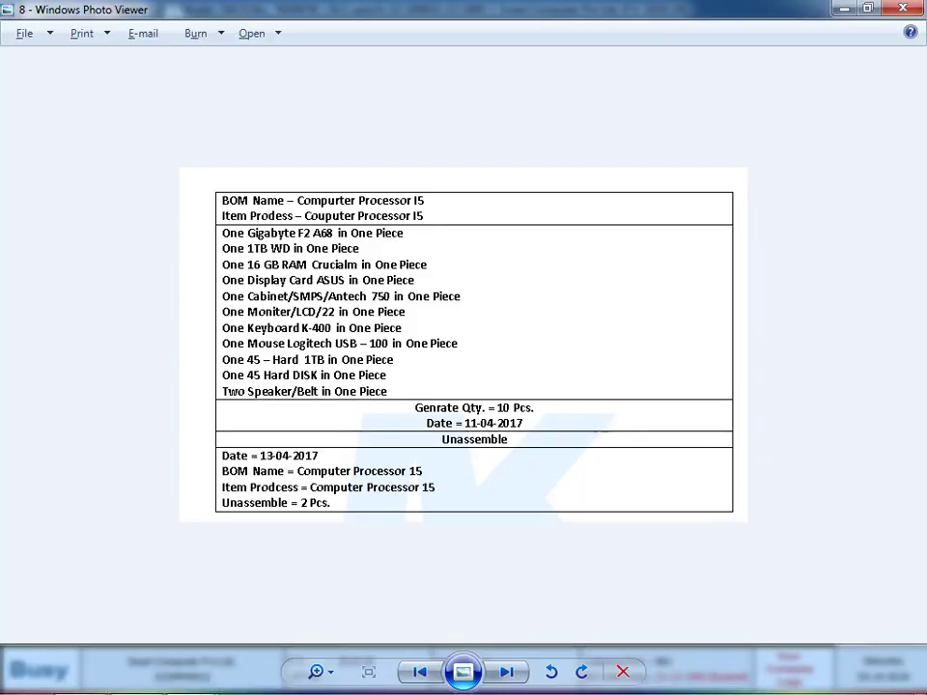
key(alt+Tab)
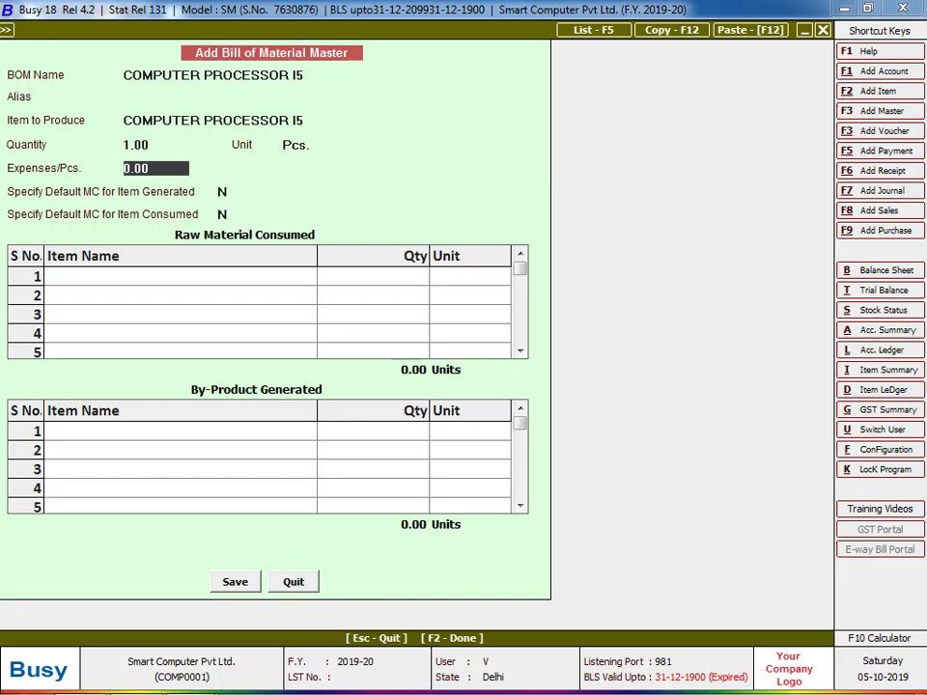
Step: Enable default material centres and choose Main Store for items generated and consumed
key(Return)
text(y)
key(Return)
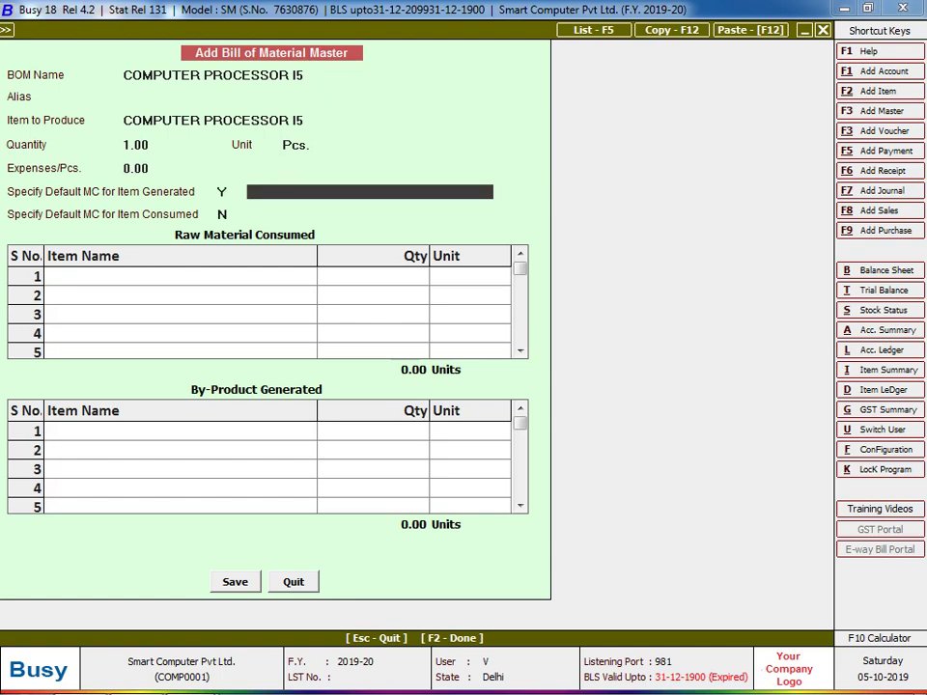
key(Return)
text(y)
key(Return)
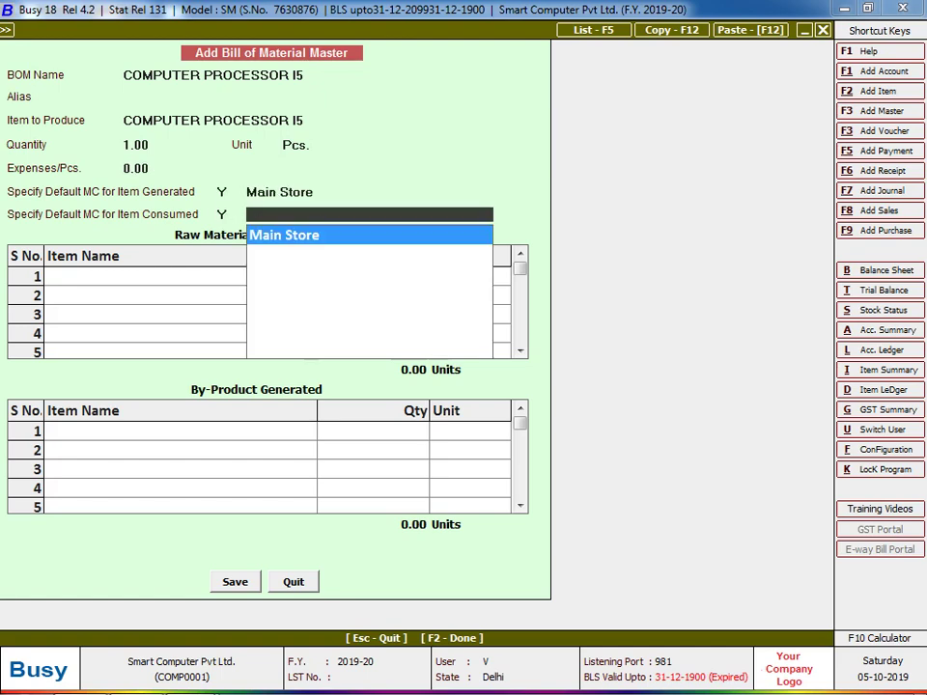
key(Return)
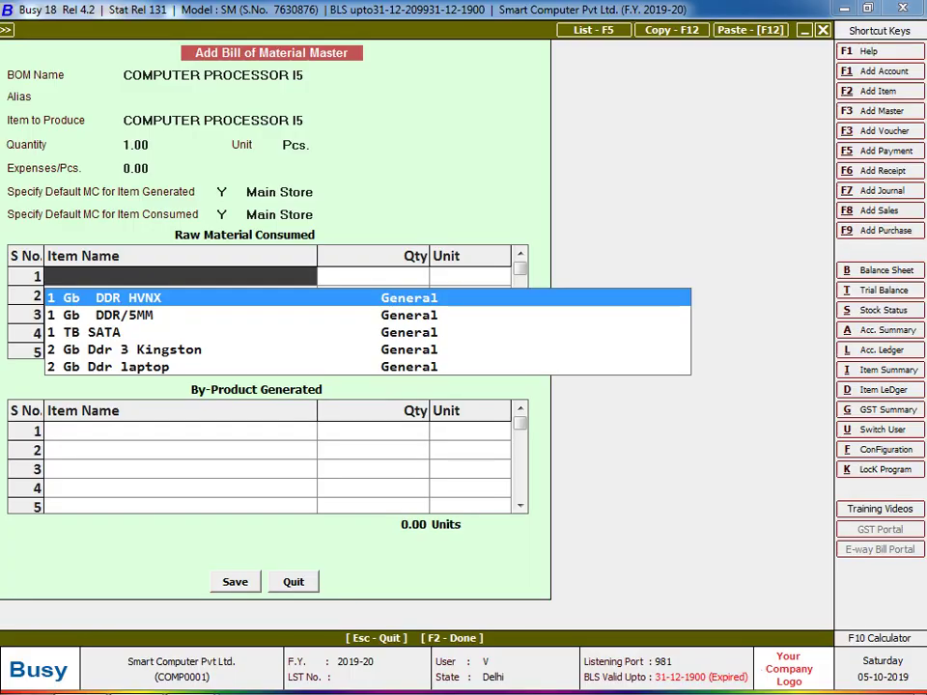
Step: Add Giga Byte F2 A68, 1 TB SATA and Ram 16 Gb Cruial as the first three raw materials
text(G)
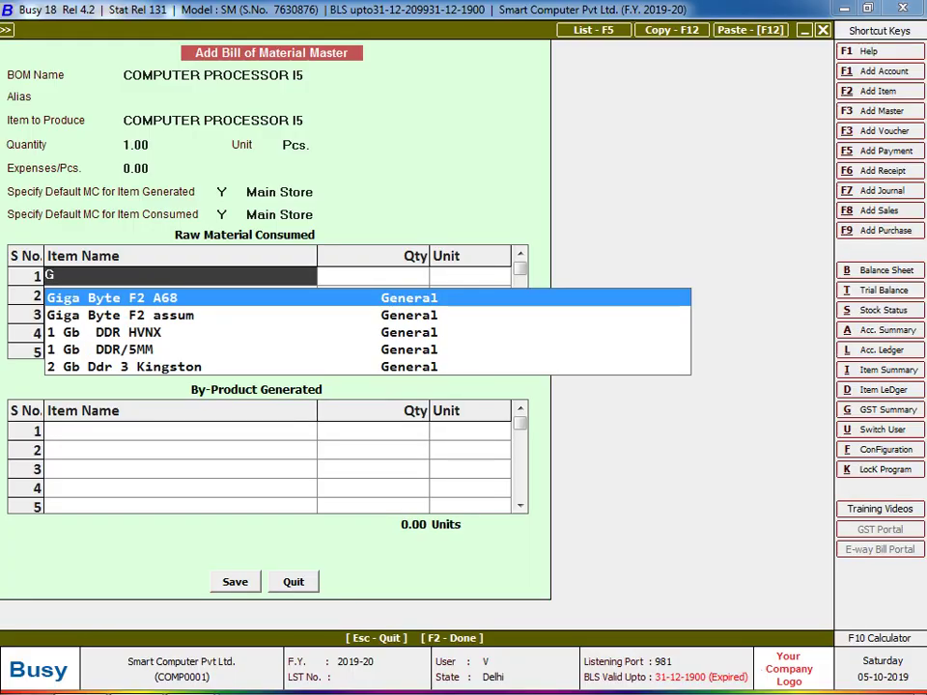
key(Return)
key(Return)
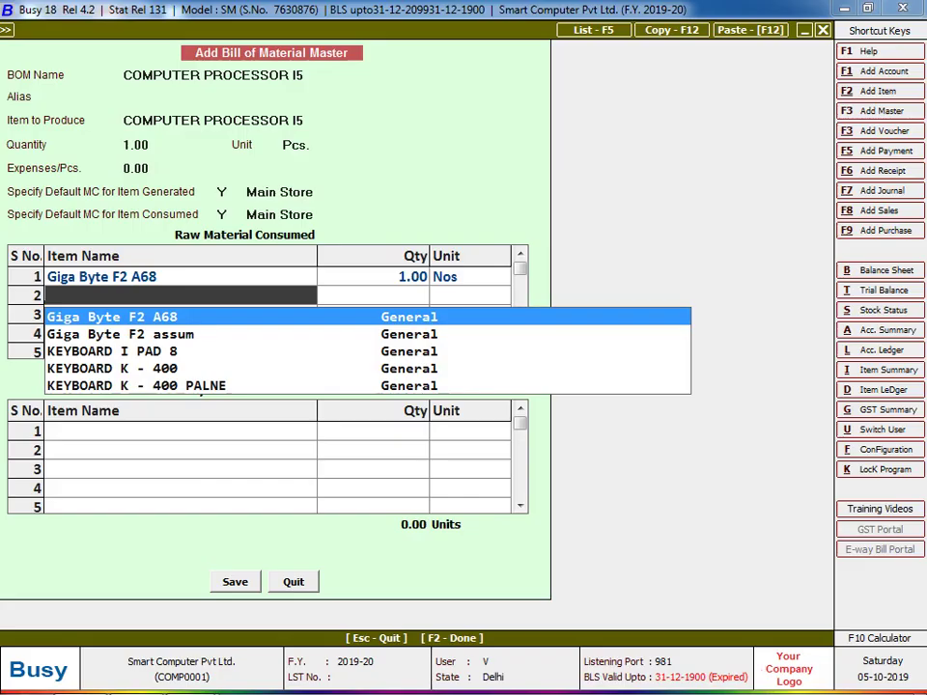
text(1)
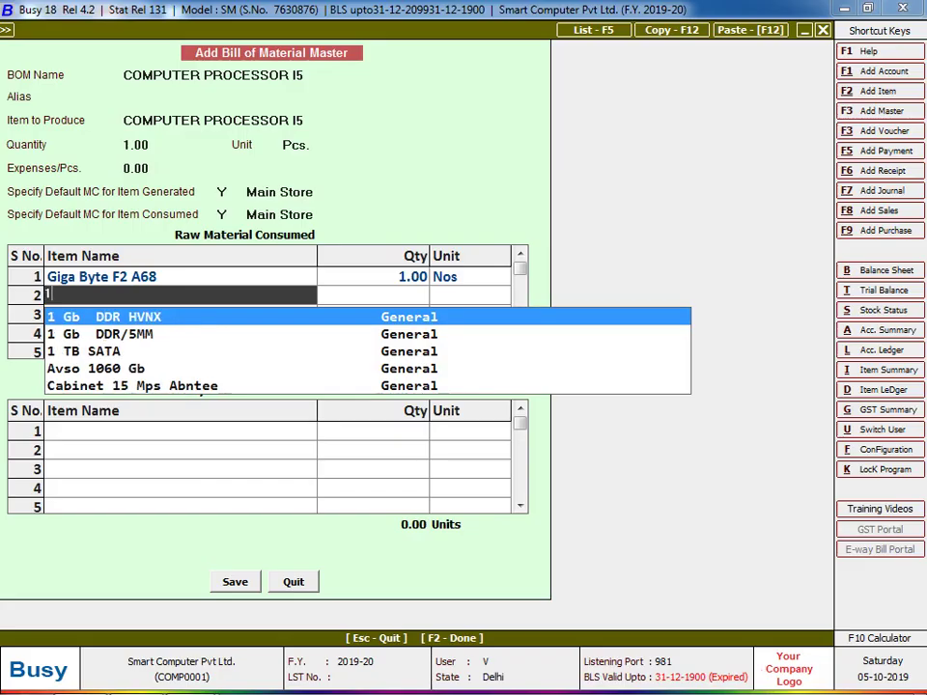
key(Down)
key(Down)
key(Return)
key(Return)
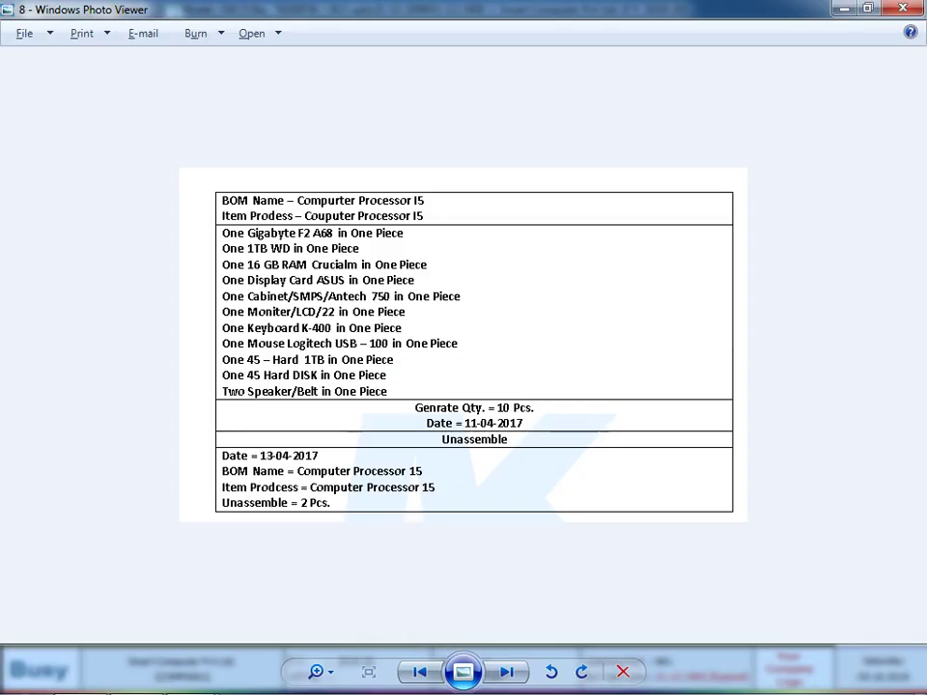
key(alt+Tab)
text(16)
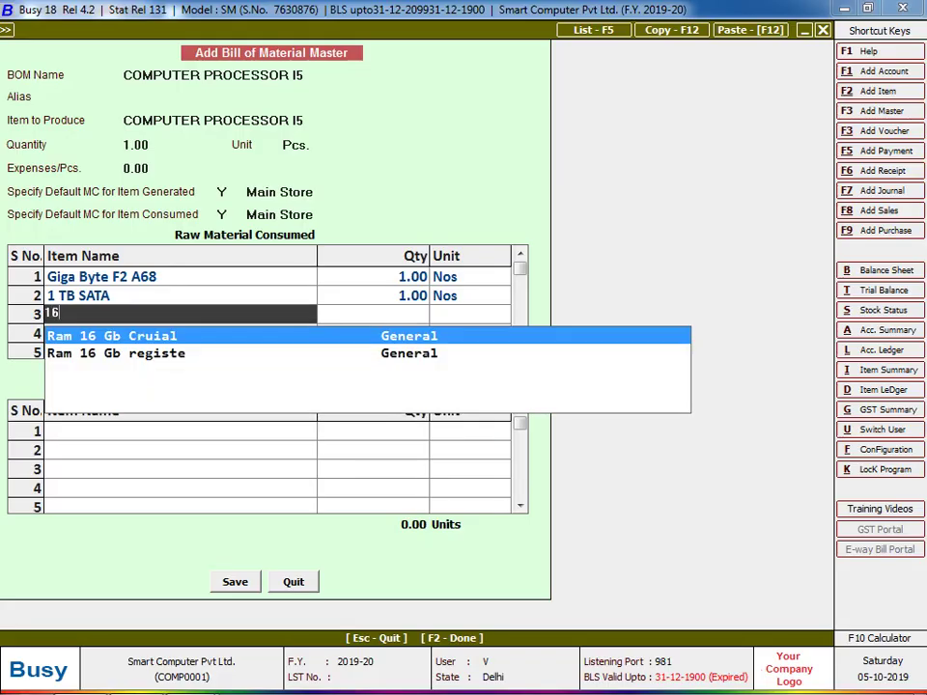
key(Return)
key(Return)
Step: Add Dispaly Card asus as the fourth raw material
key(alt+Tab)
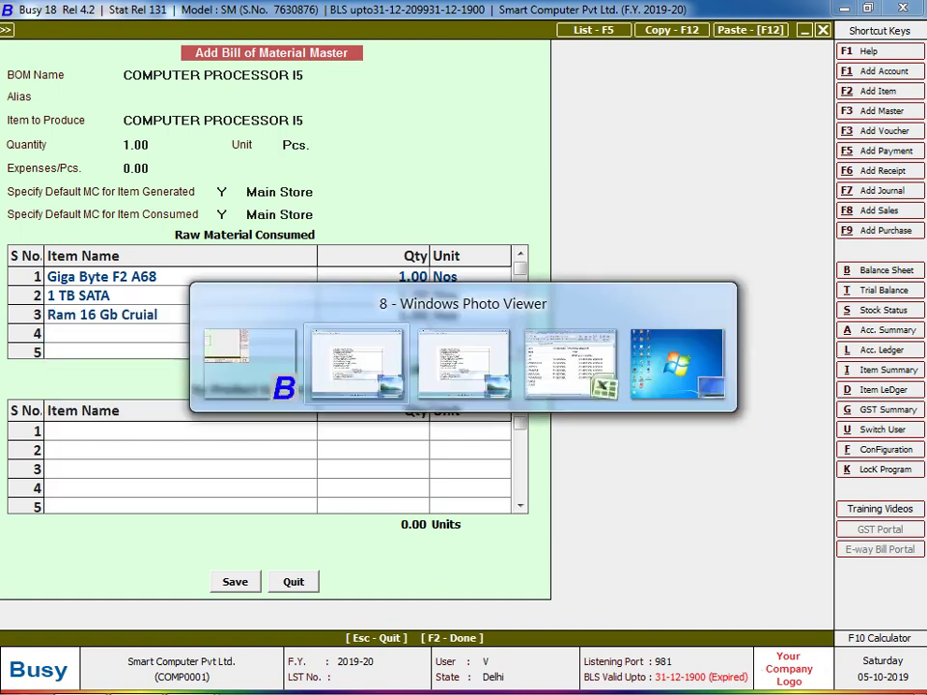
key(Escape)
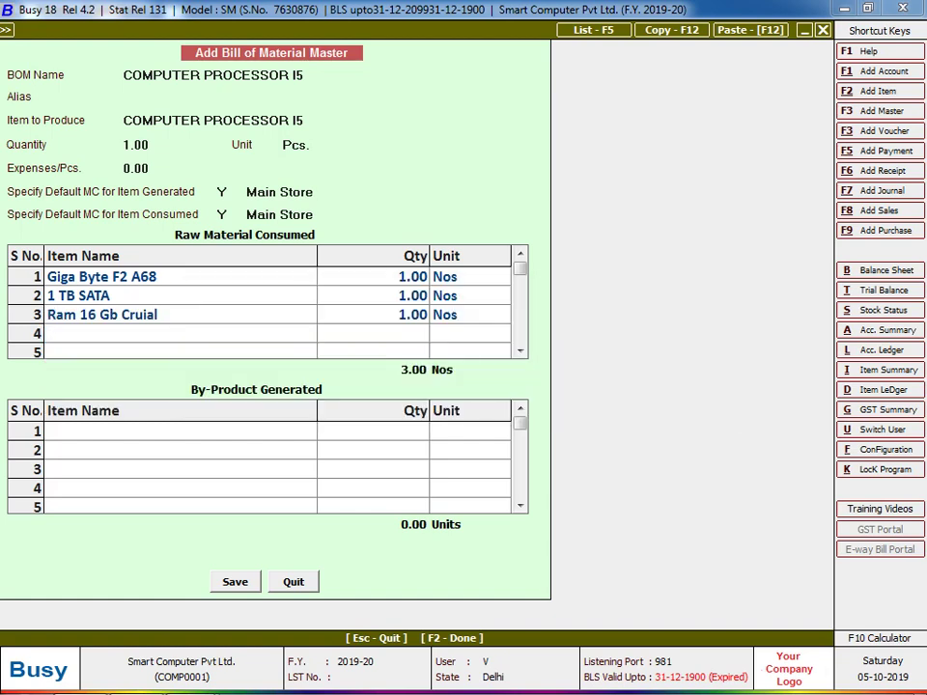
key(alt+Tab)
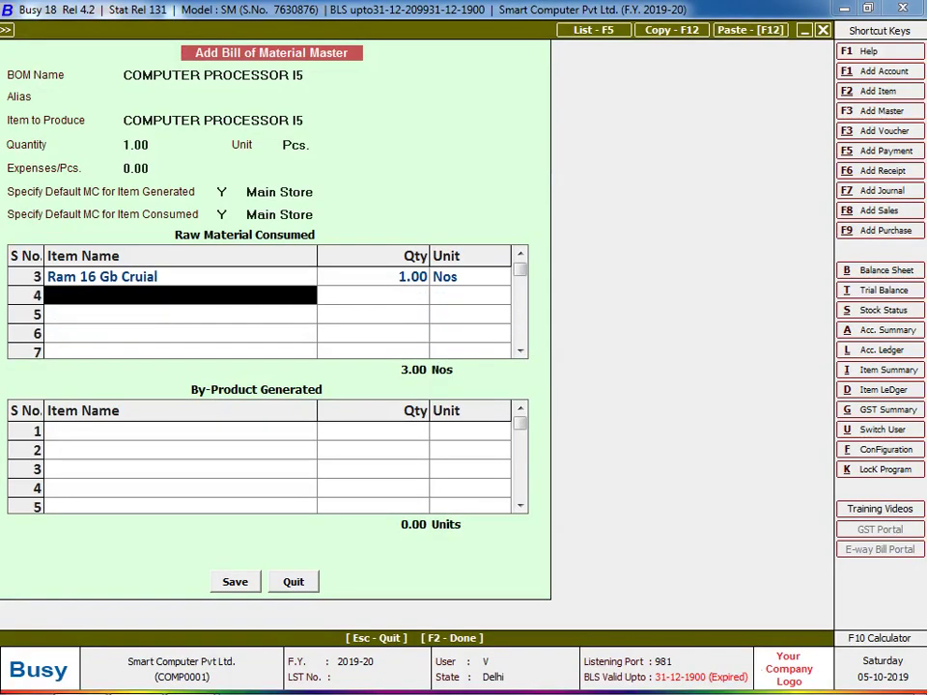
text(DIS)
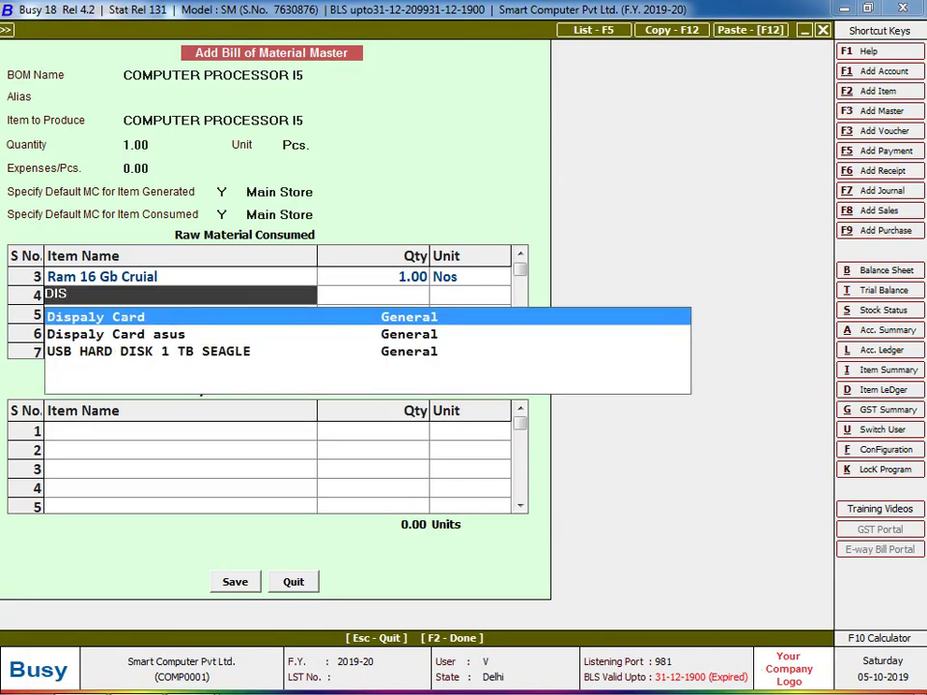
key(alt+Tab)
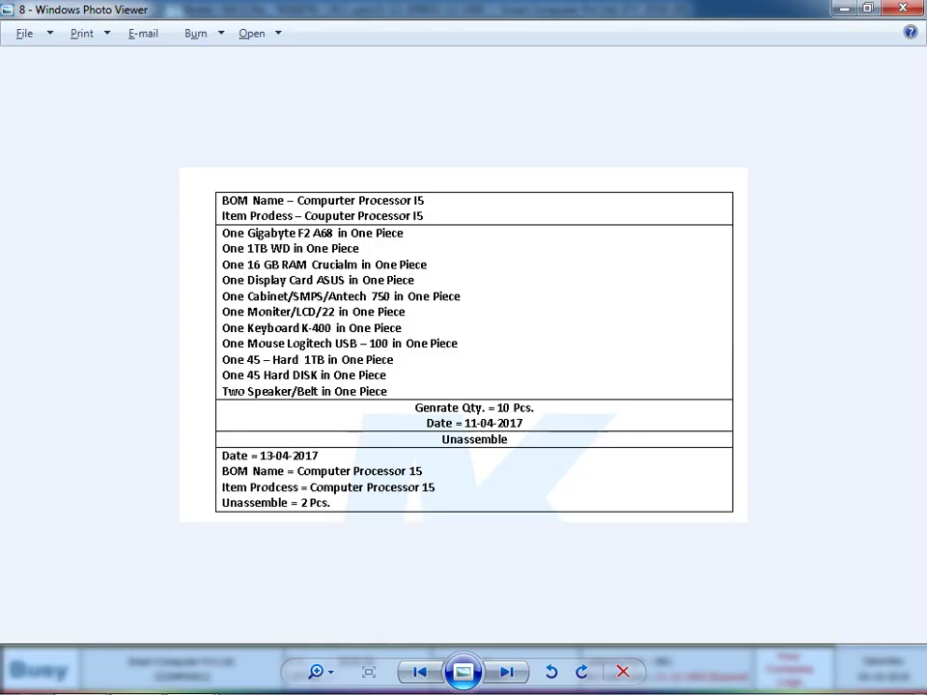
key(alt+Tab)
key(Return)
key(Return)
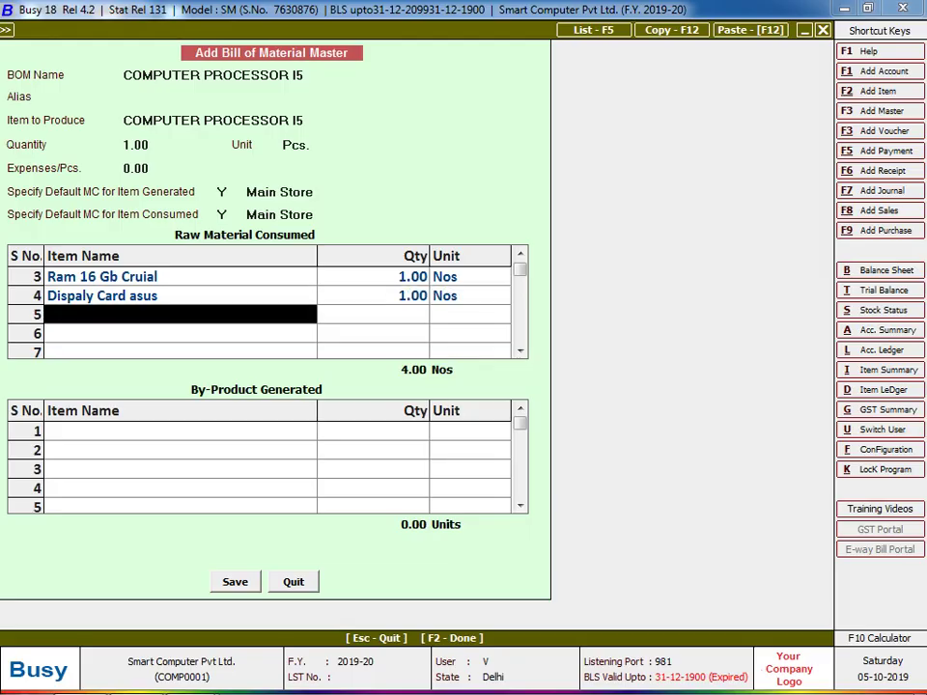
key(alt+Tab)
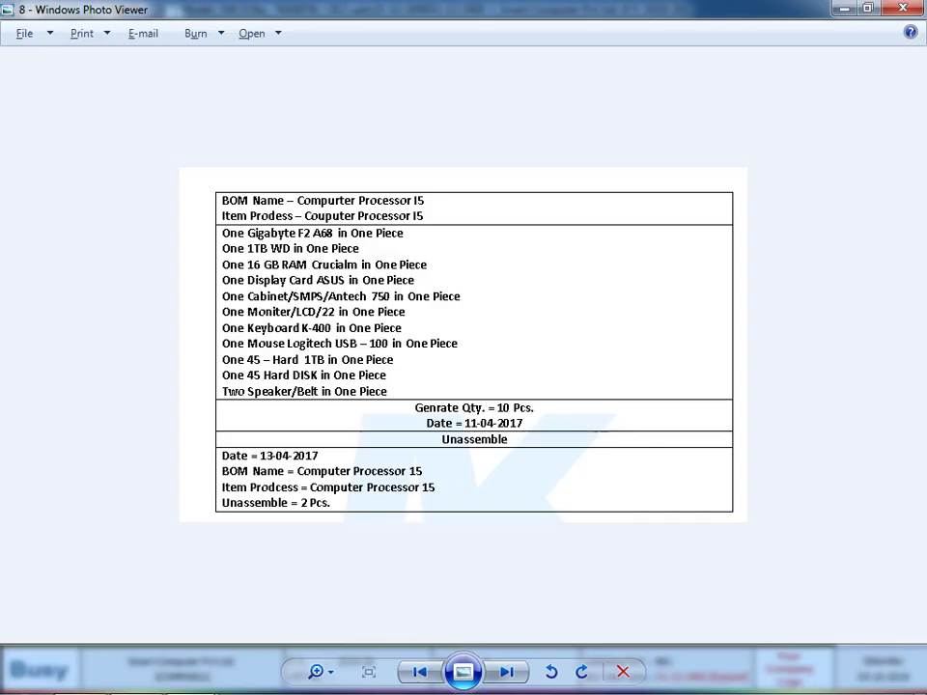
key(alt+Tab)
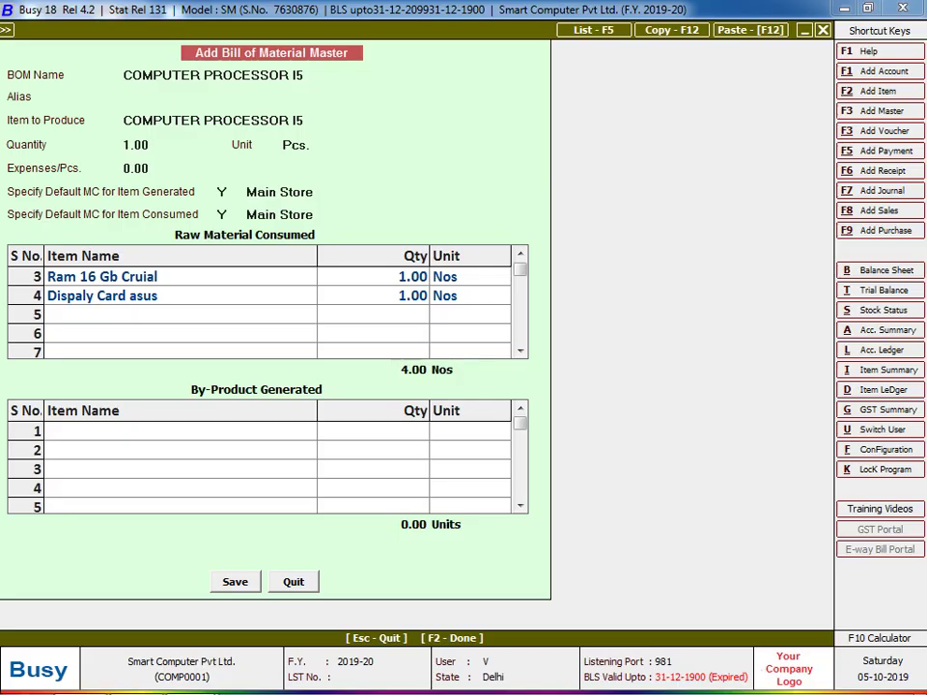
Step: Add Cabinet 15 Mps Abntee as the fifth raw material at 1.00 Nos
text(cA)
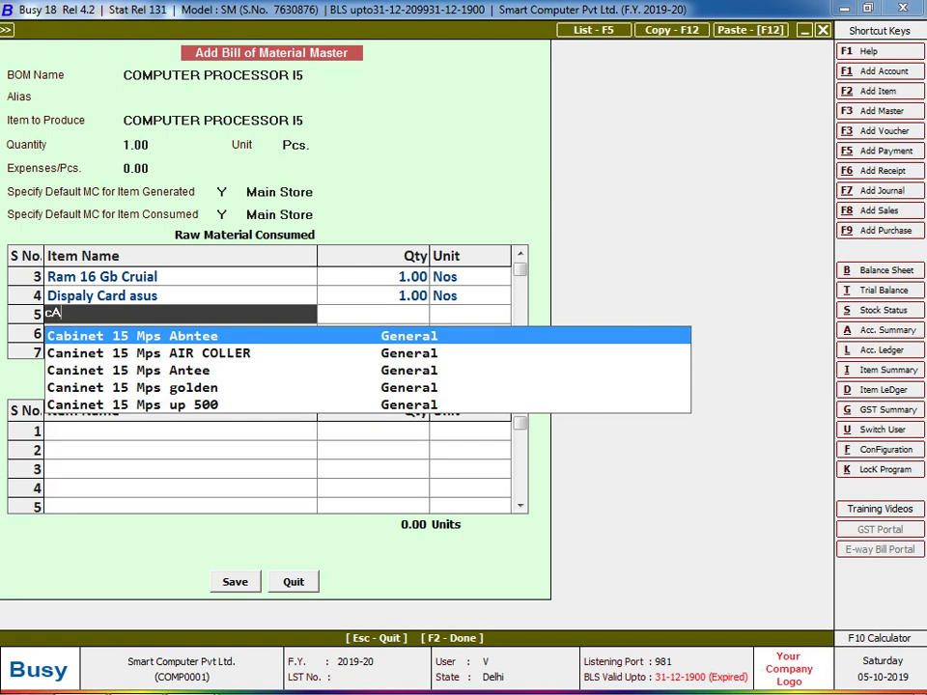
text(BI)
key(alt+Tab)
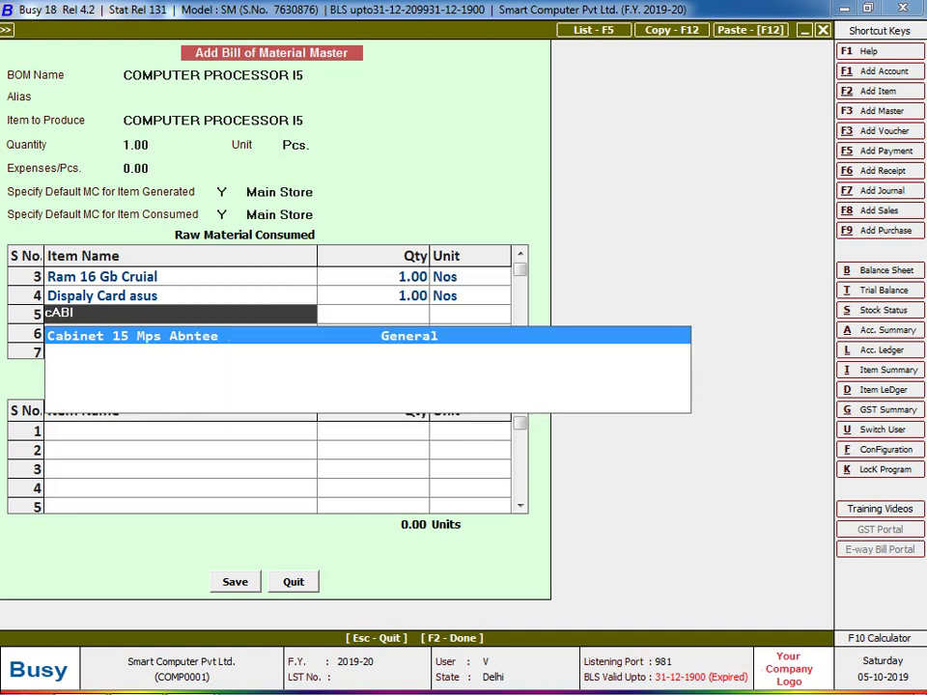
key(BackSpace)
key(BackSpace)
text(BI)
key(BackSpace)
key(BackSpace)
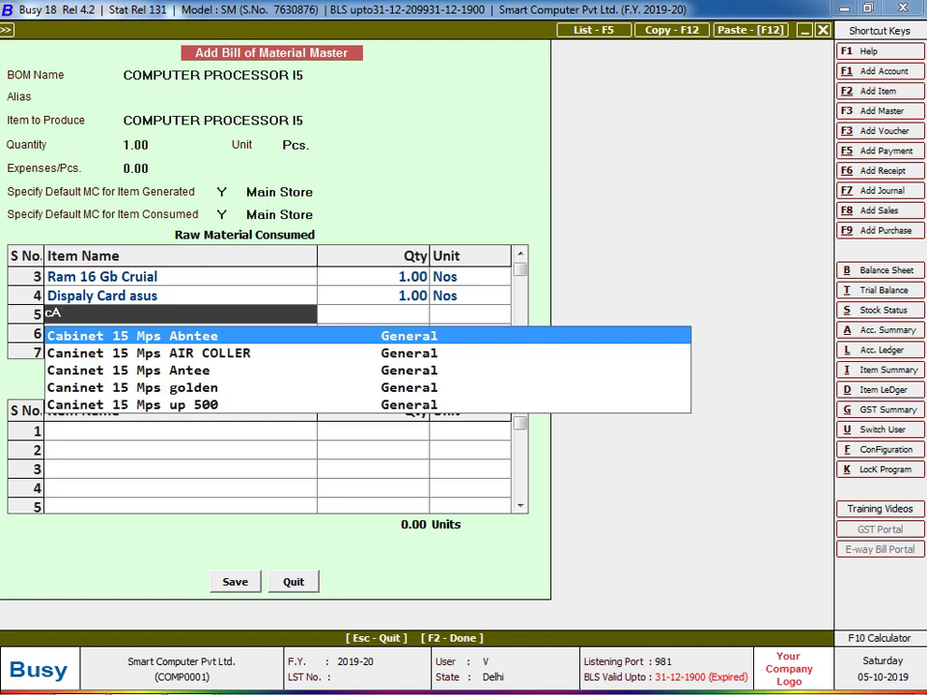
key(Down)
key(Down)
key(Down)
key(Down)
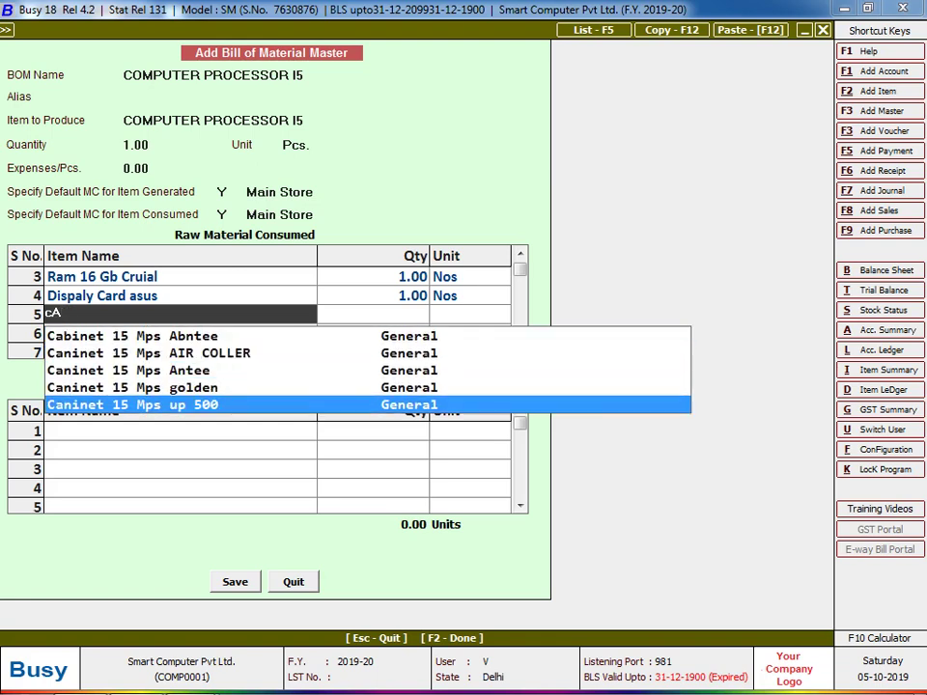
key(Down)
key(Down)
key(Up)
key(Up)
key(Up)
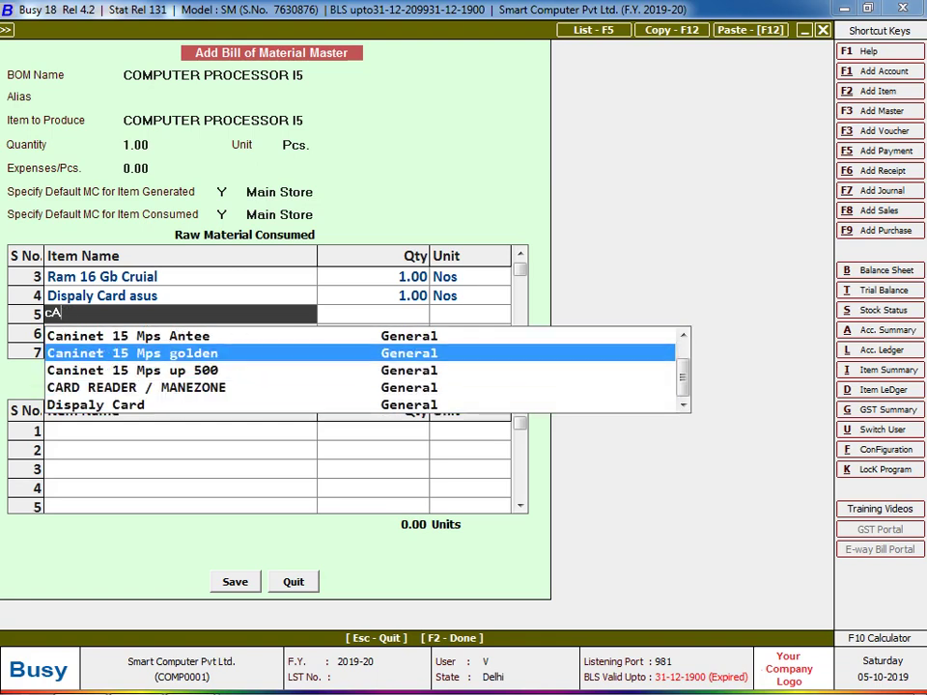
key(Up)
key(Up)
key(Up)
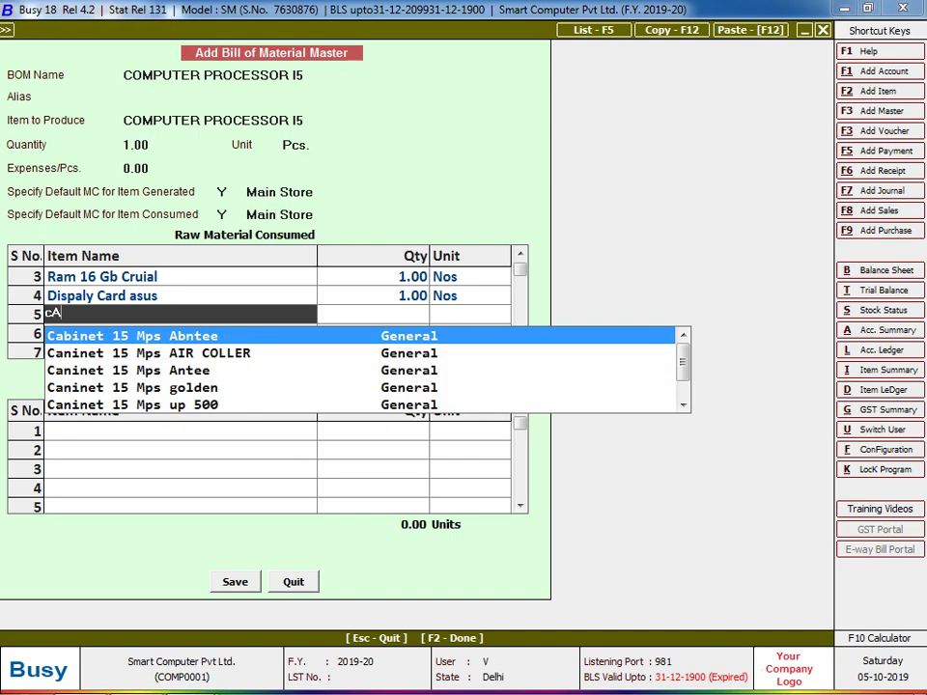
key(alt+Tab)
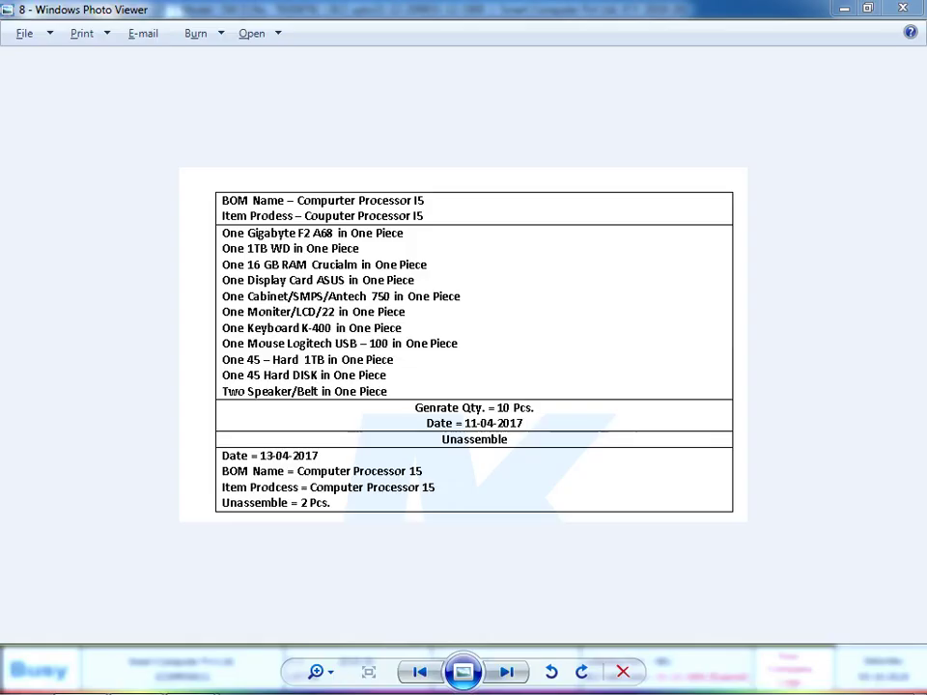
key(alt+Tab)
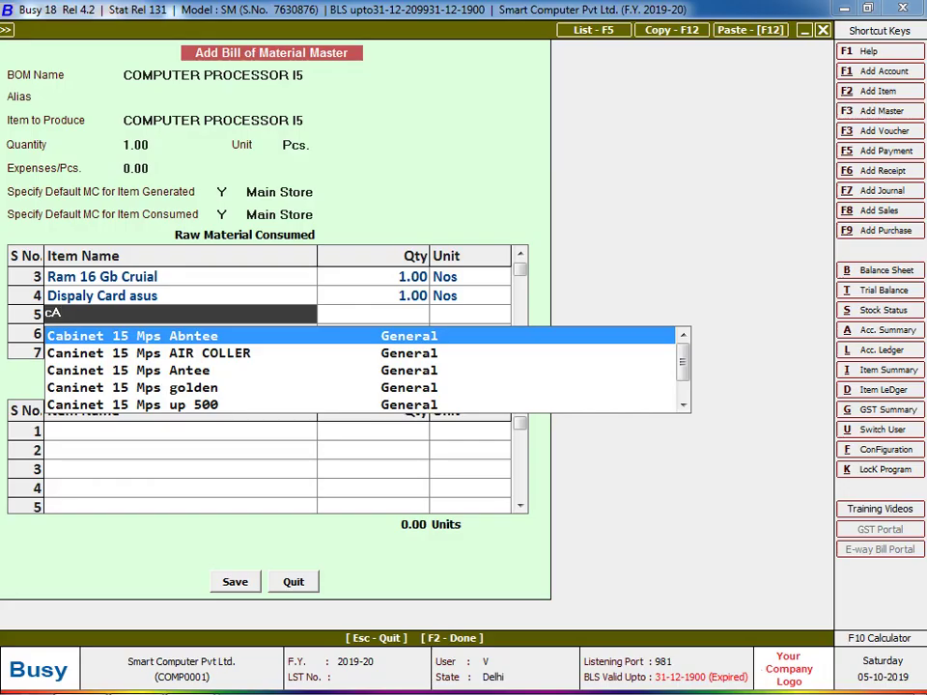
key(Return)
key(Return)
key(Return)
key(alt+Tab)
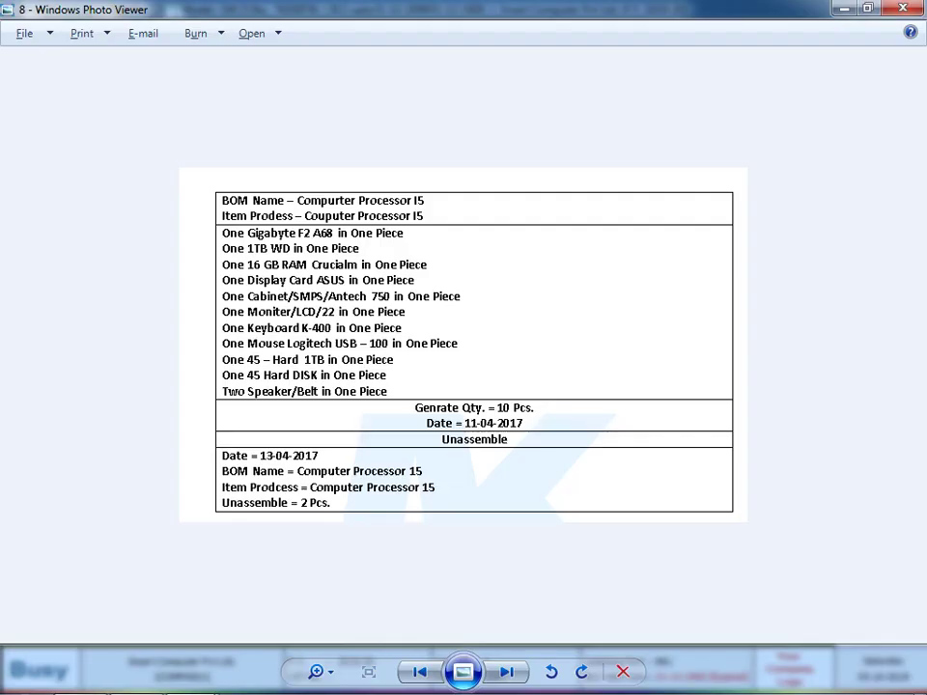
key(alt+Tab)
Step: Add Moniter/lcd 23" (12369) as the sixth raw material at 1.00 Nos
text(mON)
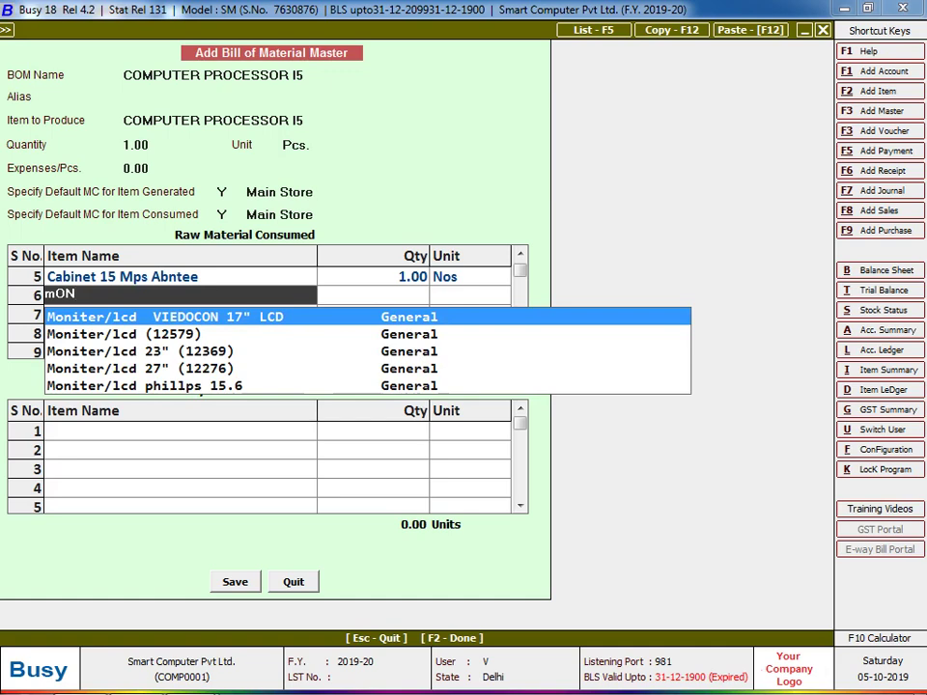
key(Down)
key(Down)
key(Down)
key(Down)
key(Down)
key(Up)
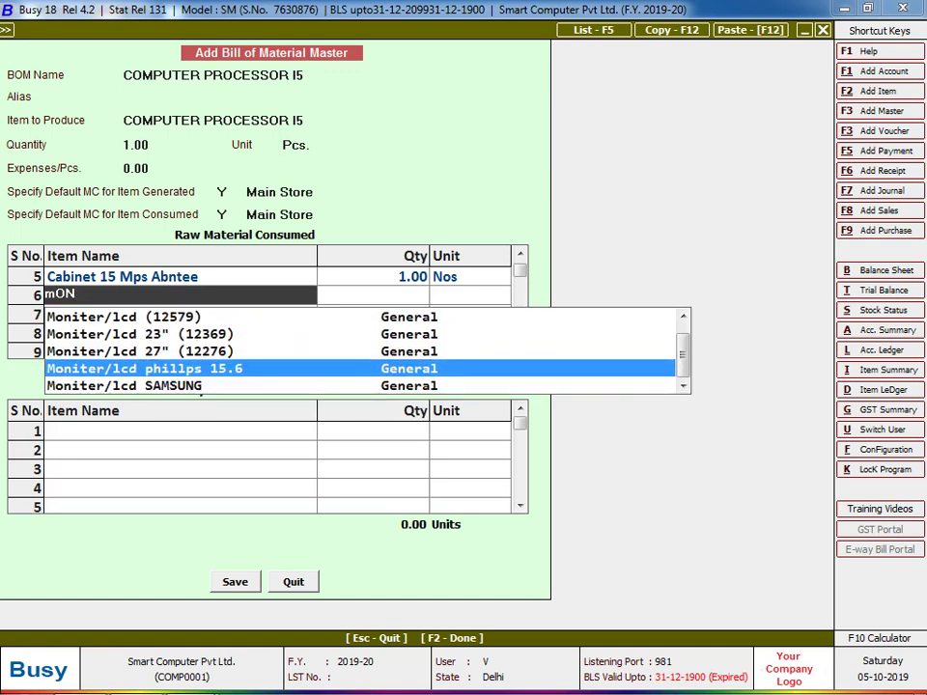
key(Up)
key(Up)
key(Up)
key(BackSpace)
key(BackSpace)
key(BackSpace)
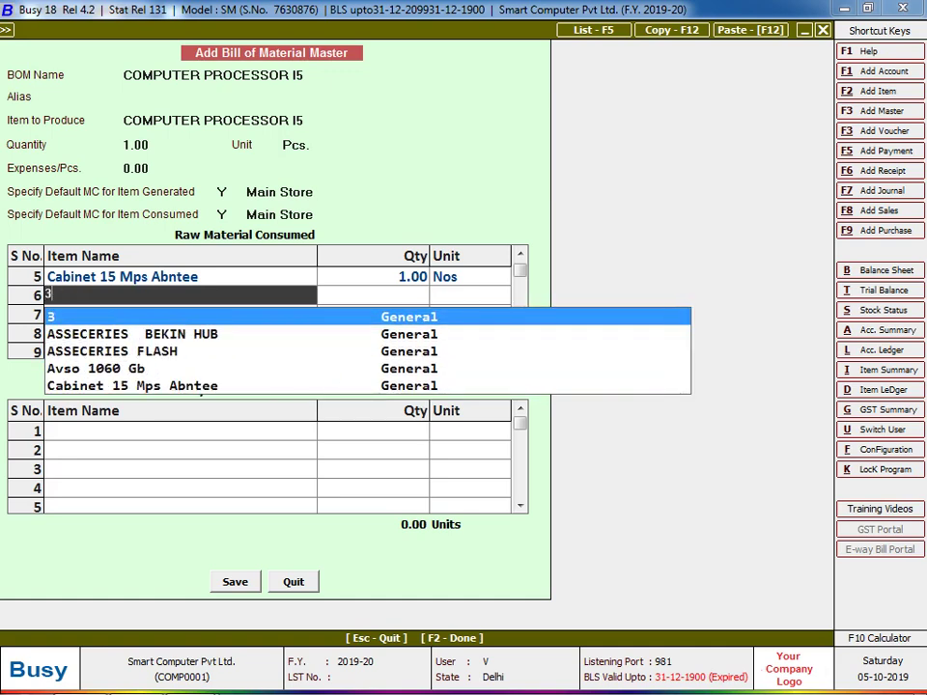
text(22)
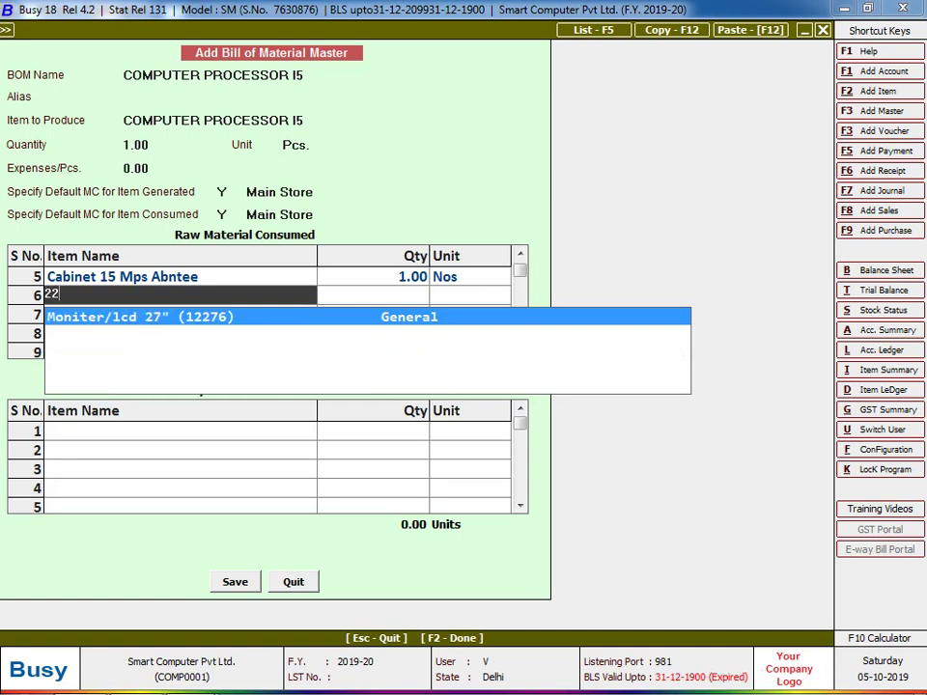
key(BackSpace)
key(BackSpace)
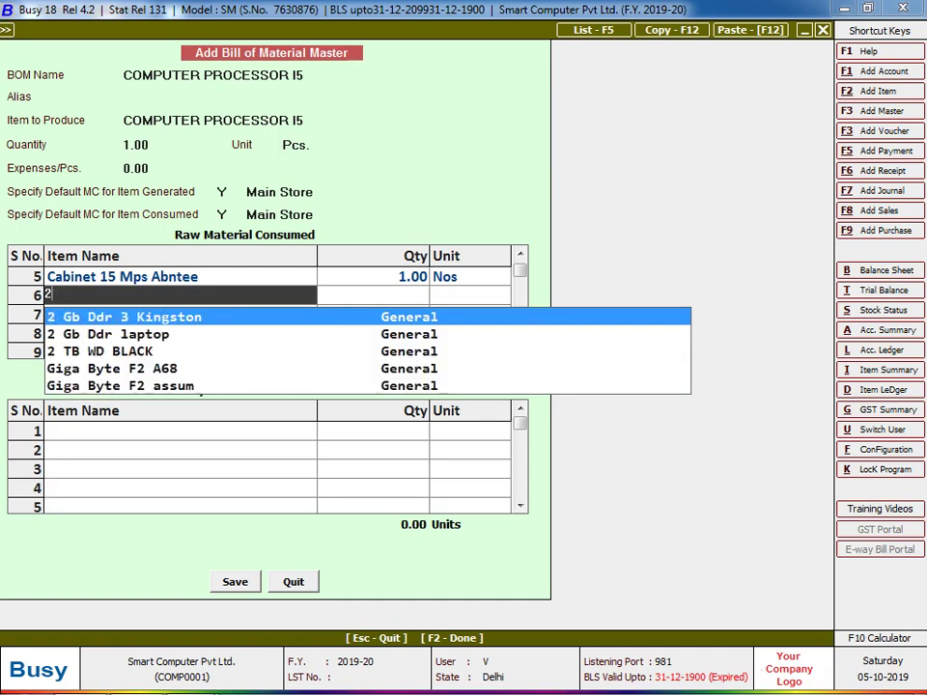
key(alt+Tab)
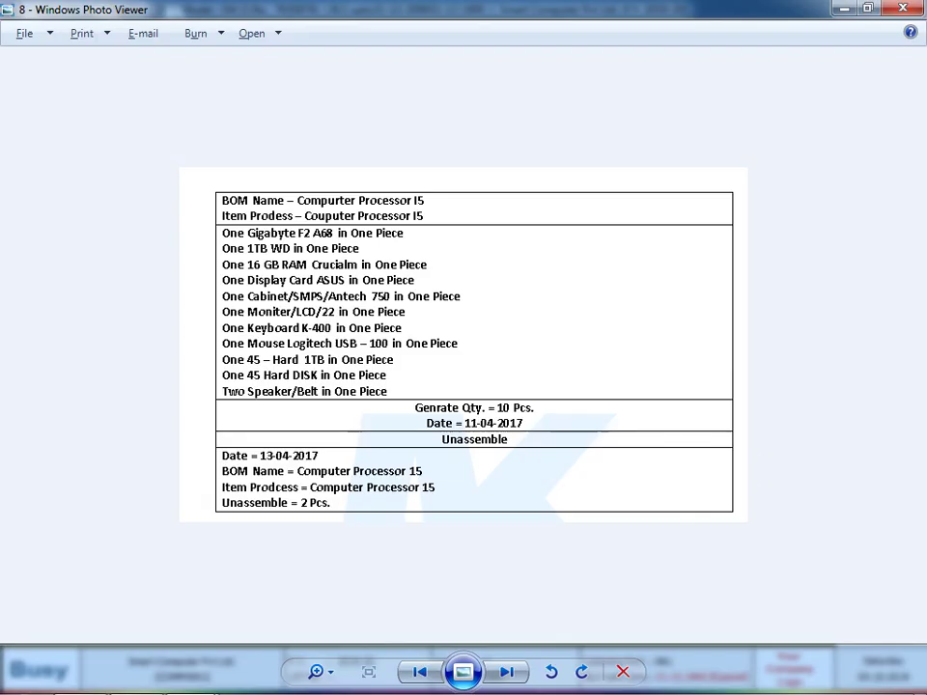
key(alt+Tab)
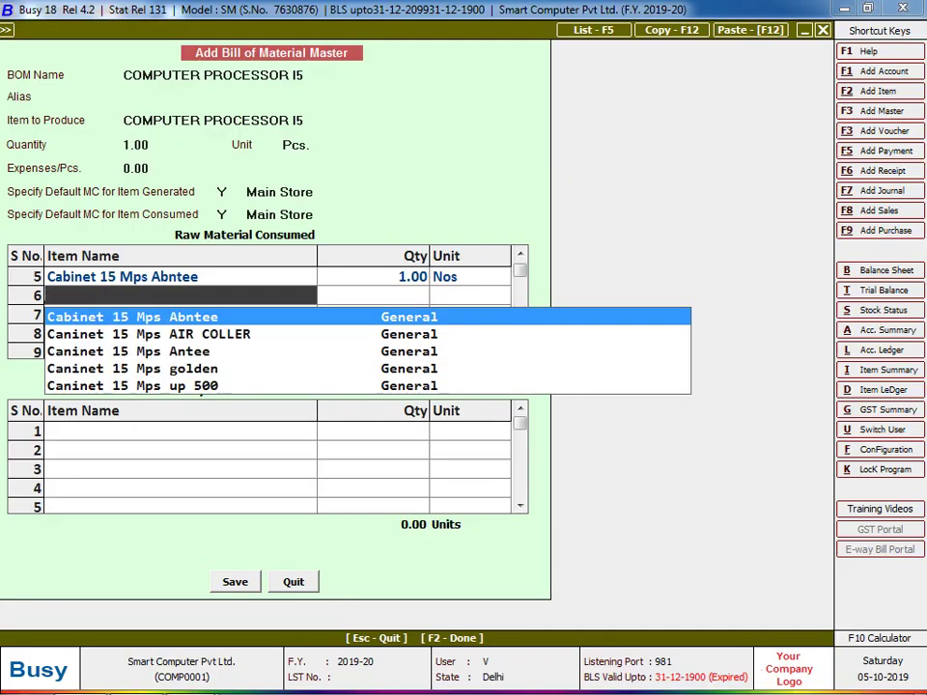
text(LCD)
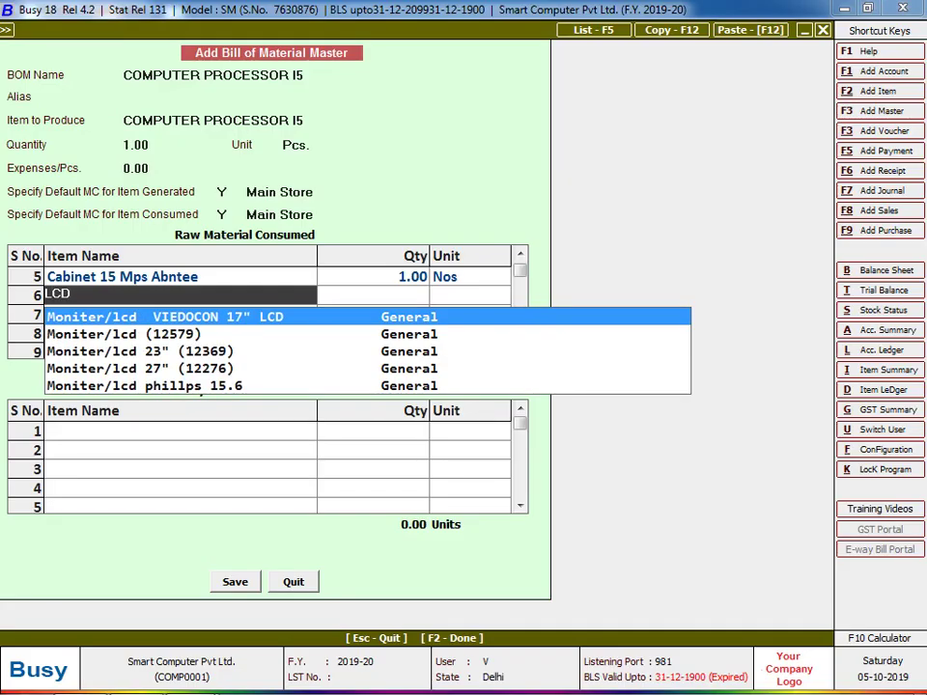
key(Down)
key(Down)
key(Down)
key(Down)
key(Down)
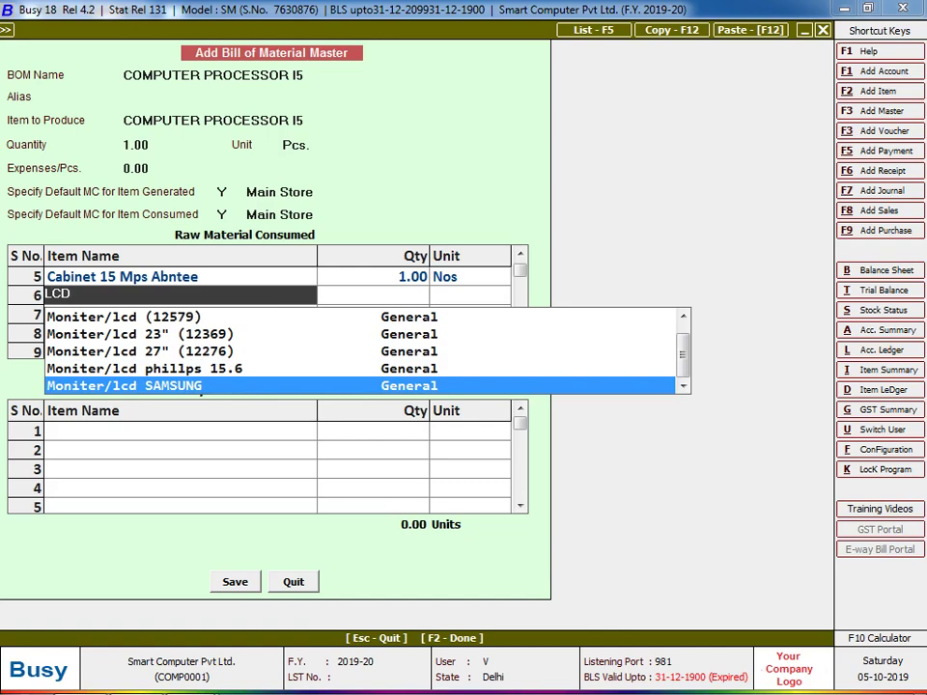
key(Up)
key(Up)
key(Up)
key(alt+Tab)
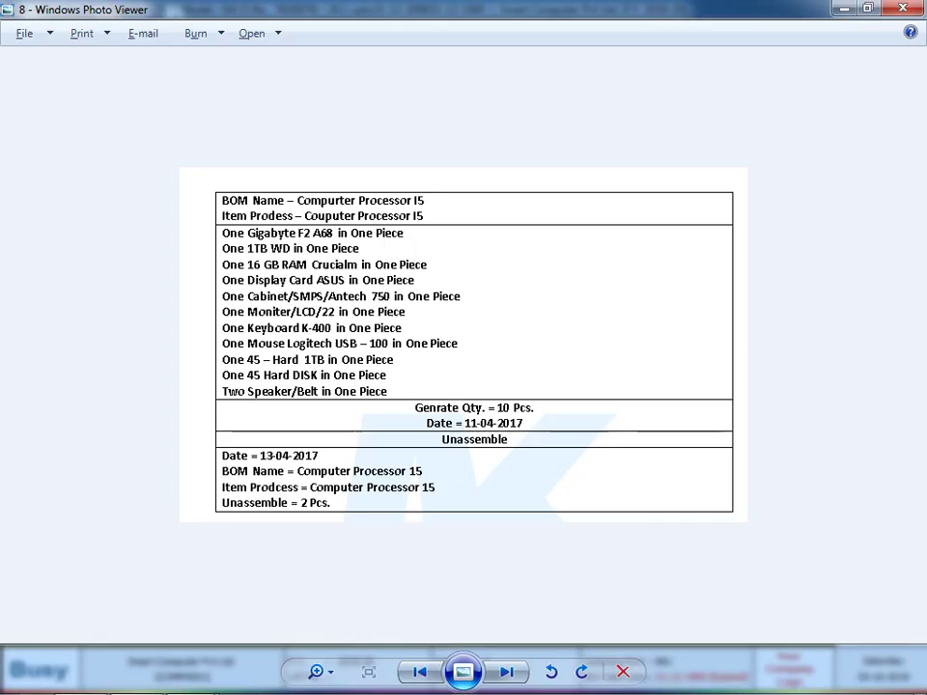
key(alt+Tab)
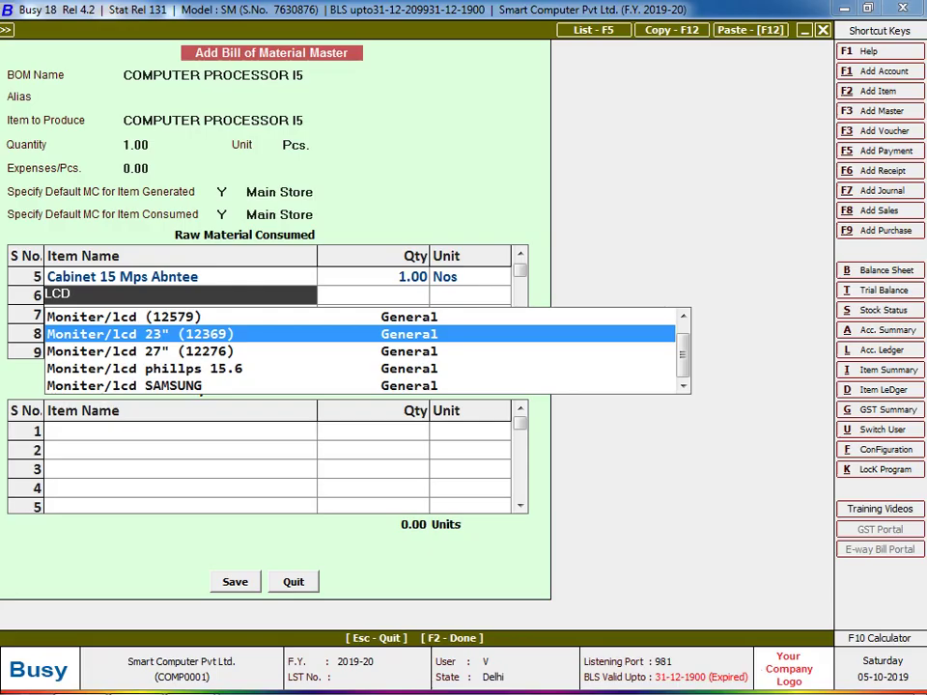
key(Return)
key(Return)
key(Return)
key(alt+Tab)
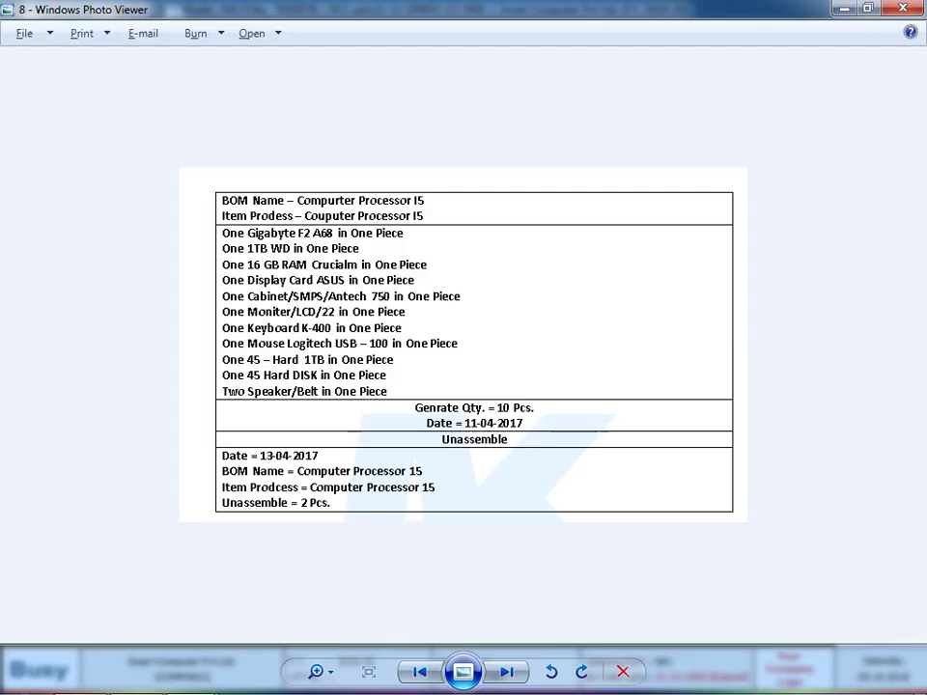
key(alt+Tab)
Step: Add KEYBOARD K - 400 and MOUSE LOGITECH USB B - 100 as rows 7 and 8 at 1.00 Nos
text(k)
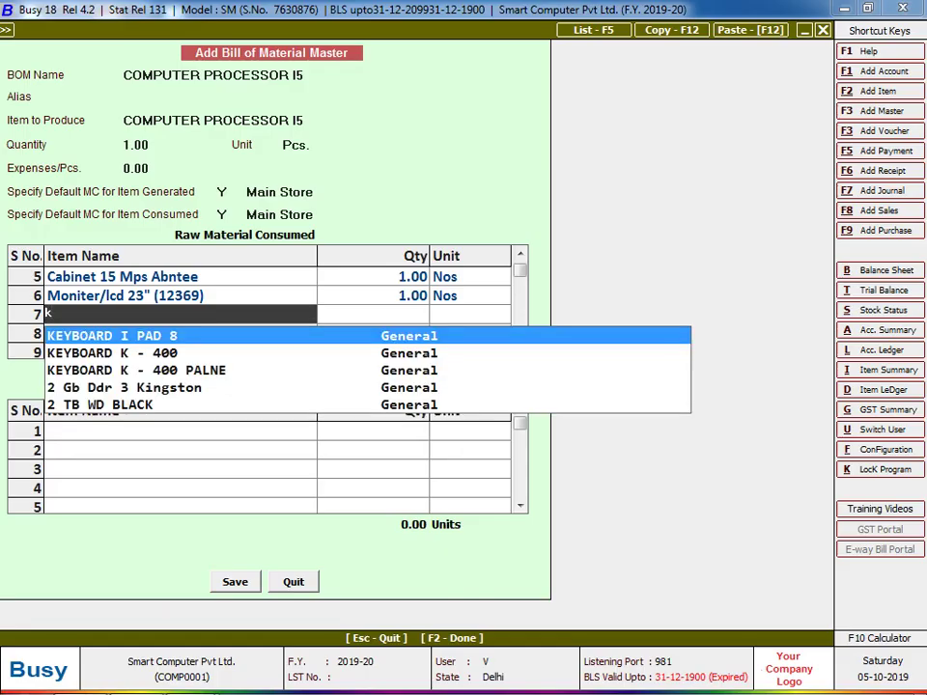
key(Down)
key(Return)
key(Return)
key(Return)
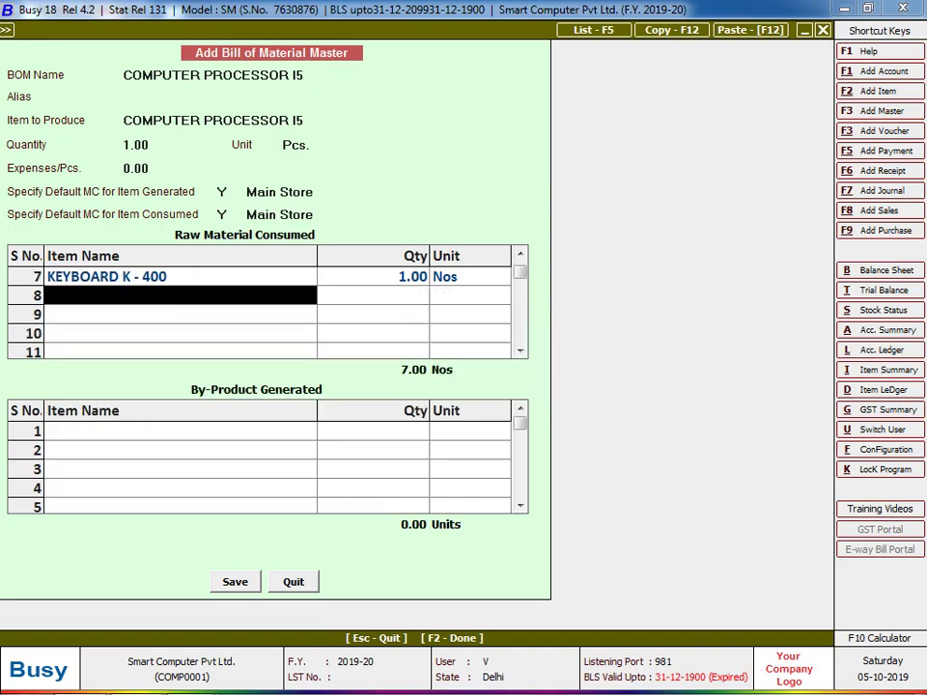
key(alt+Tab)
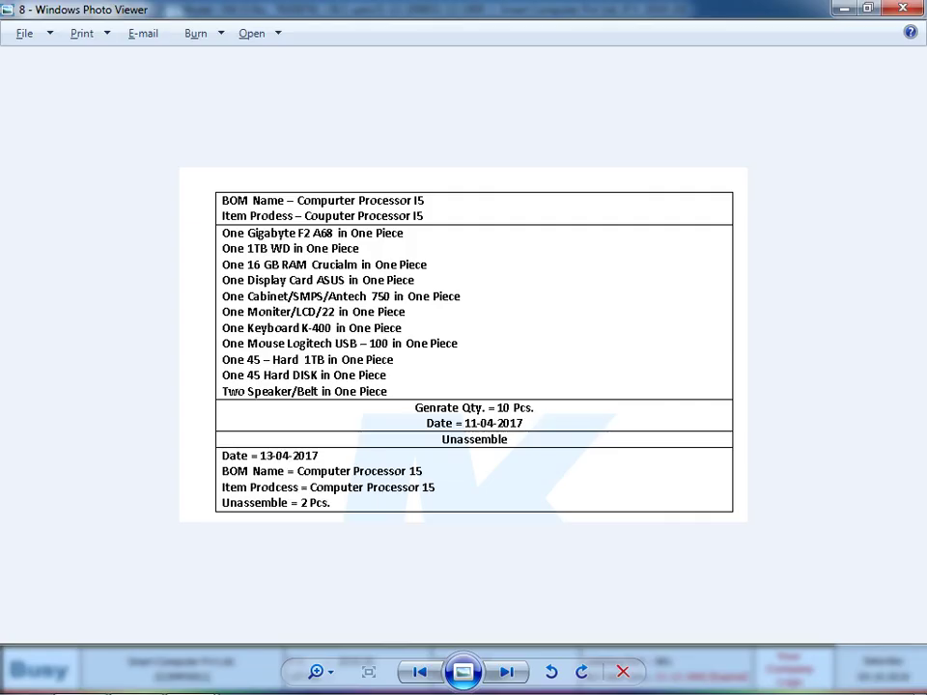
key(alt+Tab)
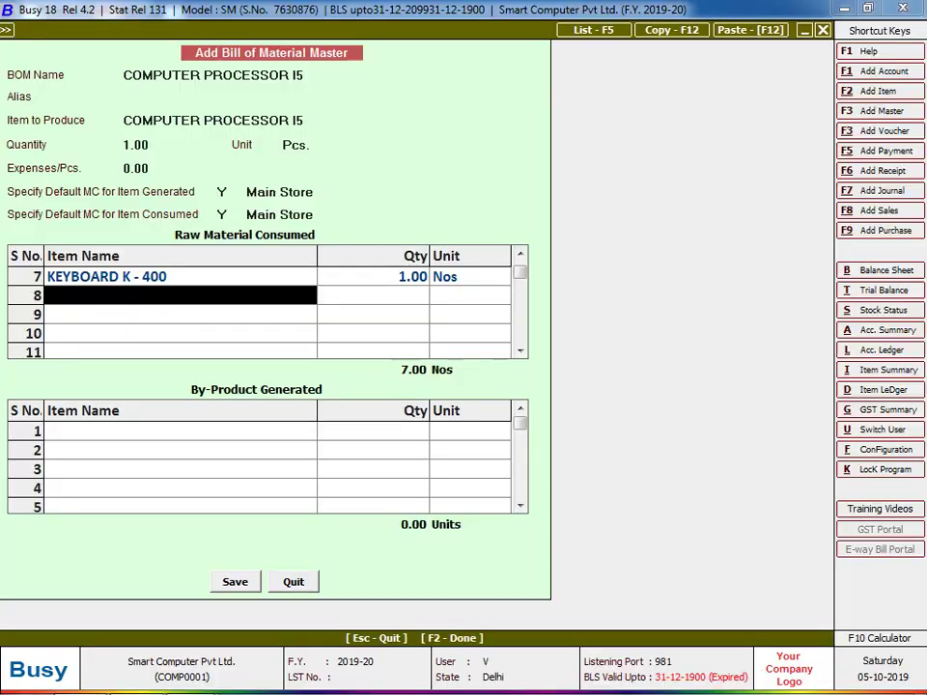
text(mOUSE)
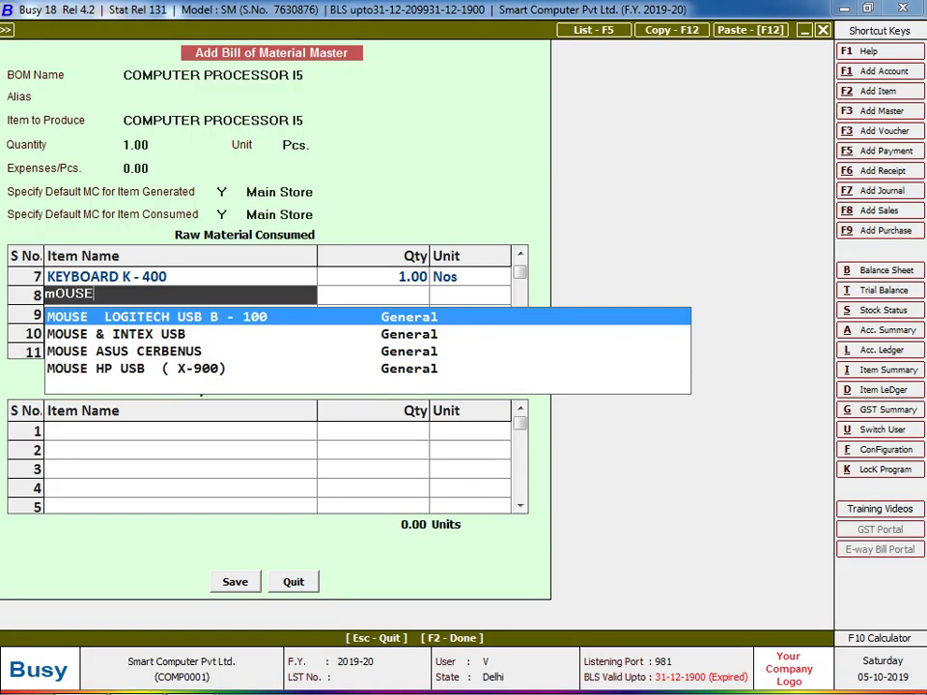
key(Return)
key(Return)
key(Return)
key(alt+Tab)
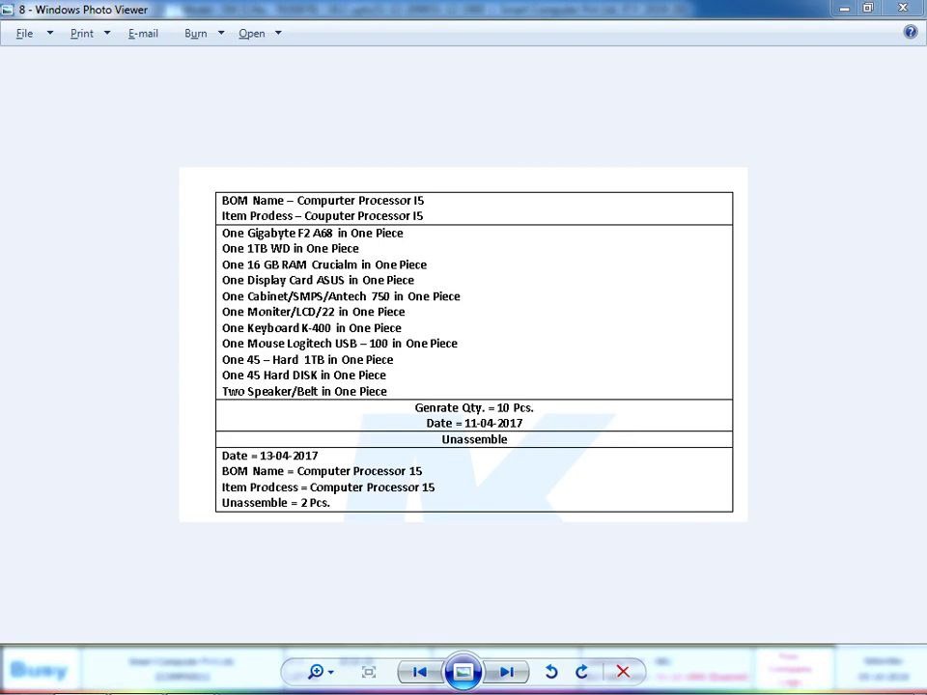
key(alt+Tab)
Step: Add USB HARD 1 GB WD and USB HARD 21B as rows 9 and 10, quantity 1
text(HARD)
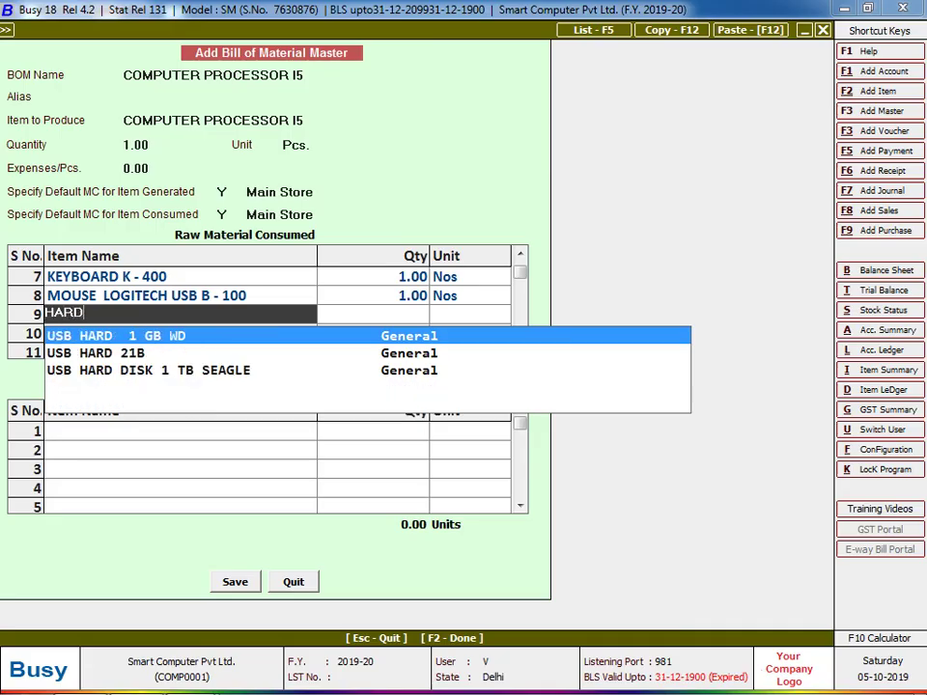
key(Return)
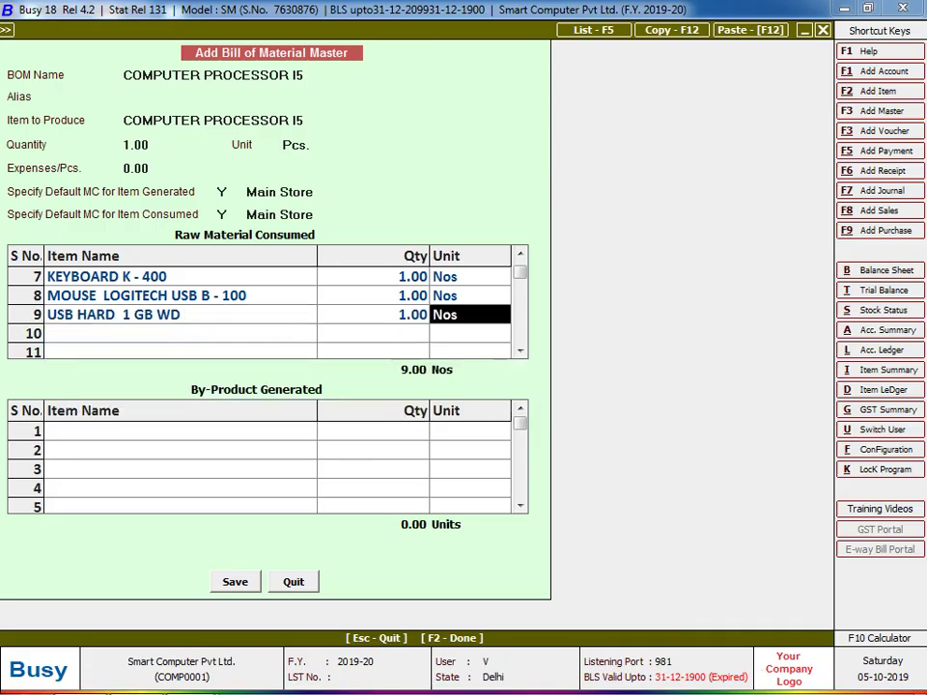
key(Return)
key(alt+Tab)
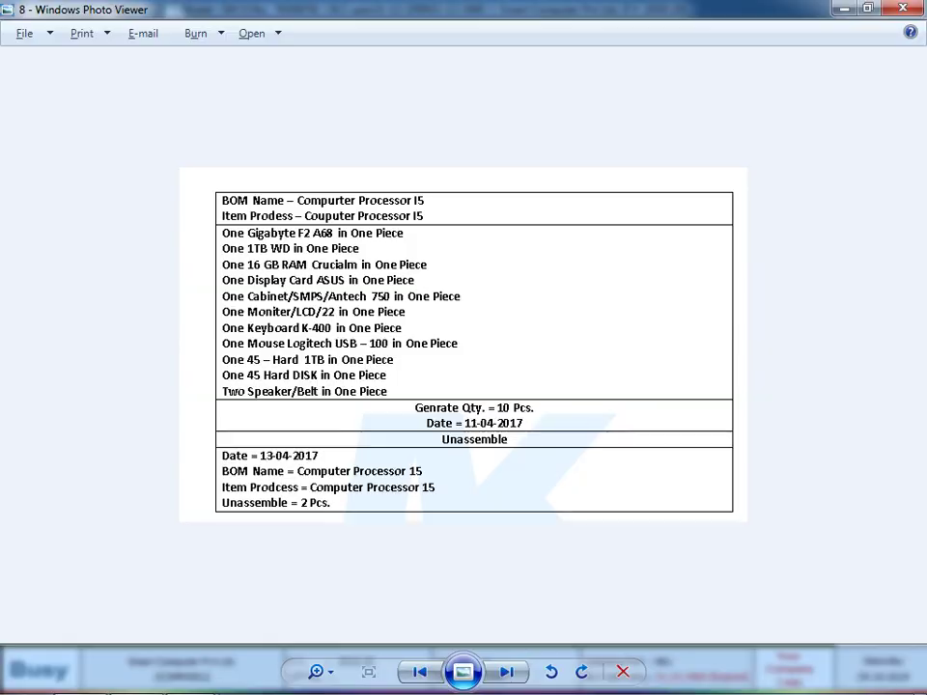
key(alt+Tab)
text(4)
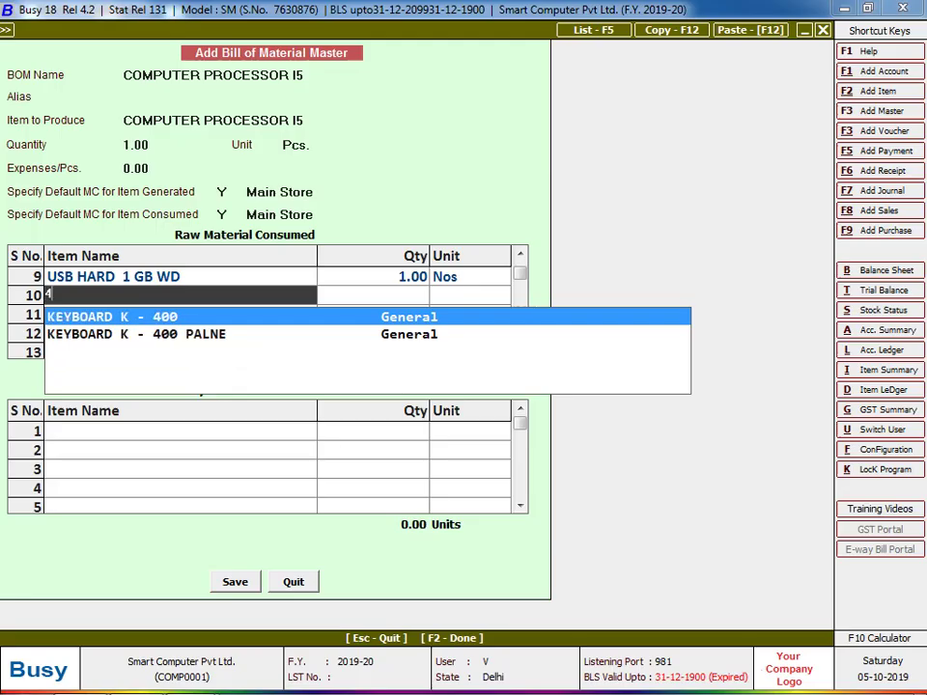
key(BackSpace)
text(HARD)
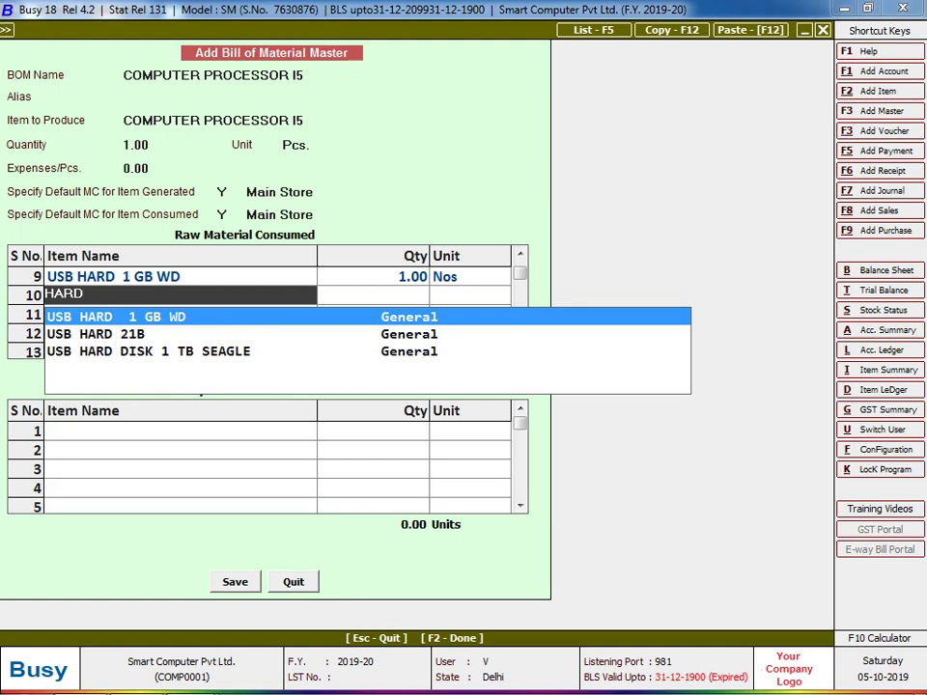
key(alt+Tab)
key(alt+Tab)
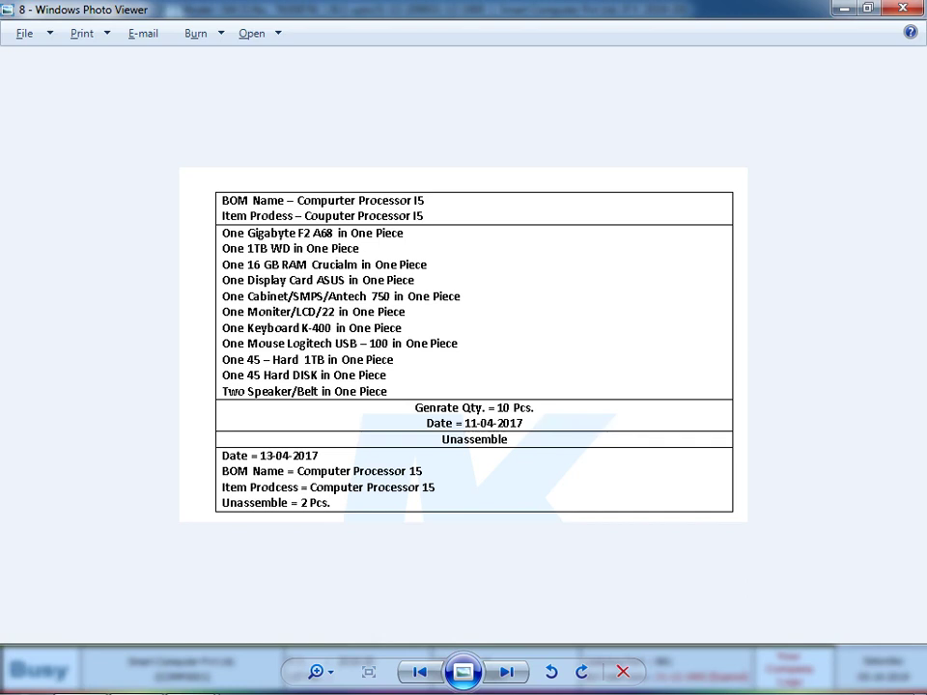
key(alt+Tab)
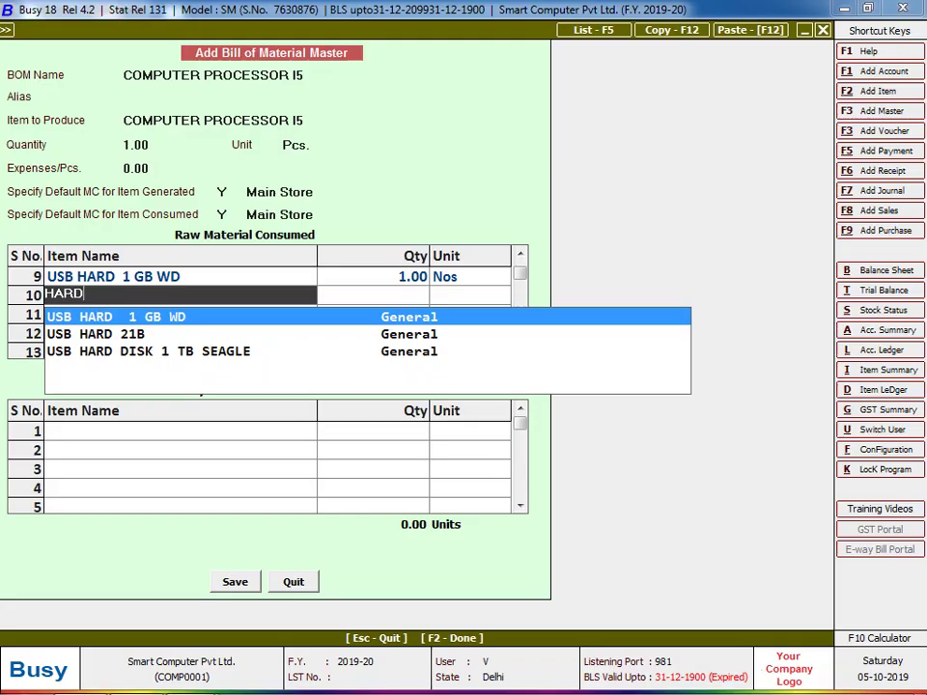
key(Down)
key(Down)
key(Down)
key(Return)
key(Return)
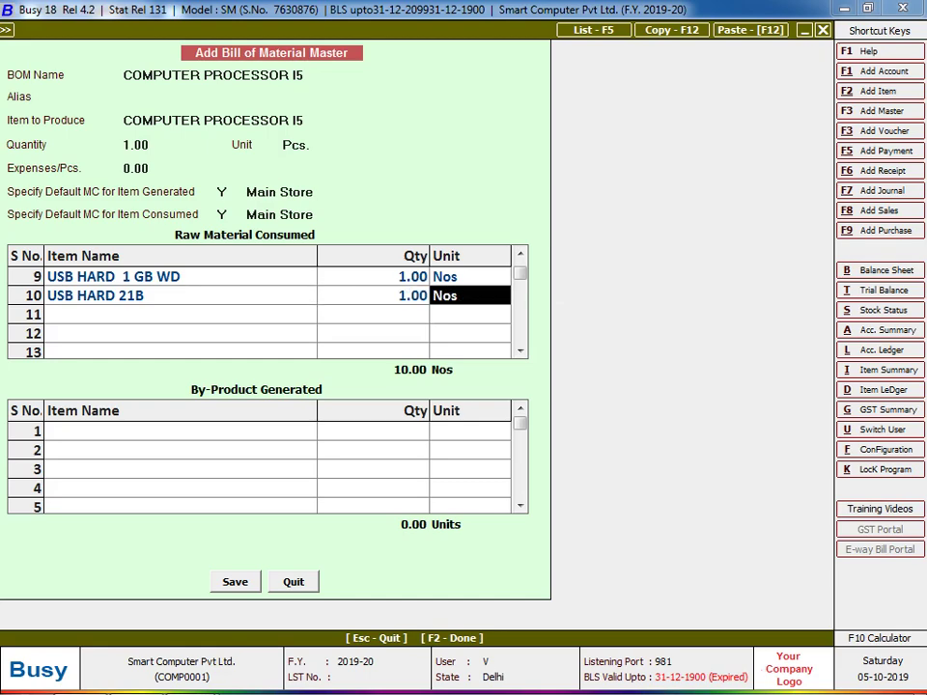
key(alt+Tab)
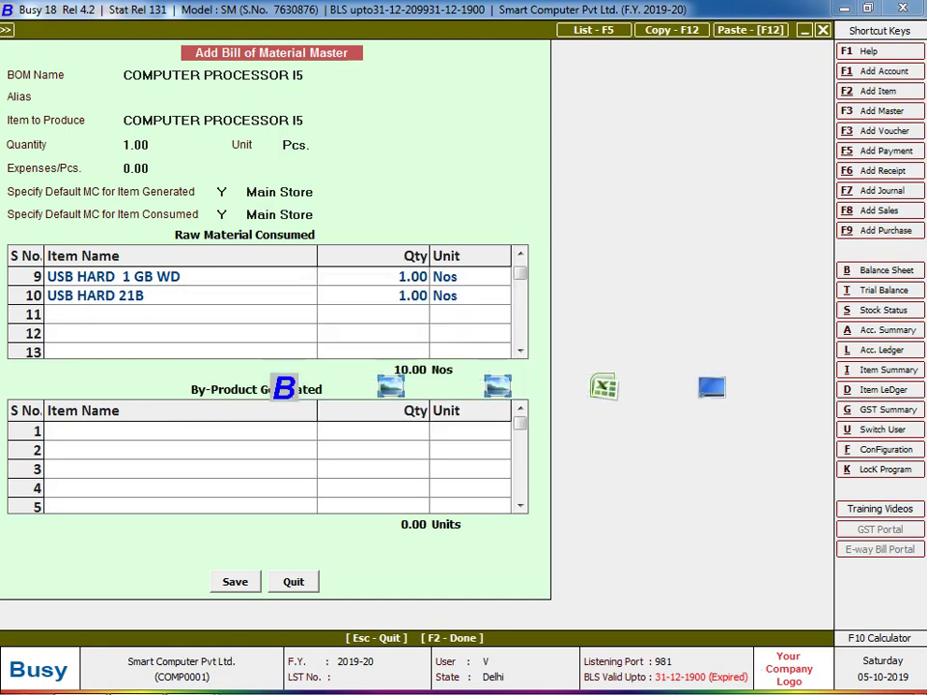
Step: Add SPEAKER CREATIVE 2.1 as row 11, save the BOM and start a production voucher
text(sp)
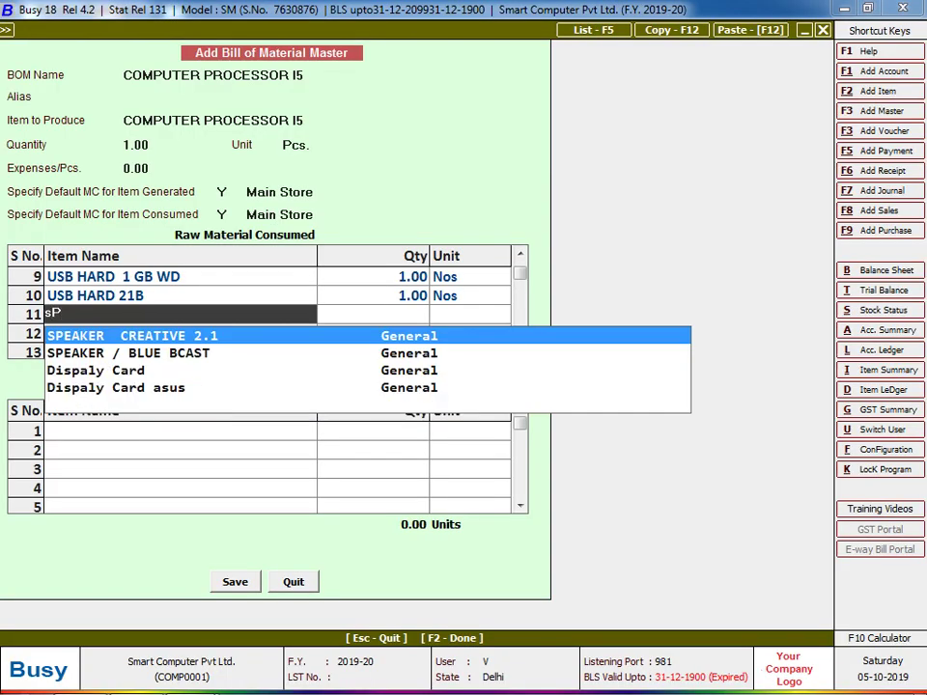
key(Down)
key(alt+Tab)
key(alt+Tab)
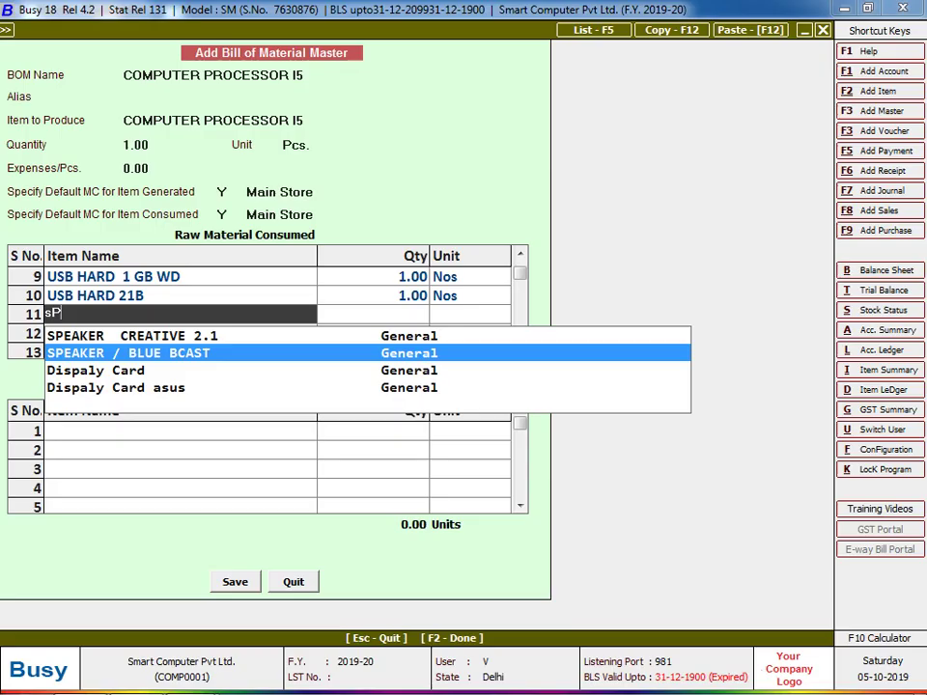
key(Up)
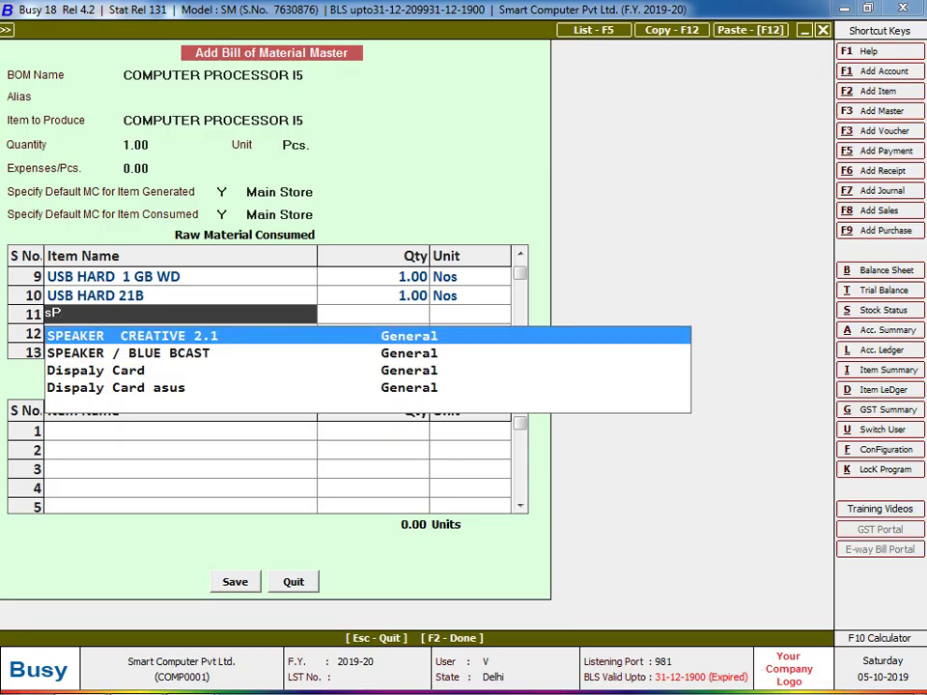
key(Return)
key(alt+Tab)
key(alt+Tab)
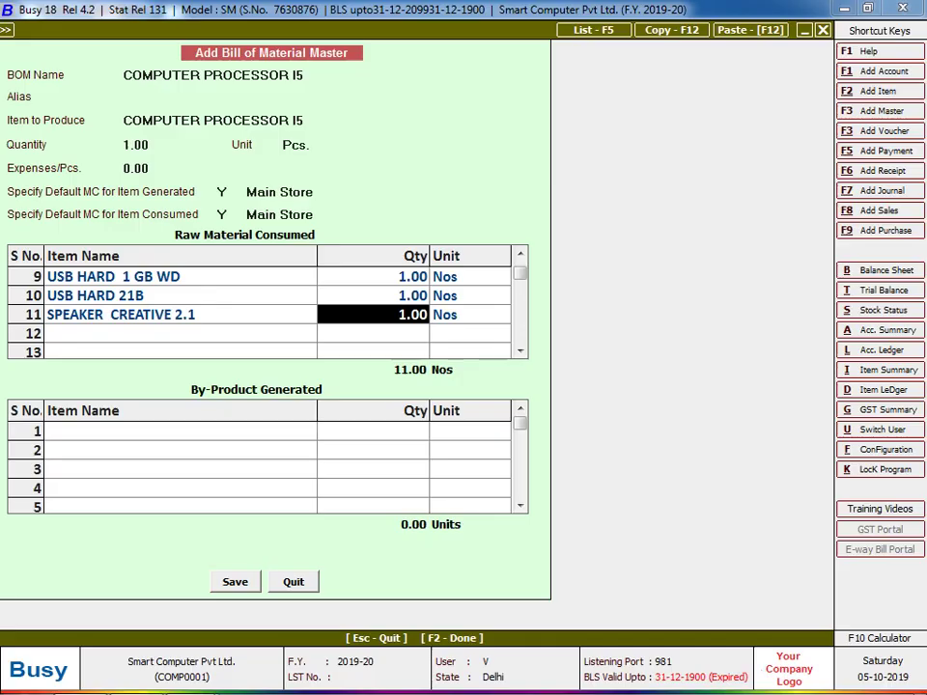
key(Return)
key(Return)
key(Return)
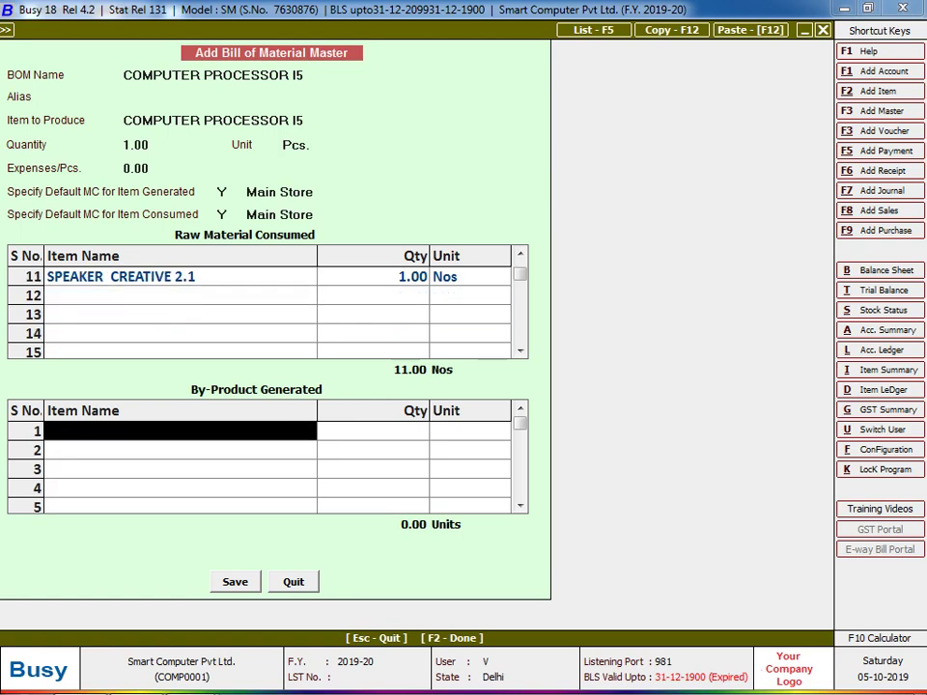
key(Return)
key(Return)
key(alt+Tab)
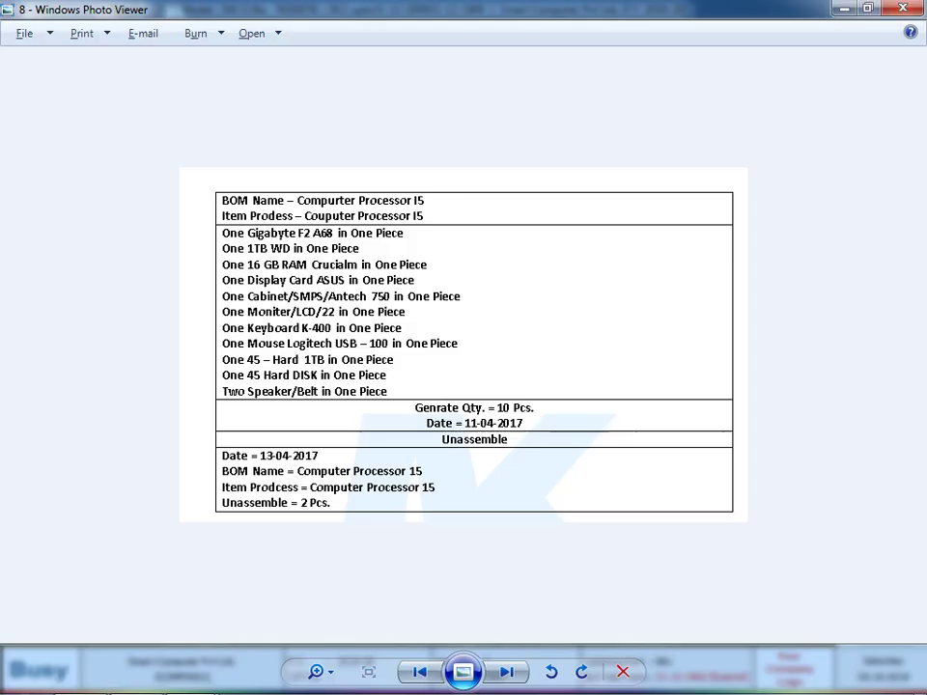
key(alt+Tab)
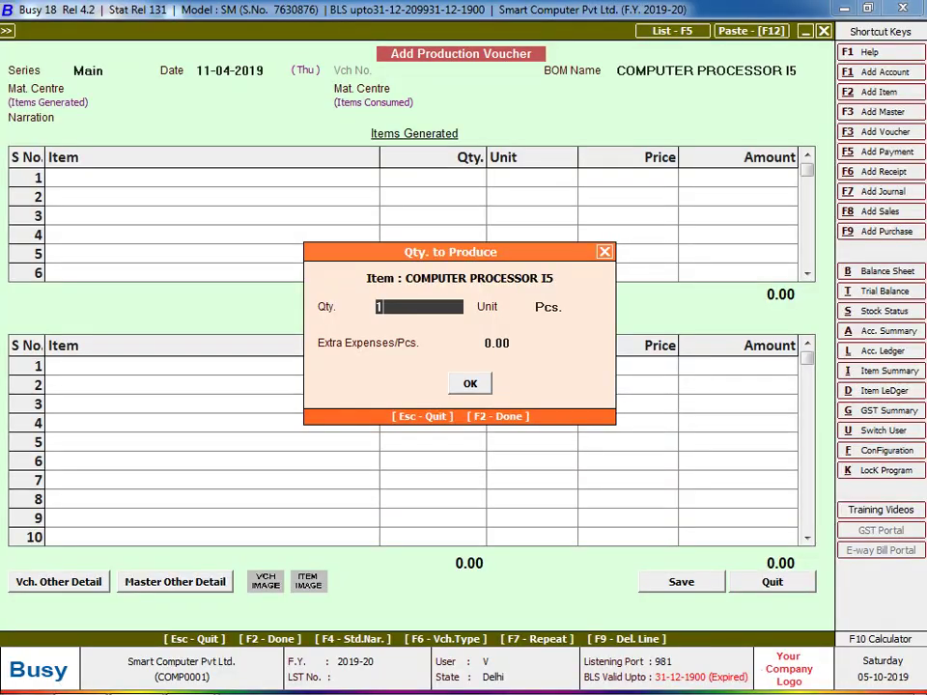
Step: Enter 10 Pcs to produce so the consumed items fill the voucher
text(10)
key(Return)
key(Return)
key(Return)
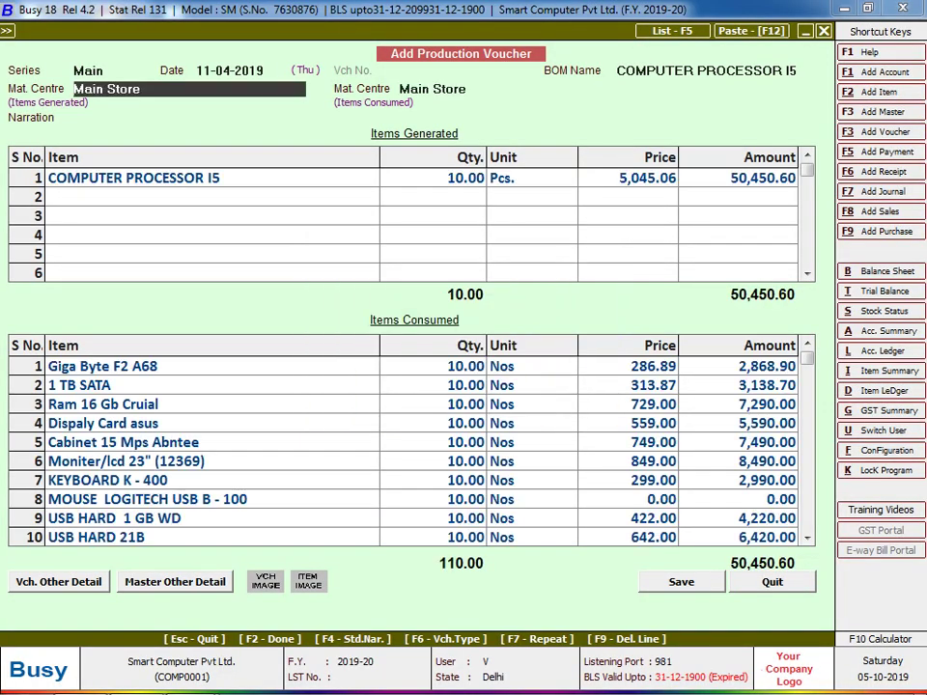
key(Return)
key(Return)
key(Return)
key(Return)
key(Return)
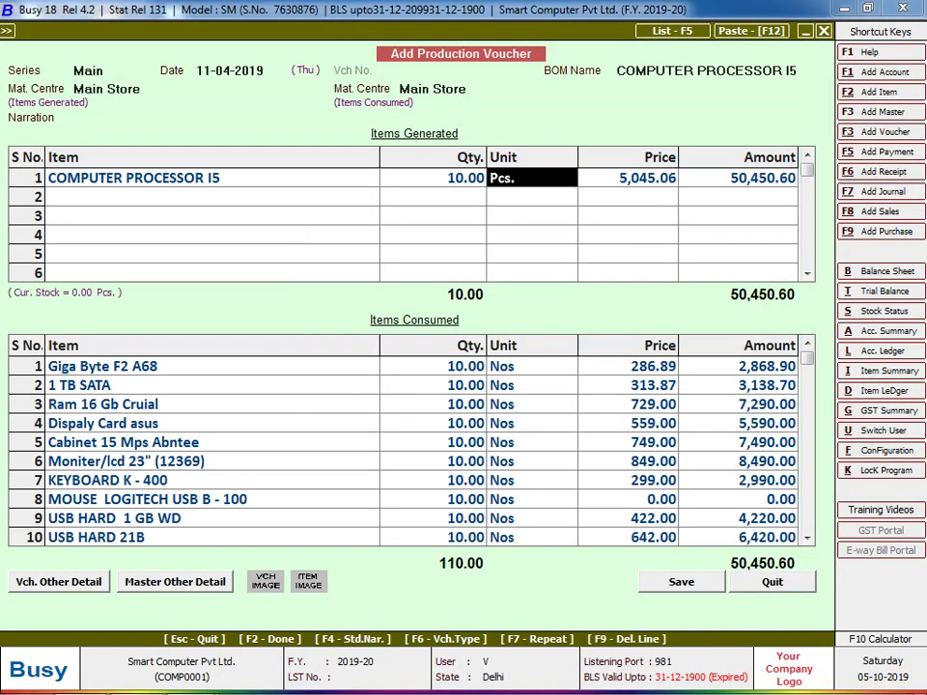
key(Return)
key(Return)
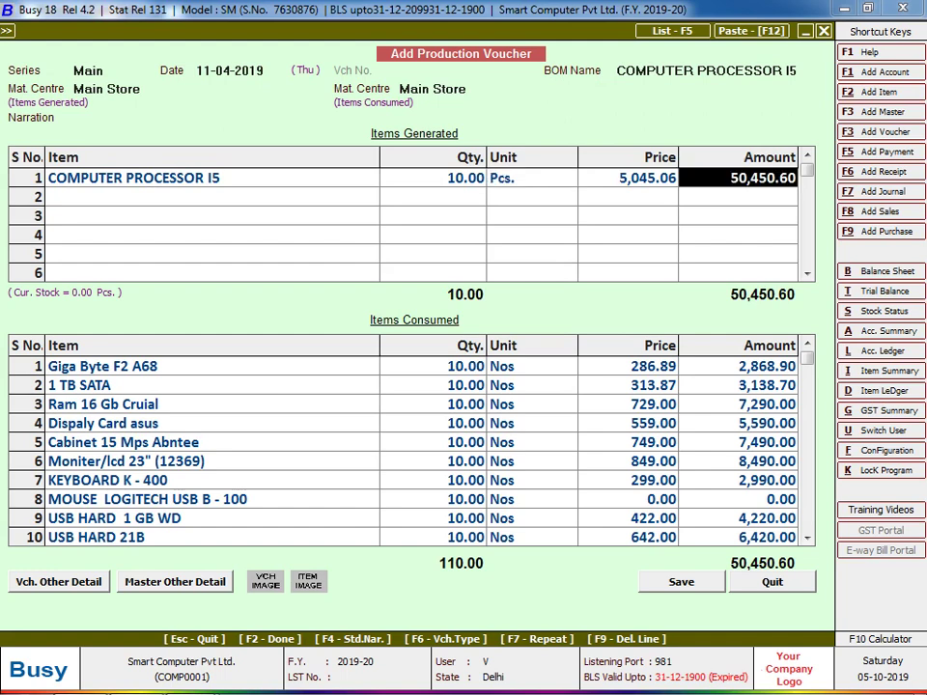
click(79, 384)
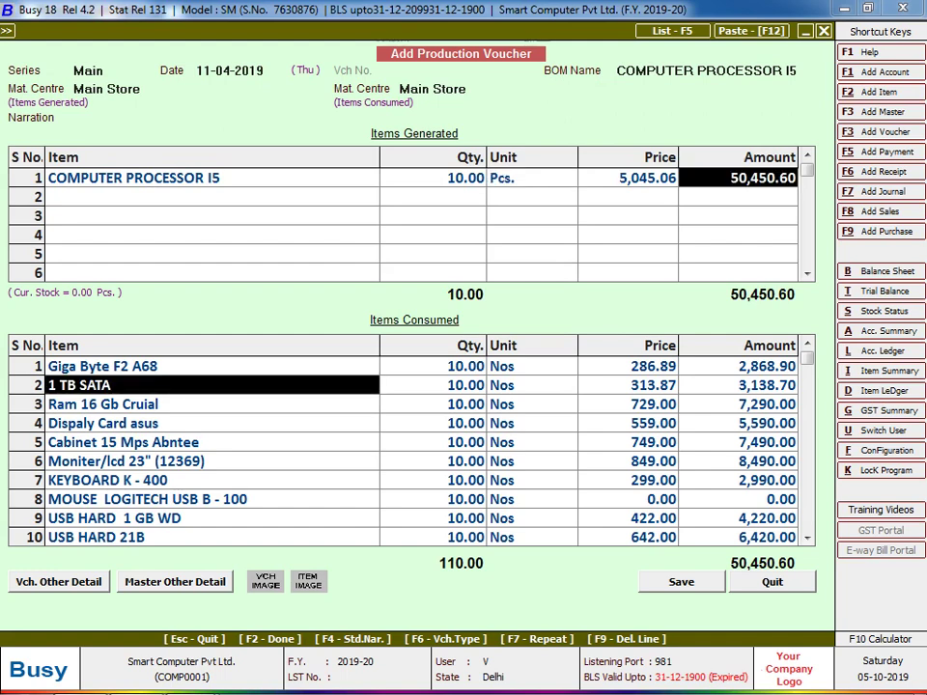
Step: Save the production voucher, accepting negative stock, then close the blank voucher
key(F2)
key(Left)
key(Return)
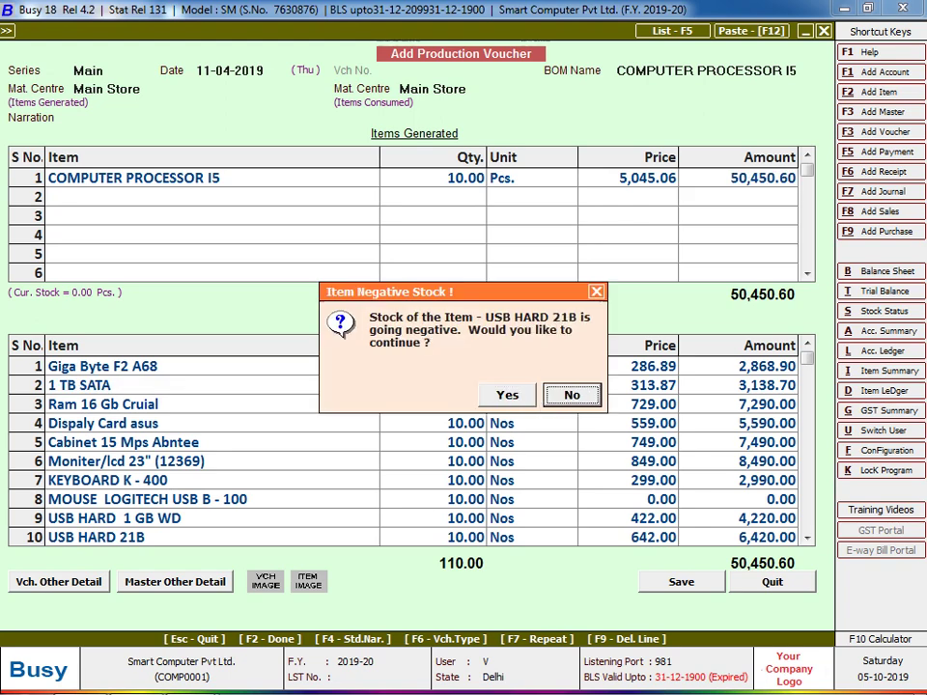
key(Left)
key(Return)
key(Right)
key(Left)
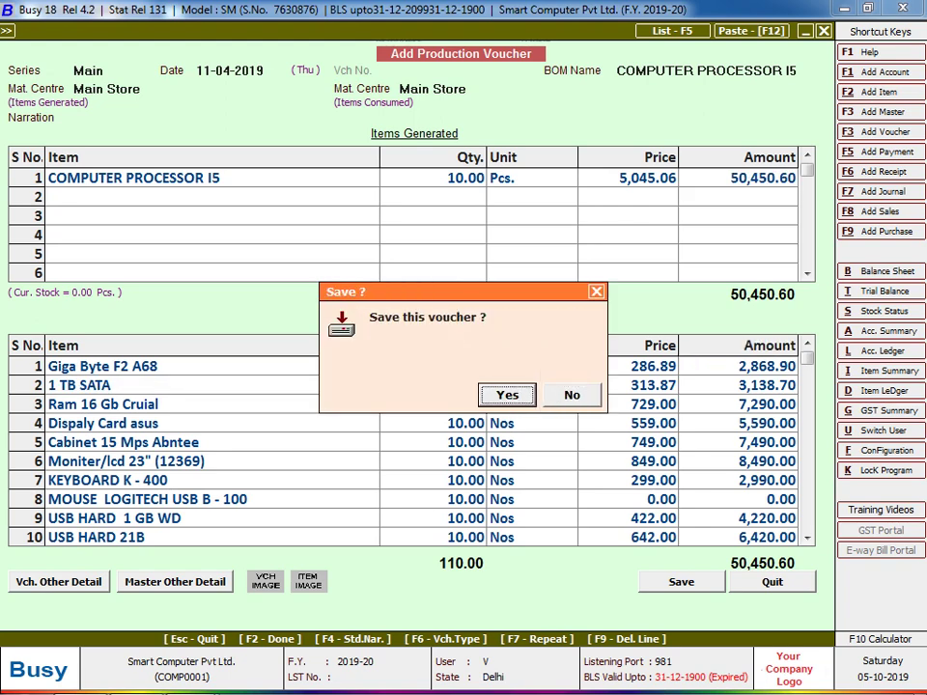
key(Return)
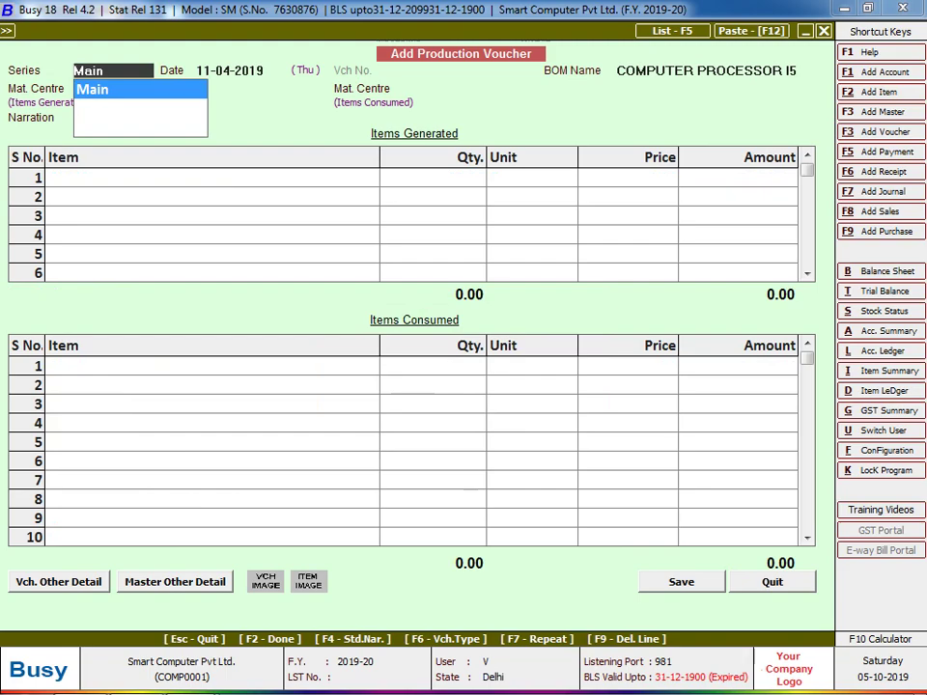
key(alt+Tab)
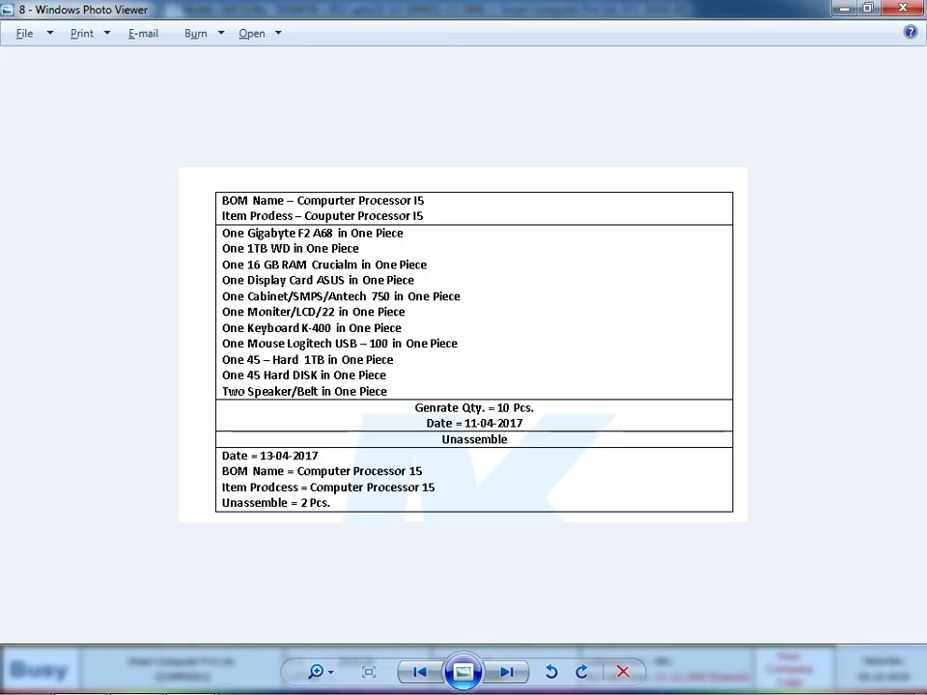
scroll(464, 345, up, 1)
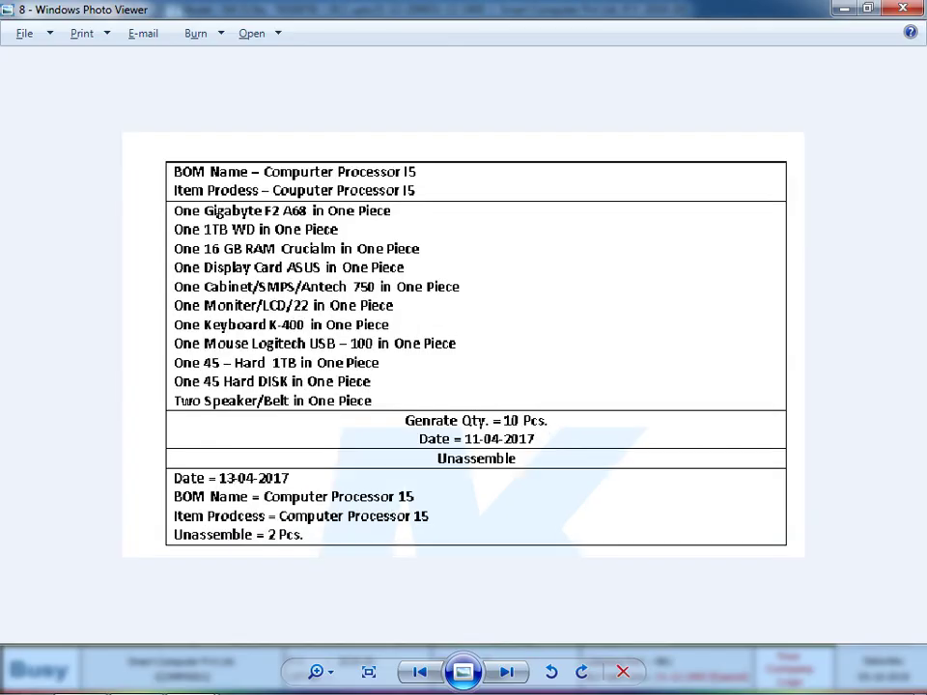
key(alt+Tab)
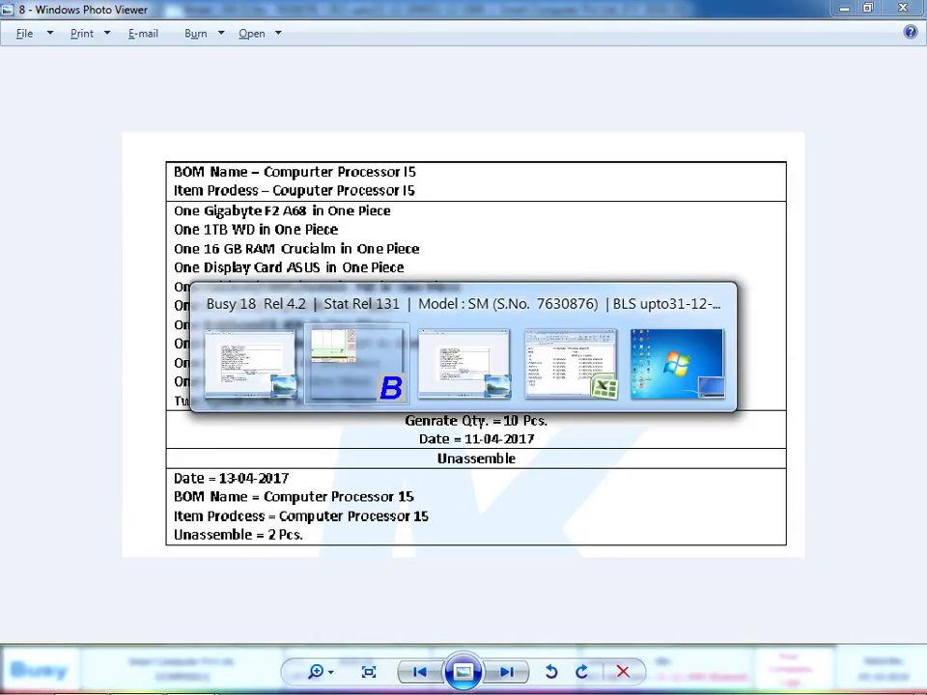
key(Escape)
Step: Start a new unassemble voucher dated 13-04-2019
key(Up)
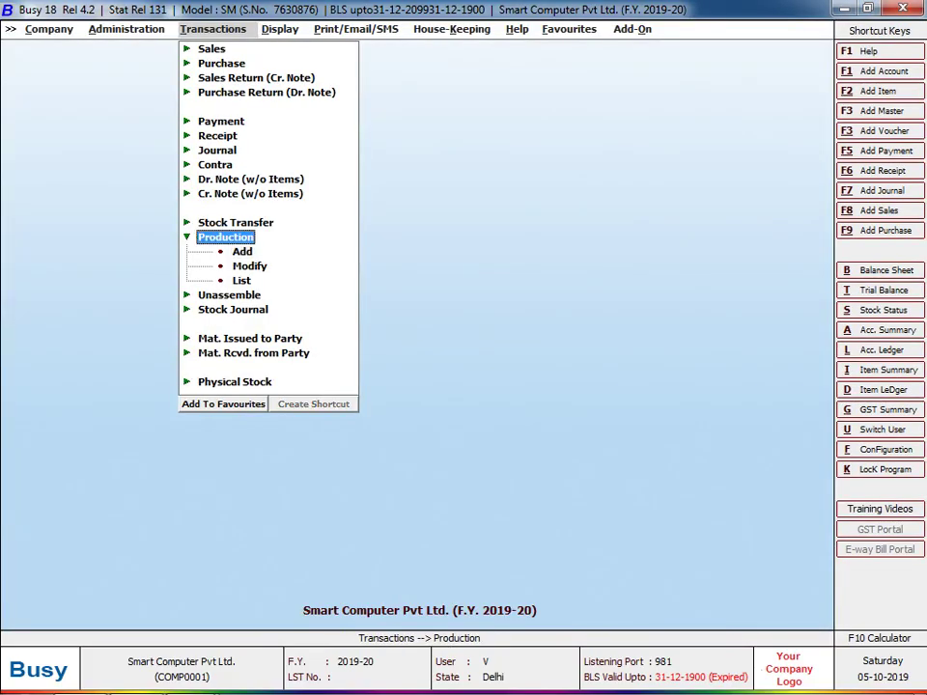
key(Down)
key(Down)
key(Down)
key(Down)
key(Return)
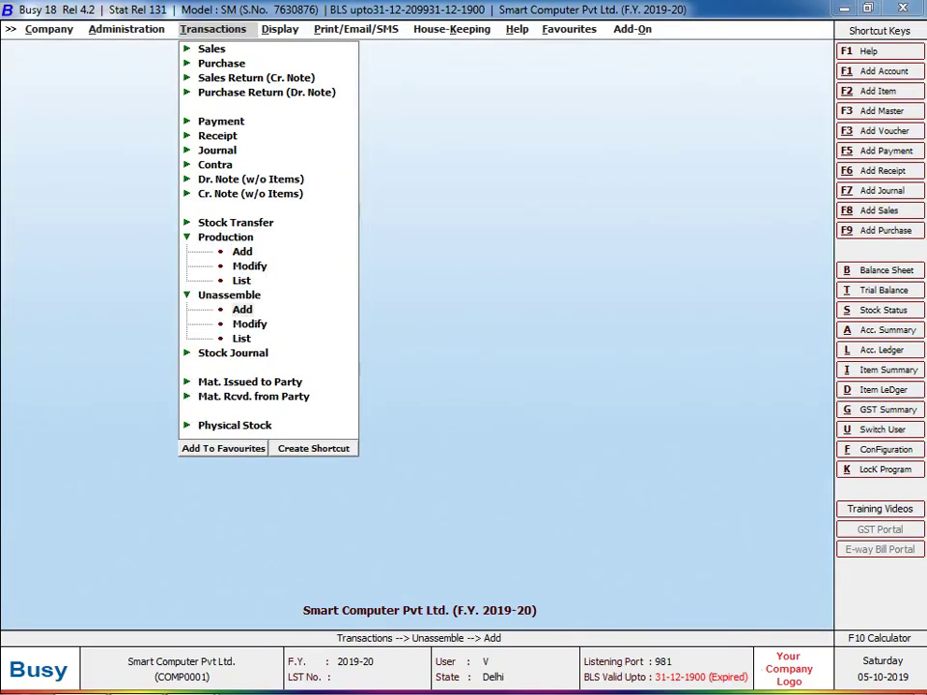
key(Return)
text(13-04-2019)
key(Return)
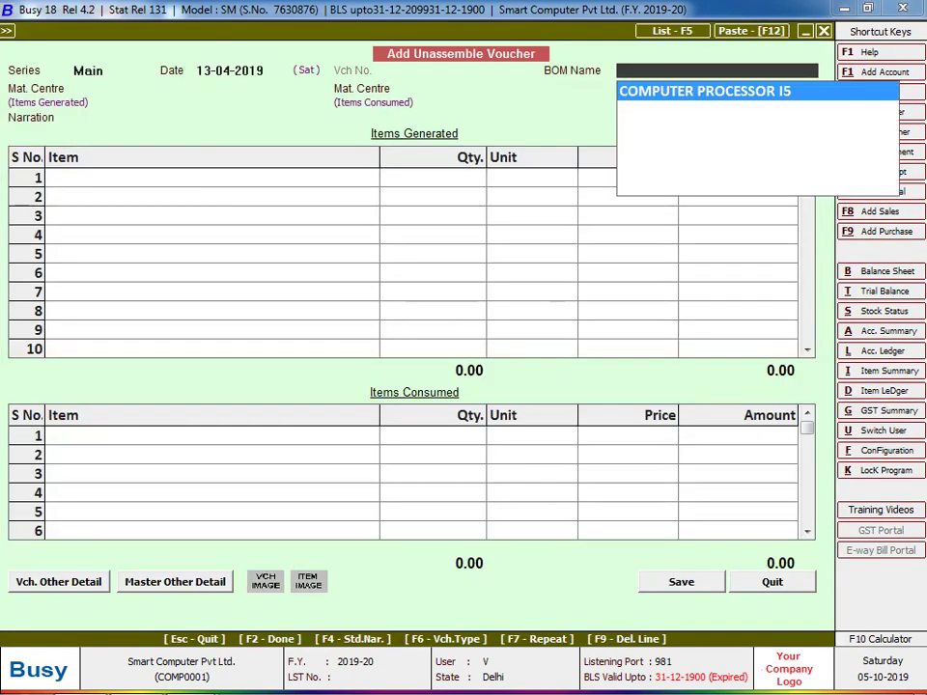
key(Return)
Step: Unassemble 2 Pcs of the COMPUTER PROCESSOR I5 BOM and save the voucher
key(Return)
key(Up)
key(alt+Tab)
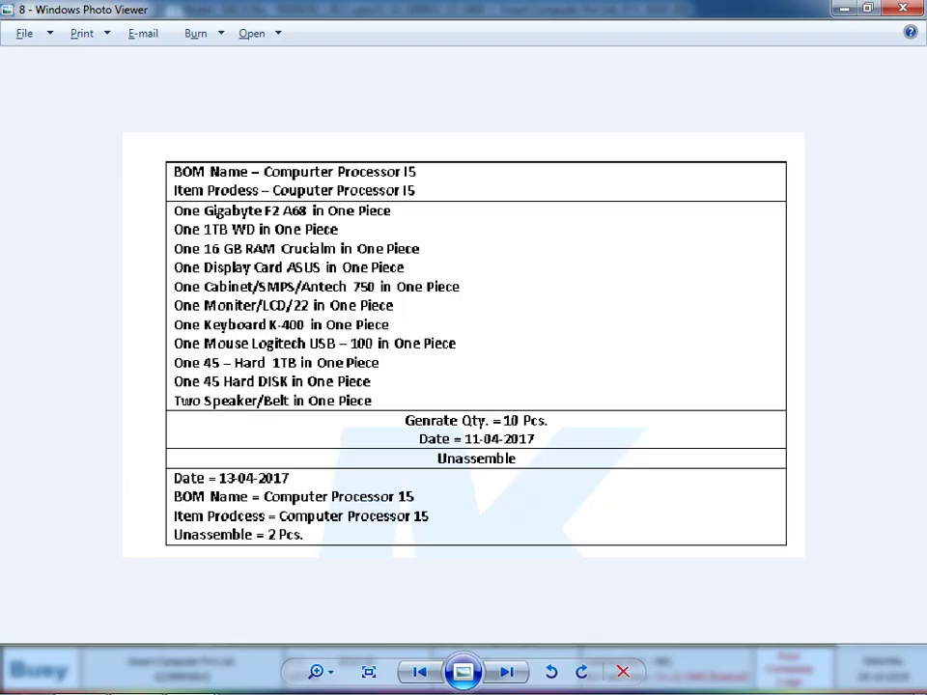
key(alt+Tab)
text(2)
key(Return)
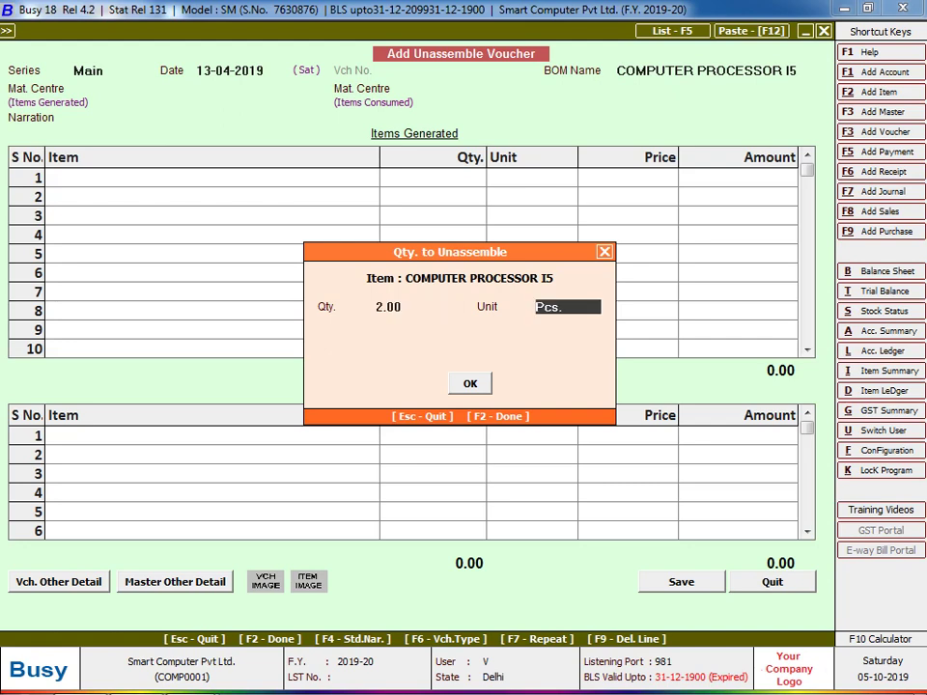
key(Return)
key(Return)
key(Return)
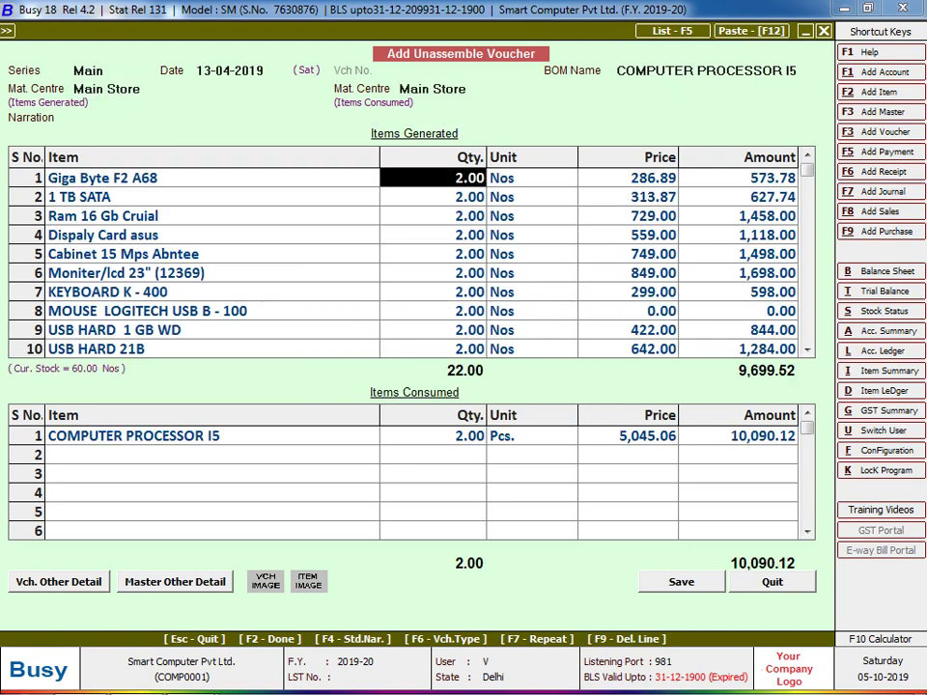
key(Return)
key(Return)
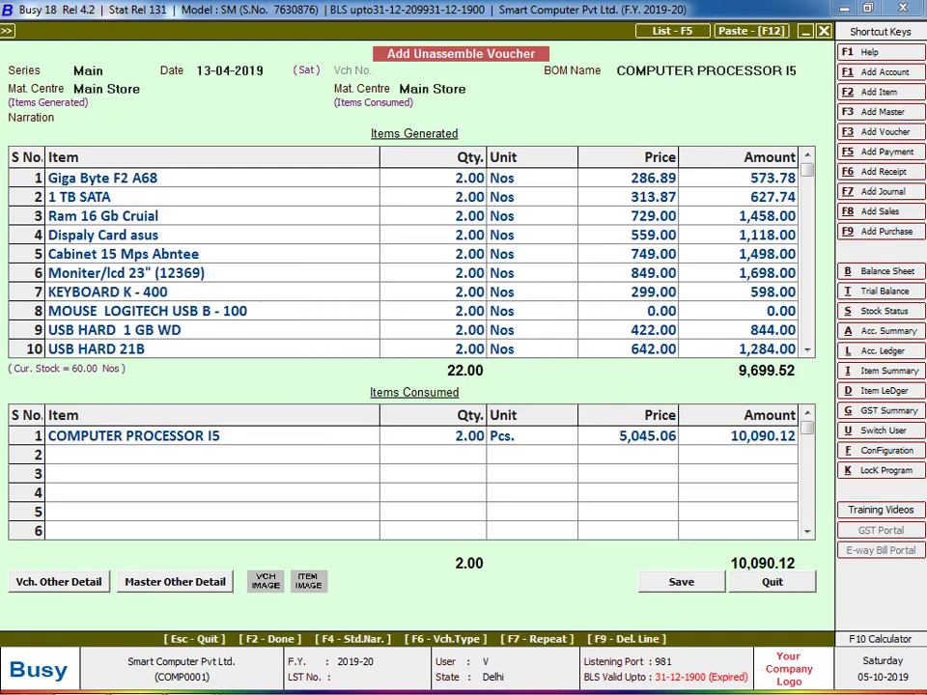
key(F2)
key(alt+Tab)
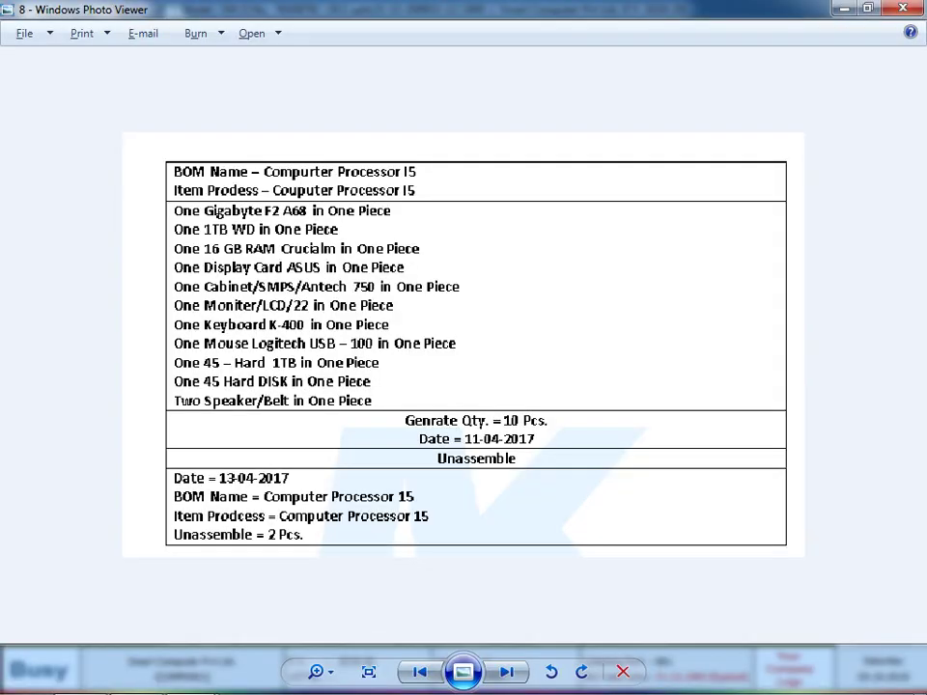
Step: Page through the invoice and Cash Book/Bank Book sheets to the exercise questions, then return to Busy
key(Right)
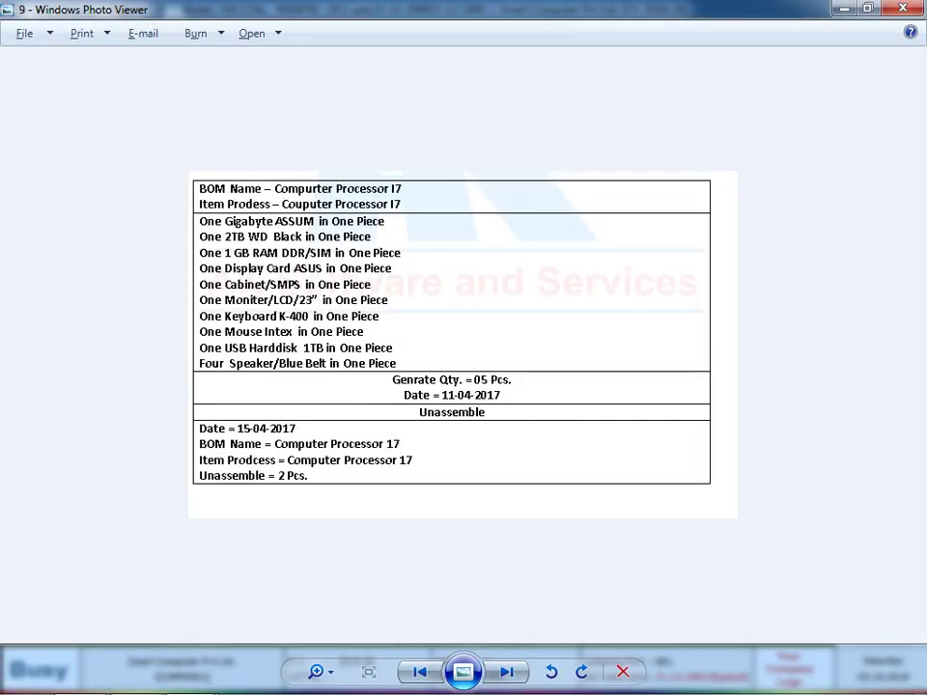
key(Right)
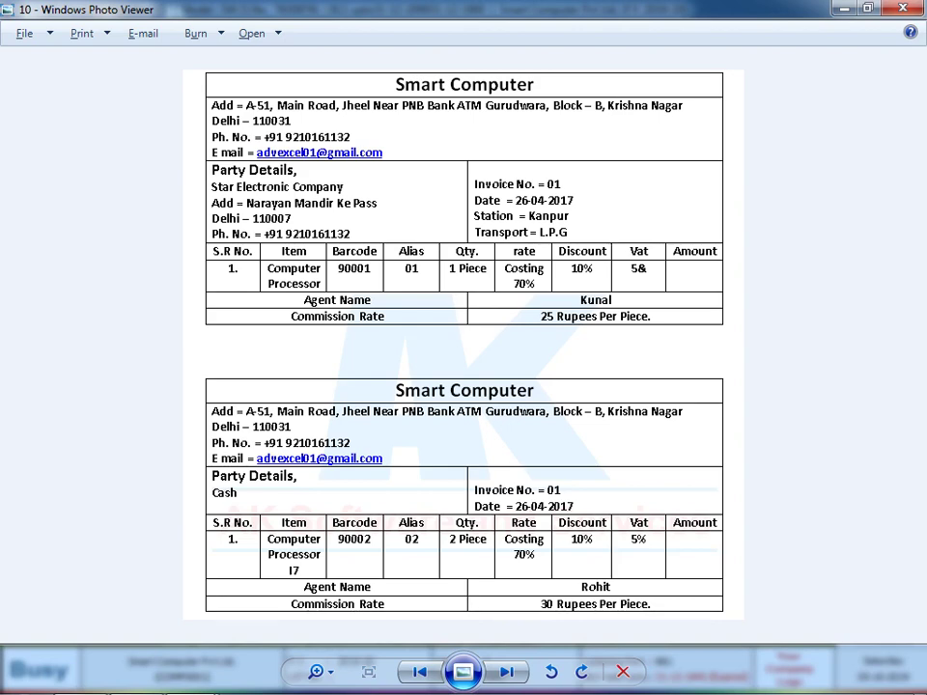
key(Right)
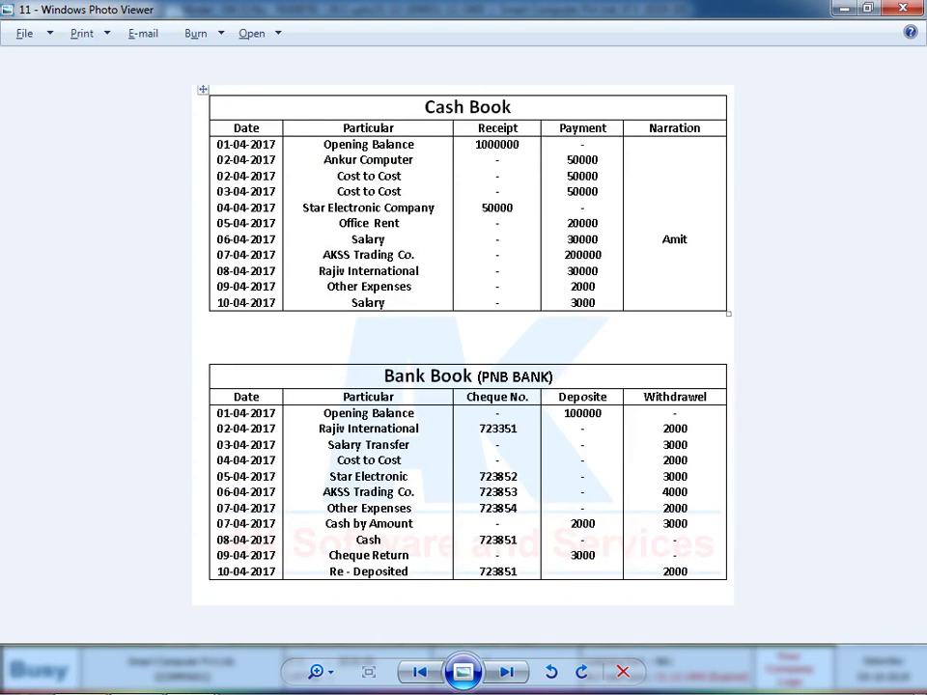
key(Right)
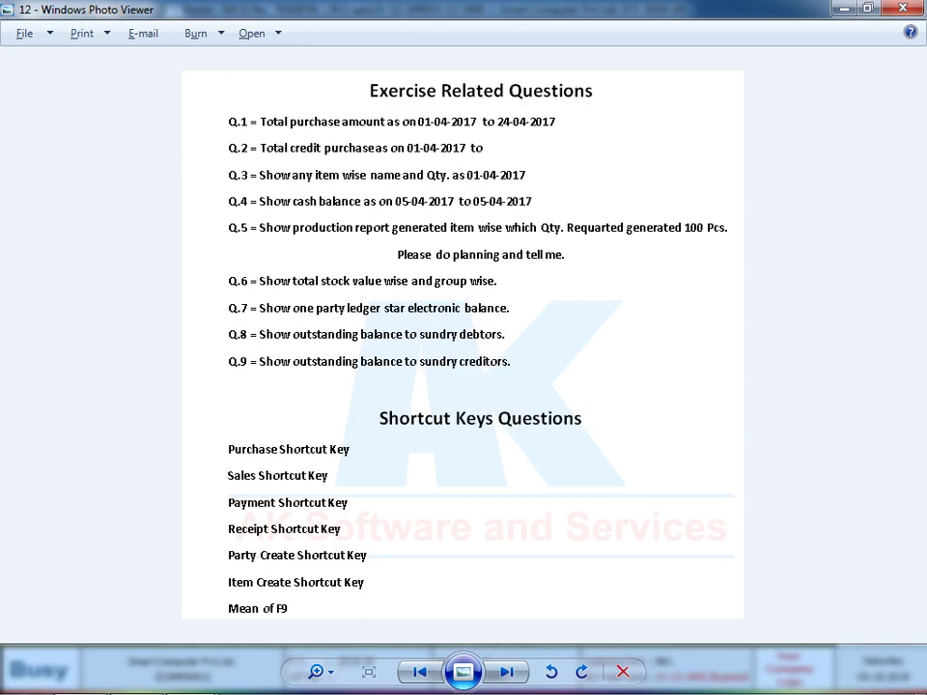
key(alt+Tab)
Step: Close the unassemble voucher and reach Configuration > Features/Options > Accounts
key(Escape)
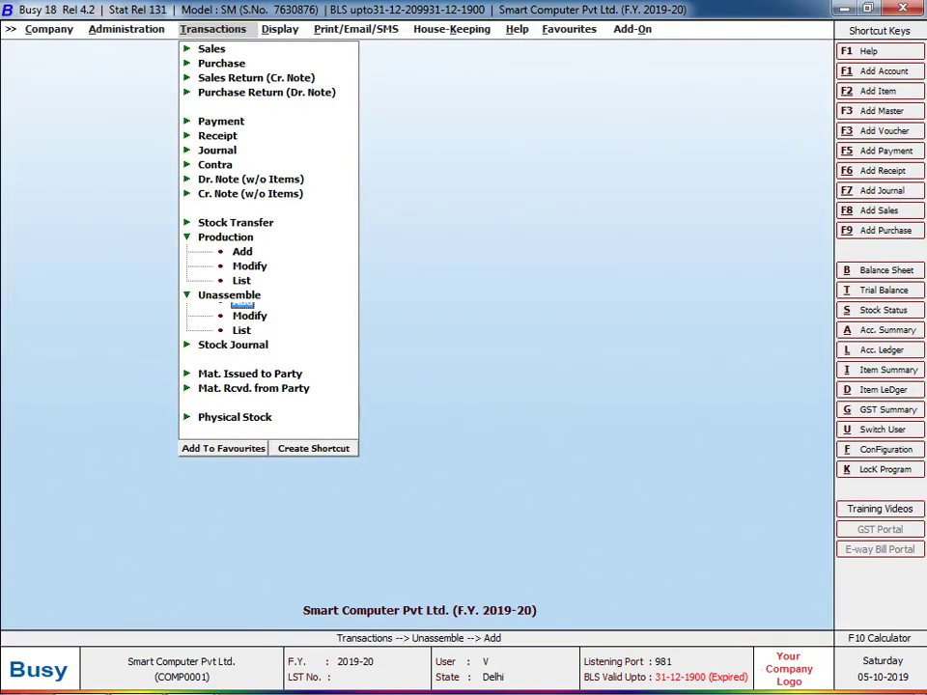
key(Left)
key(Down)
key(Return)
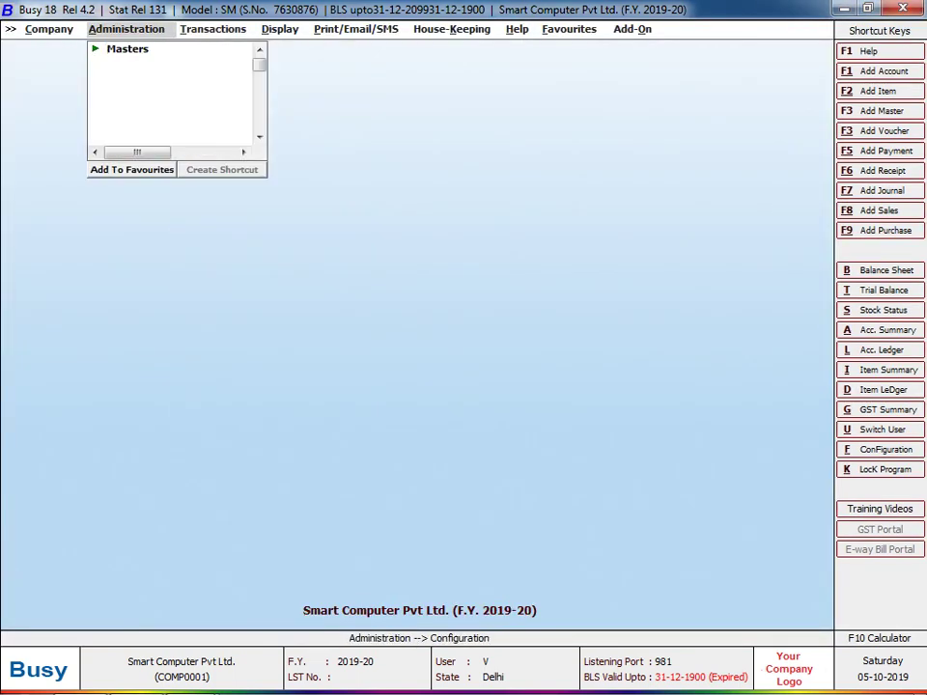
key(Return)
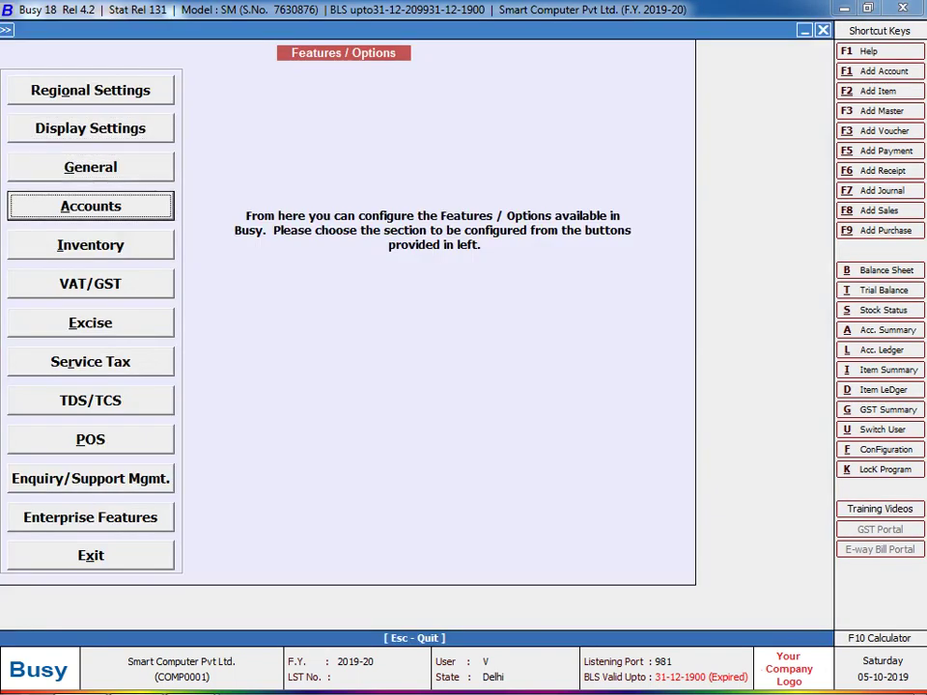
key(Return)
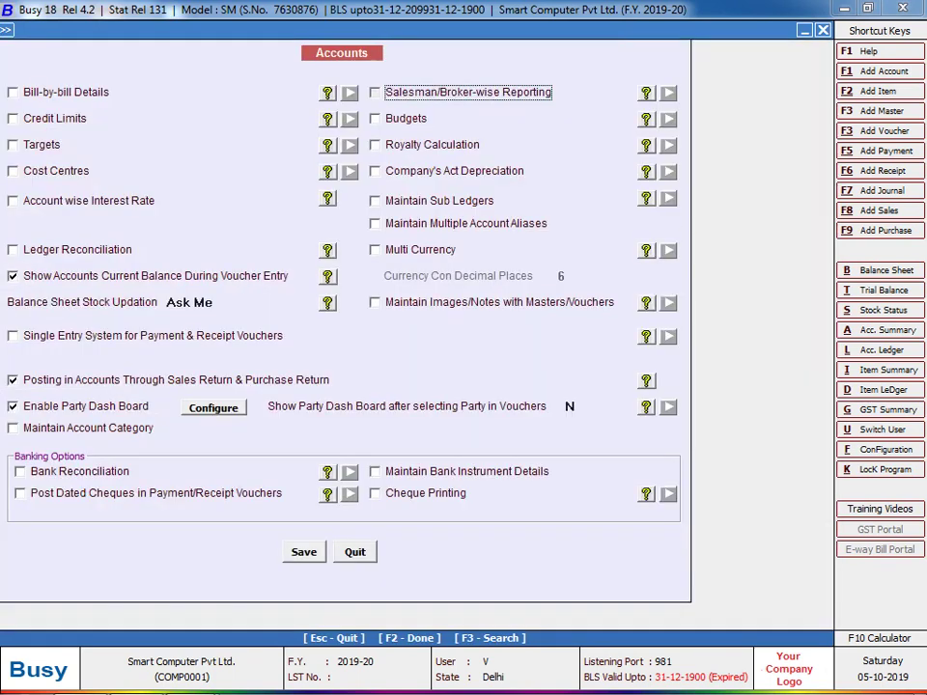
Step: Enable salesman-wise reporting: no purchase commission, default commission Y, separate and posted commission; save
key(space)
key(Return)
key(Return)
key(Return)
key(space)
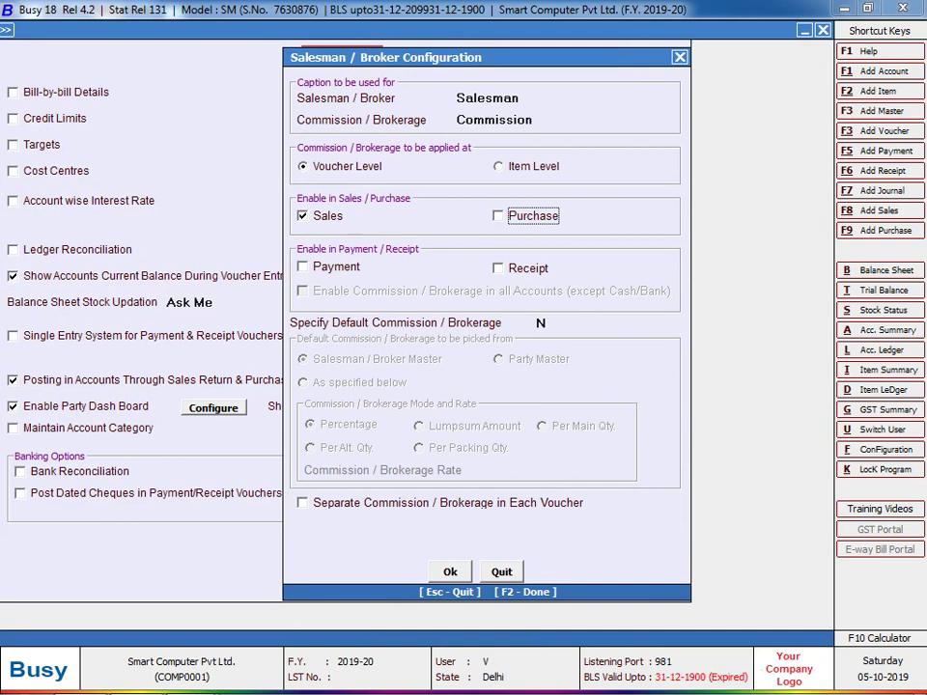
key(Return)
key(Return)
key(Return)
key(y)
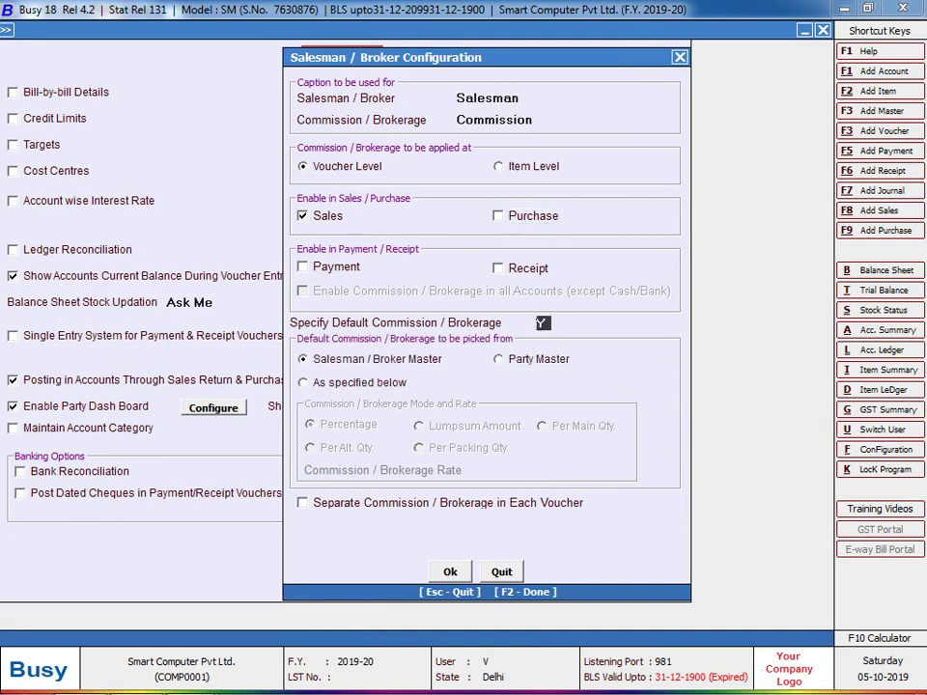
key(Return)
key(Return)
key(space)
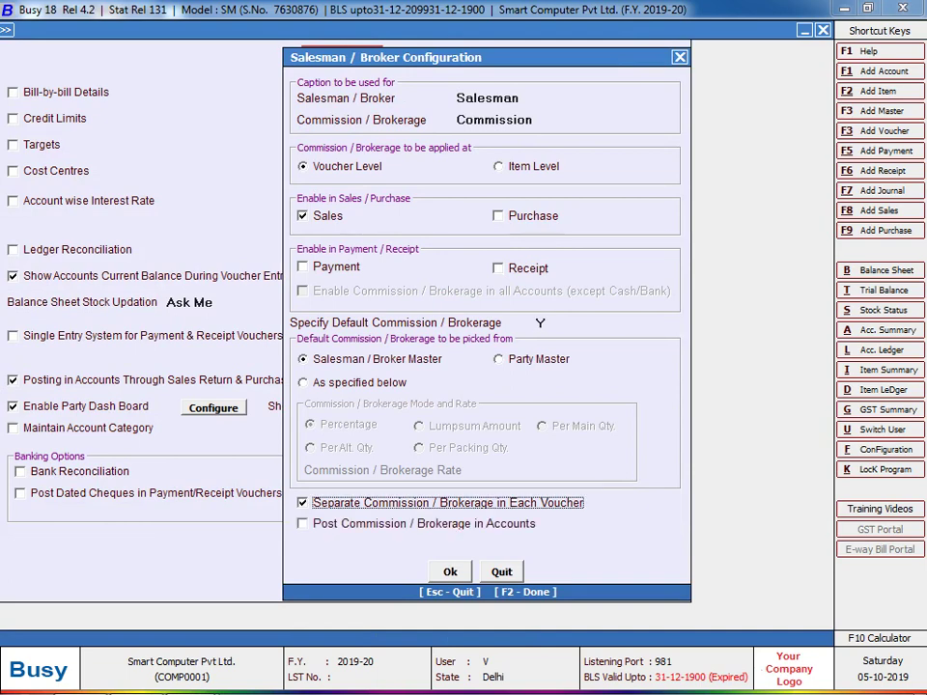
key(Return)
key(space)
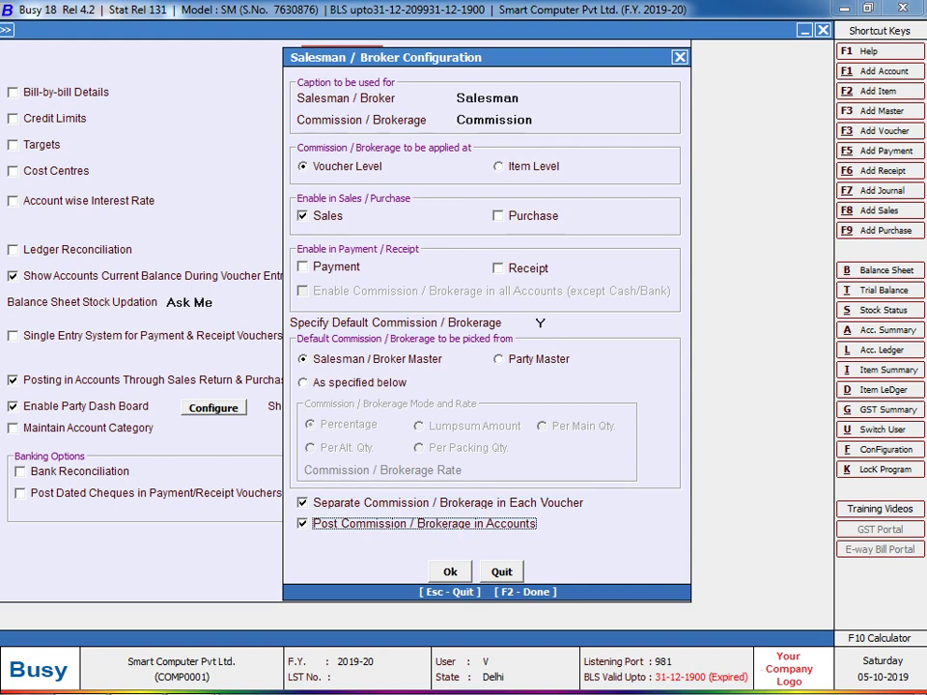
key(Return)
key(F2)
key(Return)
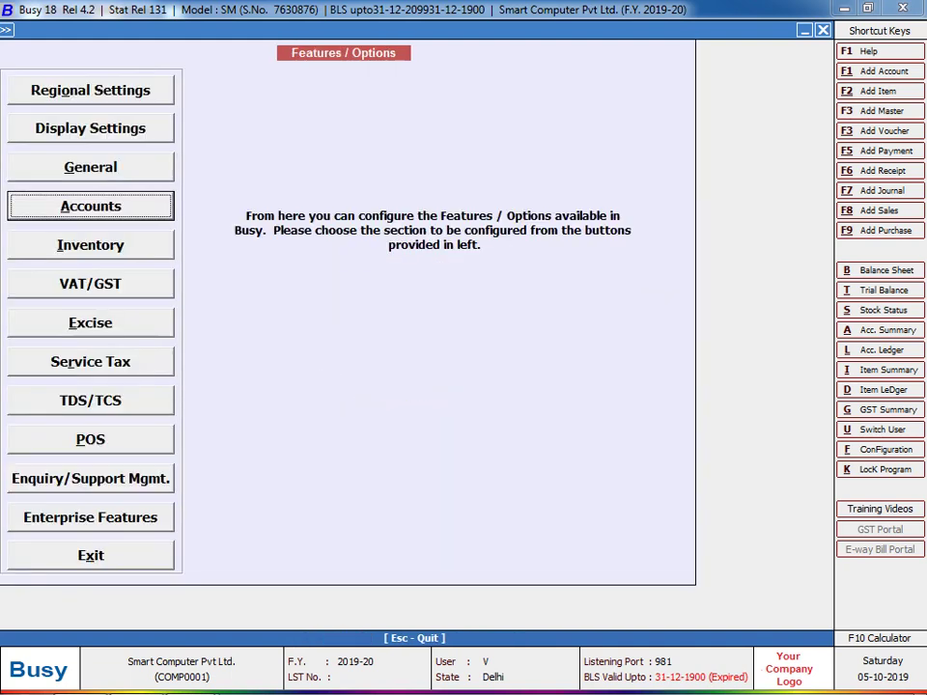
Step: Leave the features screen and move to sales transactions
key(Escape)
key(Escape)
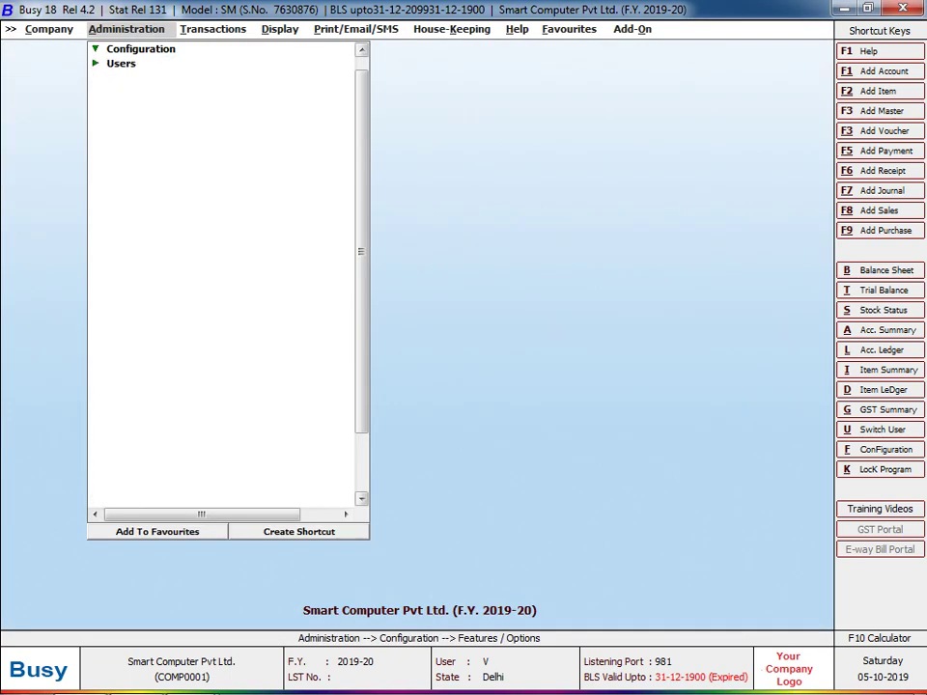
key(Right)
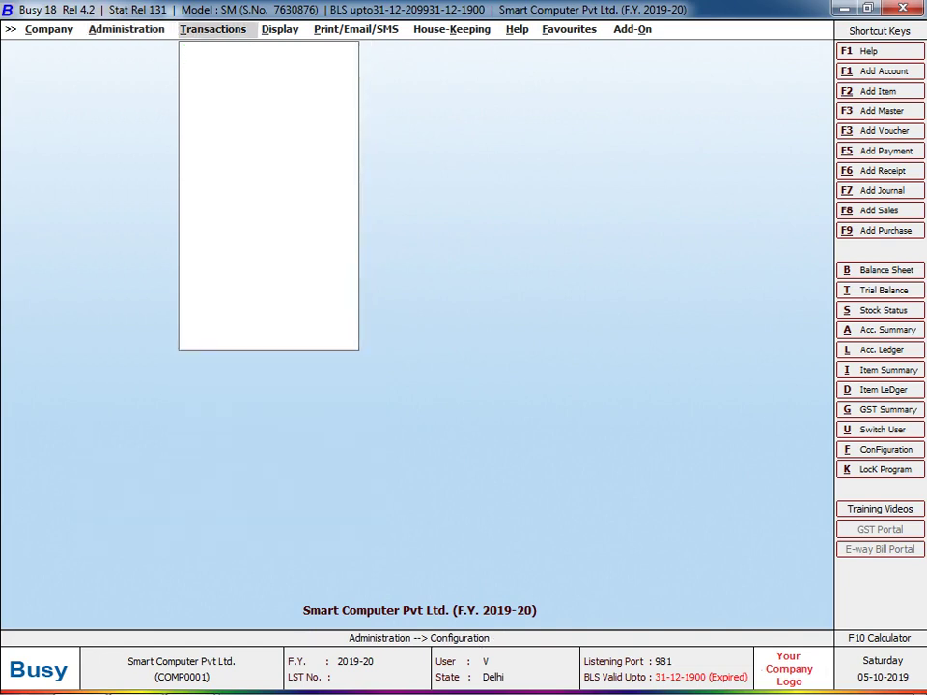
key(Up)
key(Up)
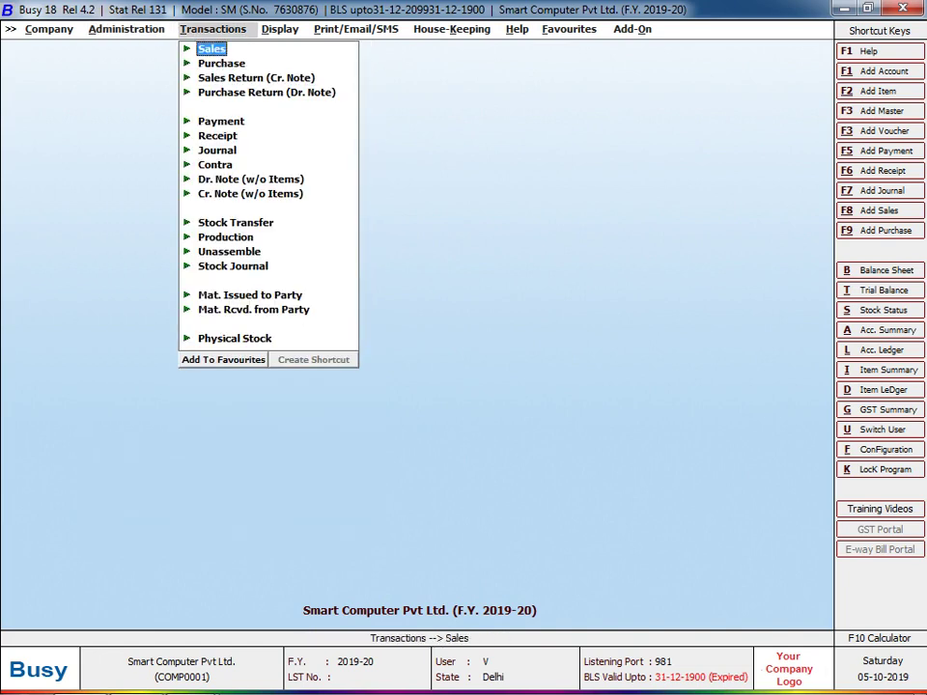
key(alt+Tab)
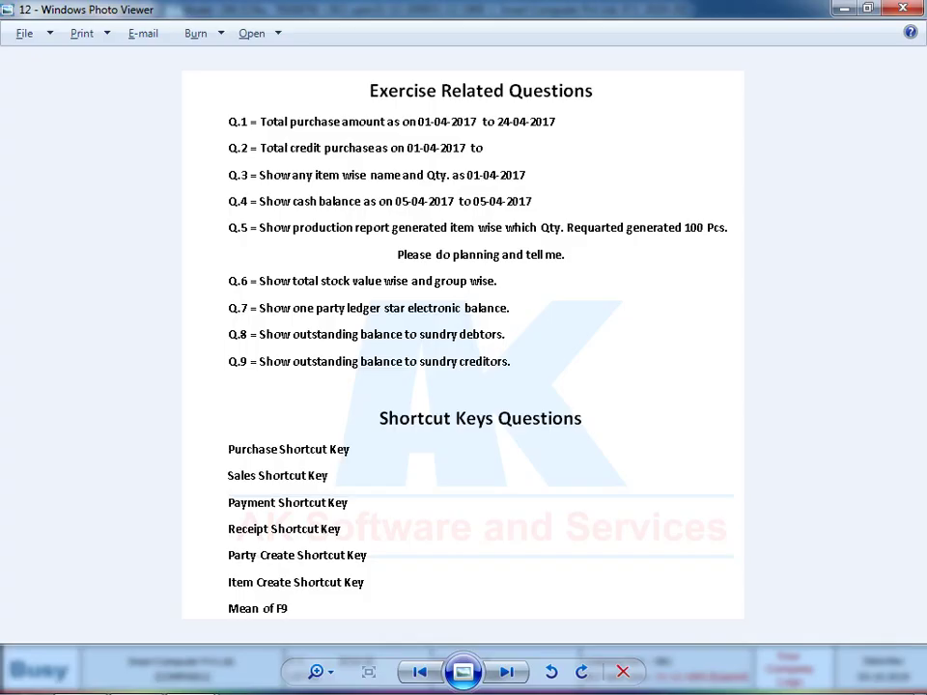
Step: Step back in the viewer to image 10, the Smart Computer invoices with 25 and 30 Rupees-per-piece agent commissions
key(Left)
key(Left)
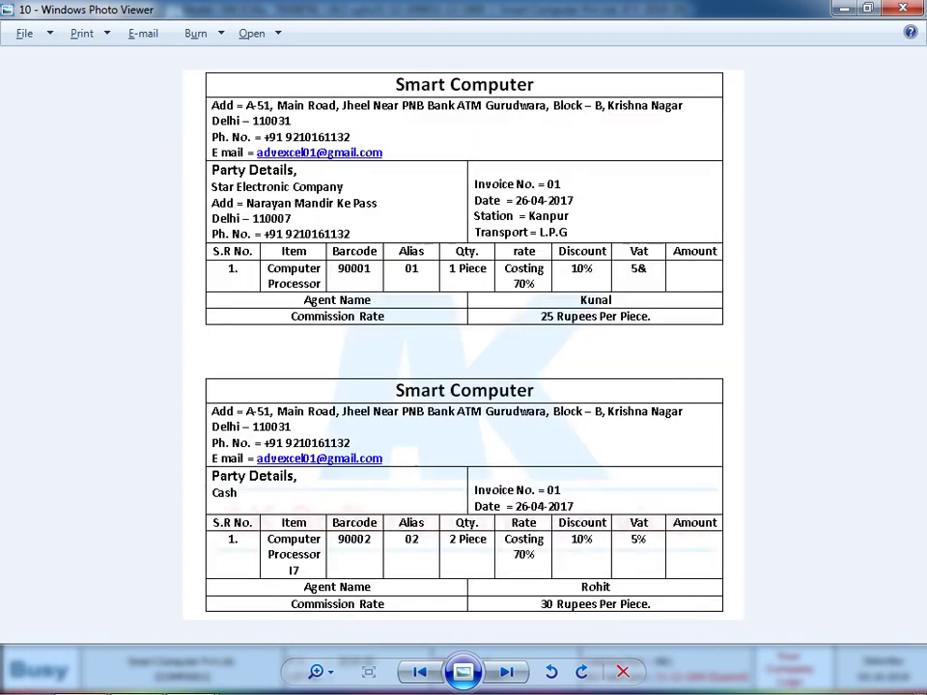
key(Left)
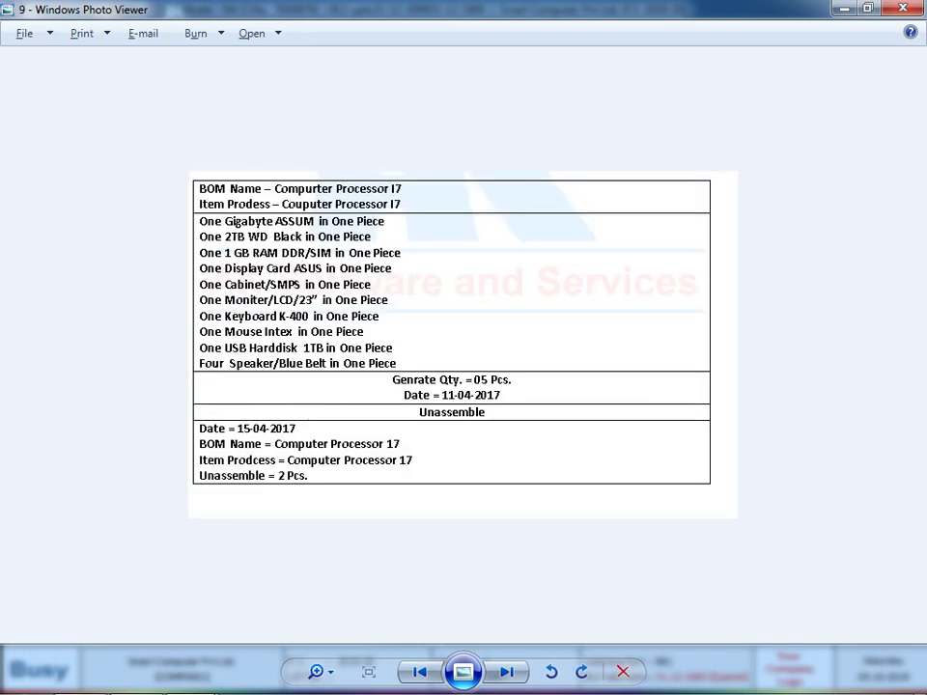
key(Right)
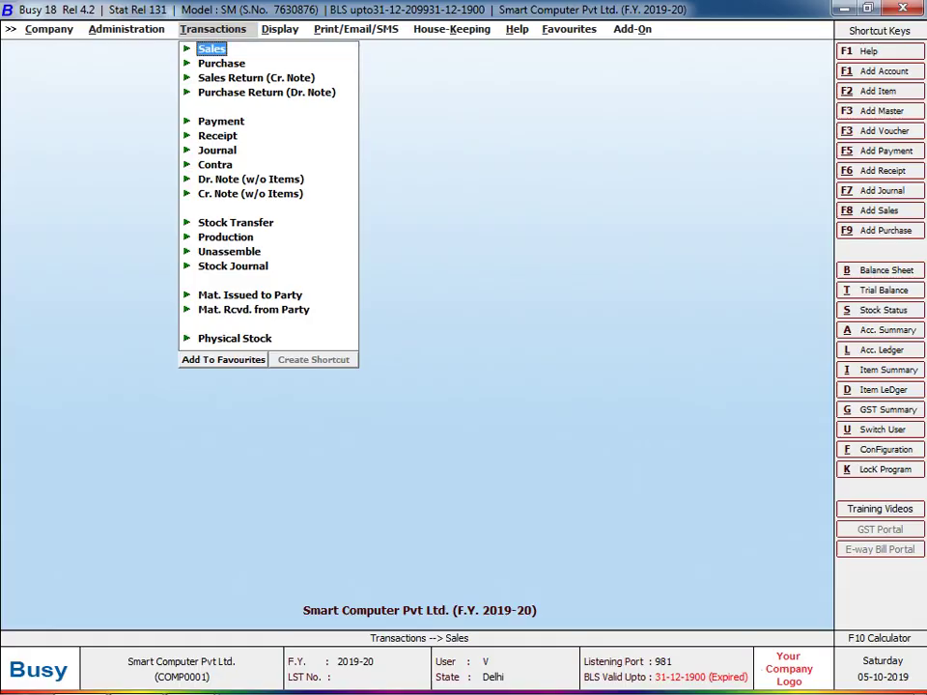
Step: List the production vouchers and open the COMPUTER PROCESSOR I5 item master
key(Return)
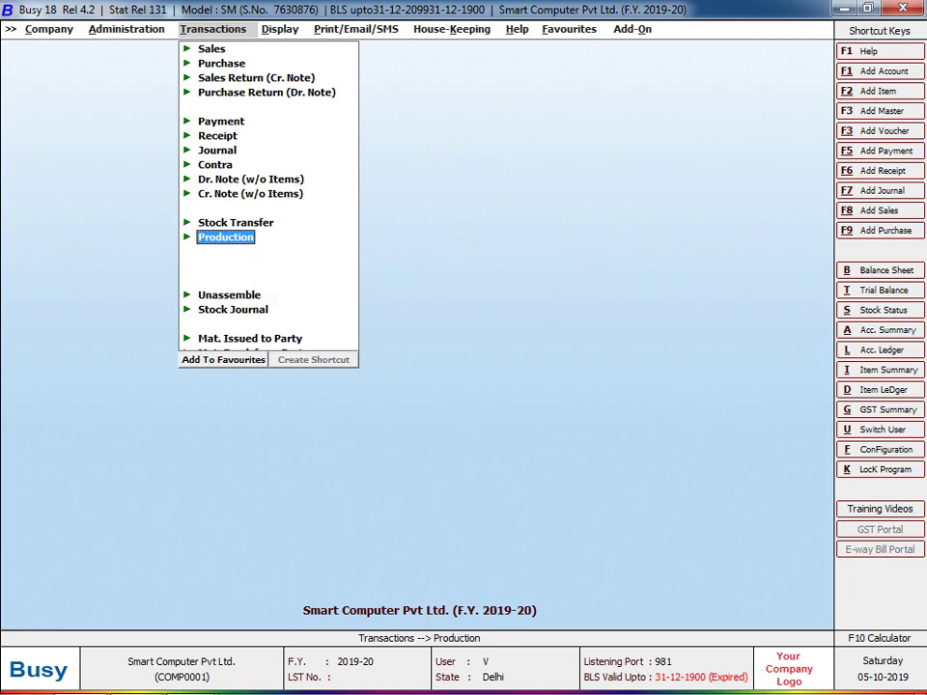
key(Down)
key(Down)
key(Down)
key(Return)
key(Return)
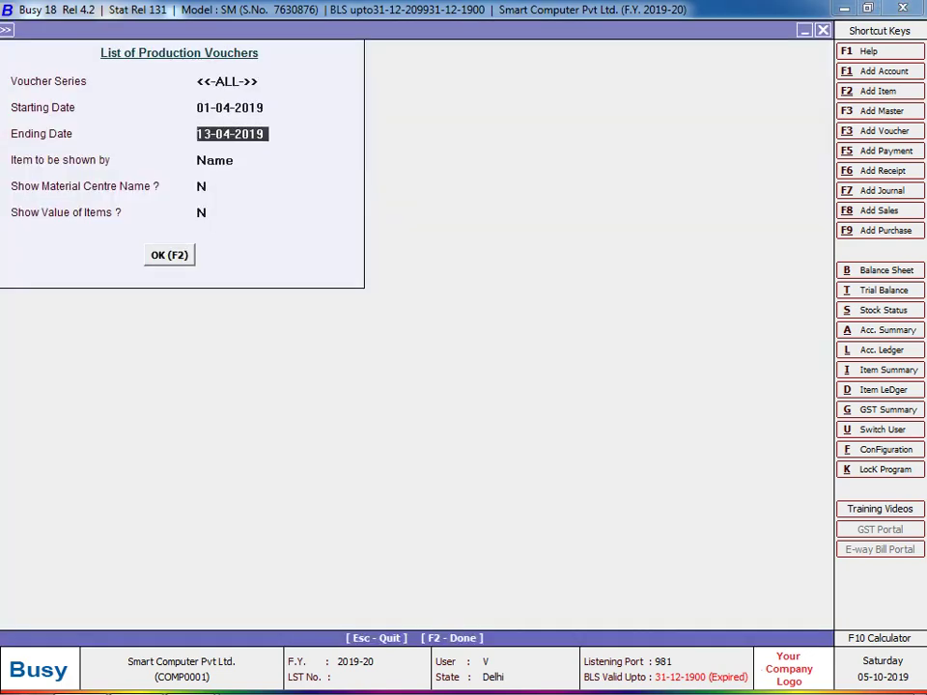
key(F2)
key(Return)
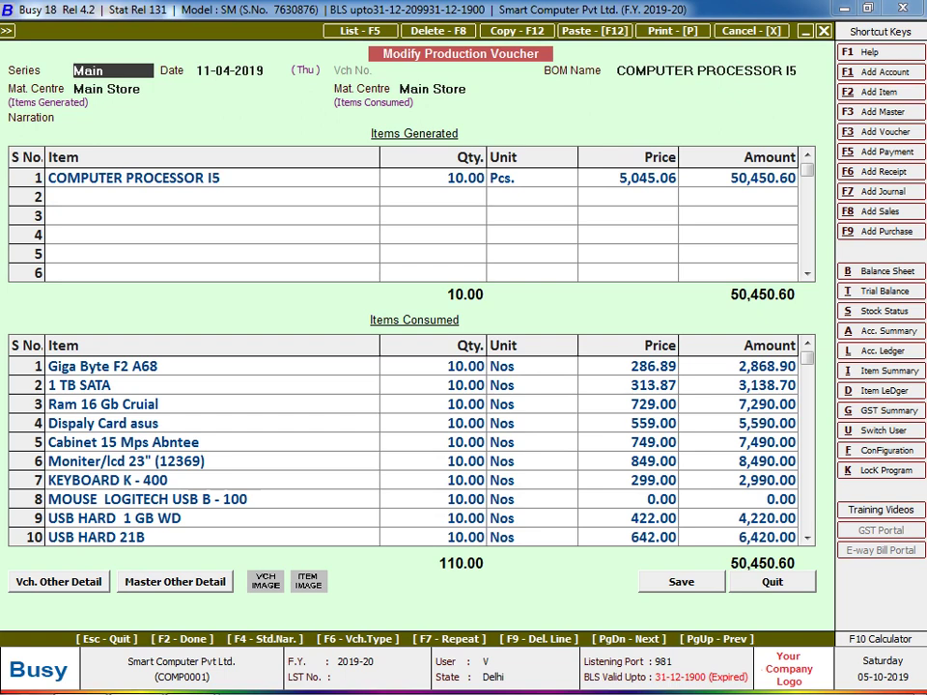
click(213, 177)
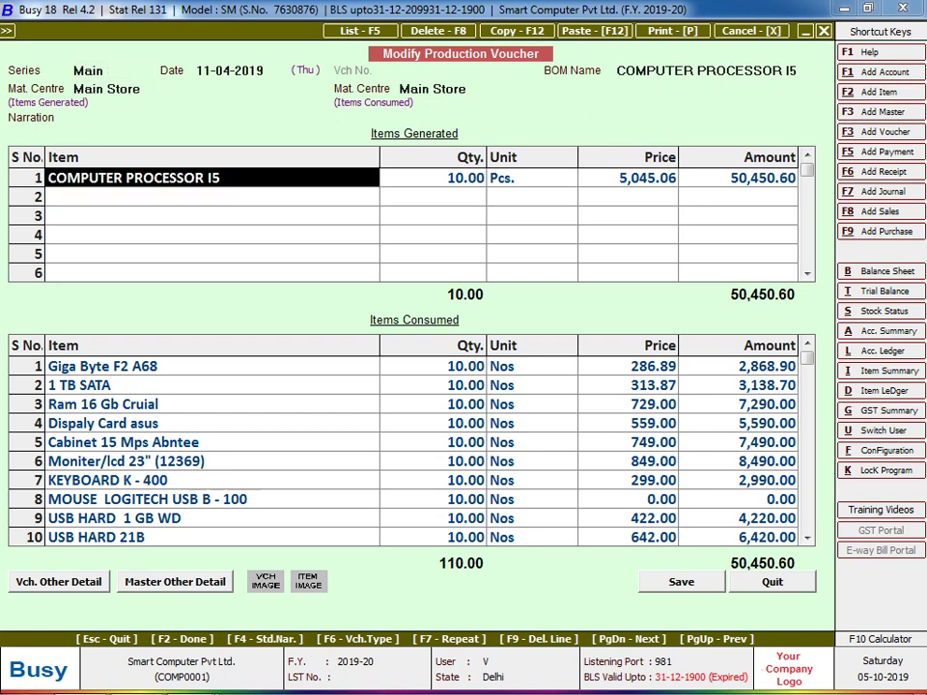
key(ctrl+Return)
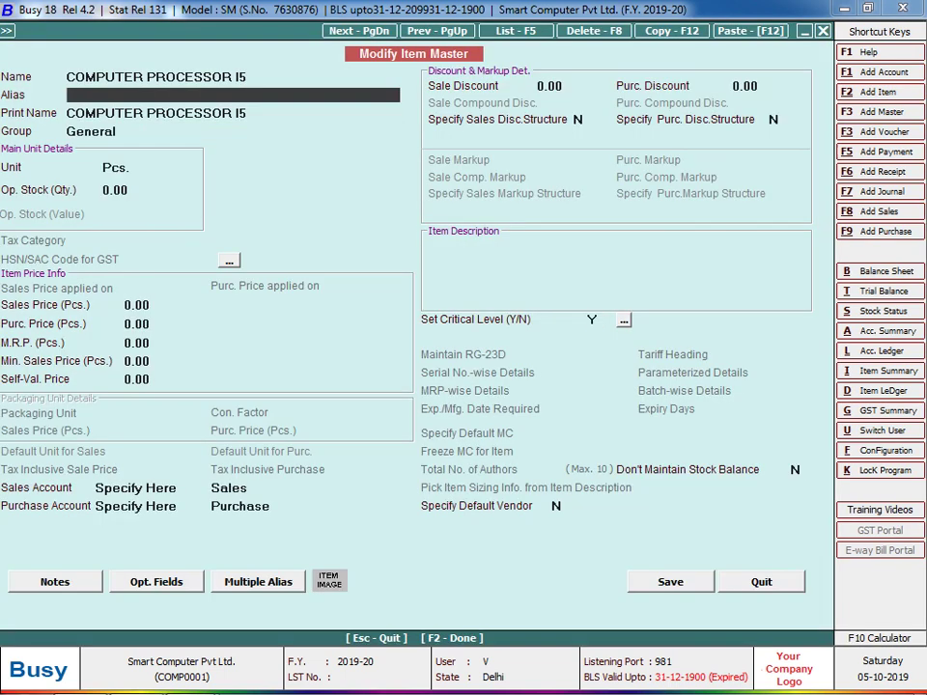
Step: Set the item's sales price to 8,576.50 with the calculator (5045*70/100+5045)
click(115, 190)
click(159, 378)
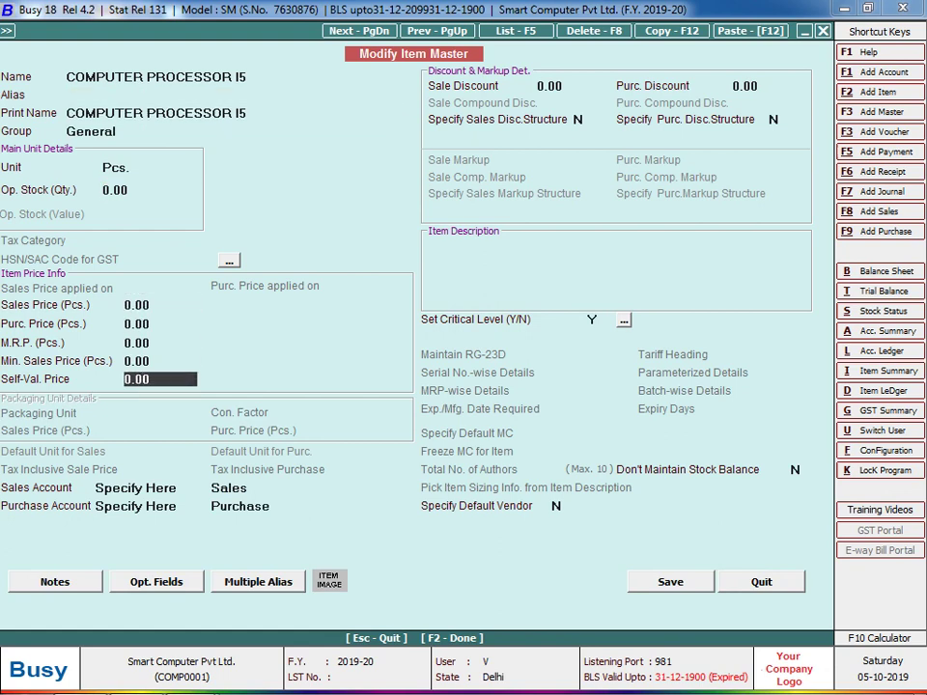
click(159, 304)
key(F10)
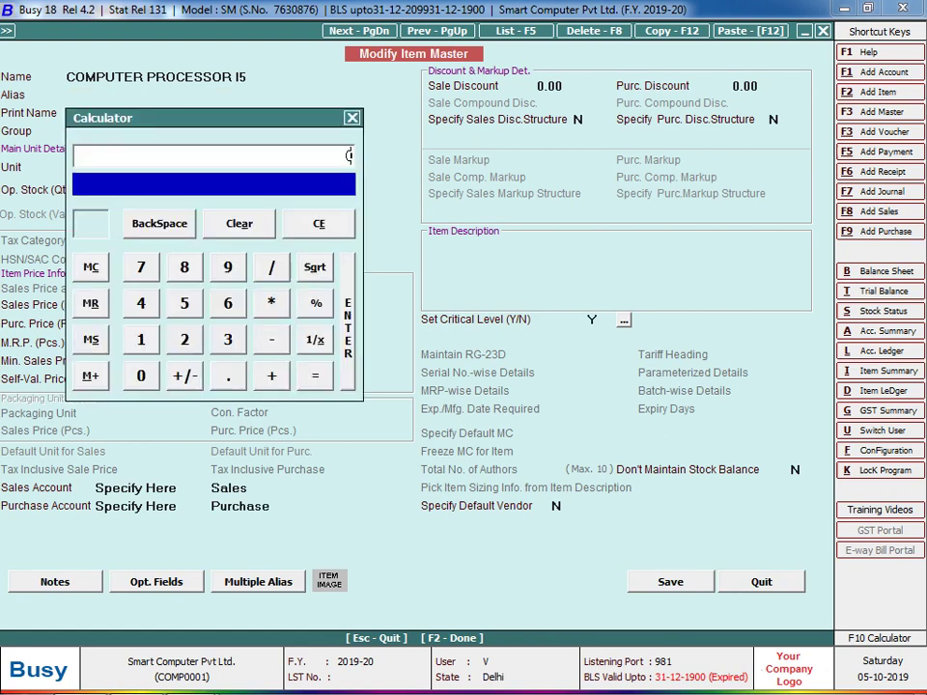
text(5045)
text(*70)
text(/100)
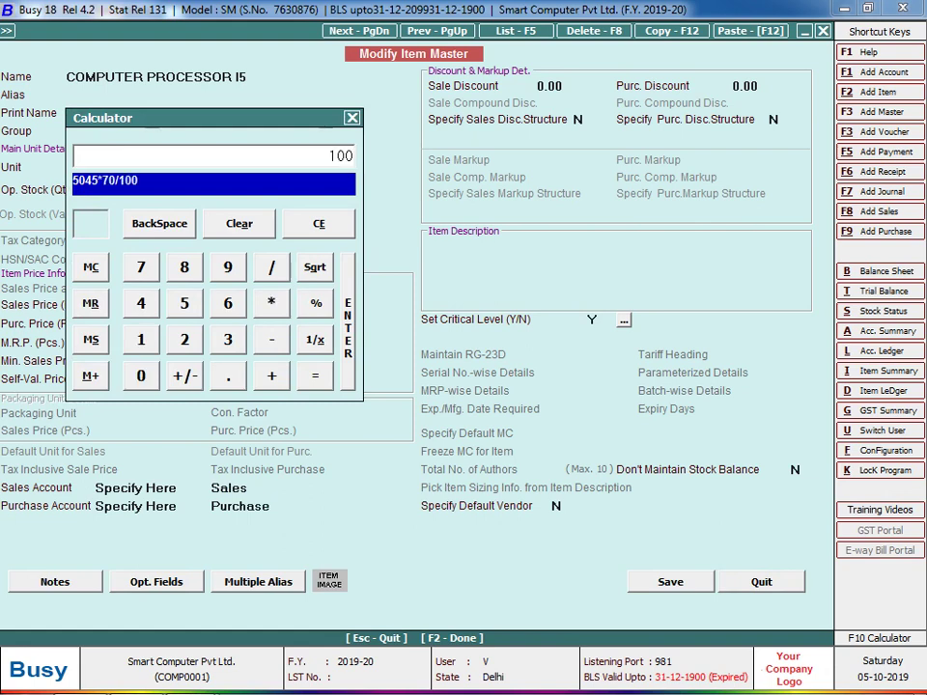
text(+5045)
key(Return)
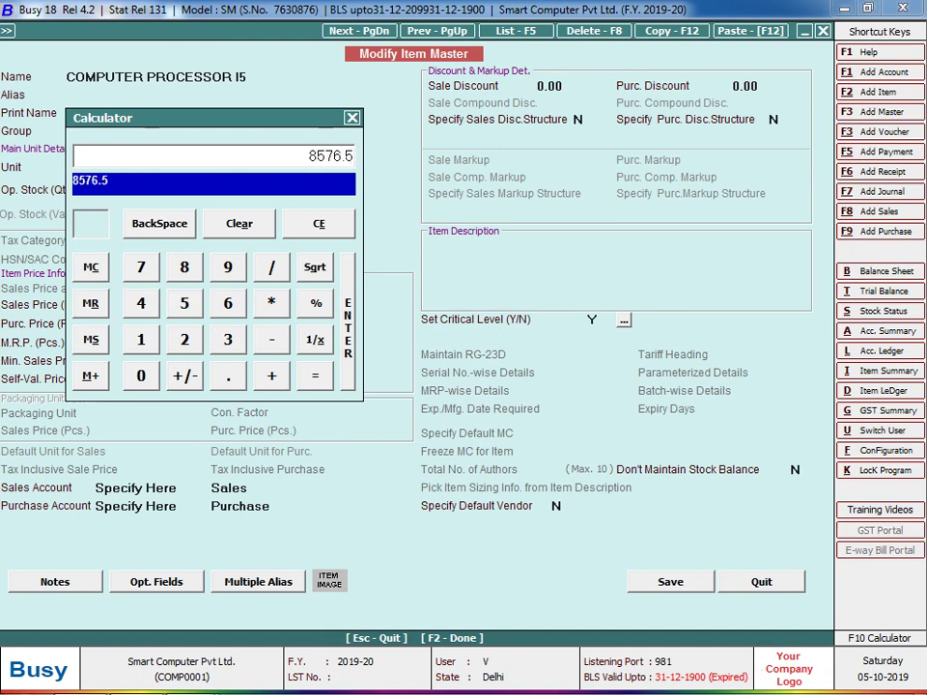
key(Return)
key(Return)
key(Return)
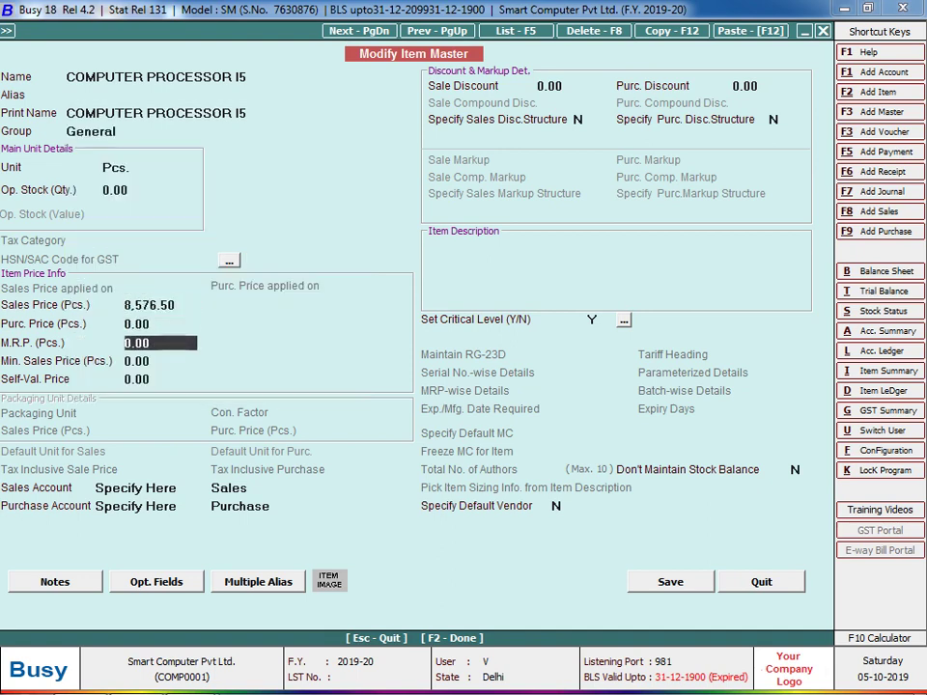
key(alt+Tab)
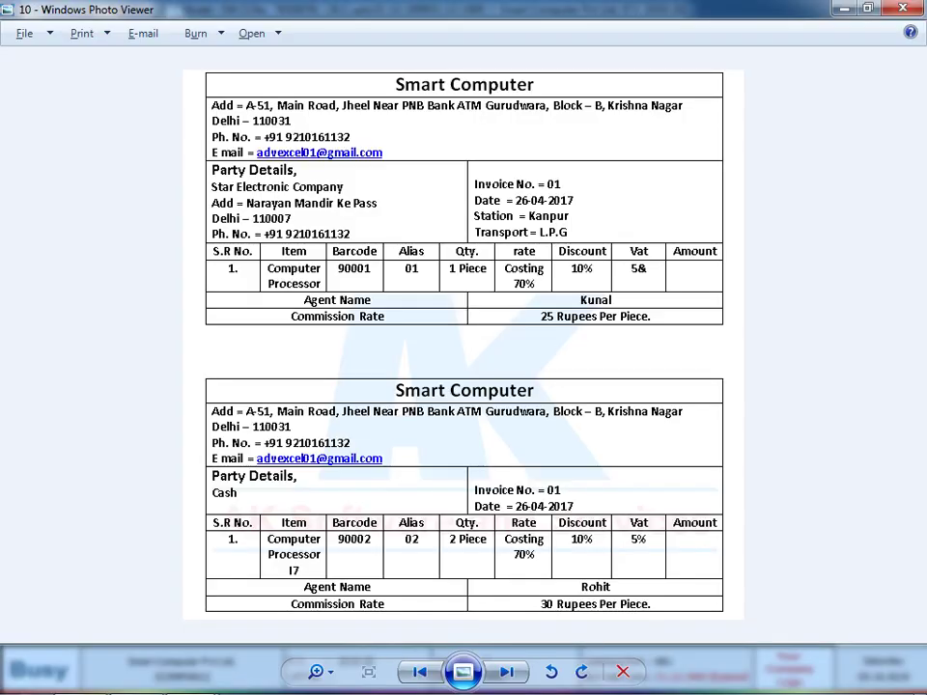
key(alt+Tab)
Step: Save the item master and close the production voucher, returning to the Transactions menu
key(F2)
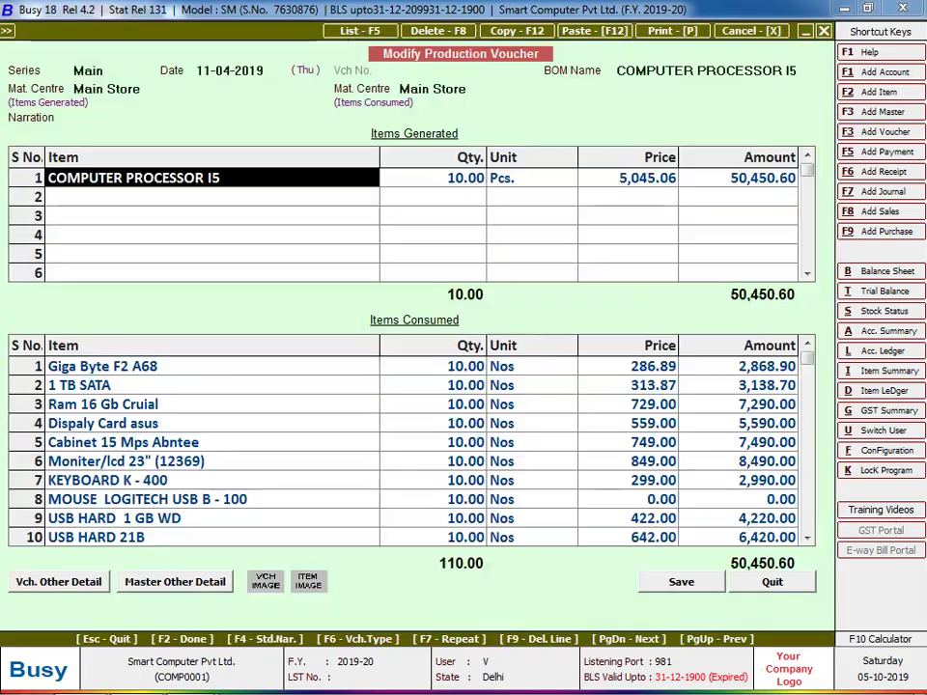
key(F2)
key(Return)
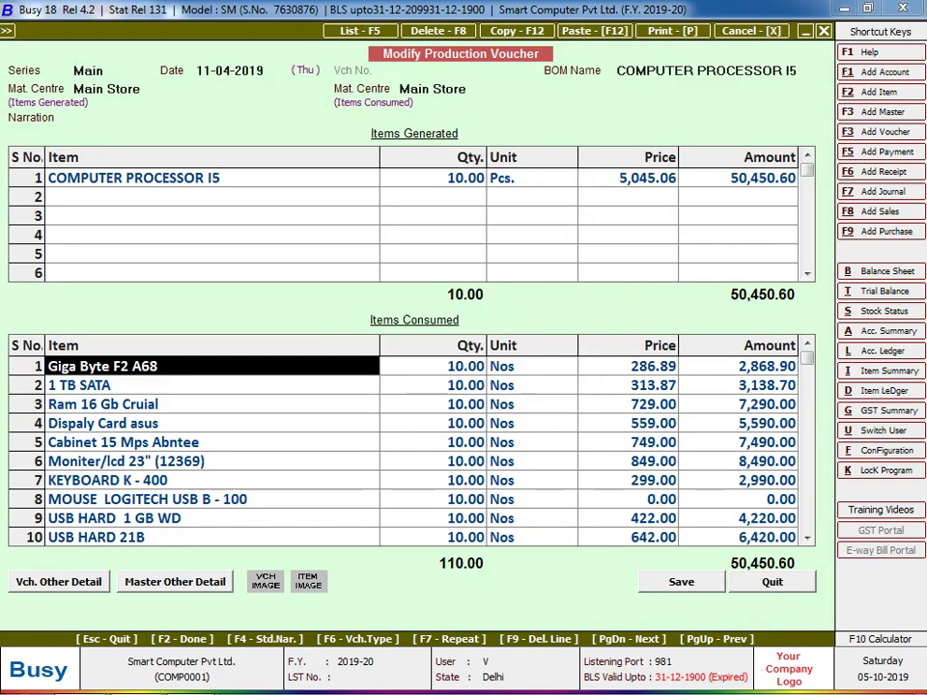
key(Escape)
key(Return)
key(Escape)
key(Escape)
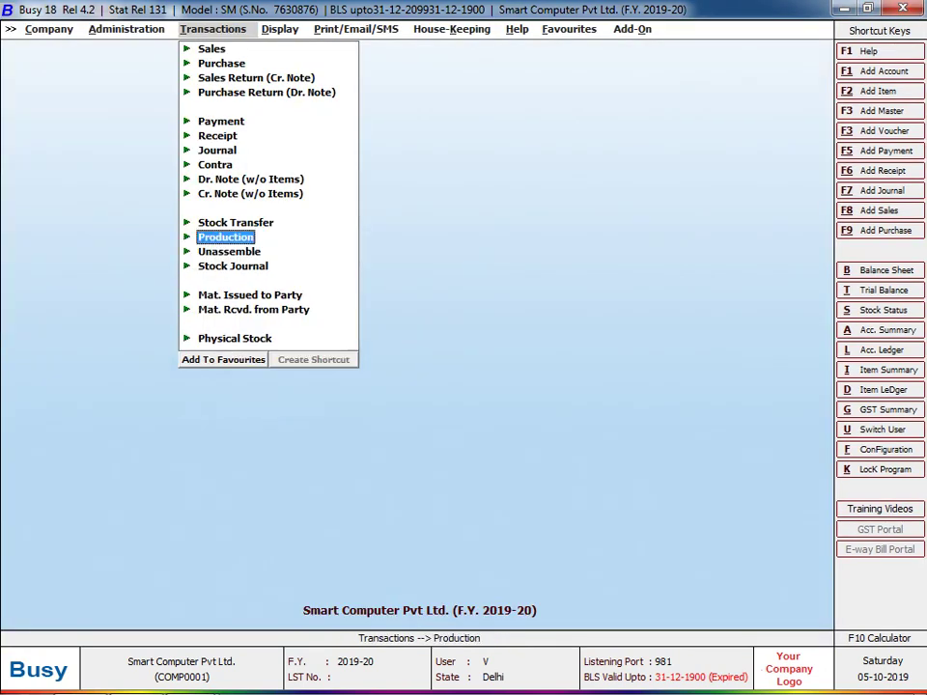
Step: Start a new sales voucher dated 20-04-2019 for party Cash from Main Store
key(Up)
key(Up)
key(Up)
key(Up)
key(Up)
key(Return)
key(Return)
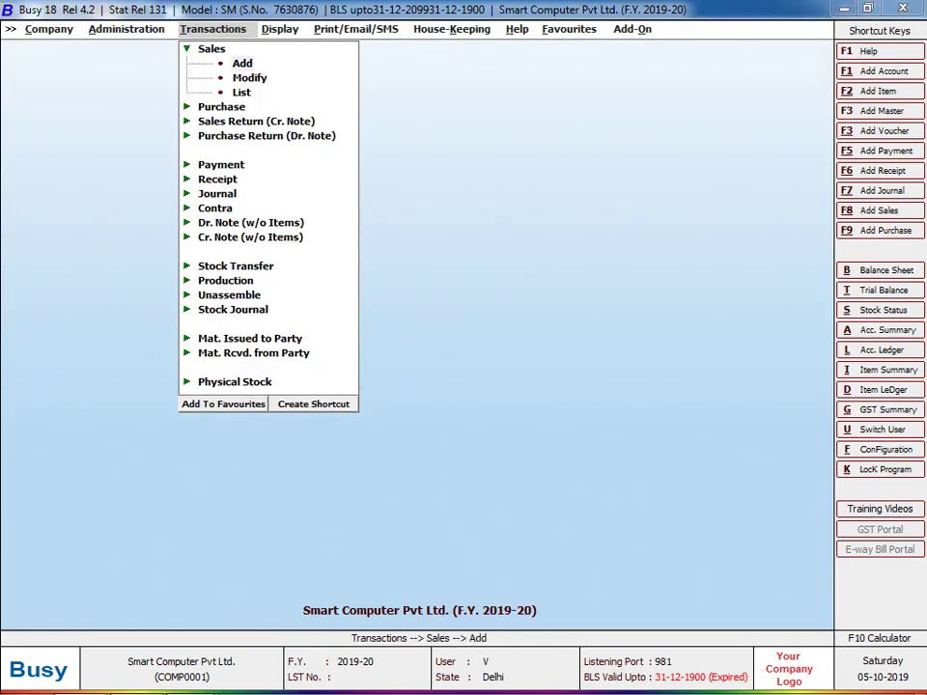
text(26)
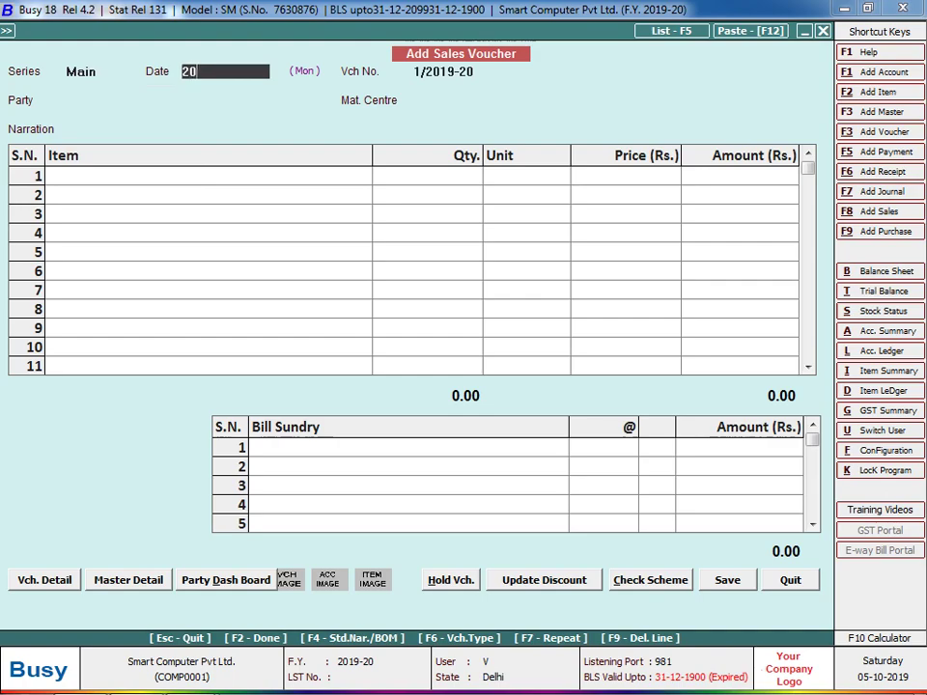
key(alt+Tab)
key(alt+Tab)
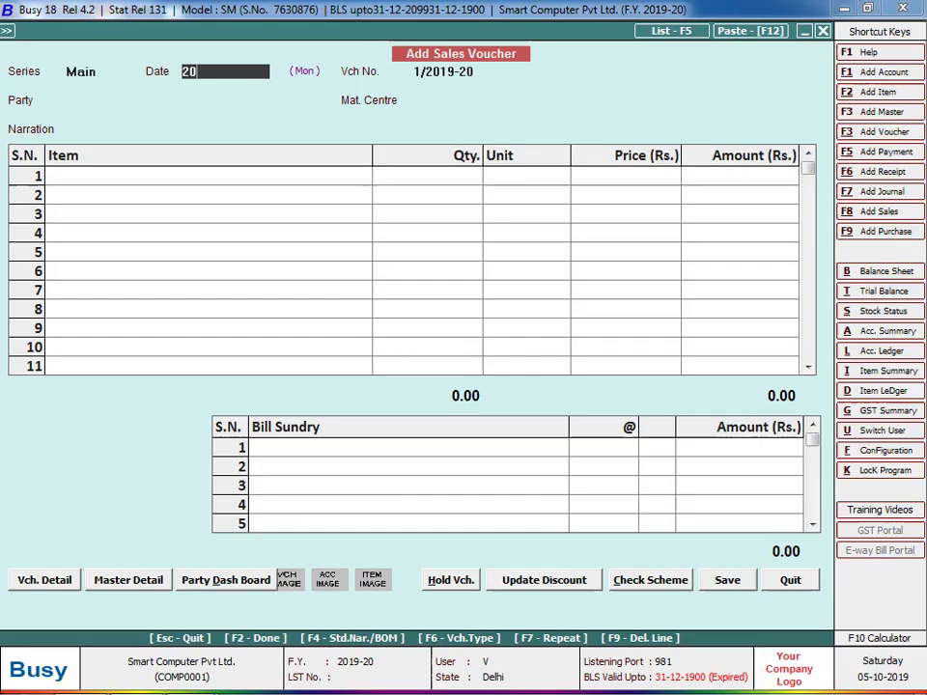
key(Return)
text(CAS)
key(Return)
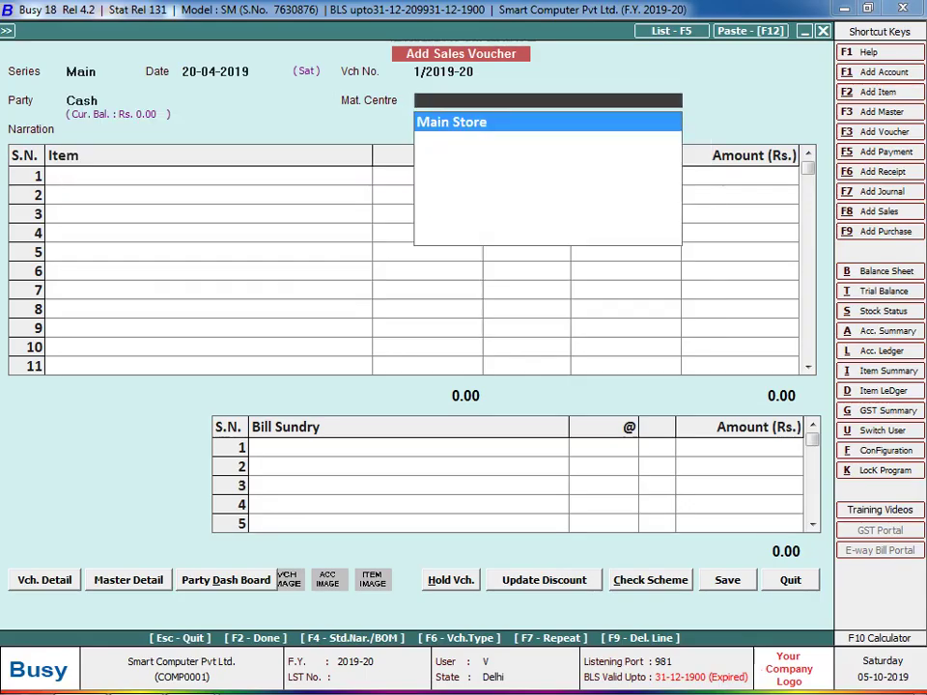
key(Return)
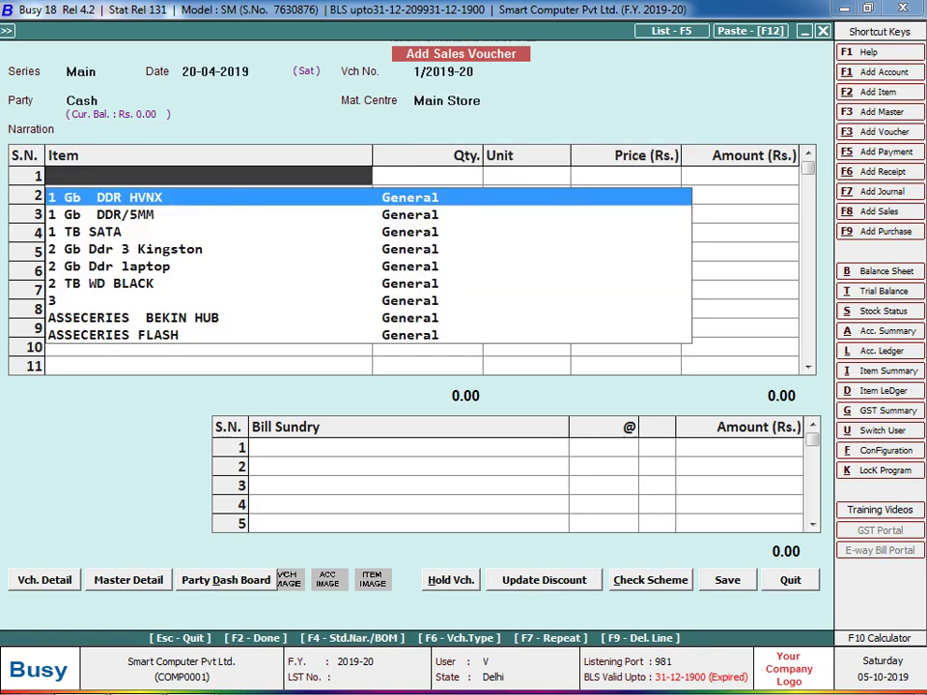
Step: Add 1 Pcs. of COMPUTER PROCESSOR I5 at 8,576.50 to the voucher
scroll(327, 190, down, 2)
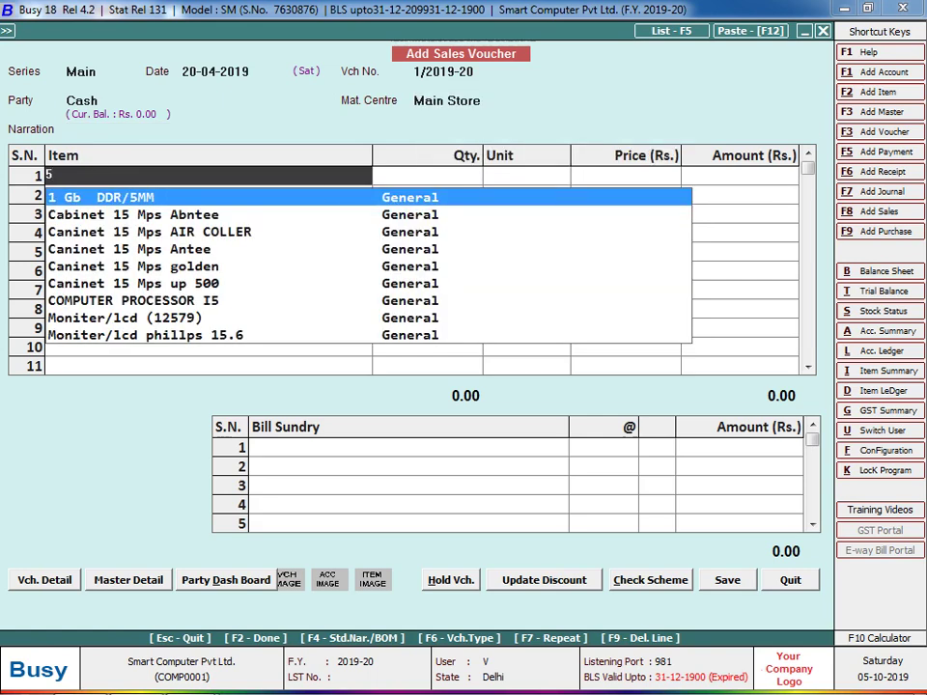
scroll(327, 190, up, 2)
text(COM)
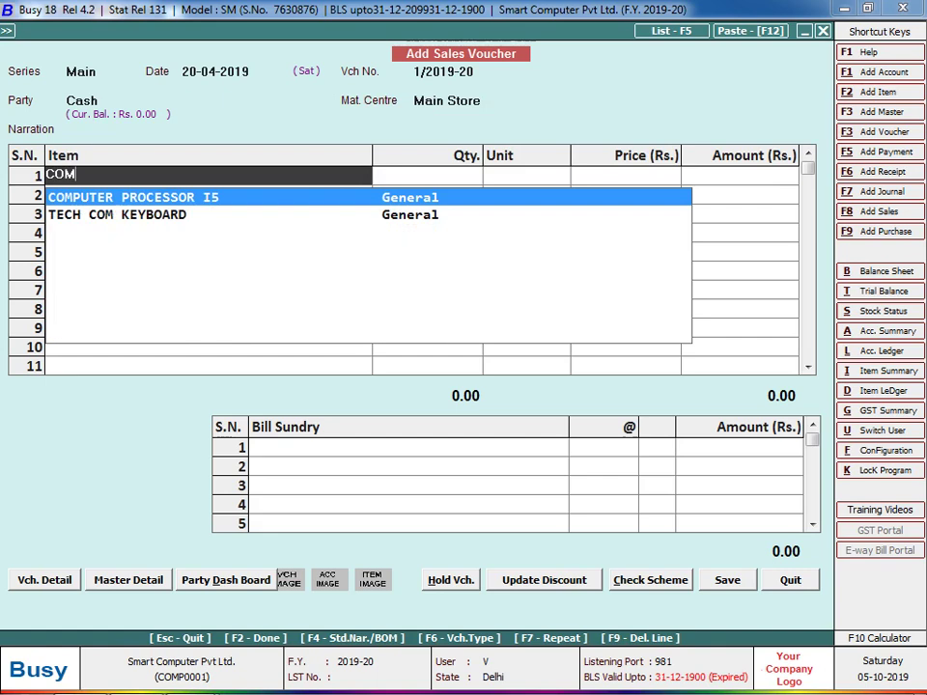
key(Return)
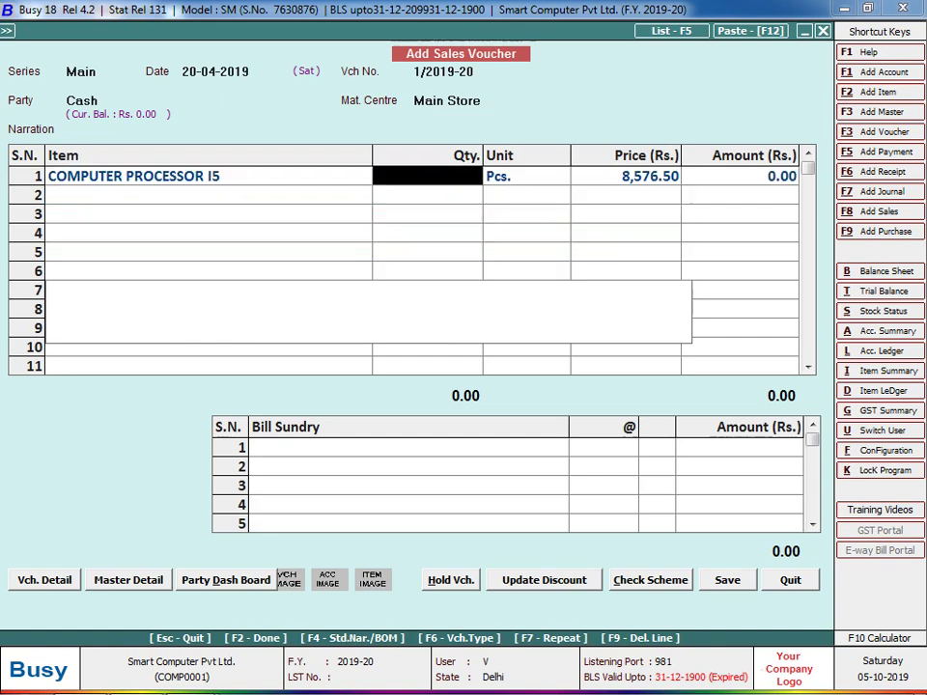
key(alt+Tab)
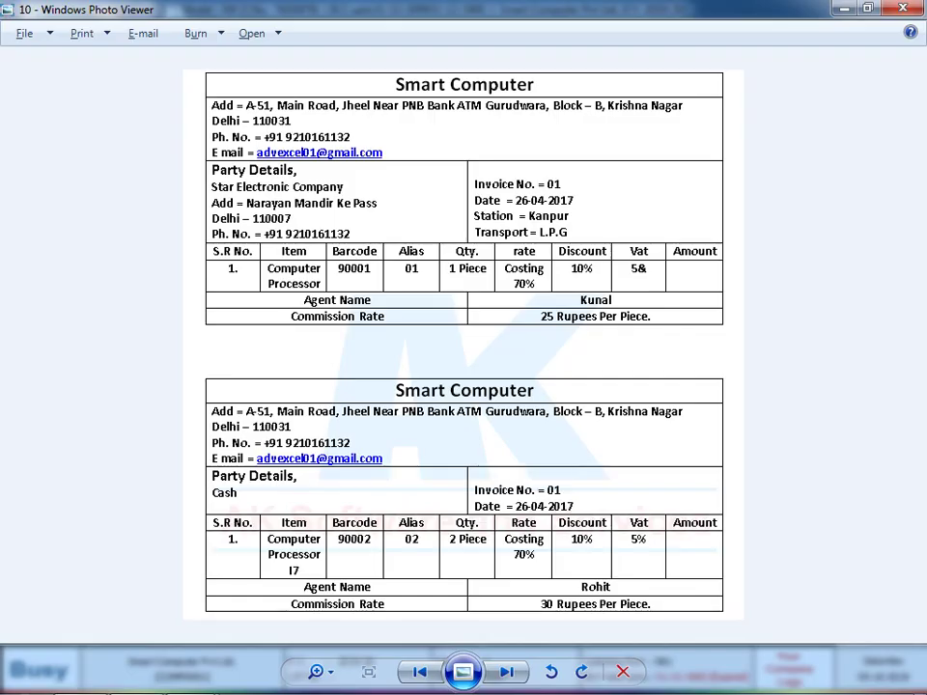
key(alt+Tab)
text(1)
key(Return)
key(Return)
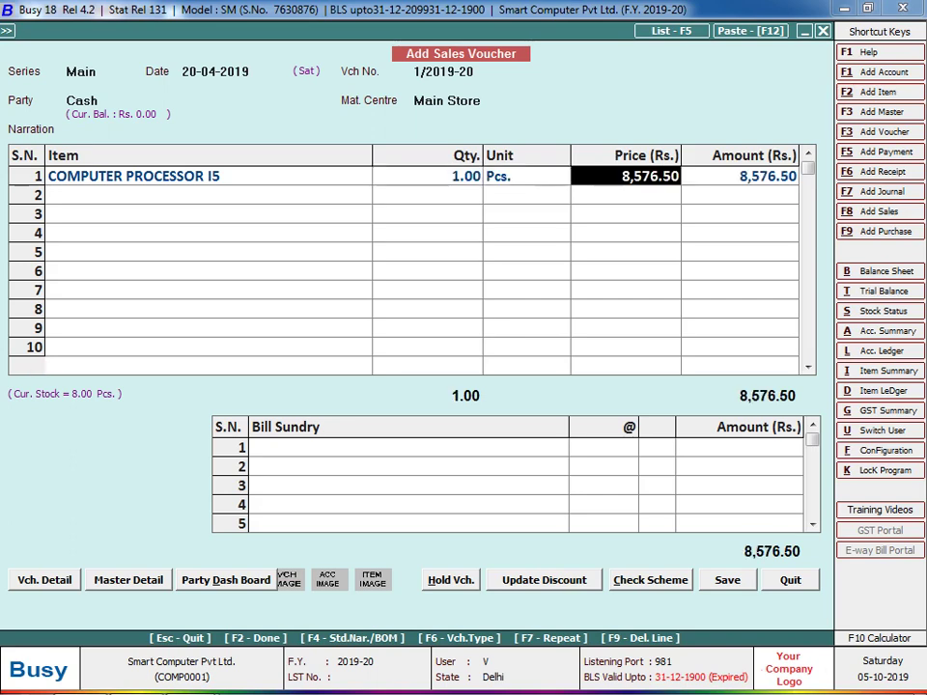
key(Return)
key(Return)
key(Return)
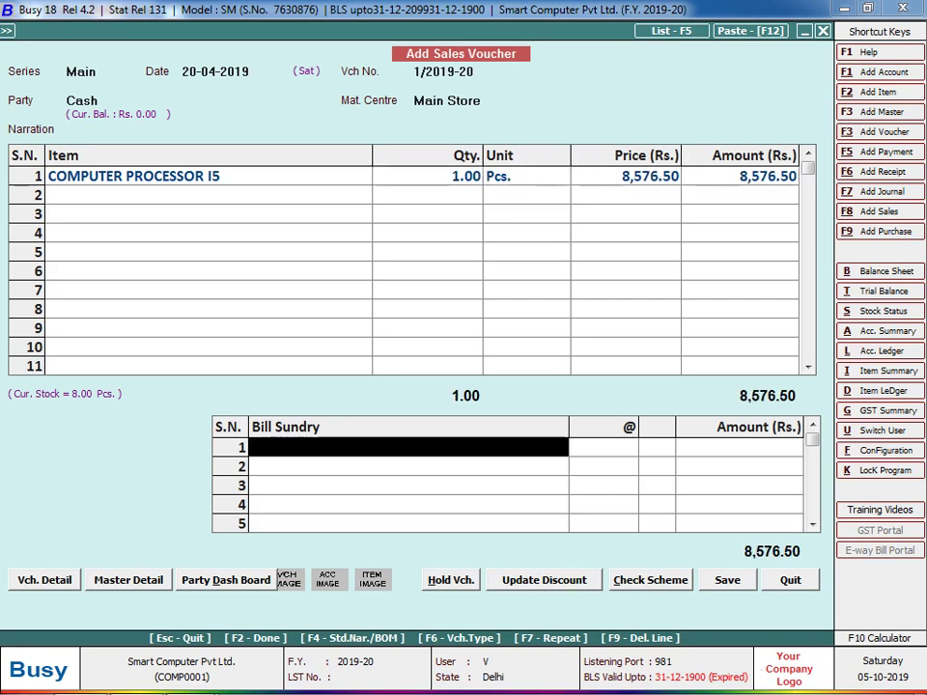
key(Return)
key(Return)
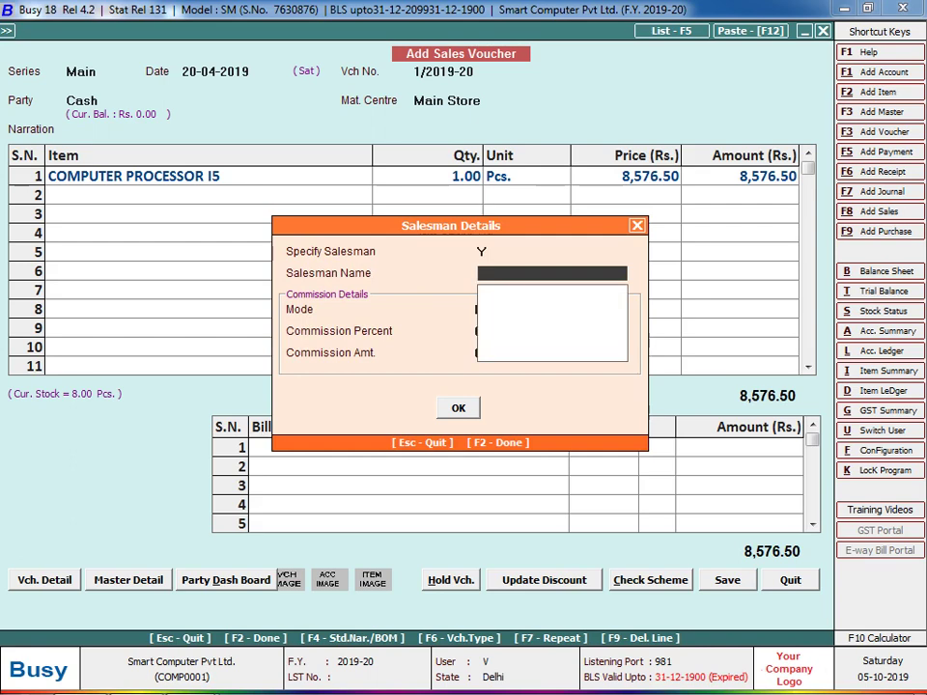
Step: Create salesman KUNAL with a 25% commission rate
text(KU)
key(F3)
text(NAL)
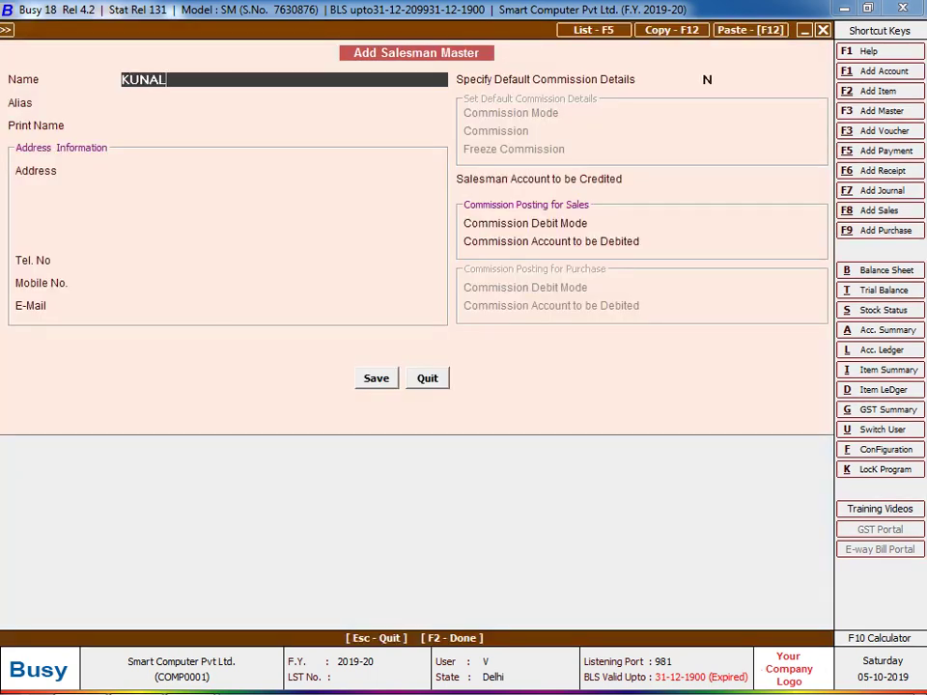
key(Return)
key(Return)
key(Return)
key(Return)
key(Return)
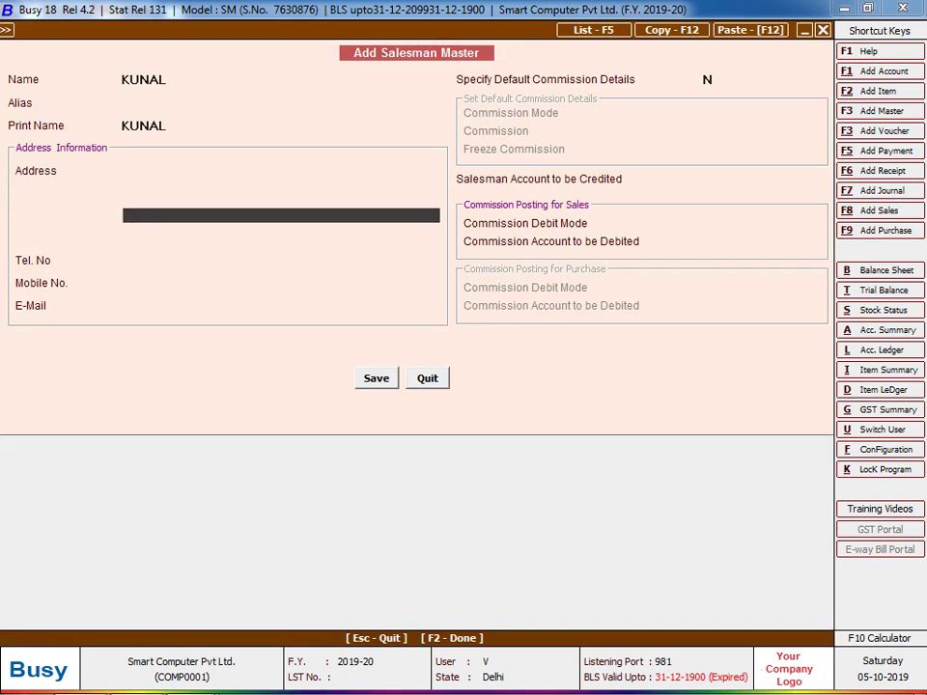
key(Return)
key(Return)
key(Return)
key(Return)
key(Return)
text(Y)
key(Return)
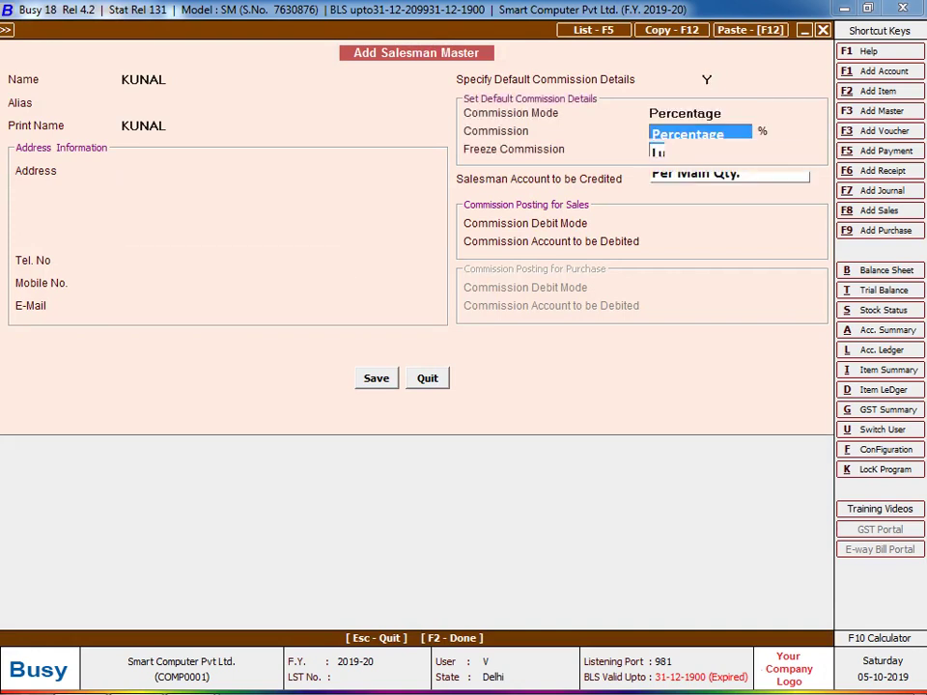
key(Return)
key(alt+Tab)
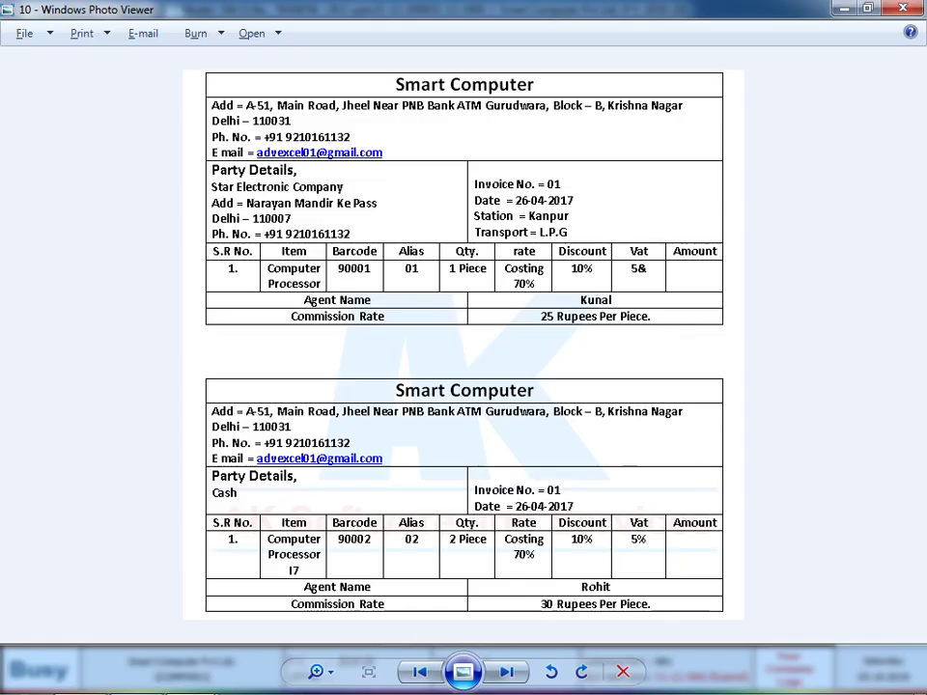
key(alt+Tab)
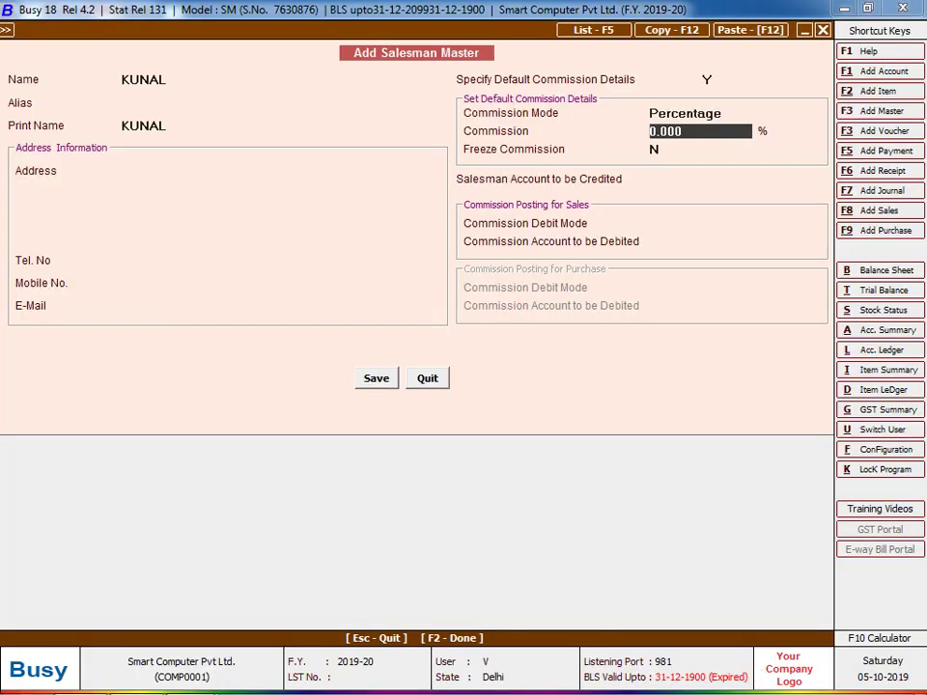
key(Return)
key(Return)
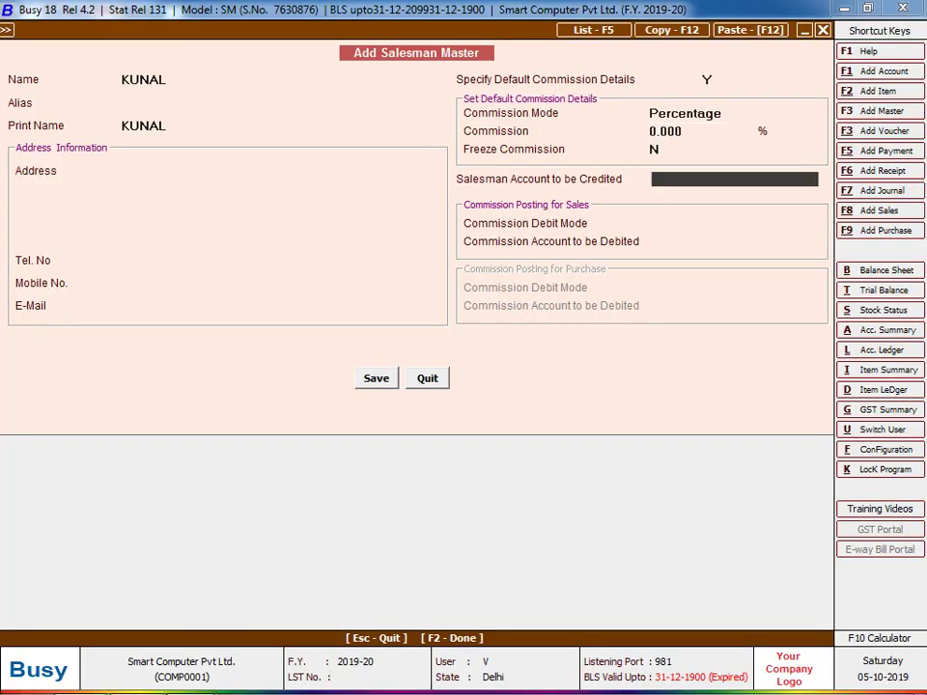
click(700, 130)
text(25)
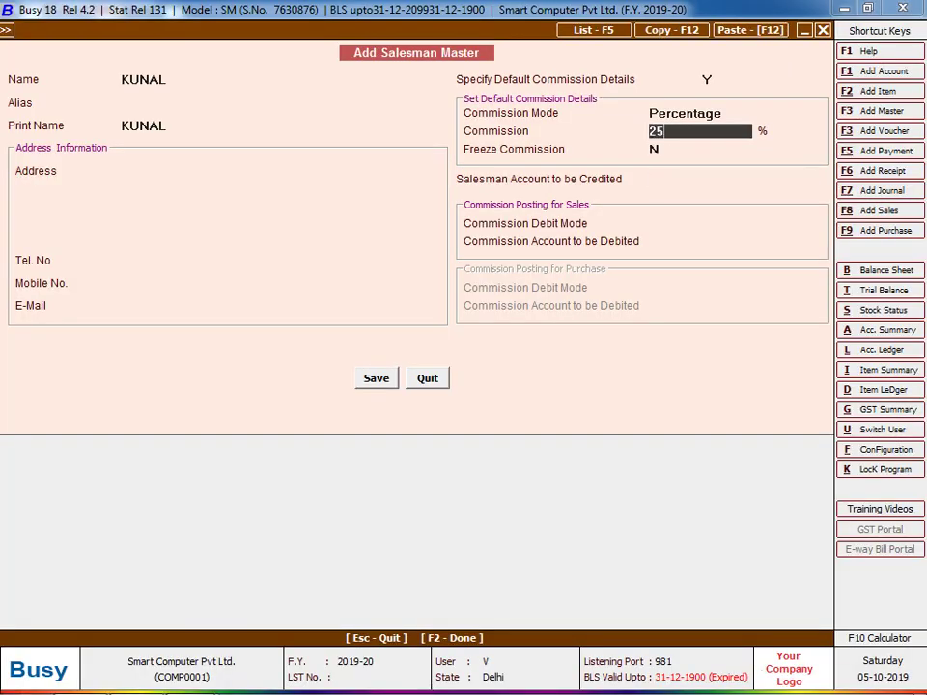
key(Return)
key(Return)
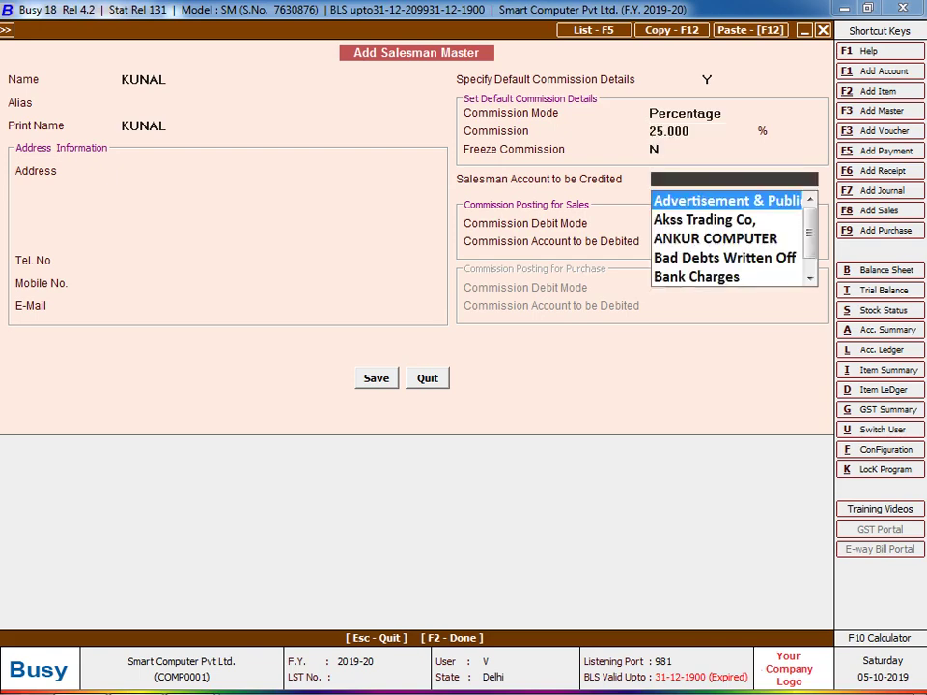
Step: Create a KUNAL account under Sundry Creditors and set Commission on Sales as the debit account
key(F3)
text(KUN)
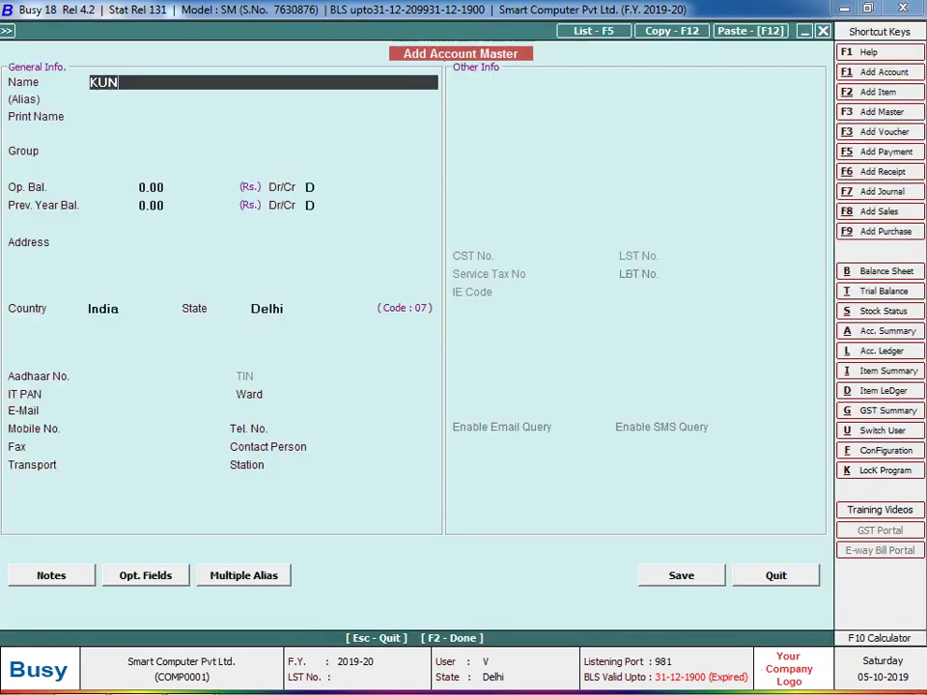
text(AL)
key(Return)
key(Return)
key(Return)
text(SUN)
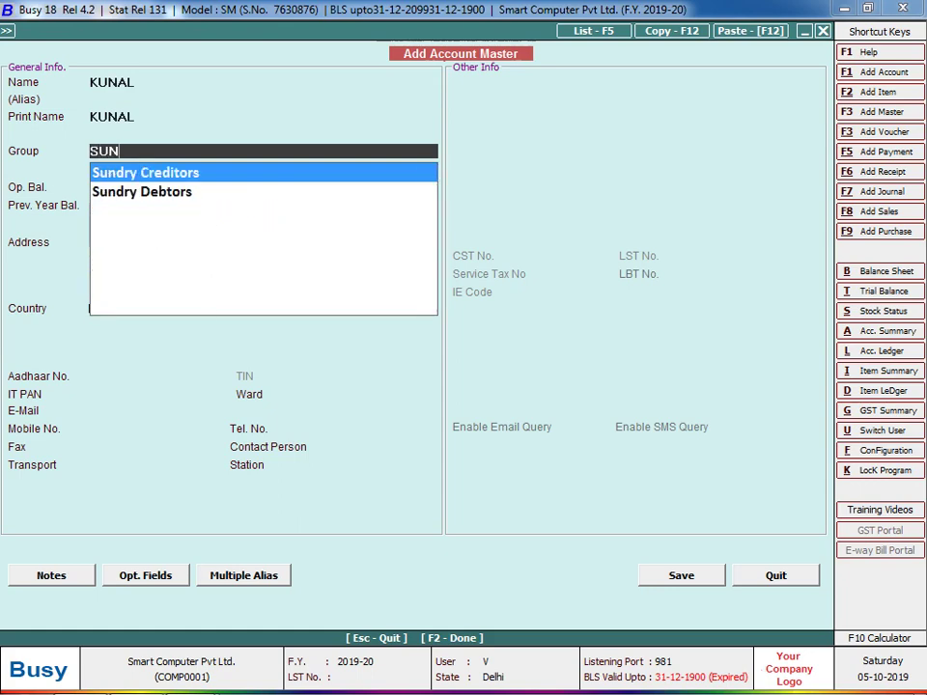
key(Return)
key(Return)
key(Return)
key(Return)
key(Return)
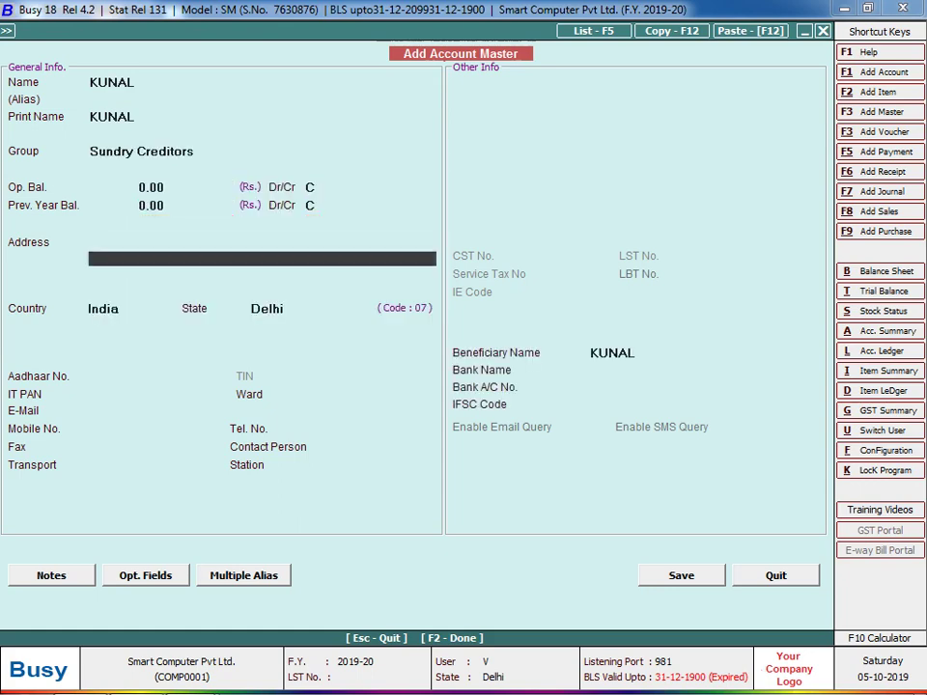
key(F2)
key(Return)
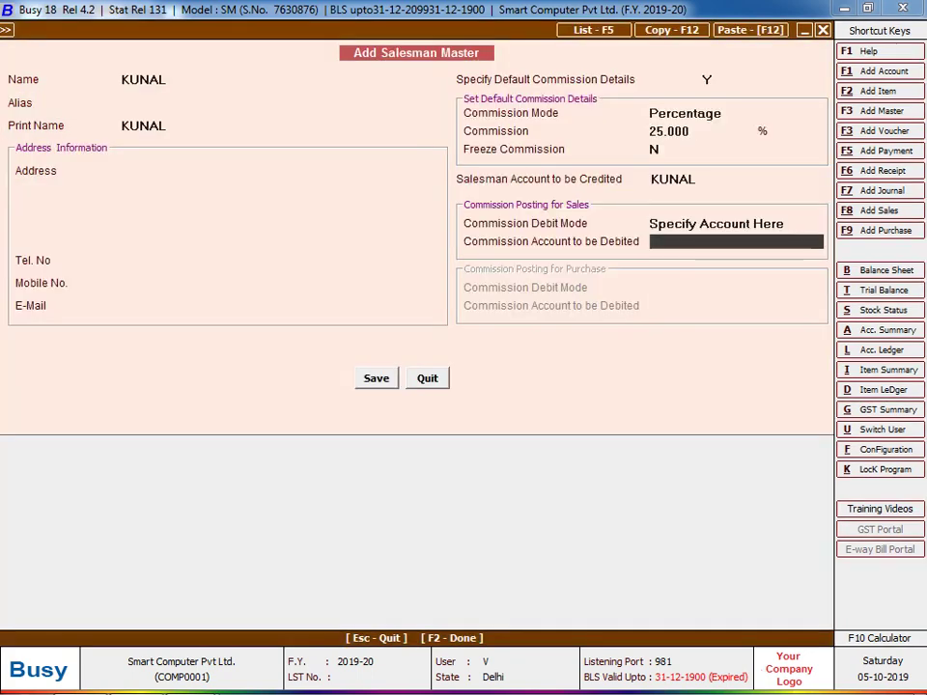
text(COM)
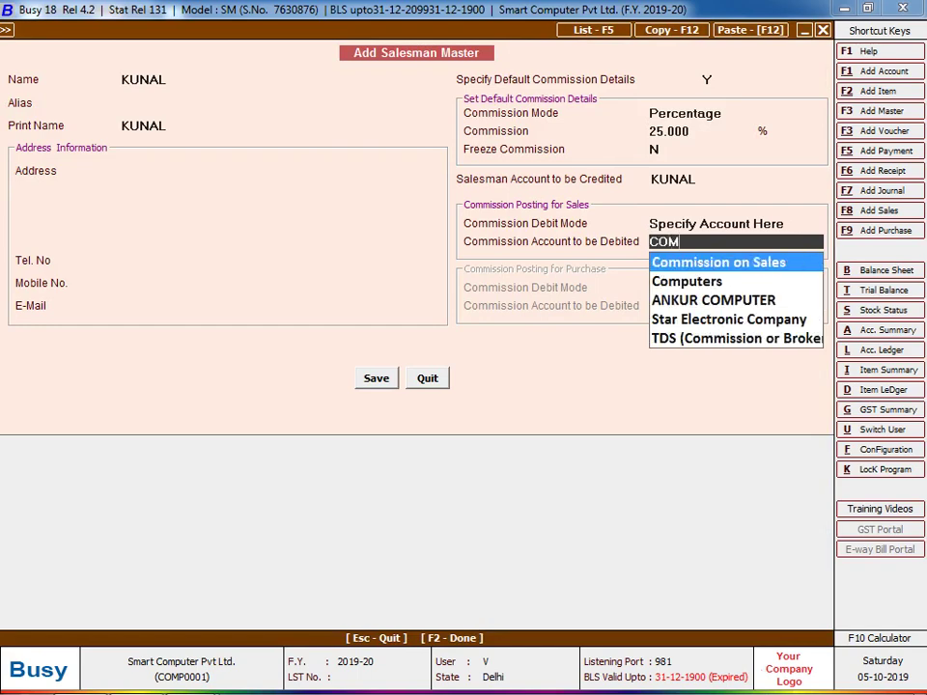
key(Return)
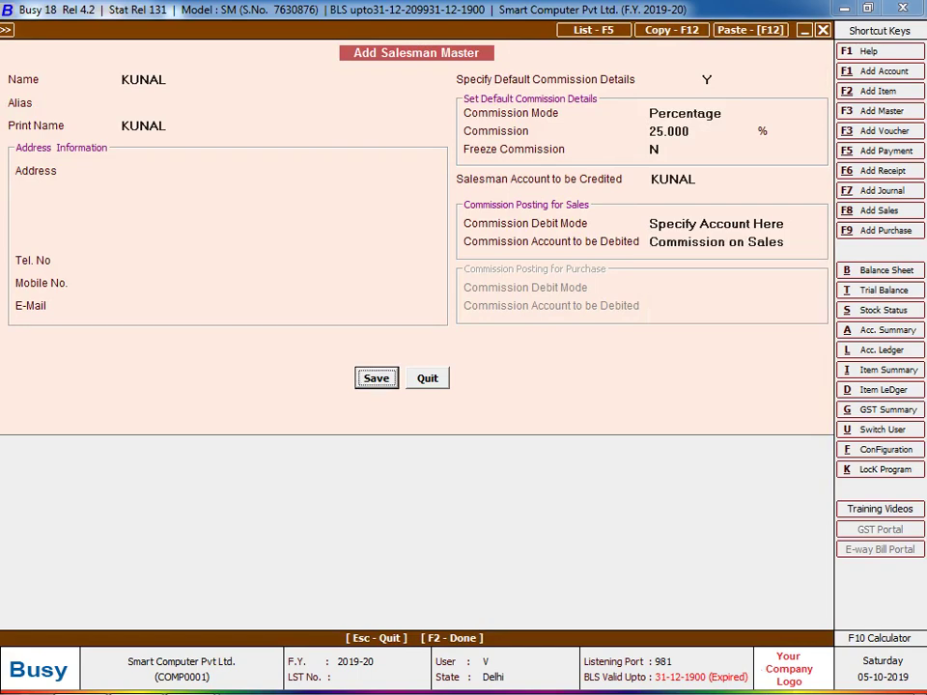
Step: Save the sales voucher with salesman KUNAL, declining to print the invoice
key(Return)
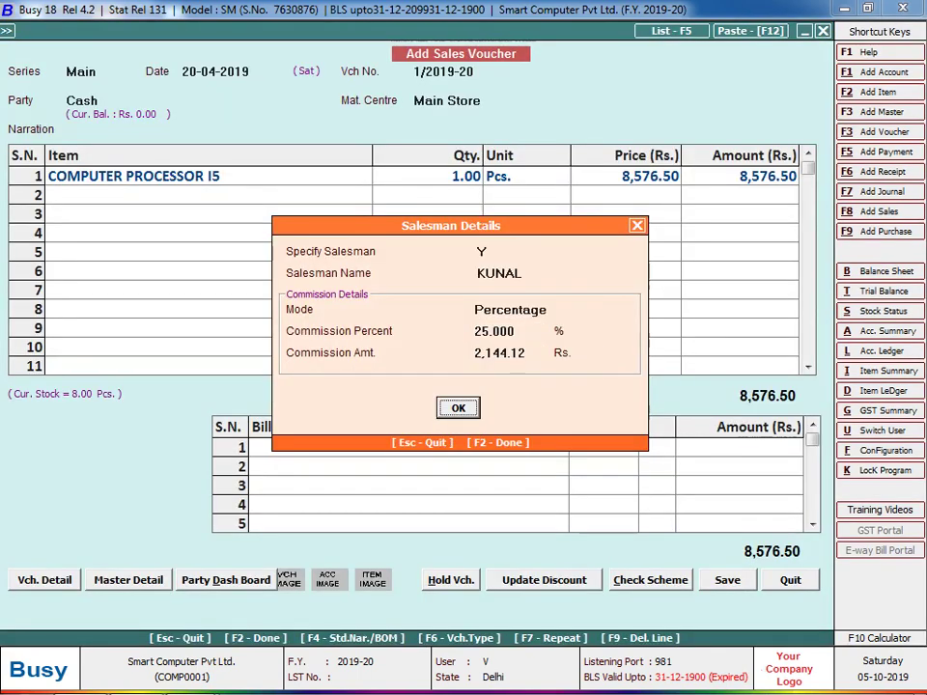
key(Return)
key(Return)
key(Return)
key(Return)
key(Return)
key(Return)
key(Return)
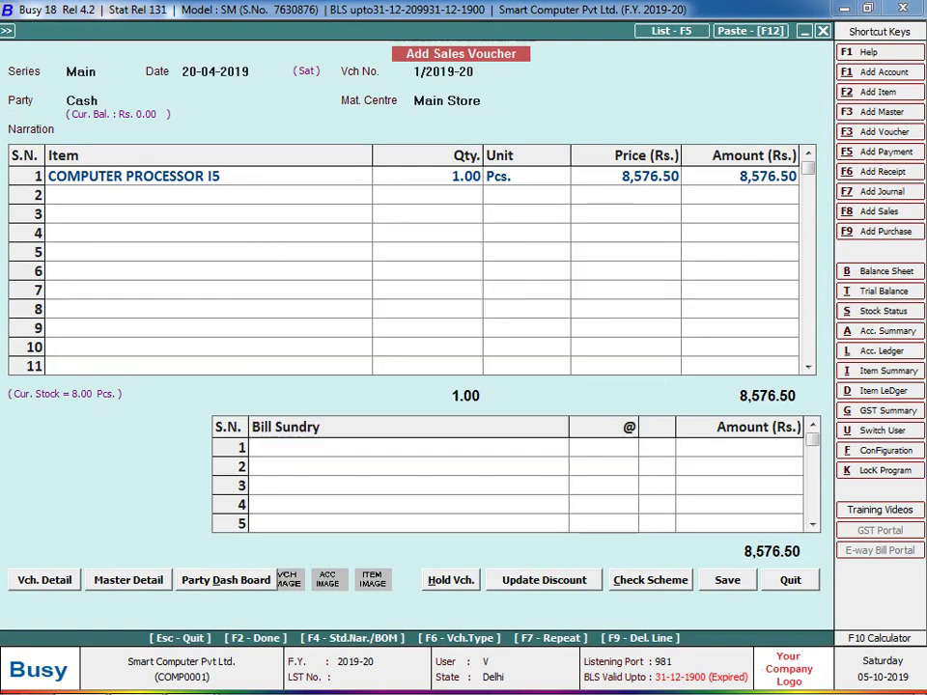
key(Return)
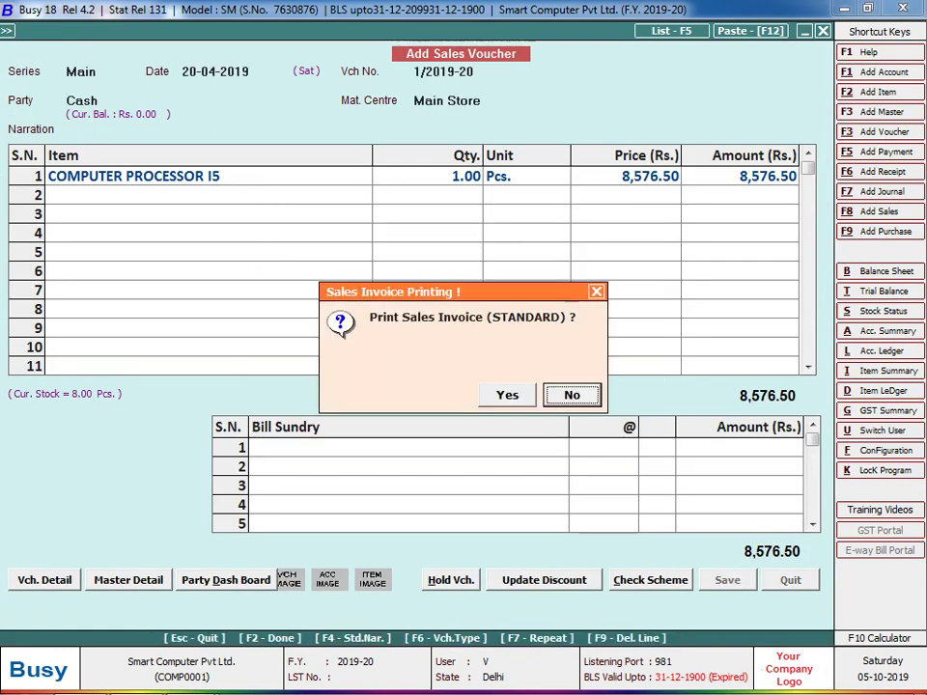
key(Return)
key(alt+l)
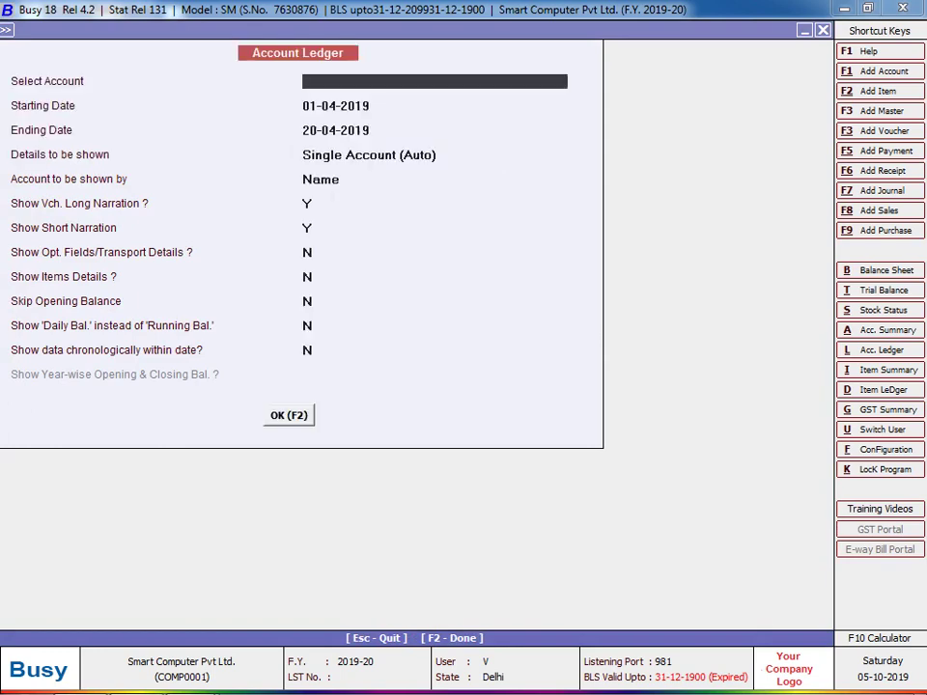
Step: View KUNAL's ledger showing the 2,144.12 commission and reopen that sales voucher
text(KUNAL)
key(Return)
key(F2)
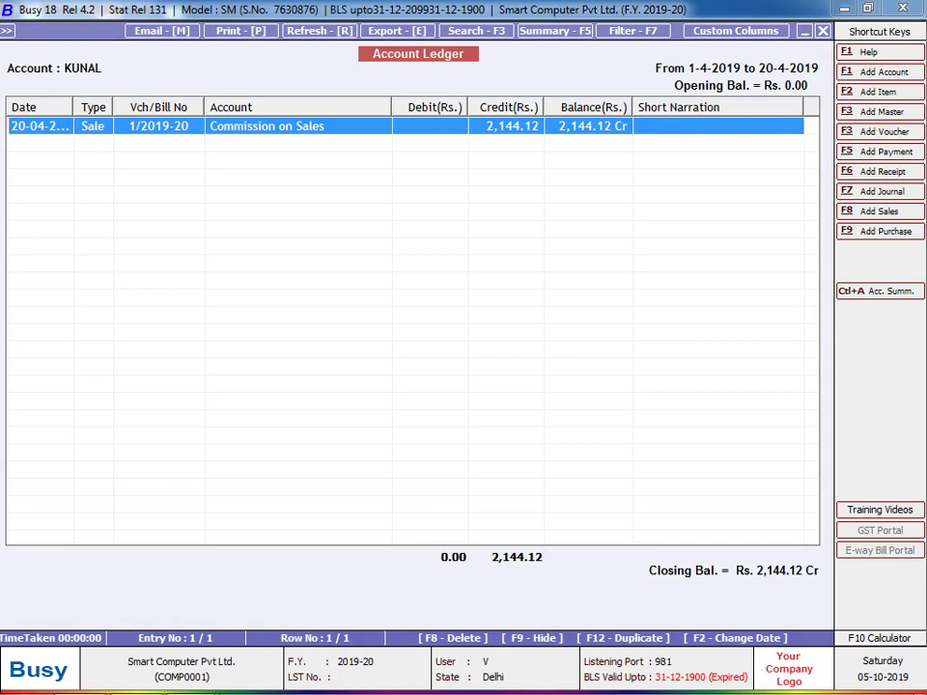
key(Return)
key(Return)
key(Return)
key(Return)
key(Return)
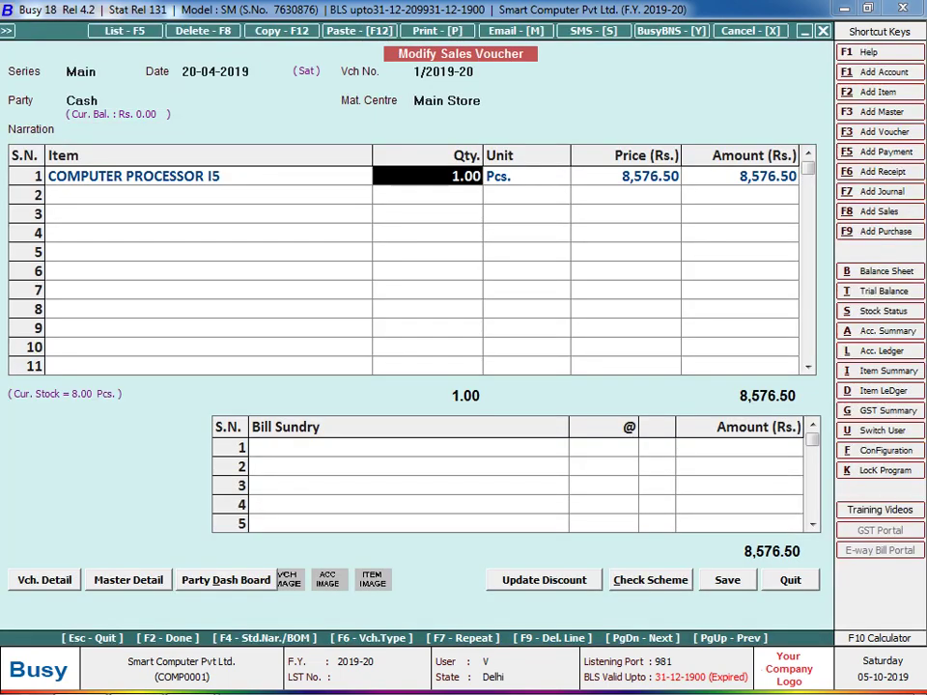
Step: Open Voucher Series Configuration settings for the Sales Main series
key(alt+f)
key(Down)
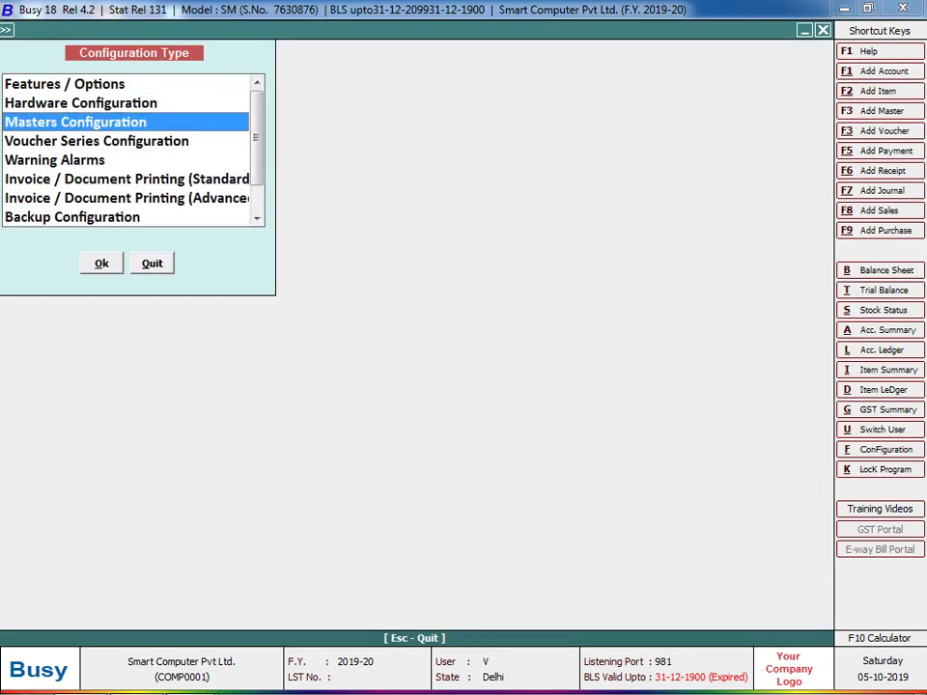
key(Return)
key(Escape)
key(Down)
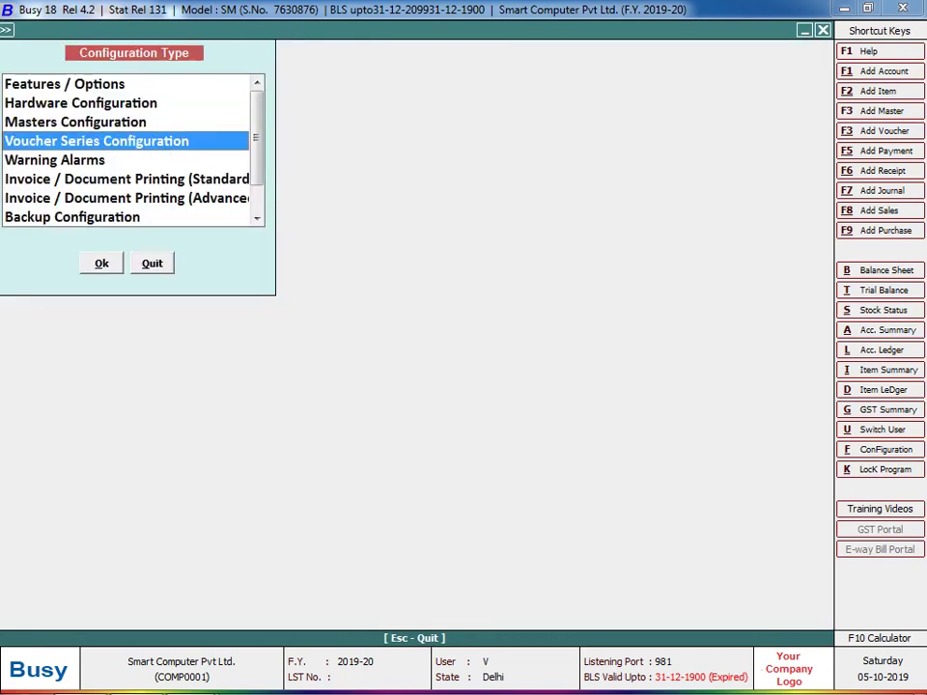
key(Return)
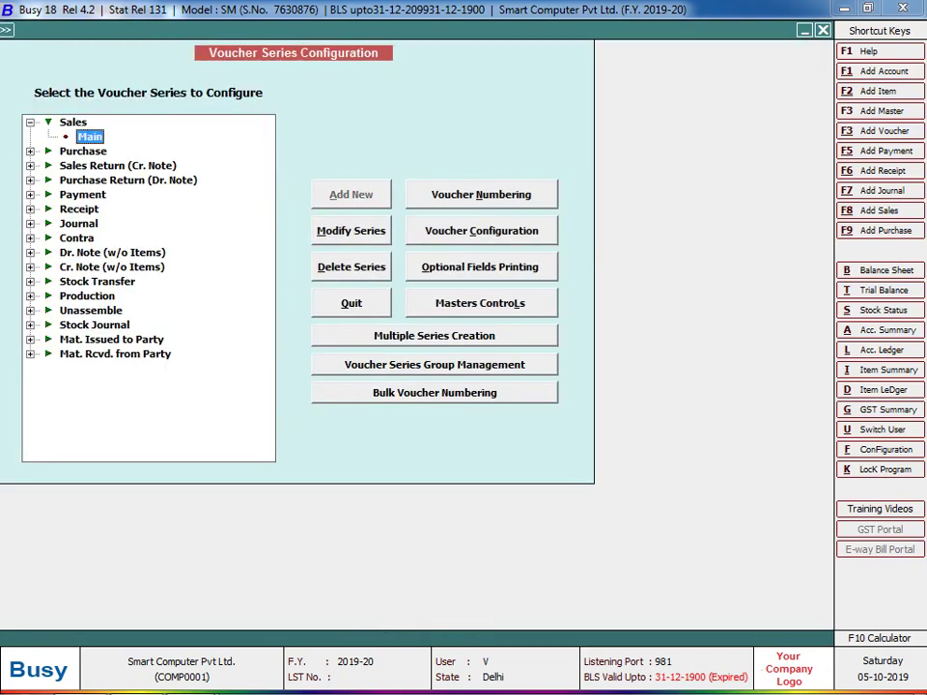
key(alt+c)
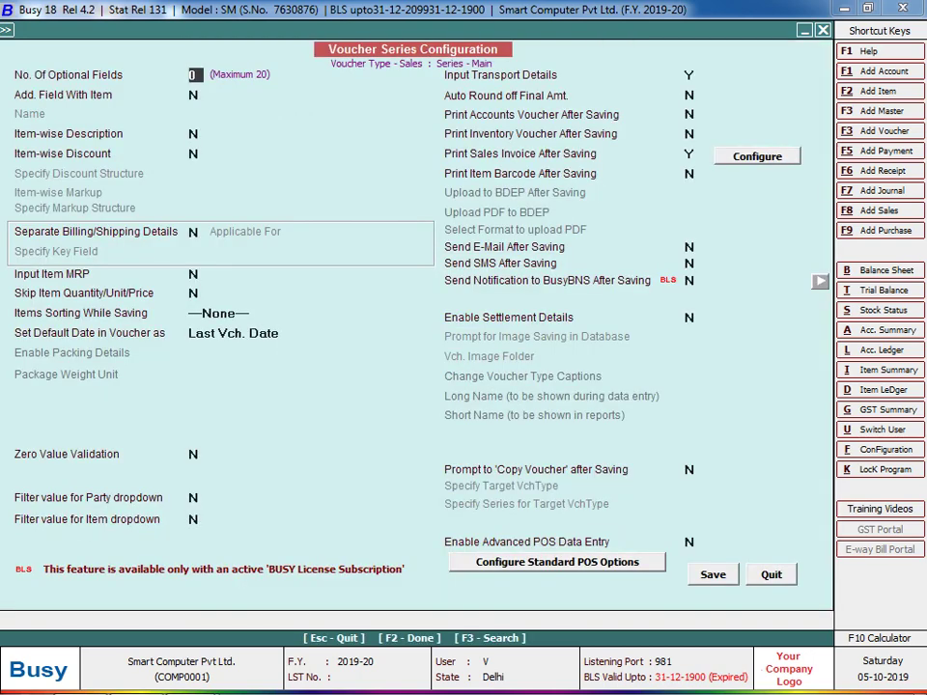
Step: Turn on item-wise discount as Simple Discount, % of Price, and save the configuration
key(Return)
key(Return)
key(Return)
key(y)
key(Return)
key(Return)
key(F2)
key(Return)
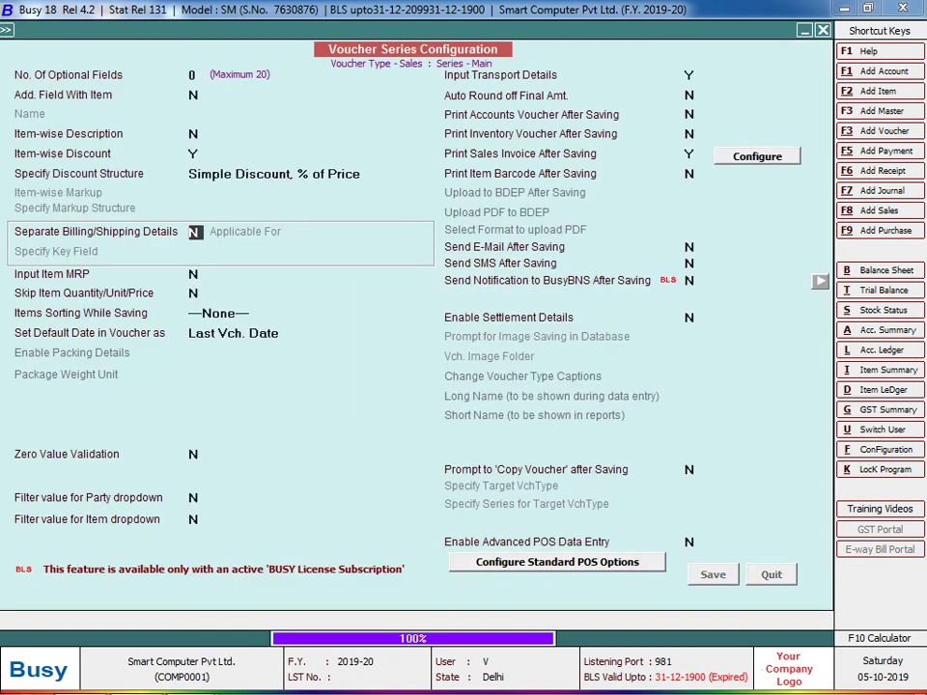
key(Escape)
key(Escape)
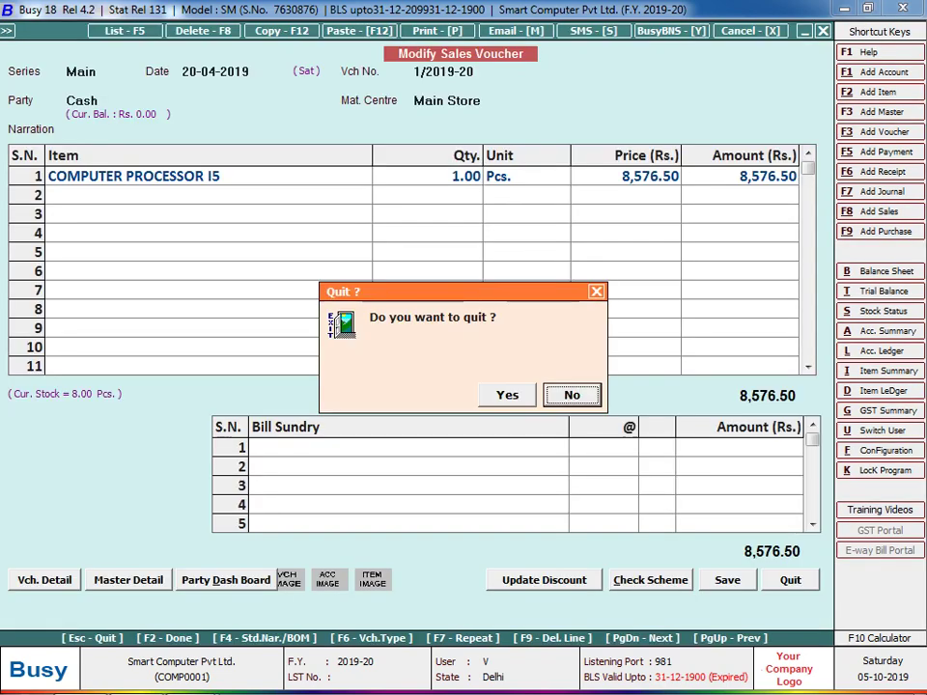
key(n)
key(Return)
key(Return)
key(Return)
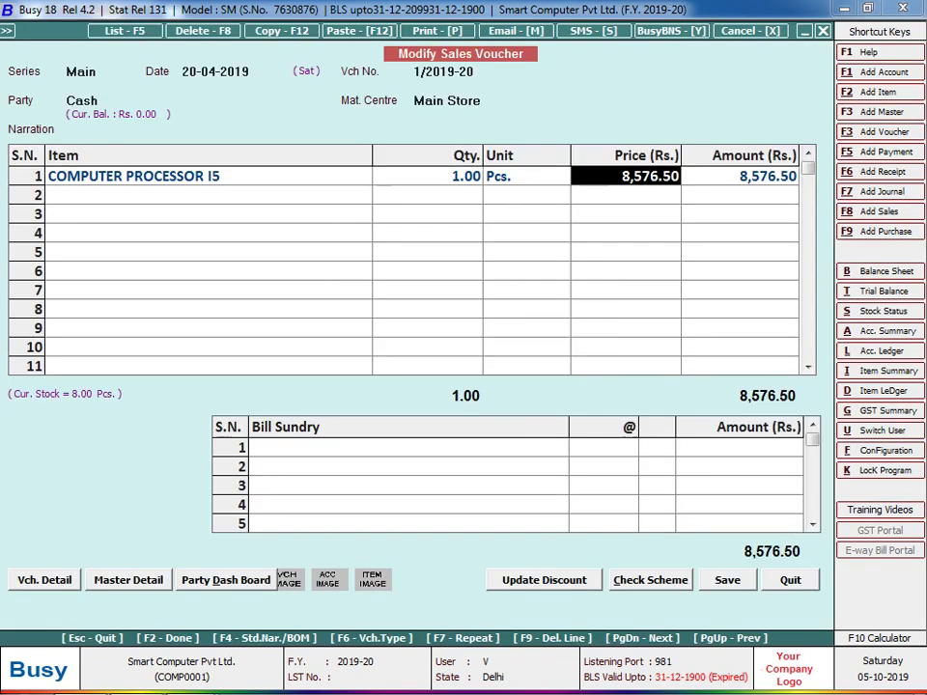
Step: Quit the sales voucher and KUNAL's account ledger without changes
click(208, 176)
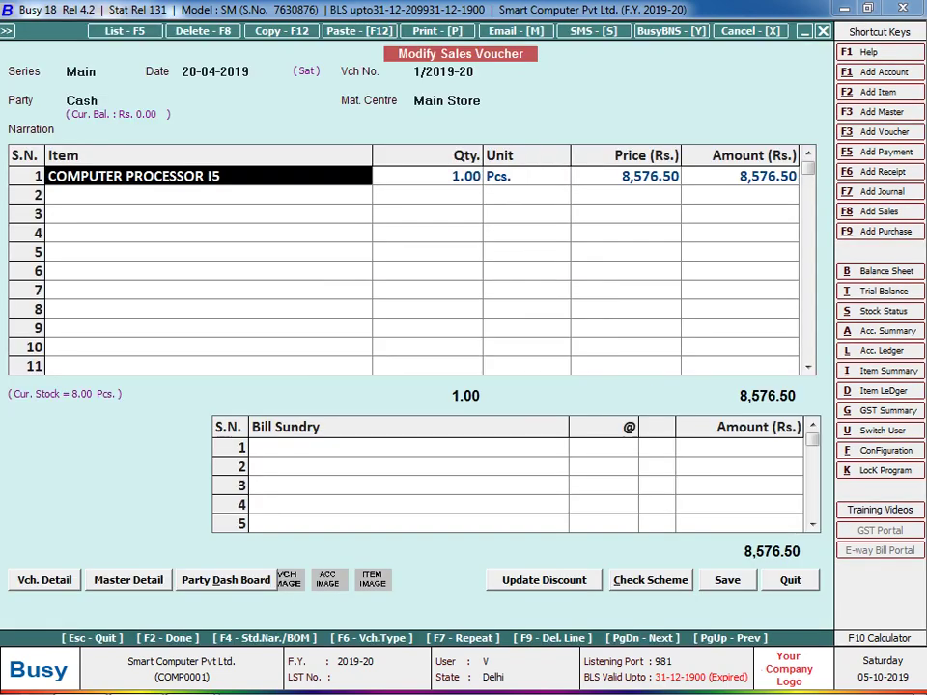
key(Escape)
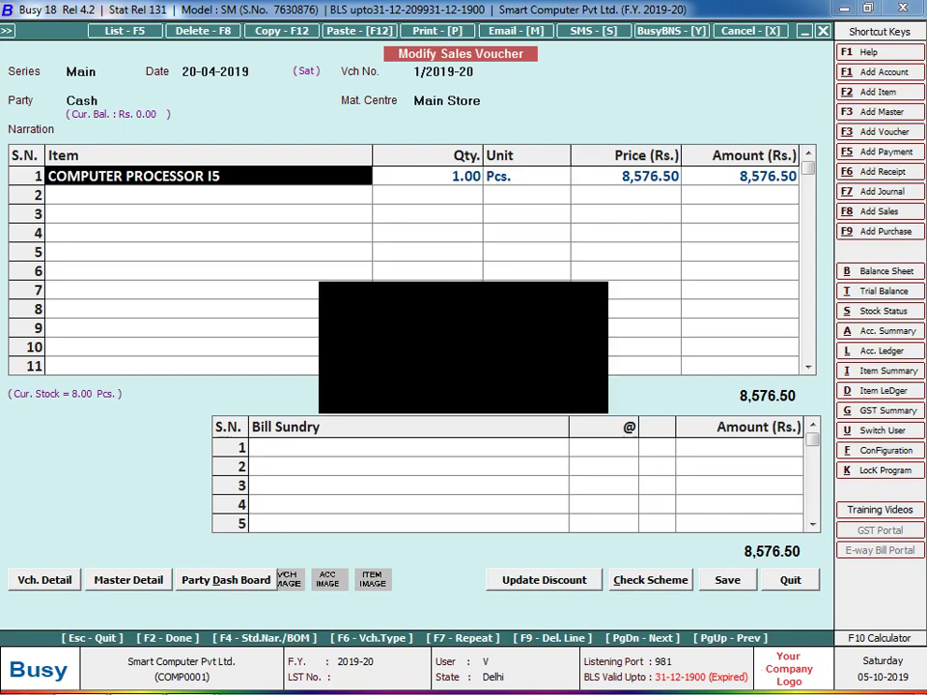
key(y)
key(F8)
key(Escape)
Step: Review the Features / Options sections down to Enquiry and Support, then exit
key(y)
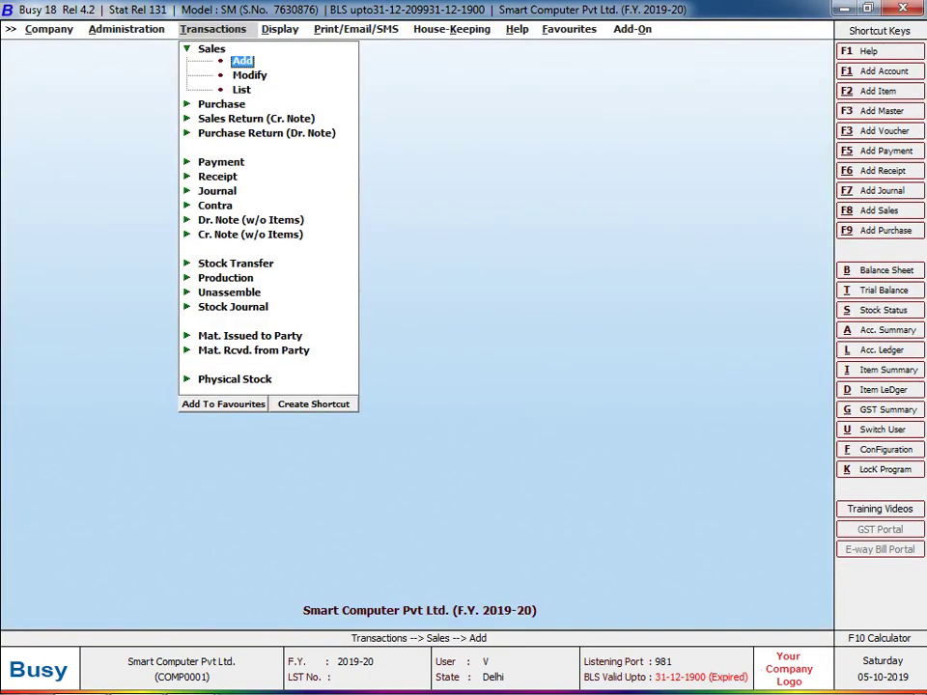
key(Left)
key(Down)
key(Down)
key(Return)
key(Return)
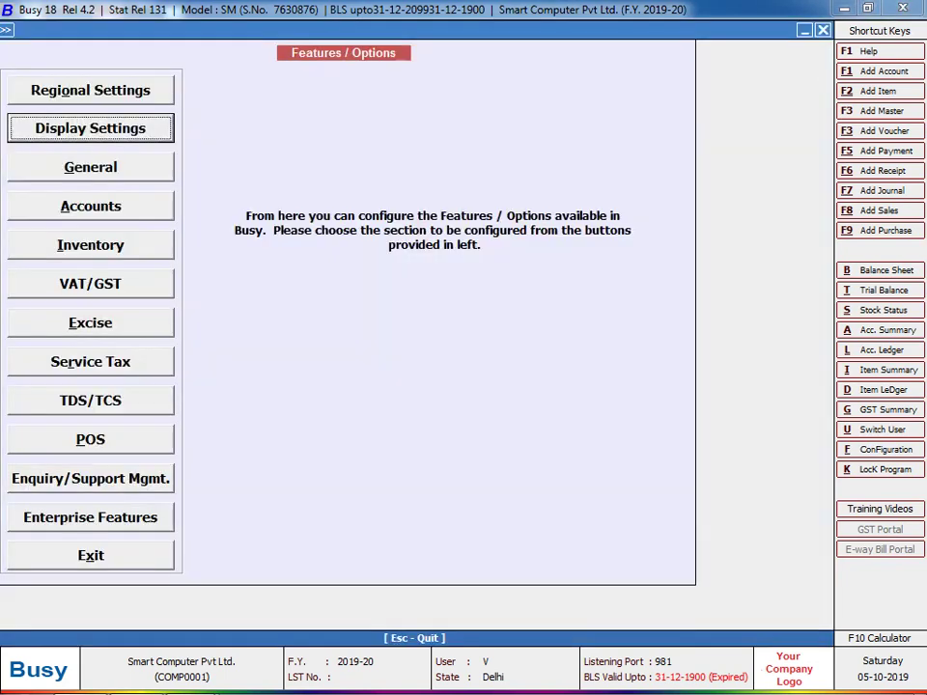
key(Up)
key(Down)
key(Down)
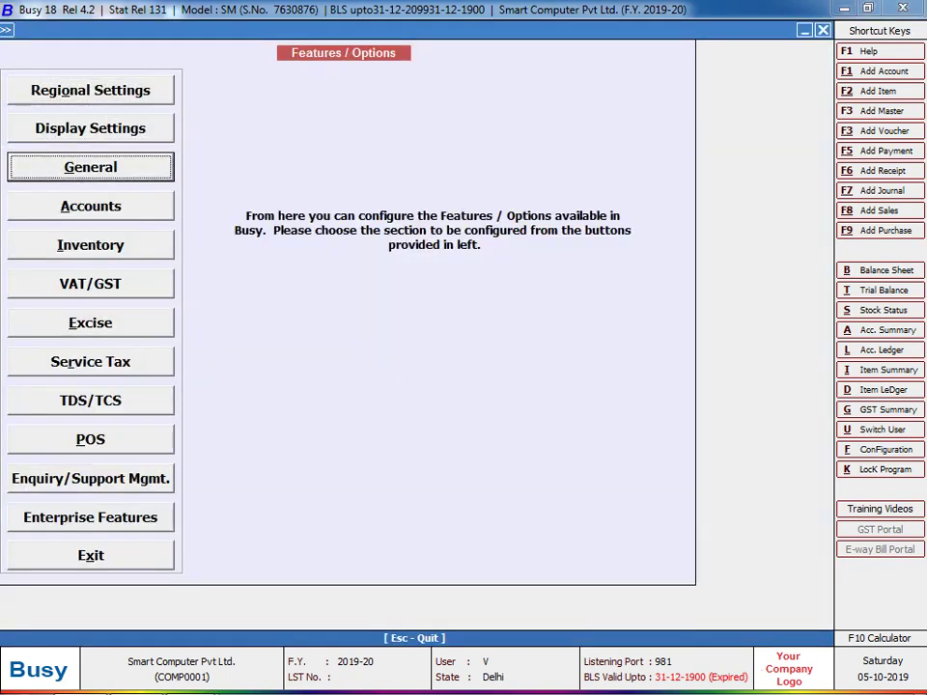
key(Down)
key(Down)
key(Down)
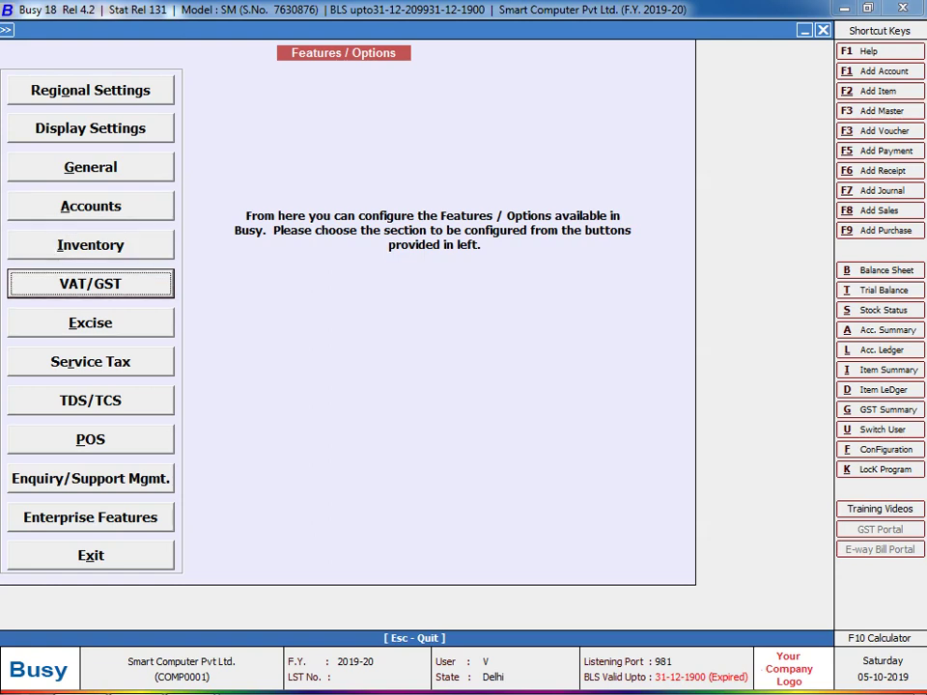
key(Down)
key(Down)
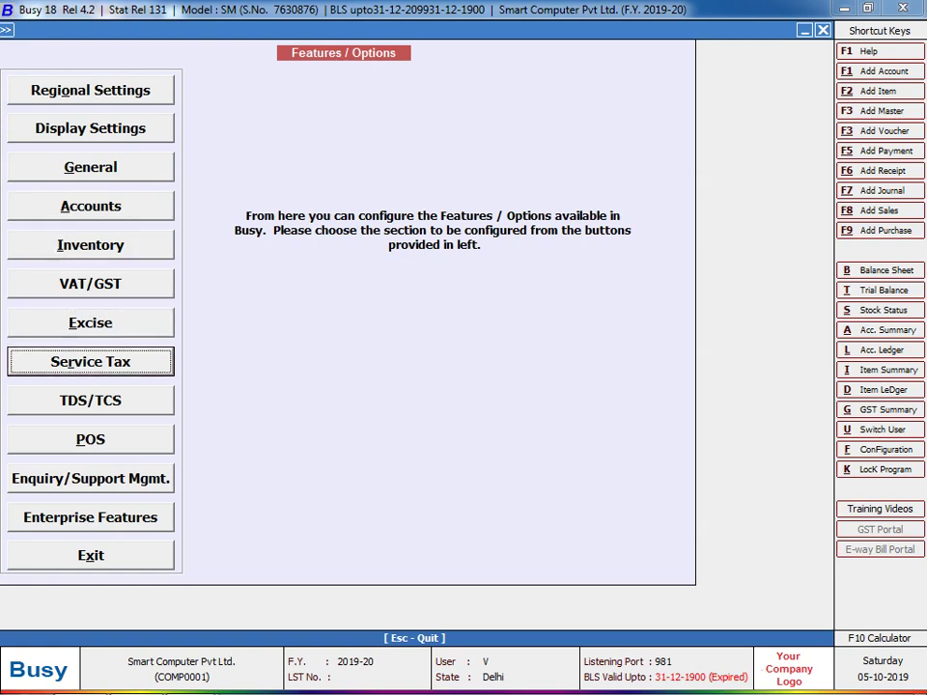
key(Down)
key(Down)
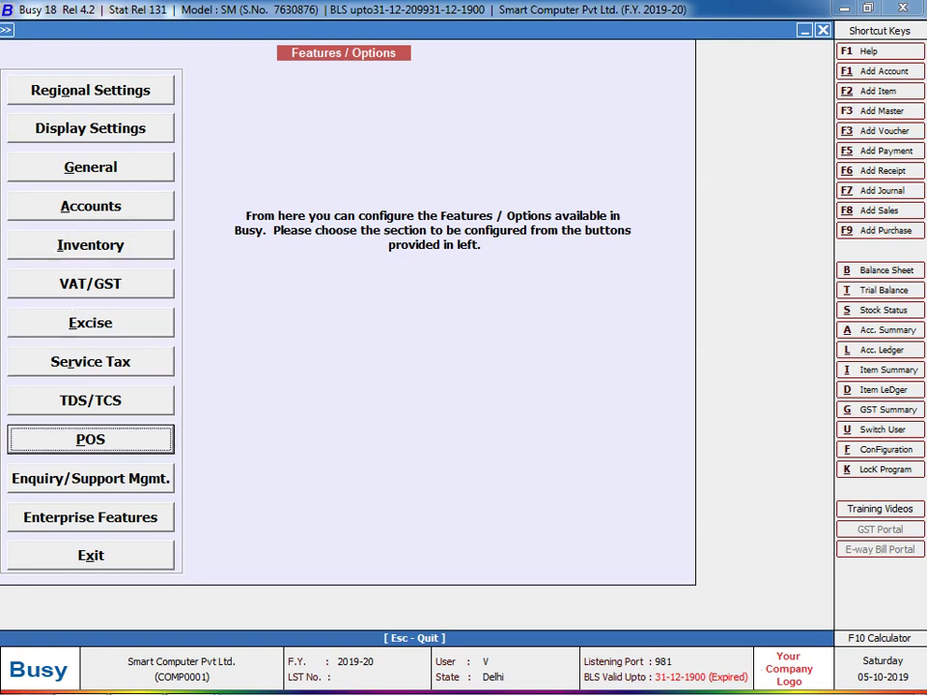
key(Down)
key(Down)
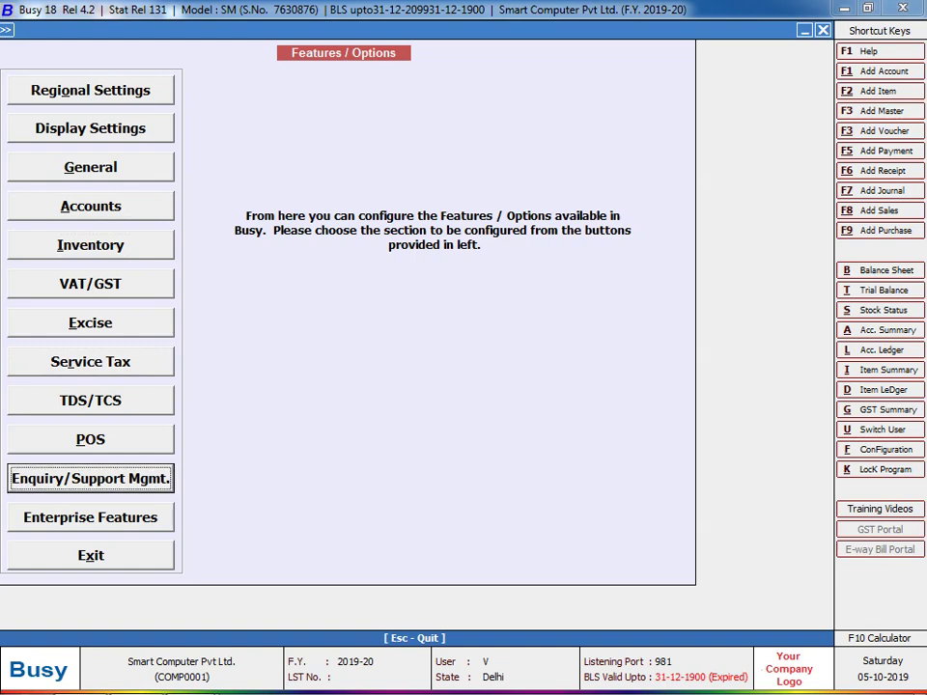
key(Down)
key(Down)
key(Return)
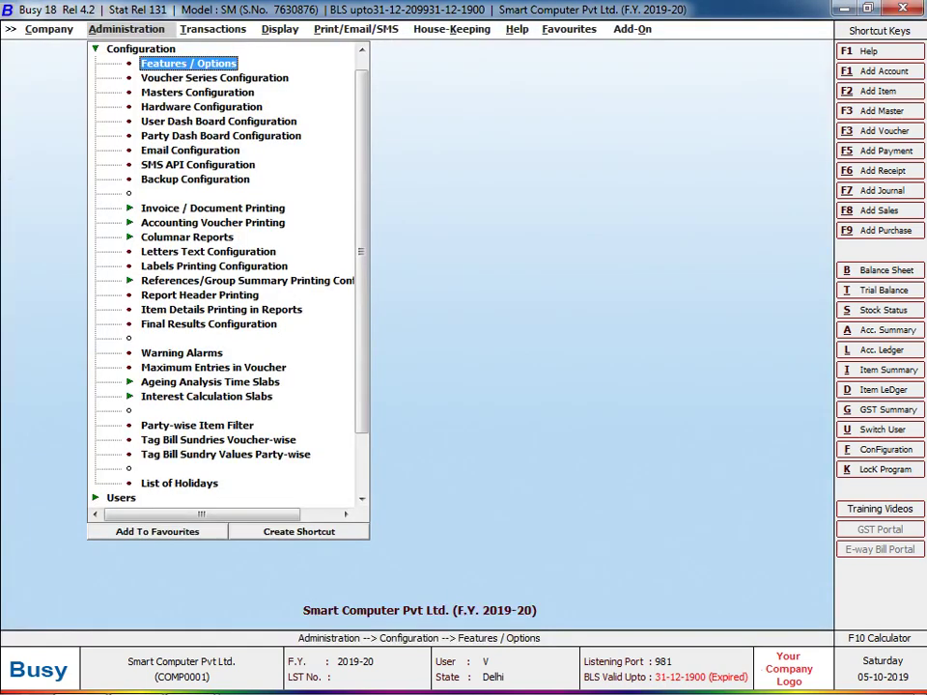
Step: Revisit the Configuration entries, then close the company and move to the Company options
click(214, 77)
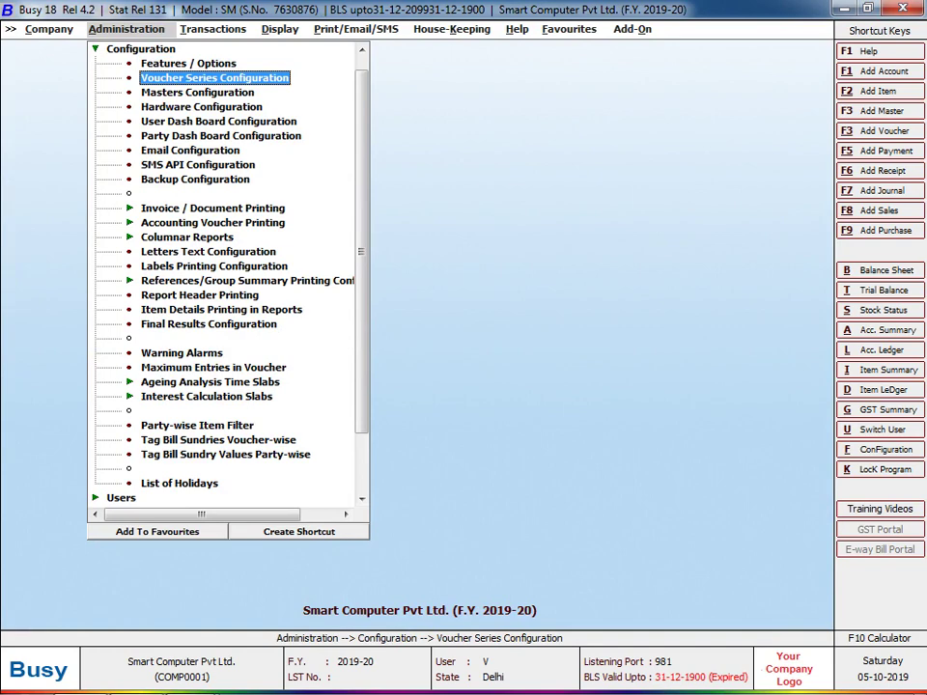
click(188, 63)
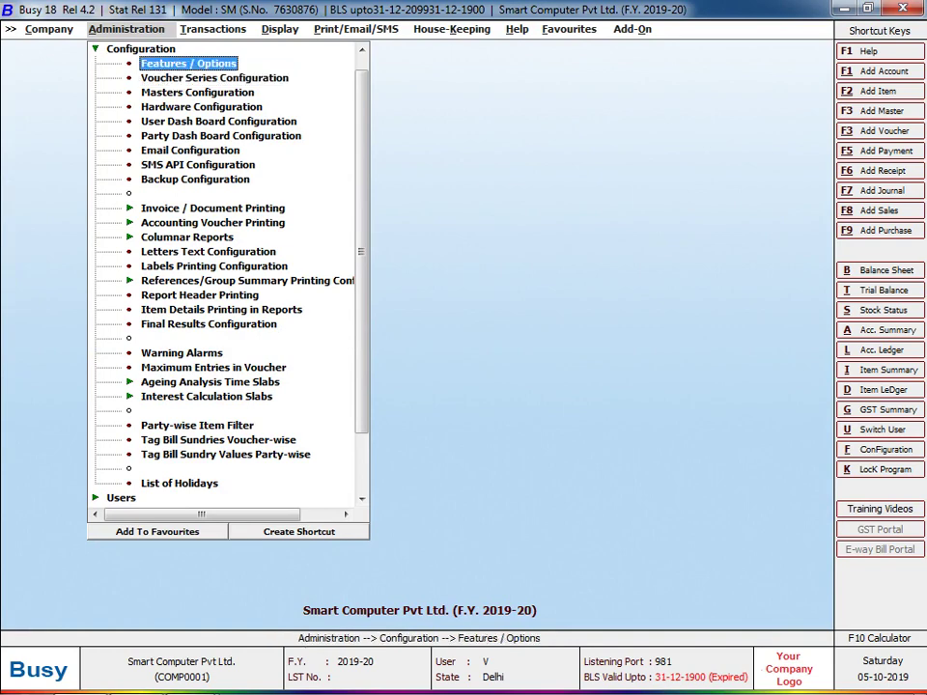
key(Escape)
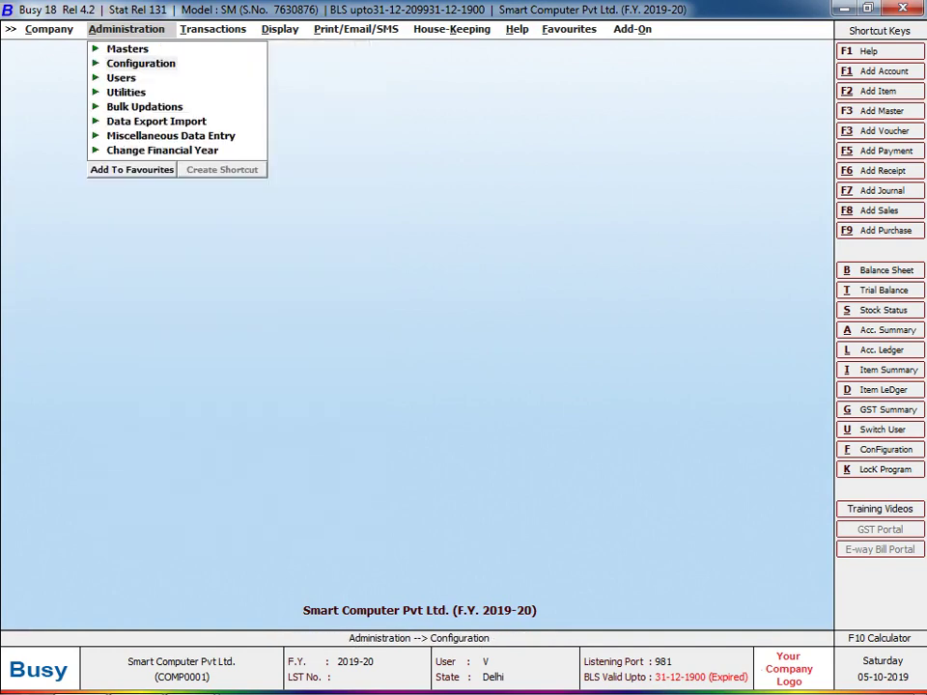
key(Right)
key(Left)
key(Return)
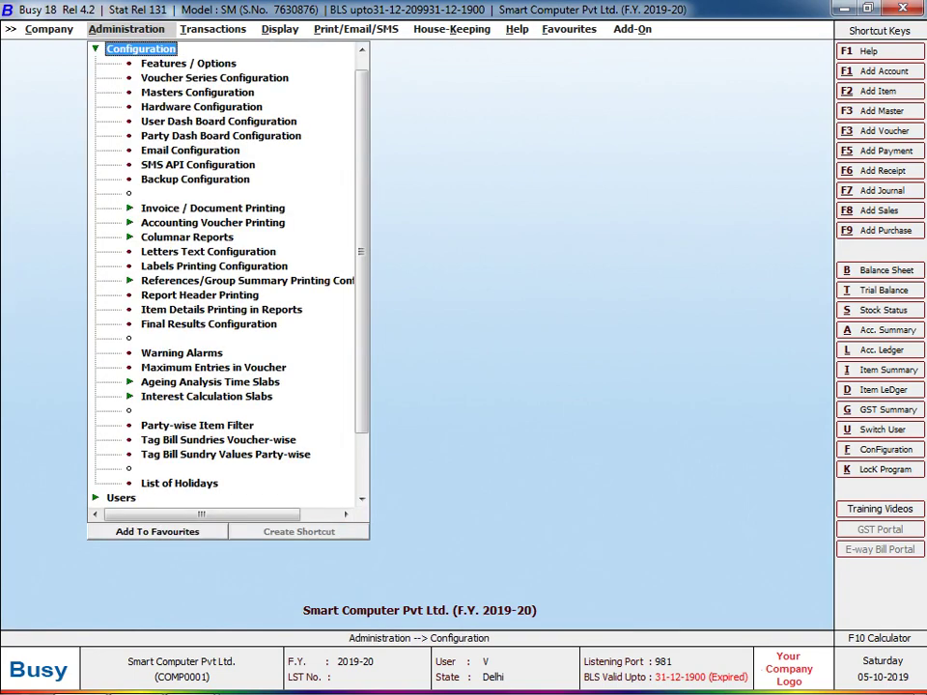
key(Escape)
key(Left)
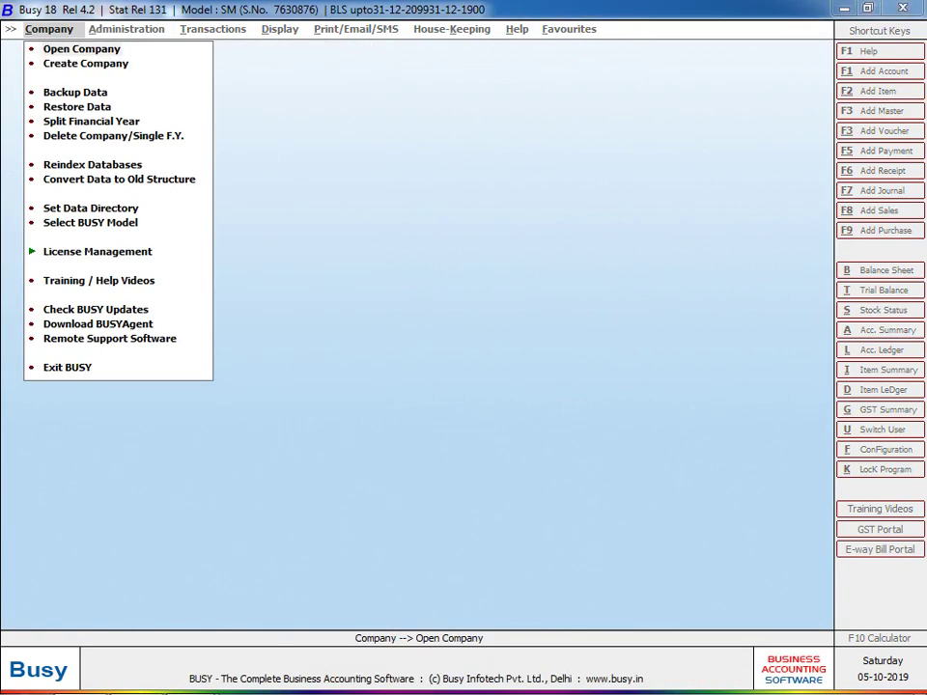
Step: Set the data directory to E:\12.6.2019\busy data
key(Return)
key(Down)
key(Escape)
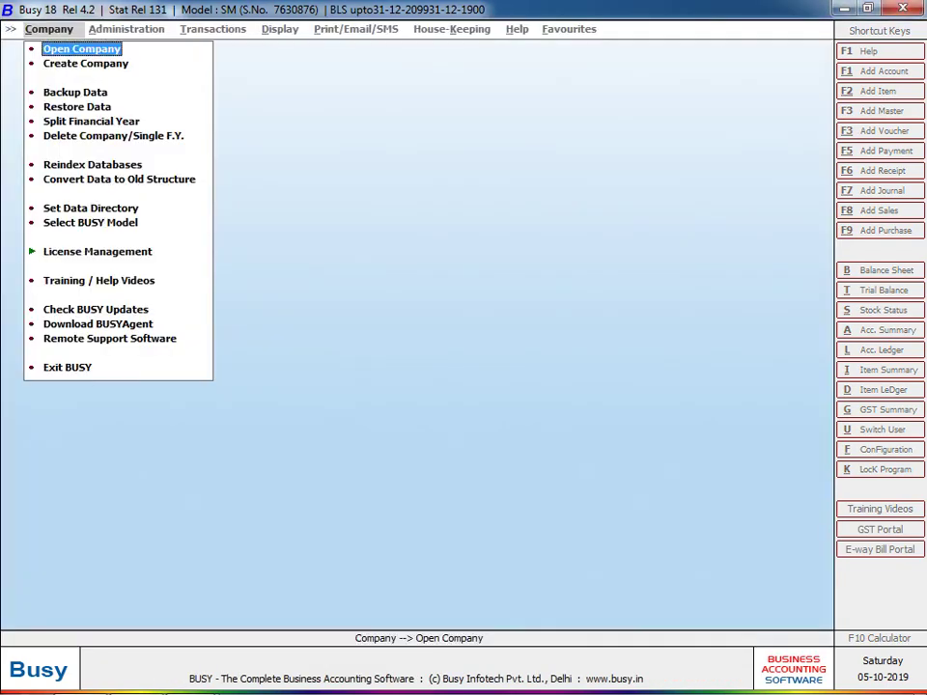
key(Down)
key(Down)
key(Down)
key(Down)
key(Return)
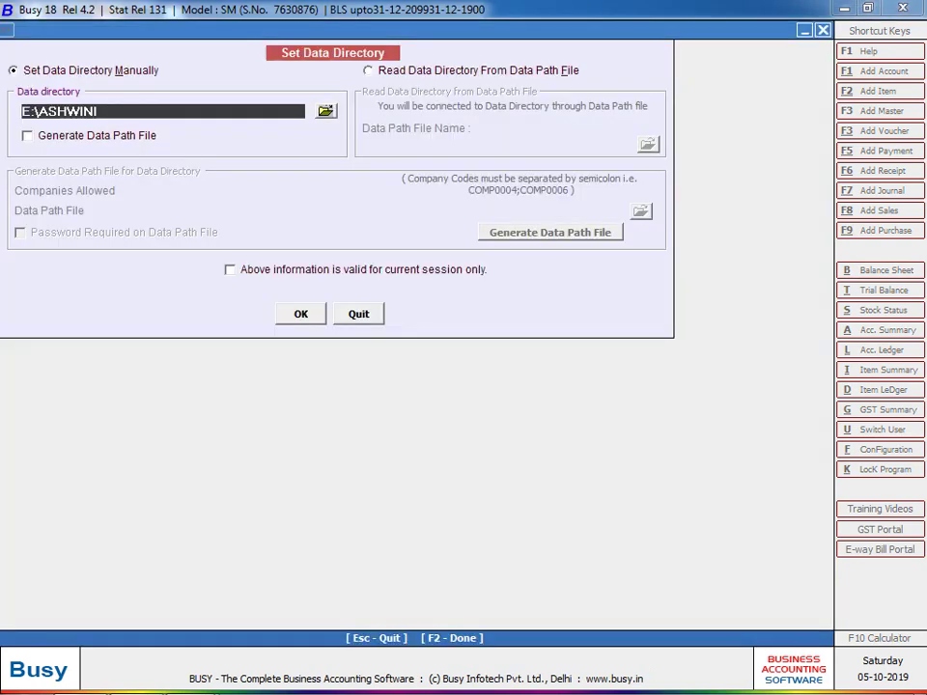
key(Tab)
key(Return)
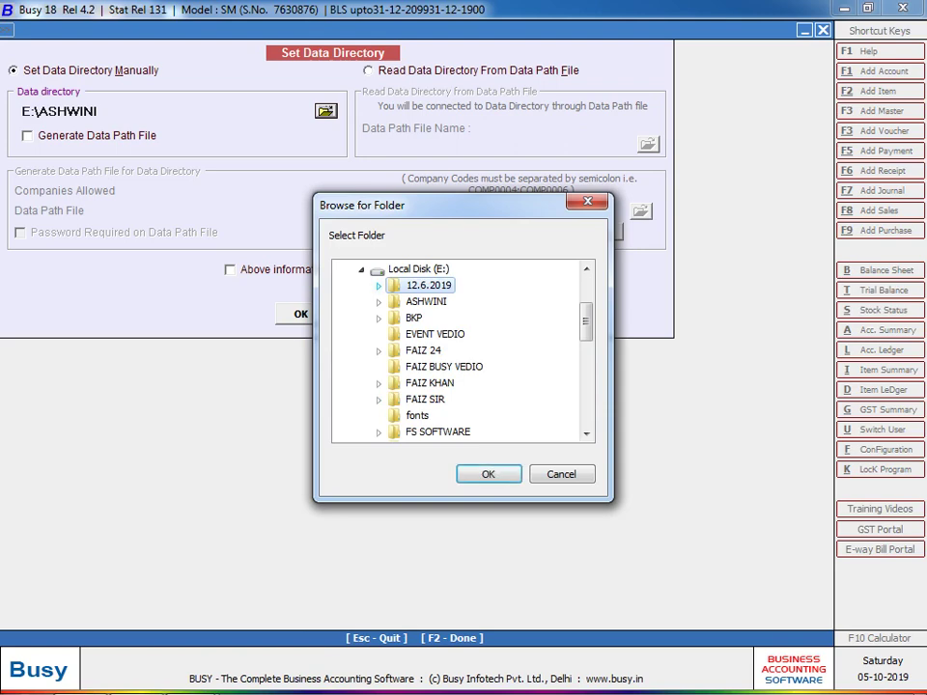
key(Right)
click(444, 318)
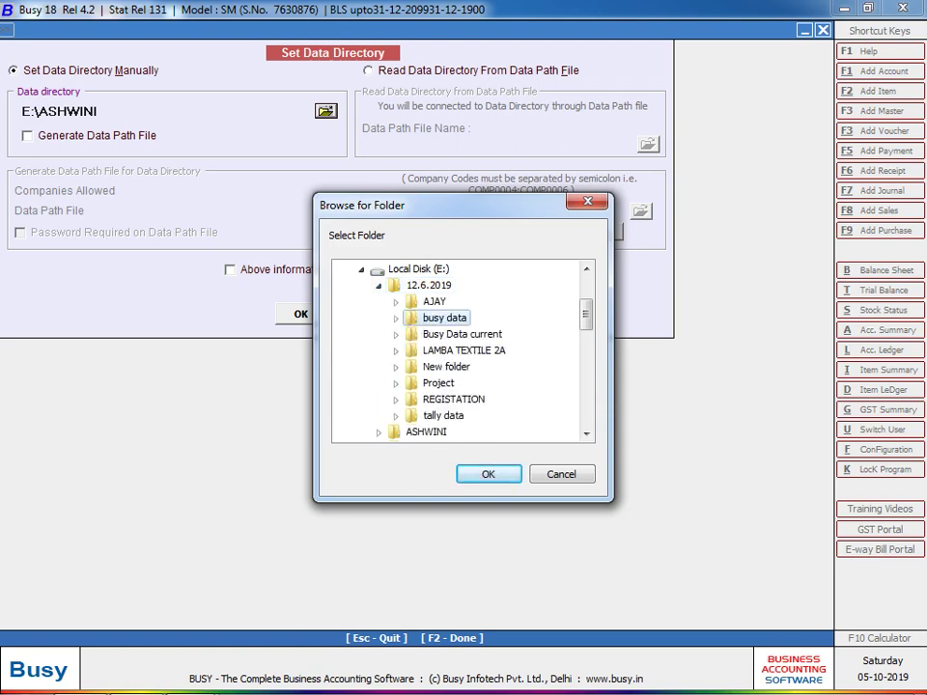
key(Return)
key(F2)
Step: Open LAMBA TEXTILES and enter the user name and password
key(Home)
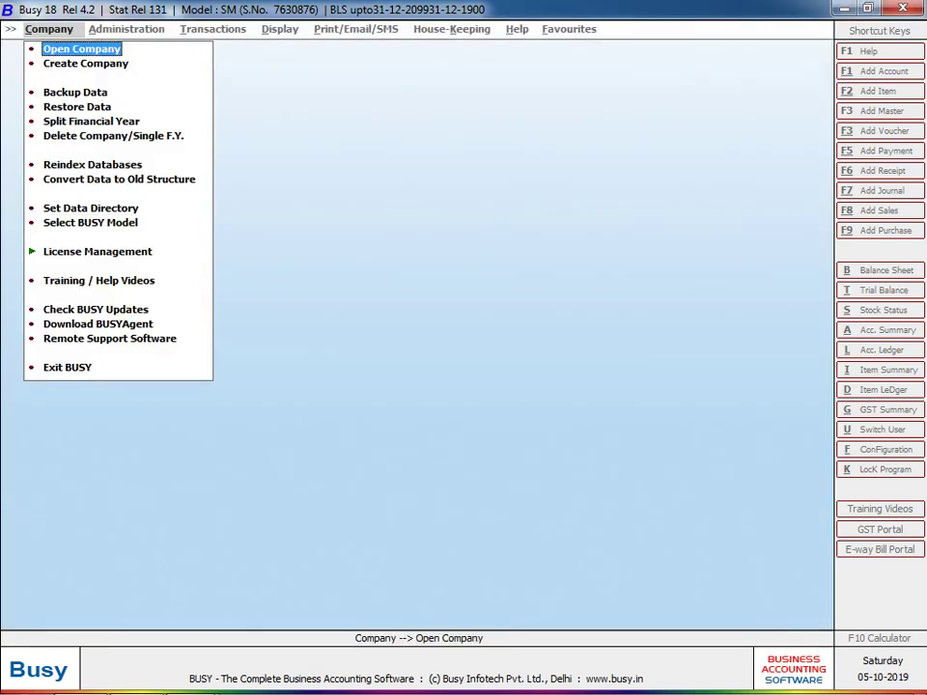
key(Return)
key(Down)
key(Down)
key(Down)
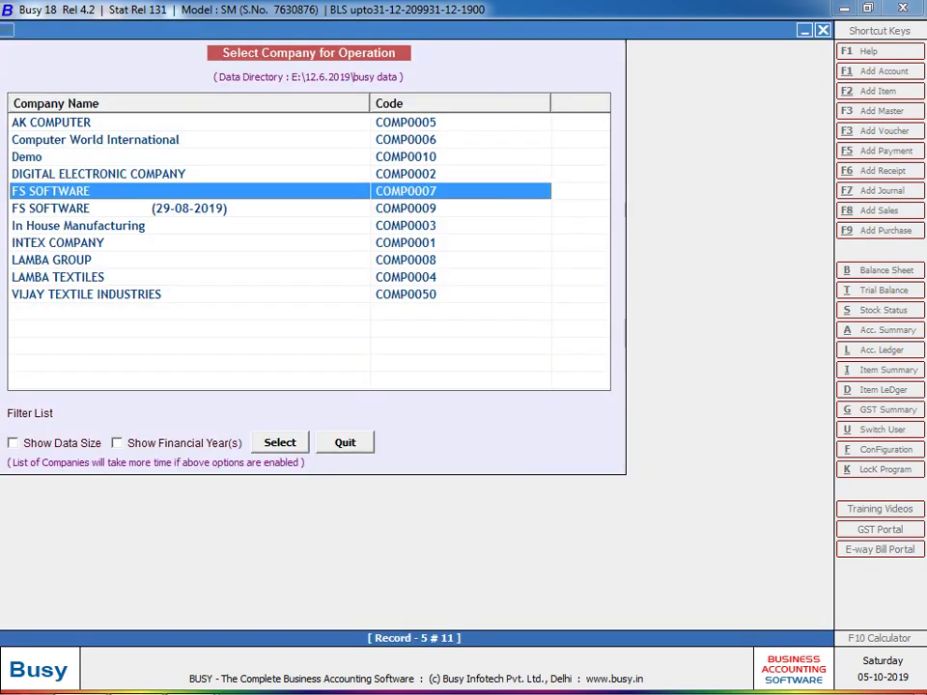
key(Down)
key(Down)
key(Down)
key(Down)
key(Down)
key(Return)
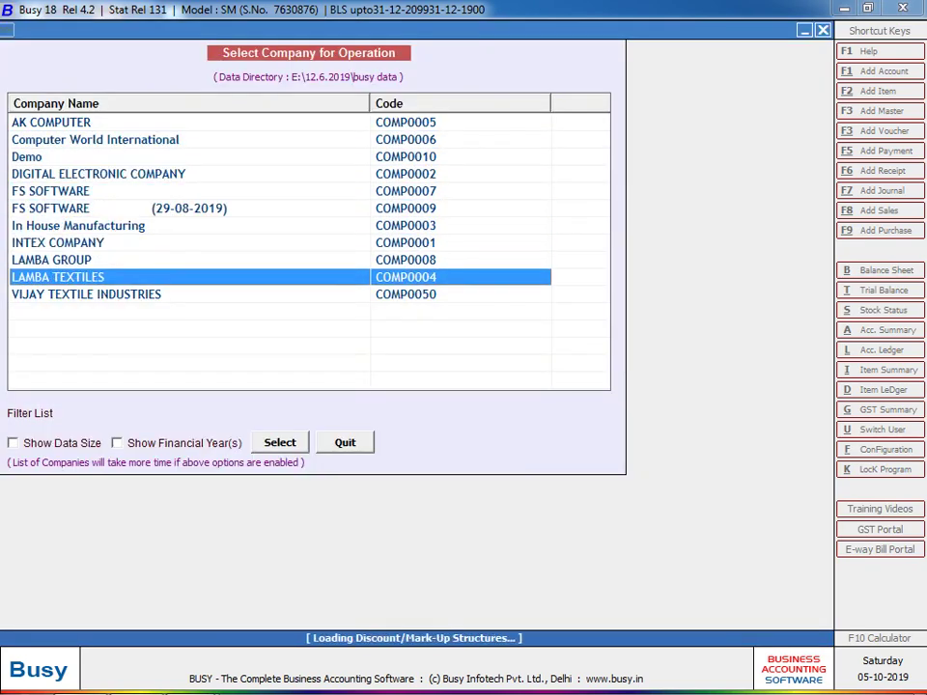
text(A)
key(Return)
text(a)
key(Return)
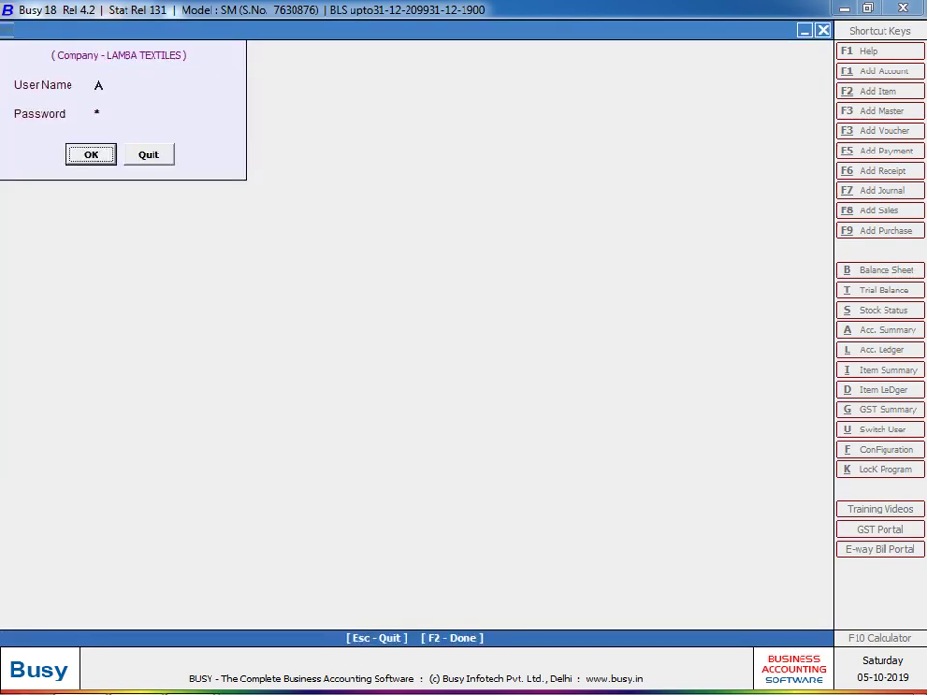
key(Return)
key(Right)
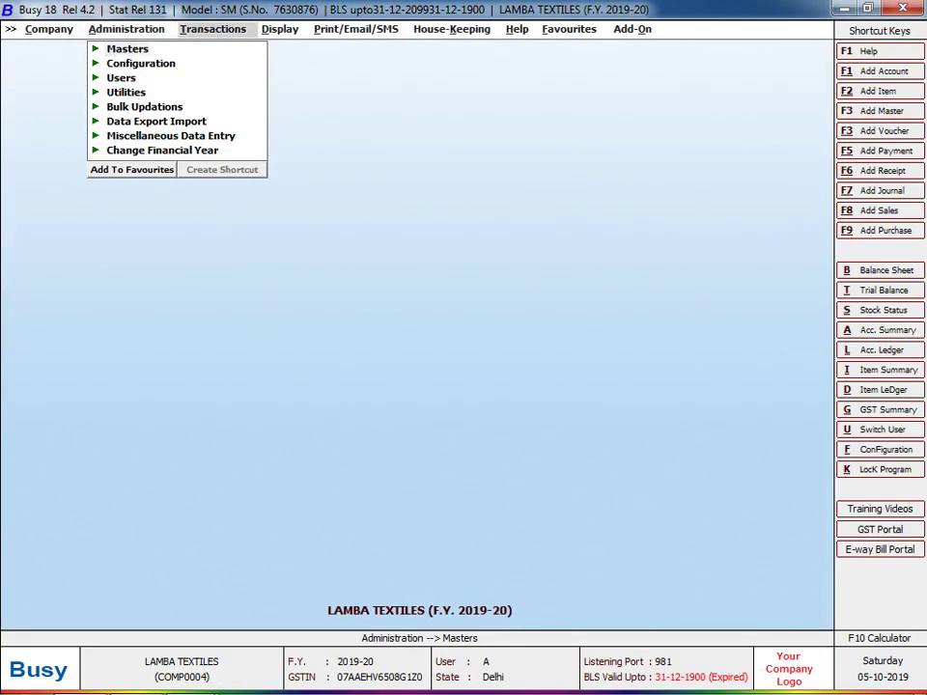
key(Left)
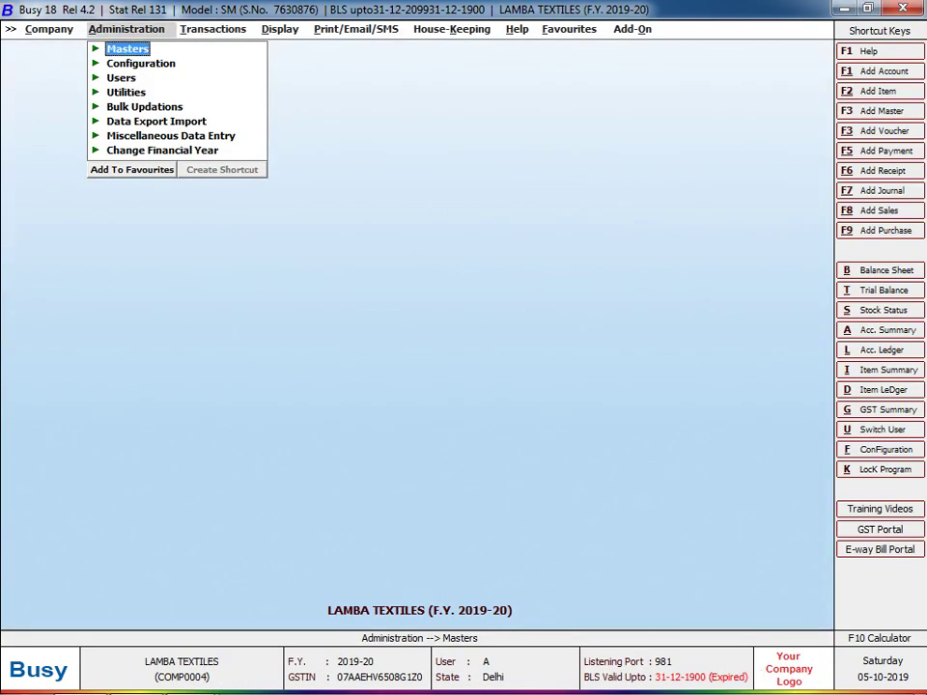
key(Down)
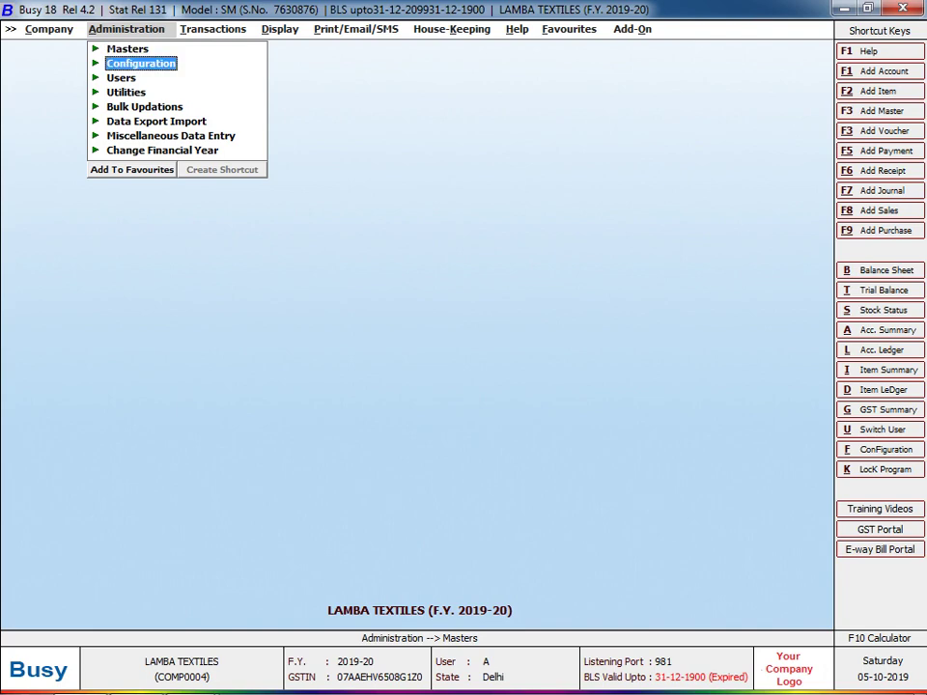
key(Return)
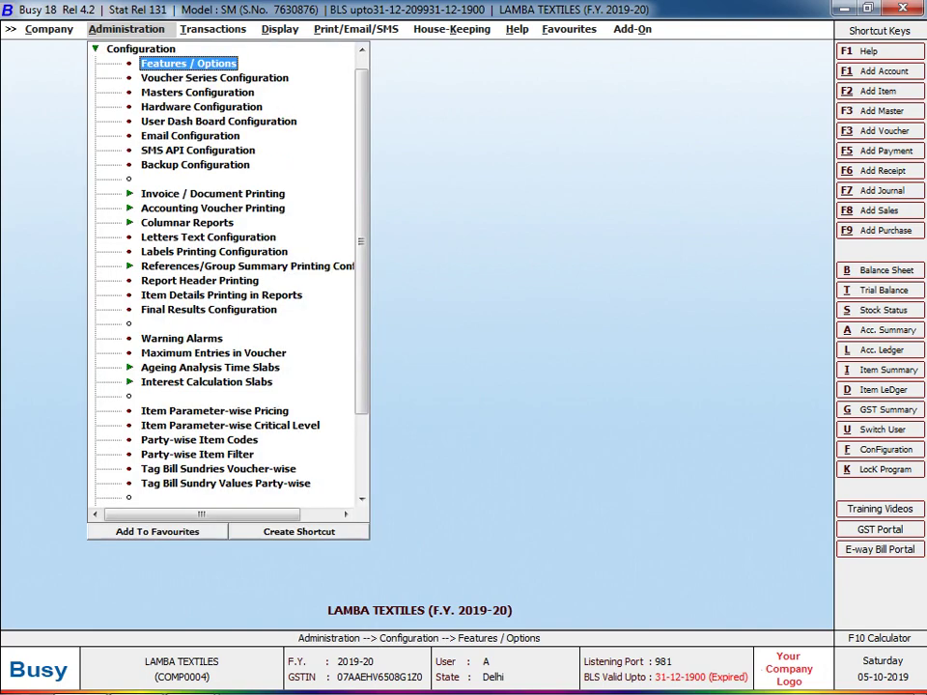
click(215, 77)
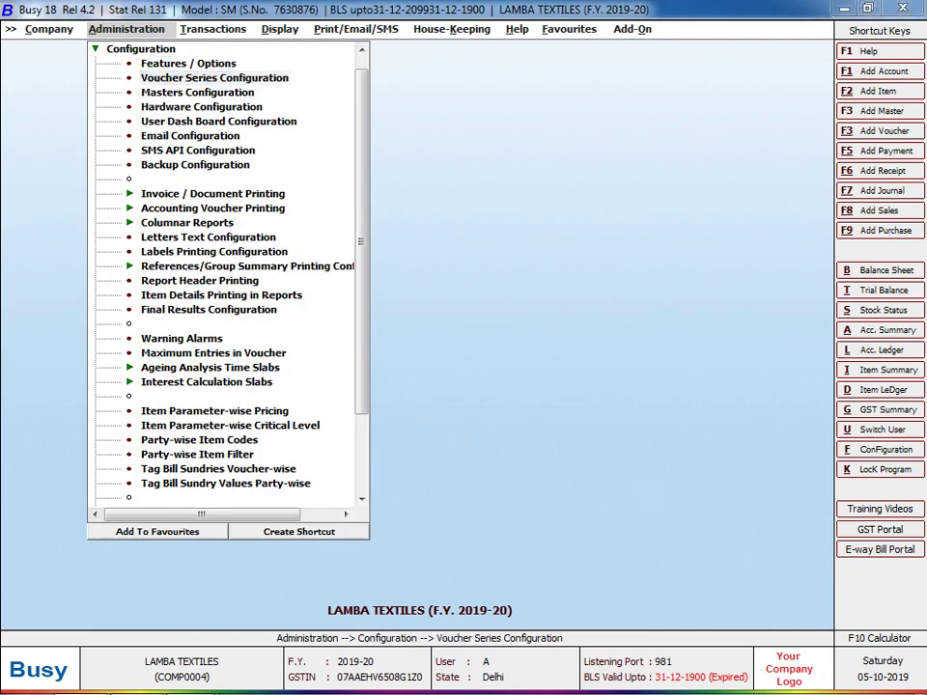
key(Return)
key(Down)
key(Down)
key(Down)
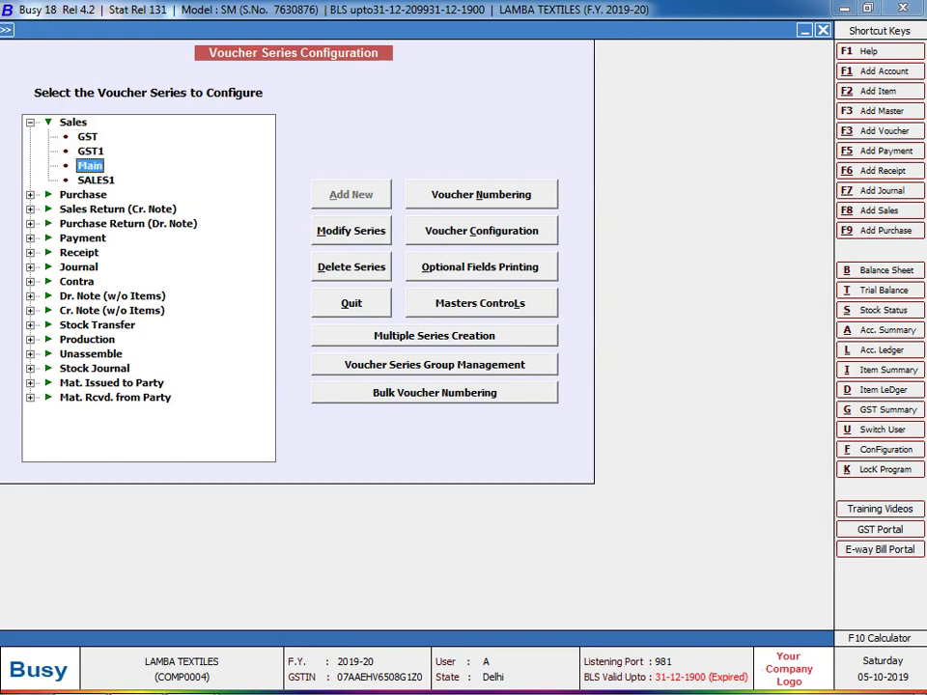
key(alt+c)
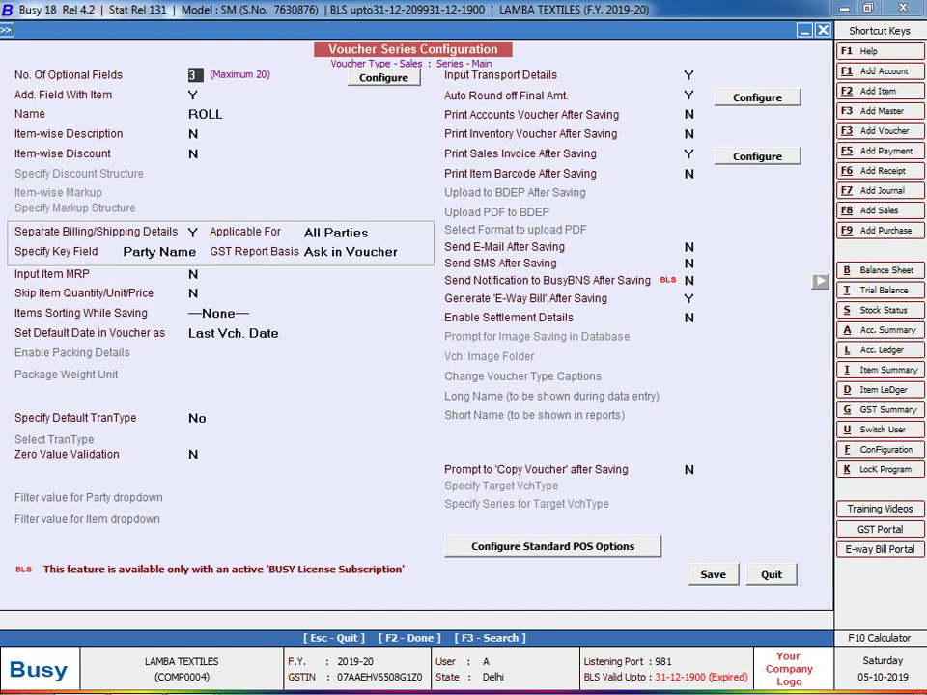
key(Return)
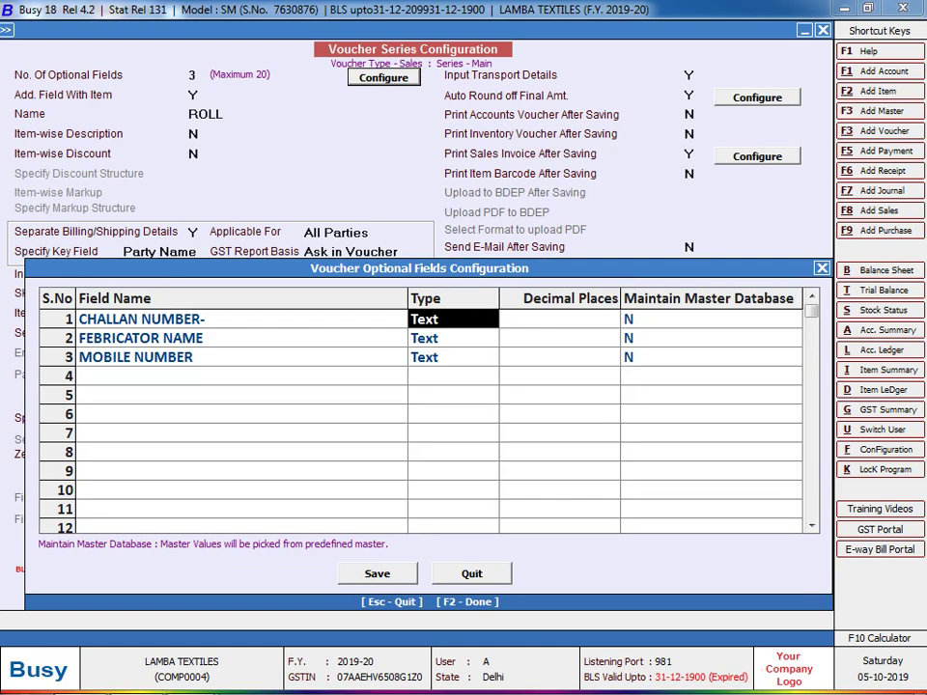
key(Escape)
key(Escape)
key(Escape)
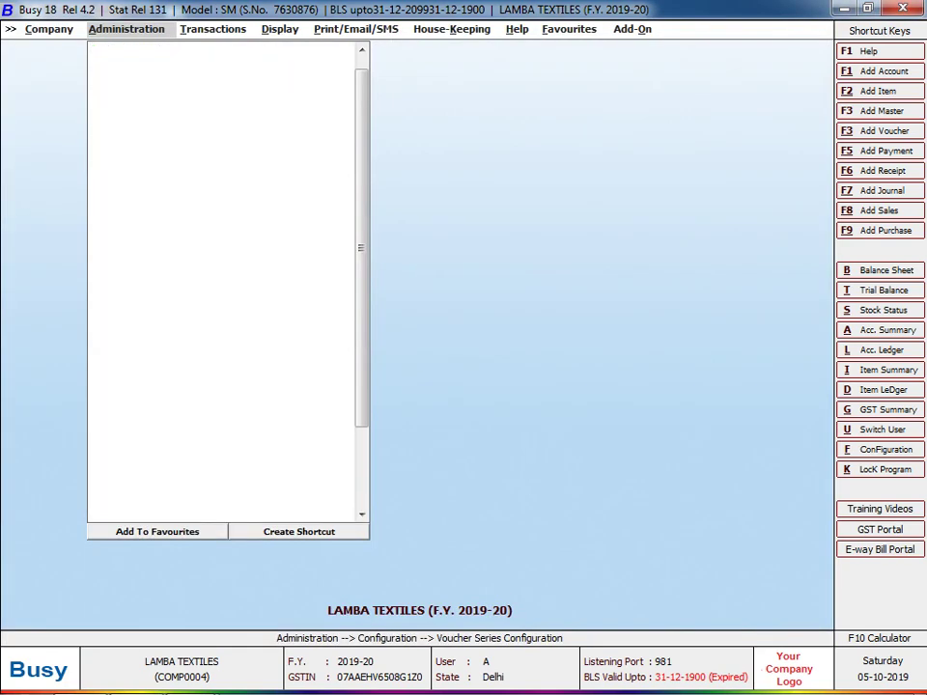
key(Escape)
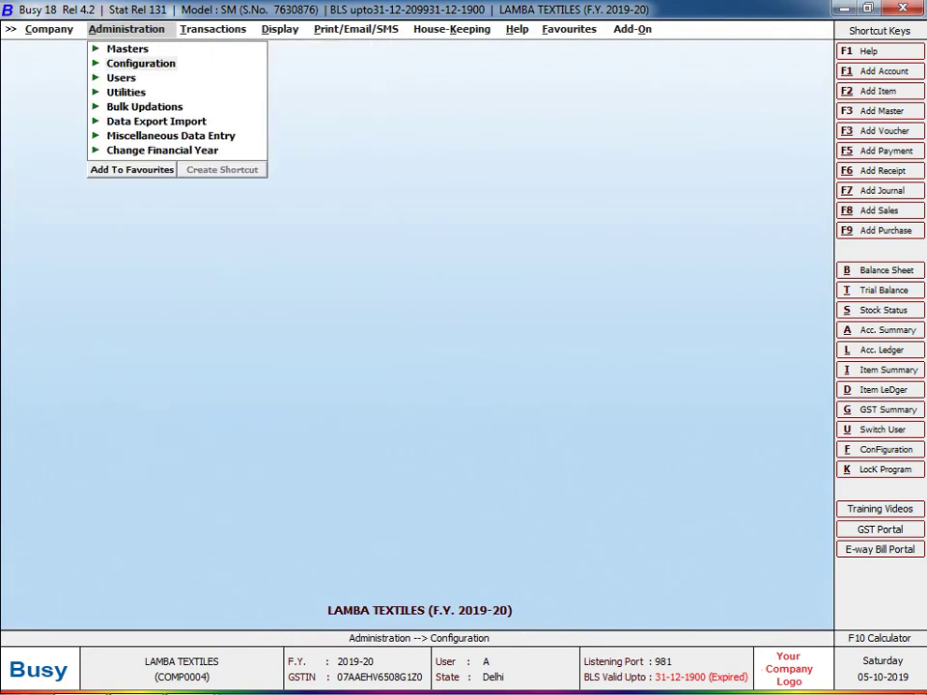
Step: Start a new sales voucher from Transactions > Sales > Add
key(Right)
key(Up)
key(Return)
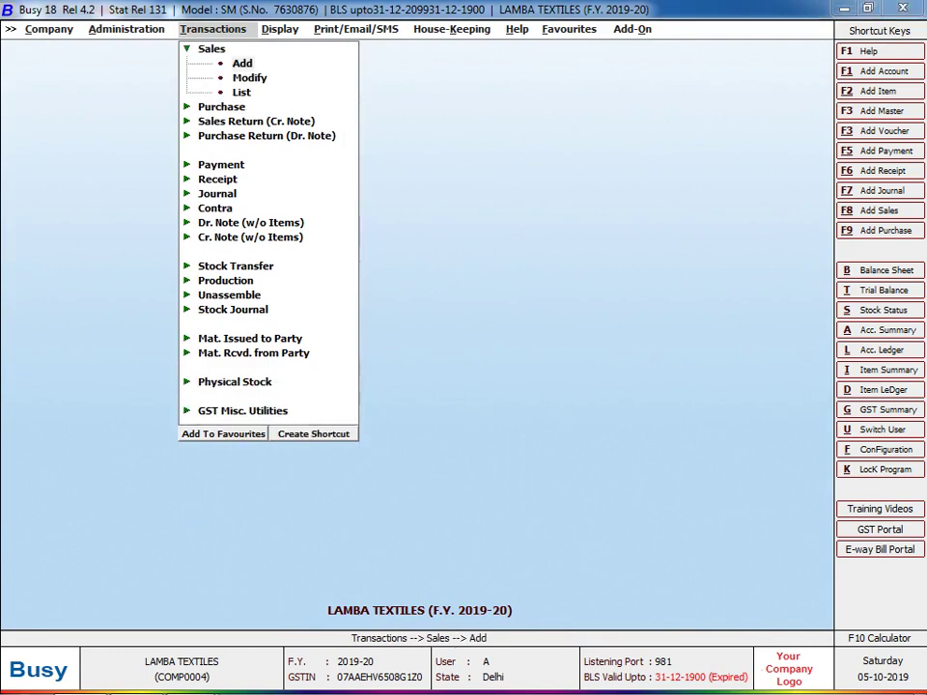
key(Return)
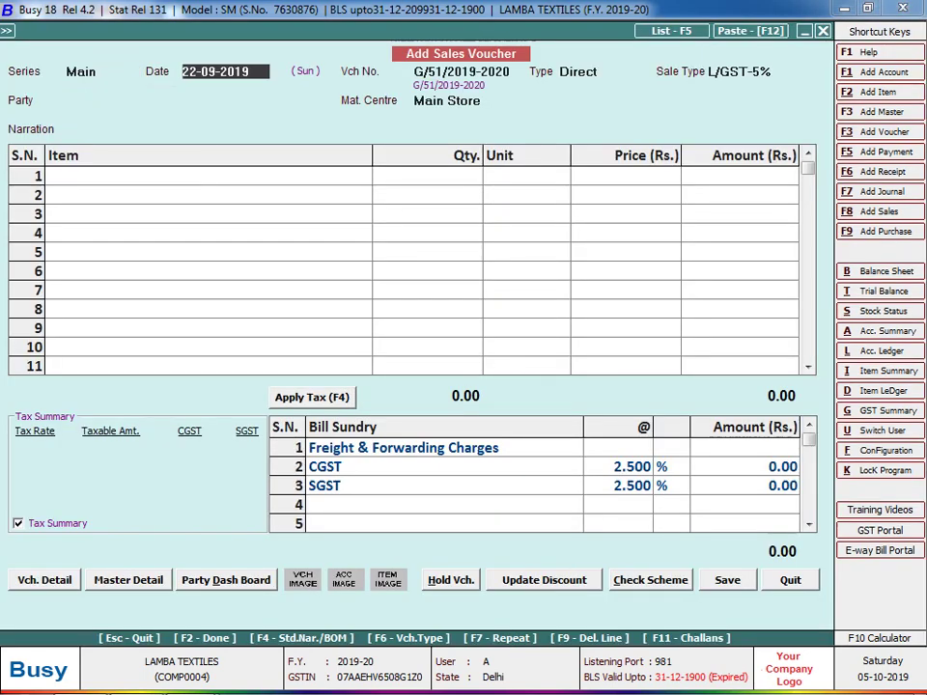
Step: Keep date 22-09-2019 and type Direct, pick party 7 WORLD ENTERPRISES, and review its billing details
key(Return)
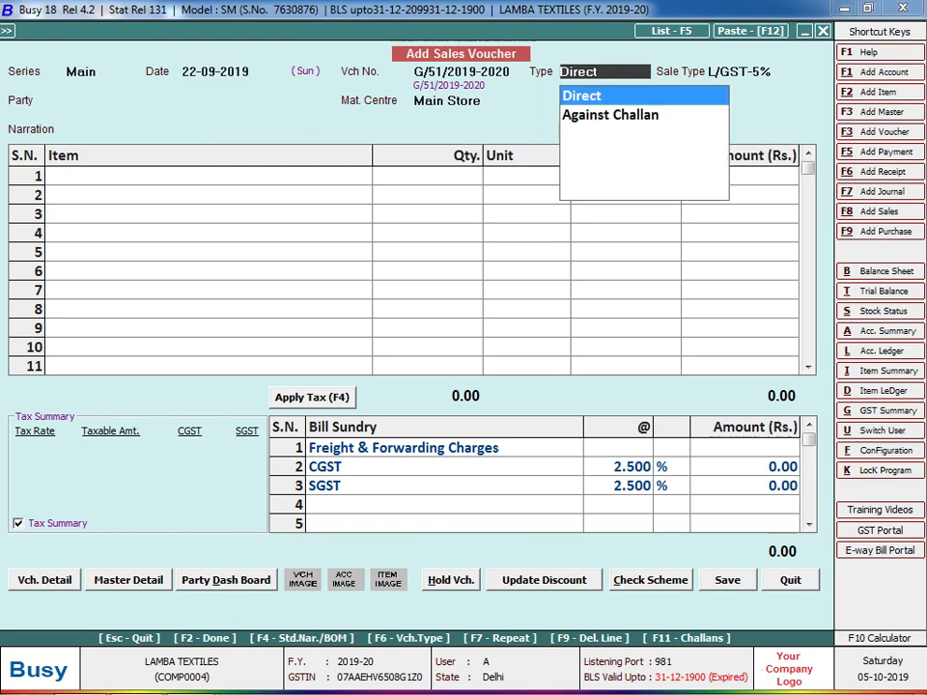
key(Return)
key(Return)
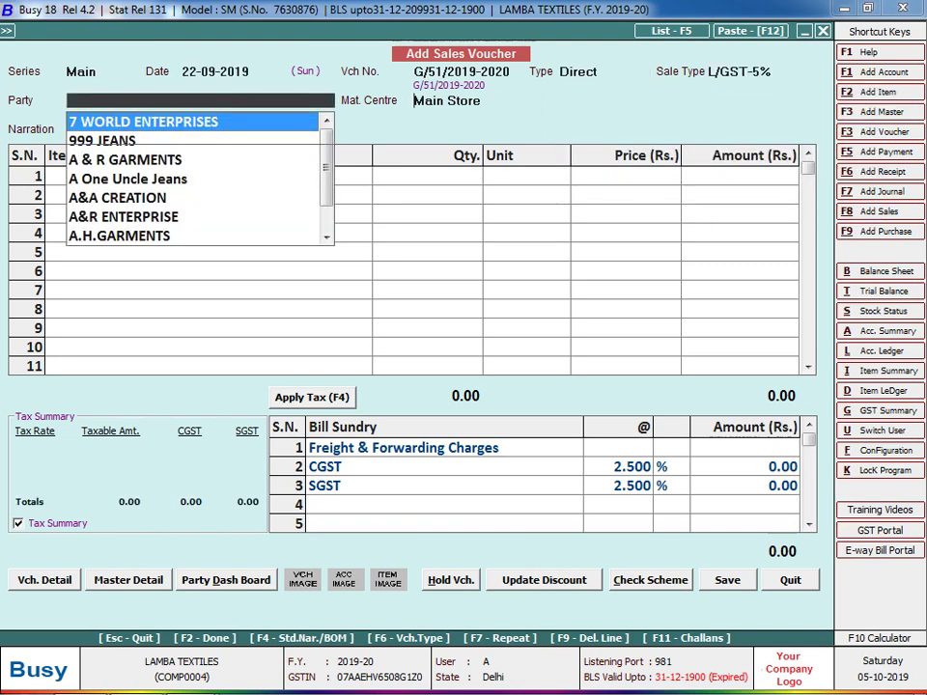
key(Return)
key(Return)
key(Return)
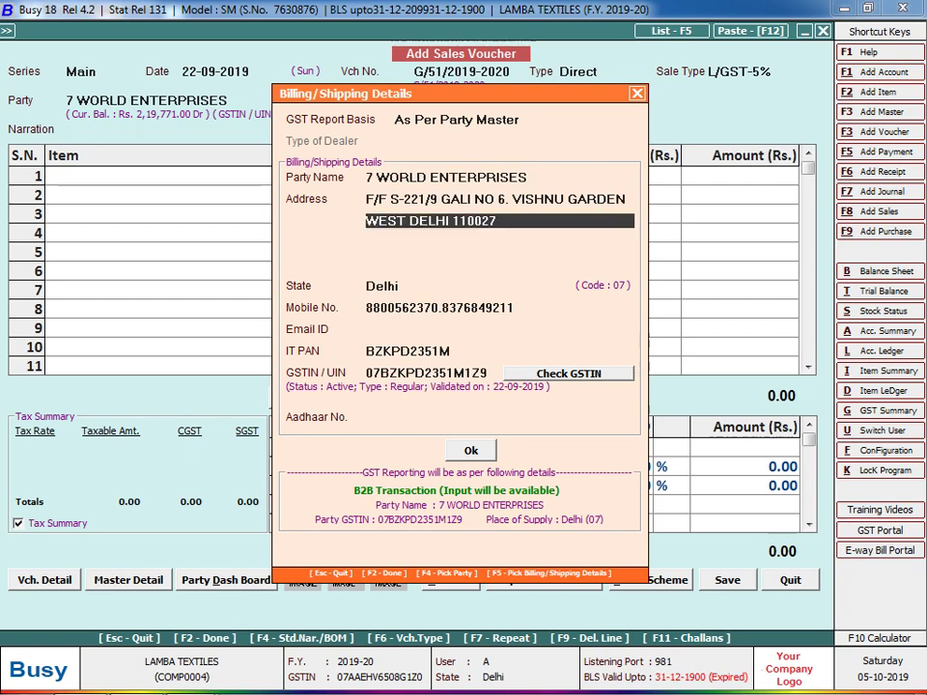
key(Return)
key(Return)
key(Return)
key(Return)
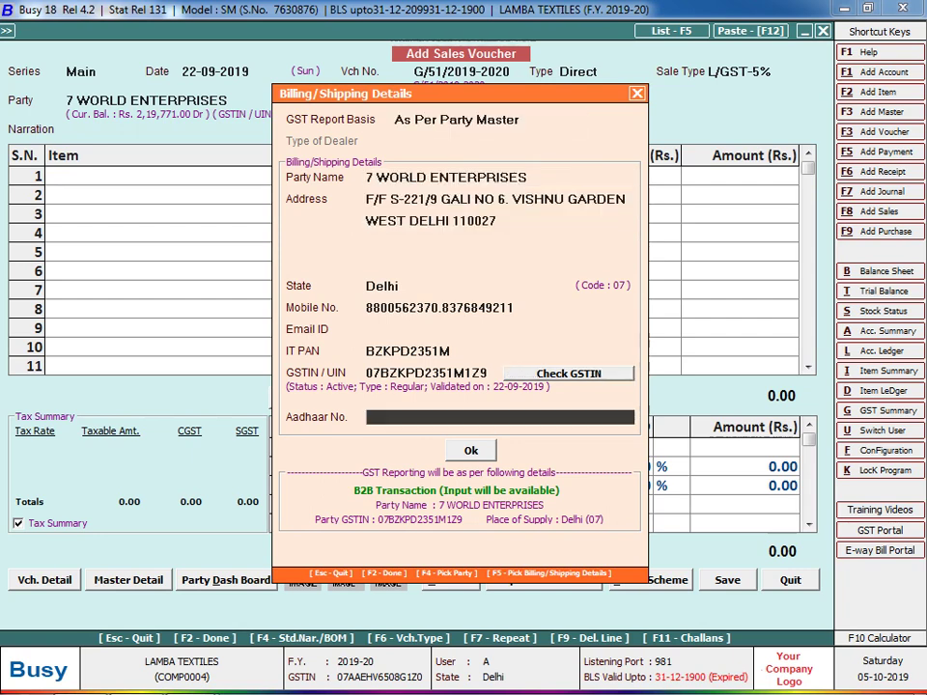
key(Return)
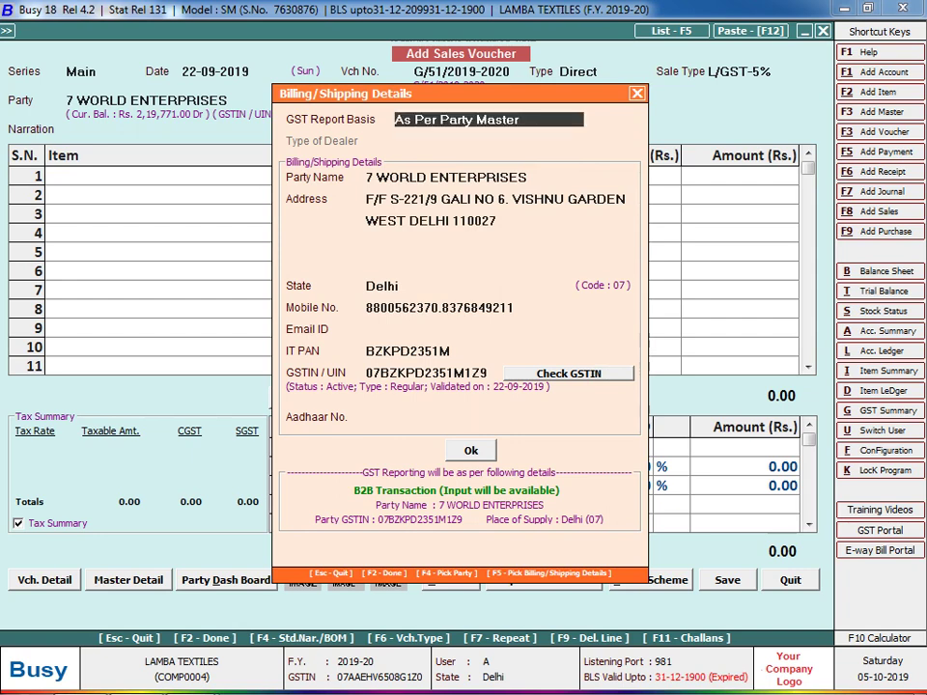
key(Return)
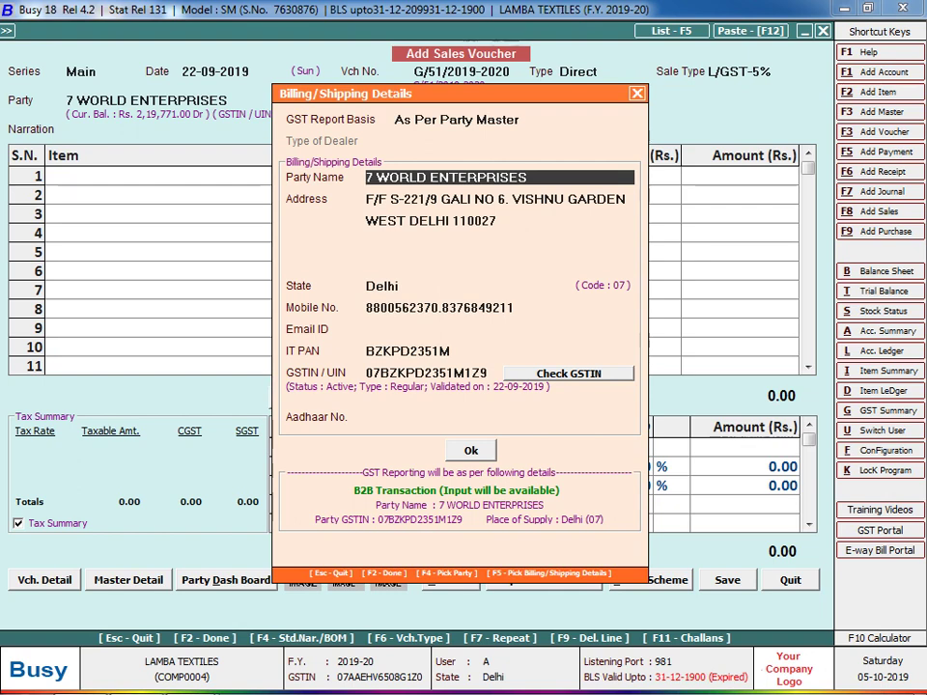
Step: Enter item FASTRACK016F/S, quantity 1 at 486 with 5% GST, and save the voucher at 510.00
key(F2)
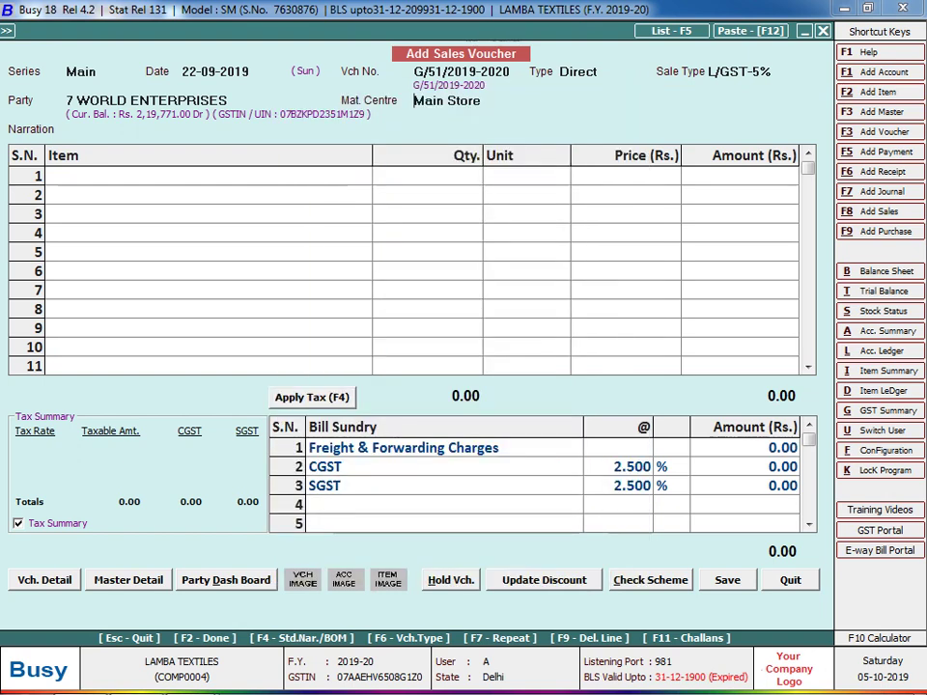
key(Return)
key(Return)
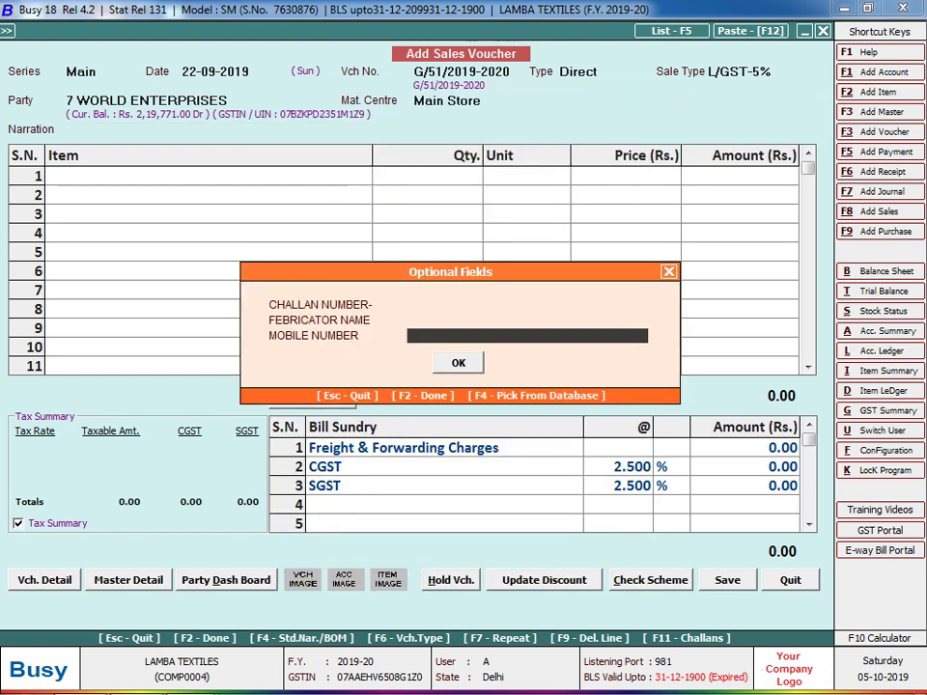
key(Escape)
key(Return)
key(Return)
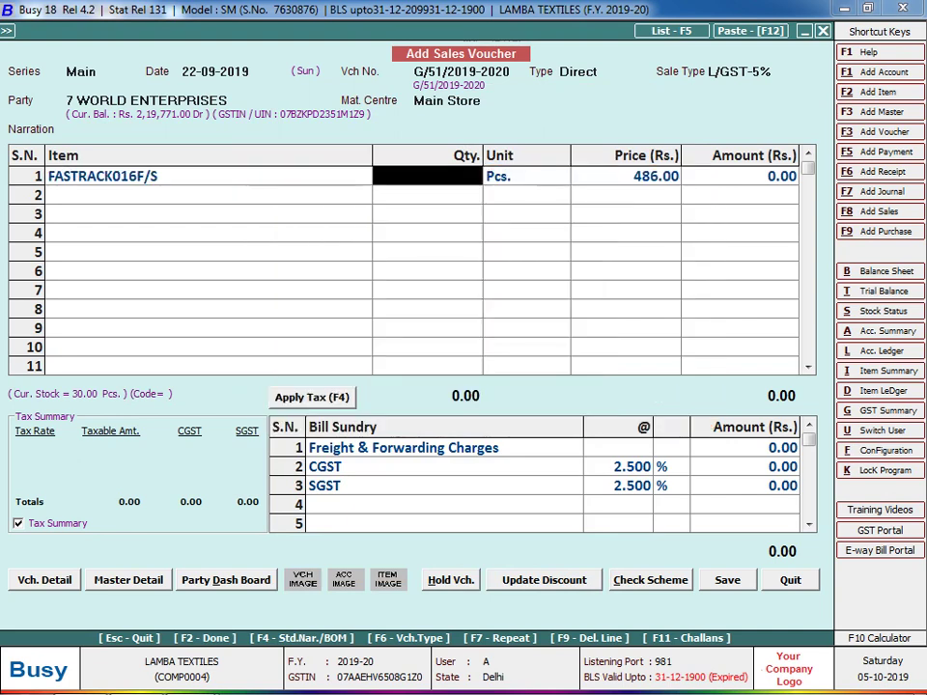
text(1)
key(Return)
key(Return)
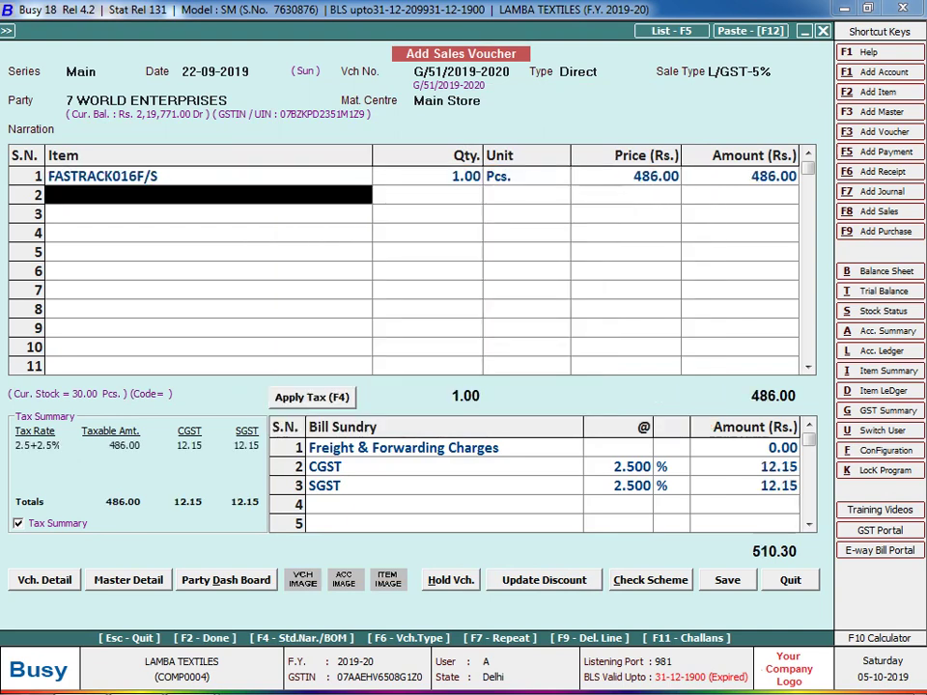
key(Return)
key(F2)
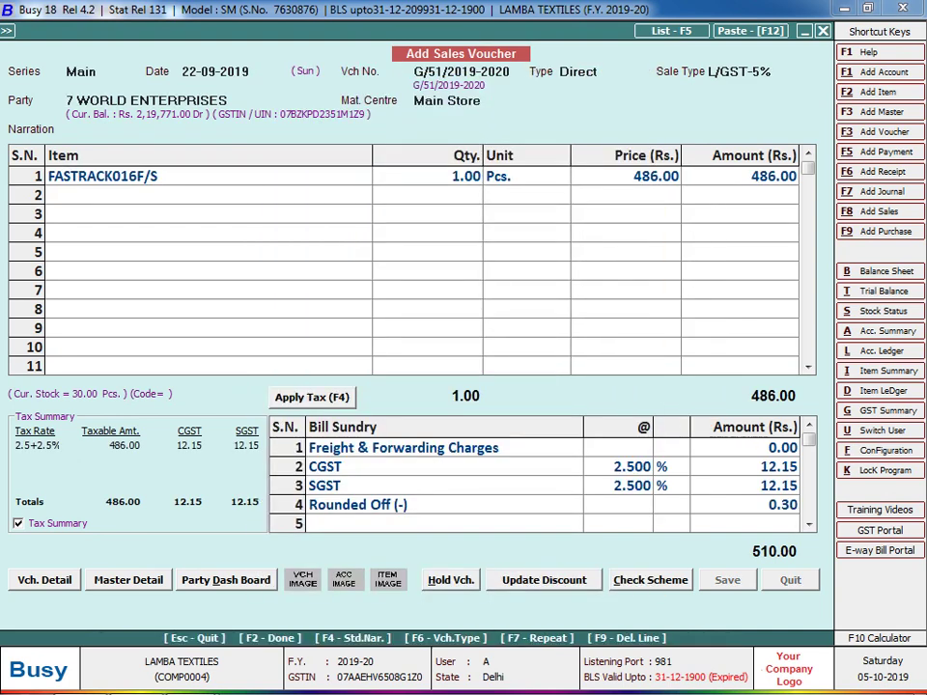
key(Return)
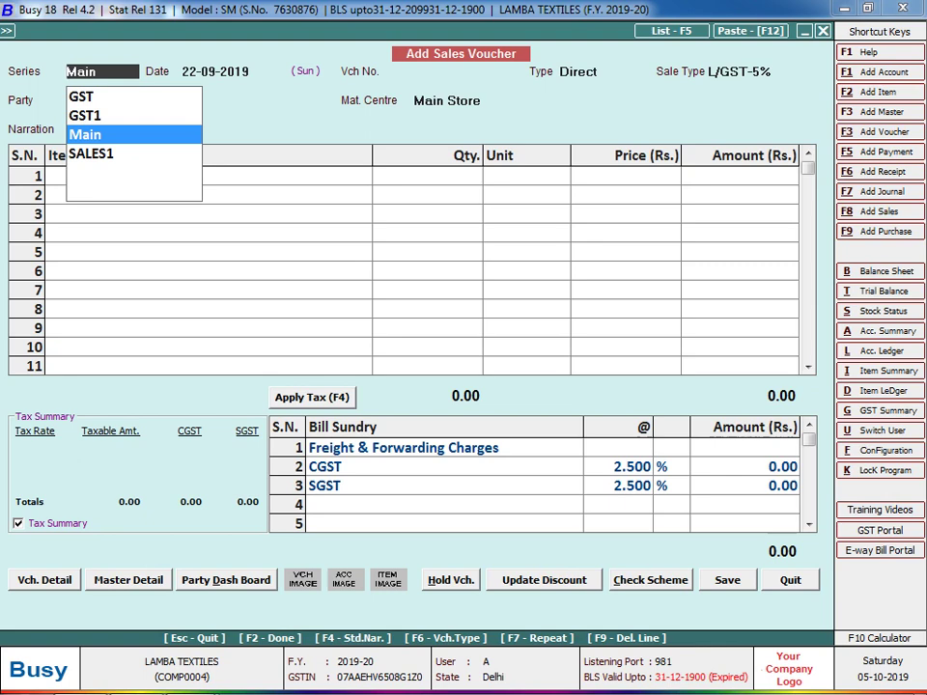
Step: Quit the blank voucher in Busy and launch Google Chrome to the E-Way Bill login page
mouse_move(464, 694)
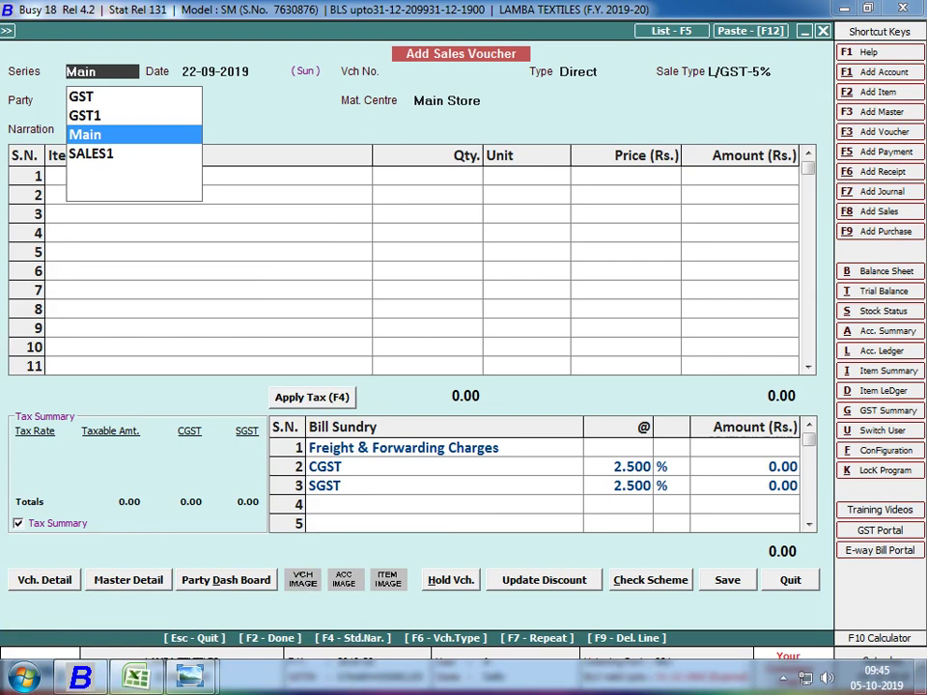
key(Escape)
key(Escape)
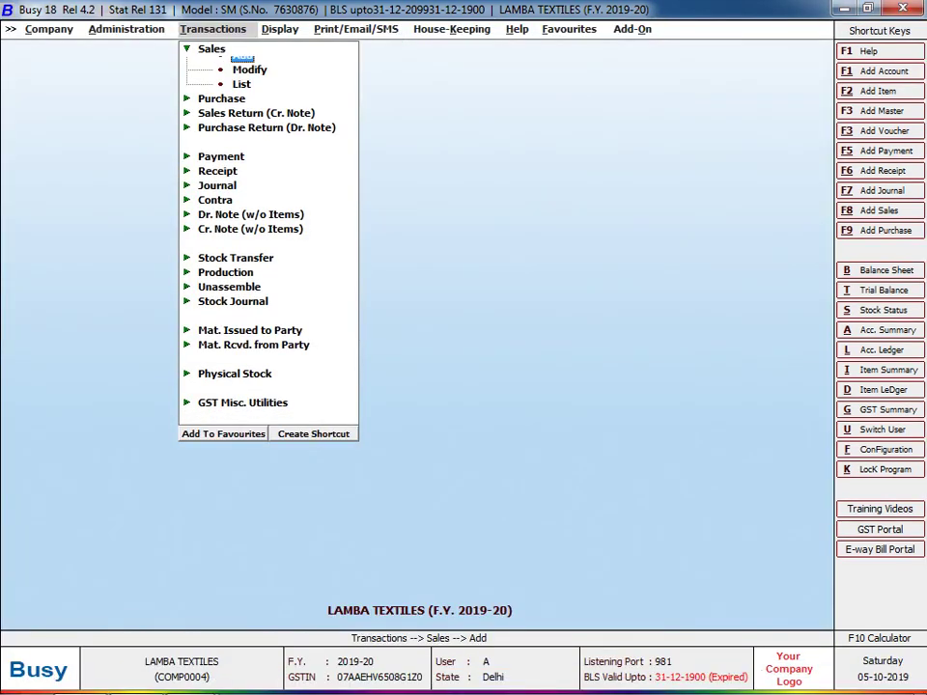
key(Left)
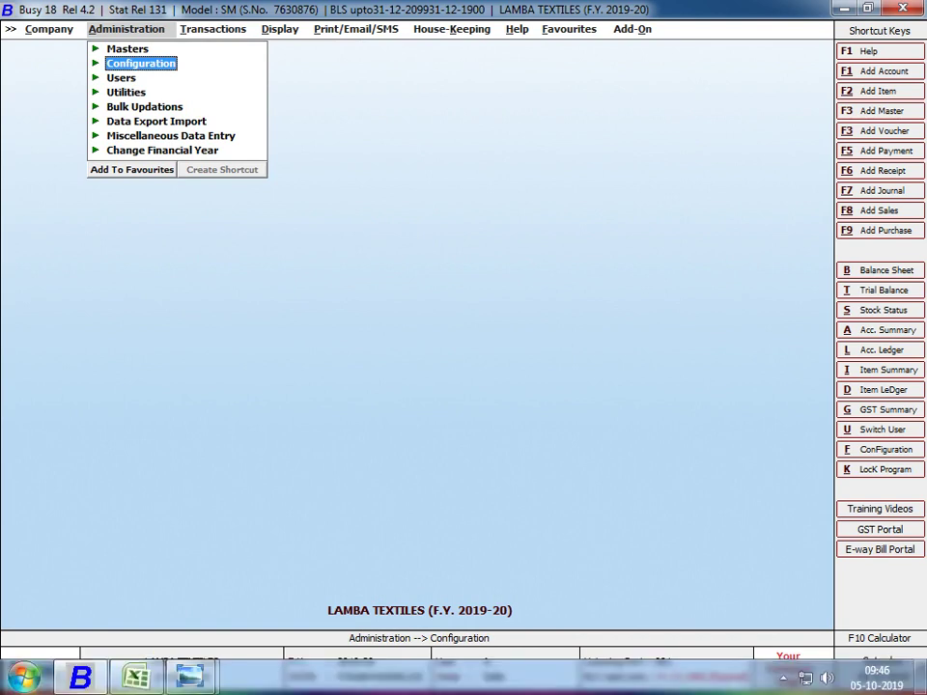
click(21, 678)
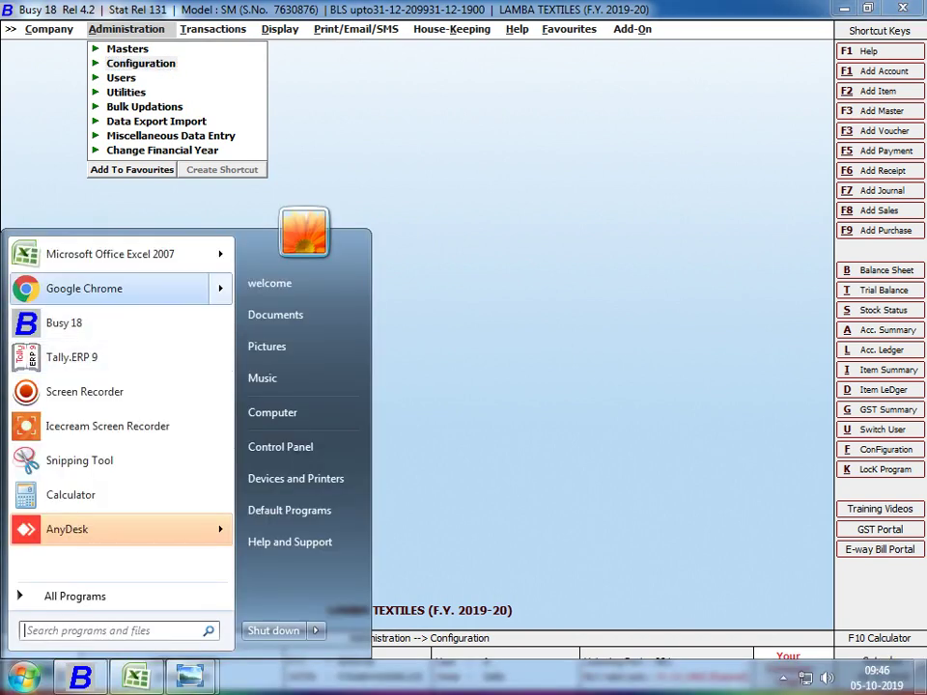
click(84, 289)
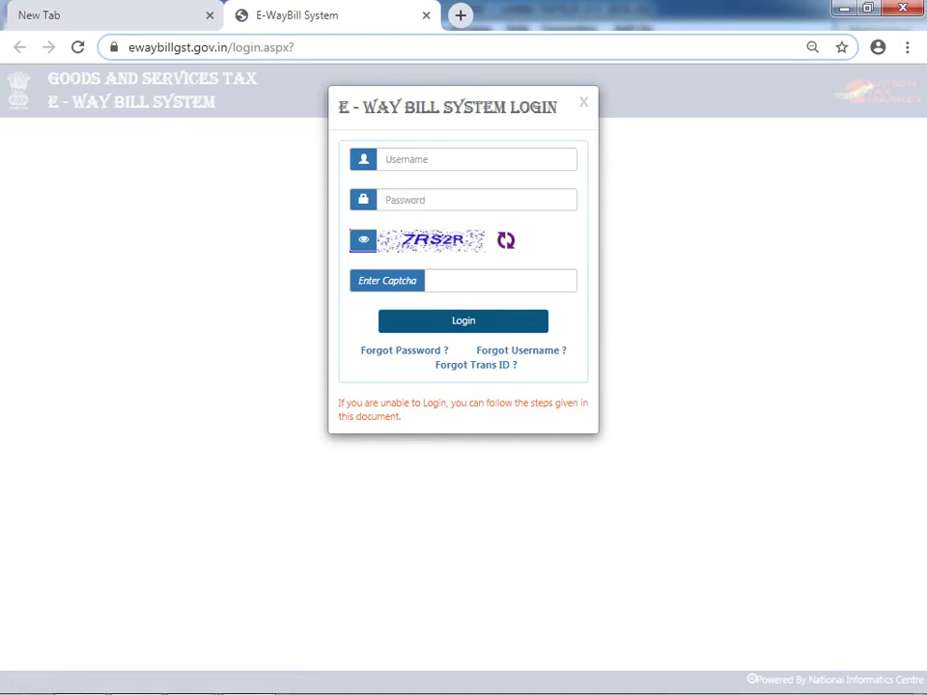
Step: Open the e-Way Bill Registration form in a new tab, then return to the home page tab
click(479, 159)
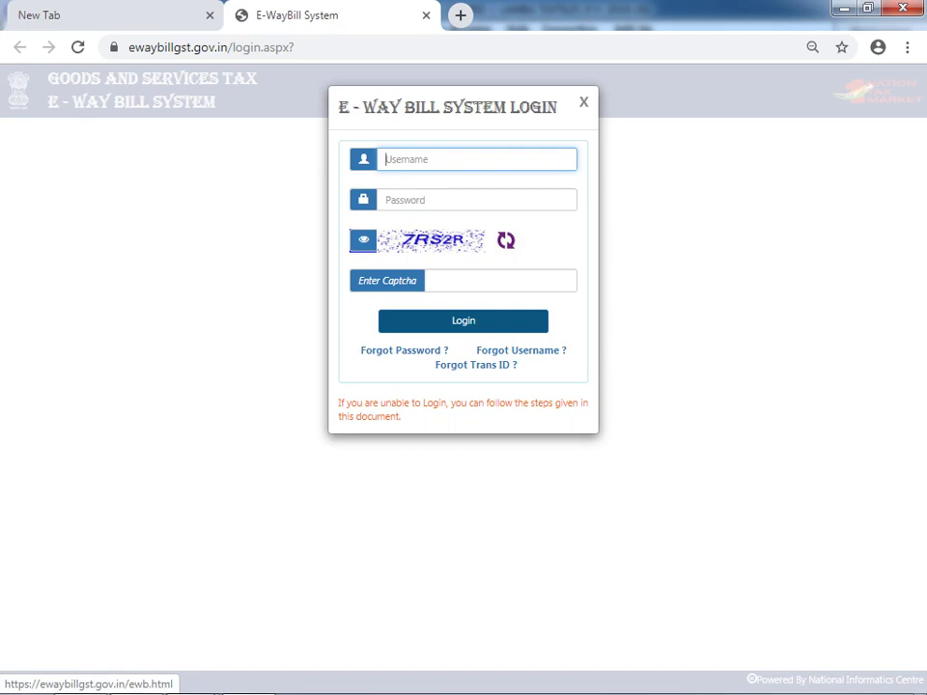
click(583, 101)
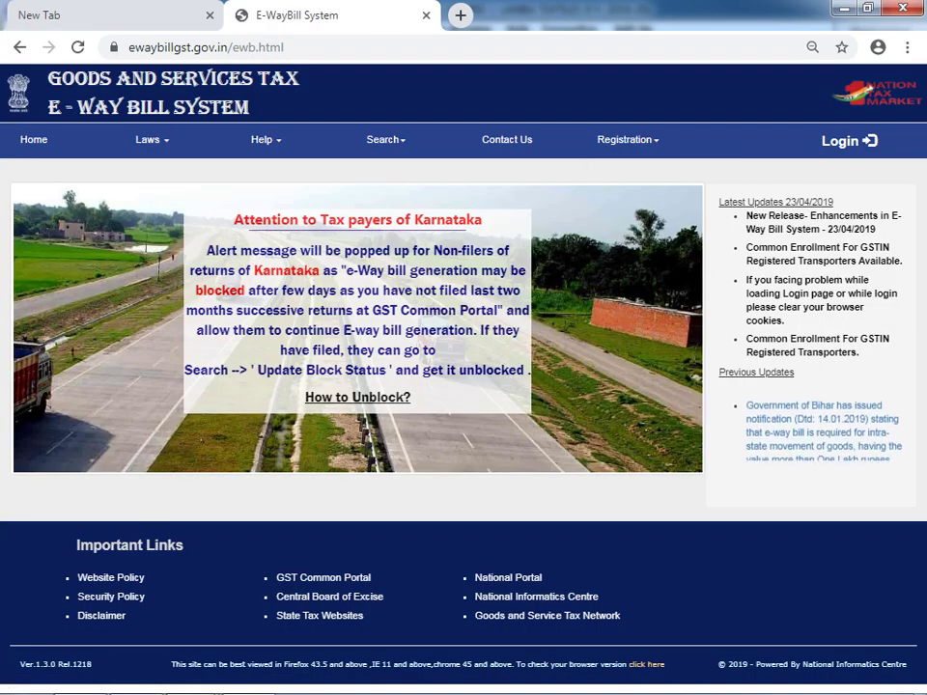
mouse_move(626, 139)
click(649, 169)
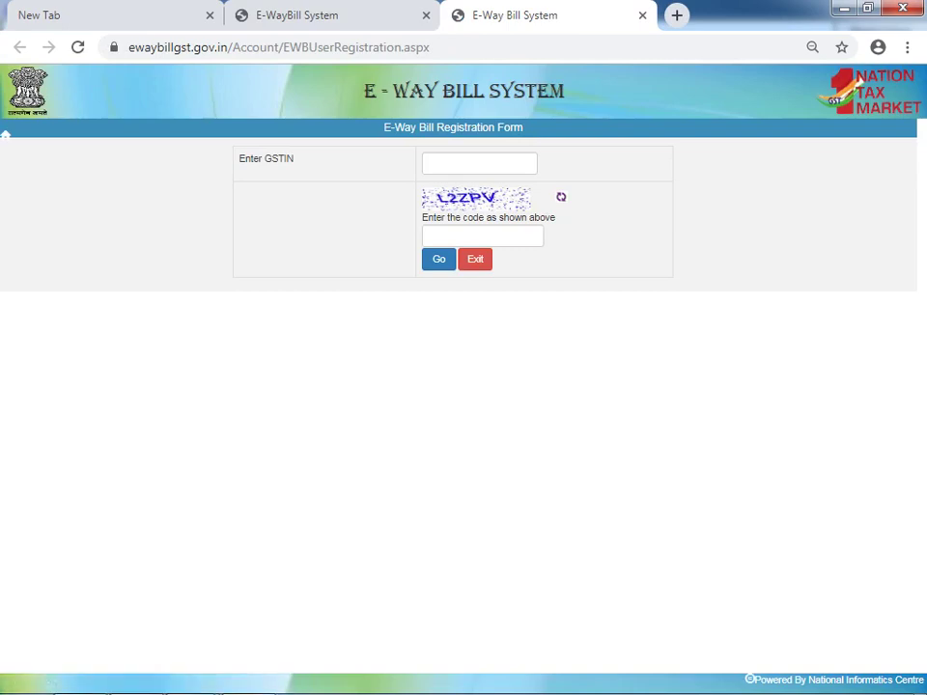
click(479, 163)
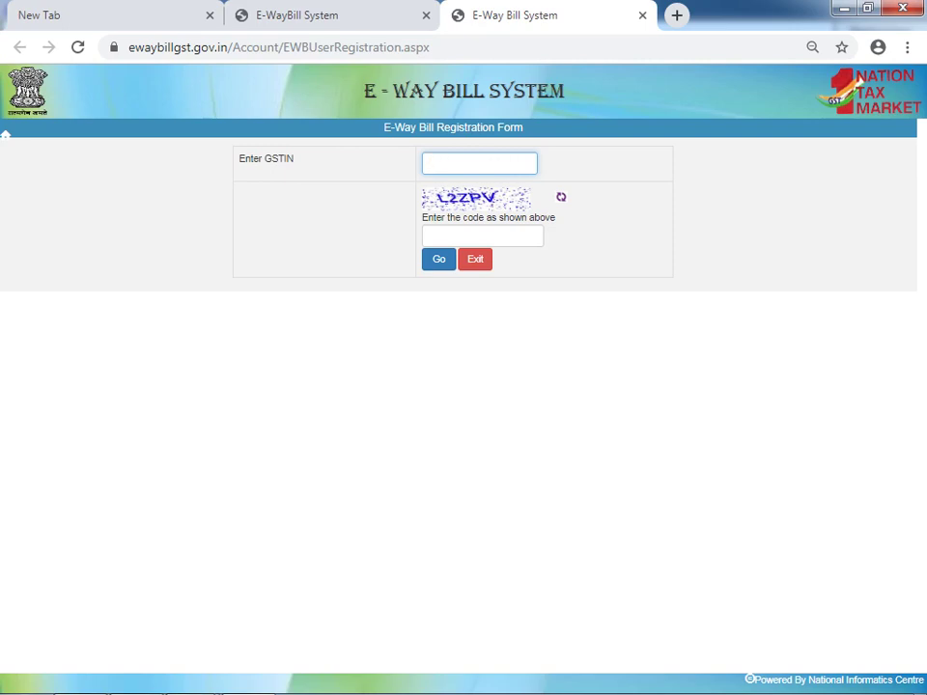
key(ctrl+shift+Tab)
key(ctrl+shift+Tab)
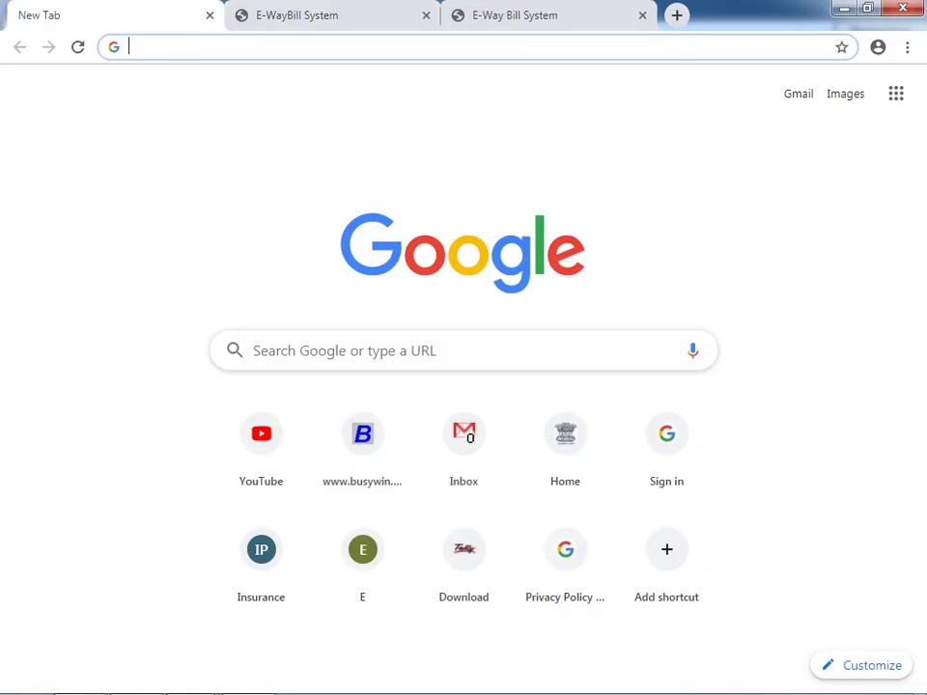
click(296, 15)
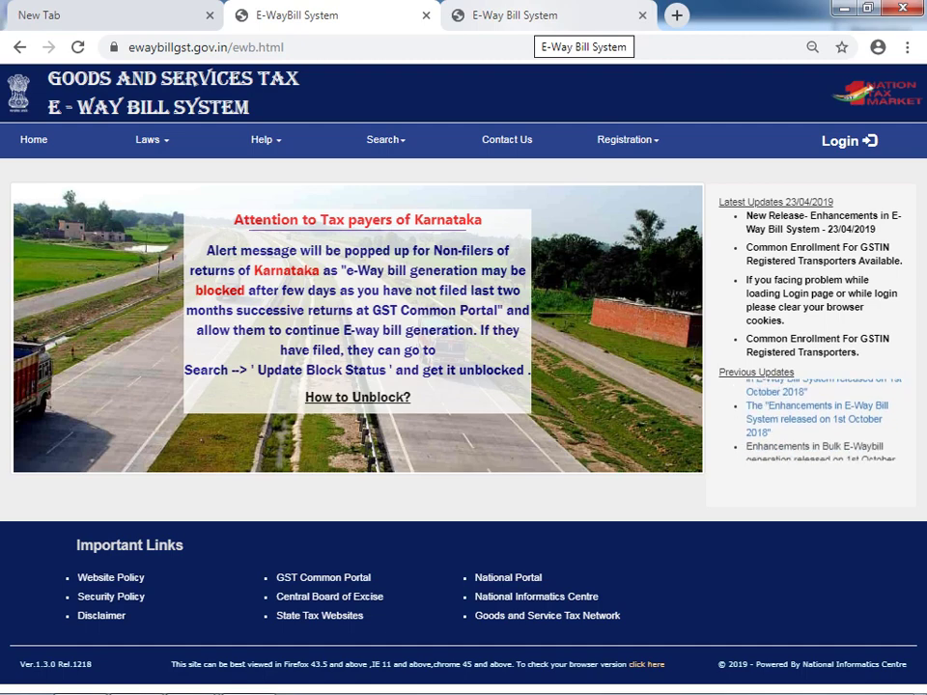
Step: Log in with the taxpayer username, password and captcha, skipping the password change to reach the dashboard
click(840, 140)
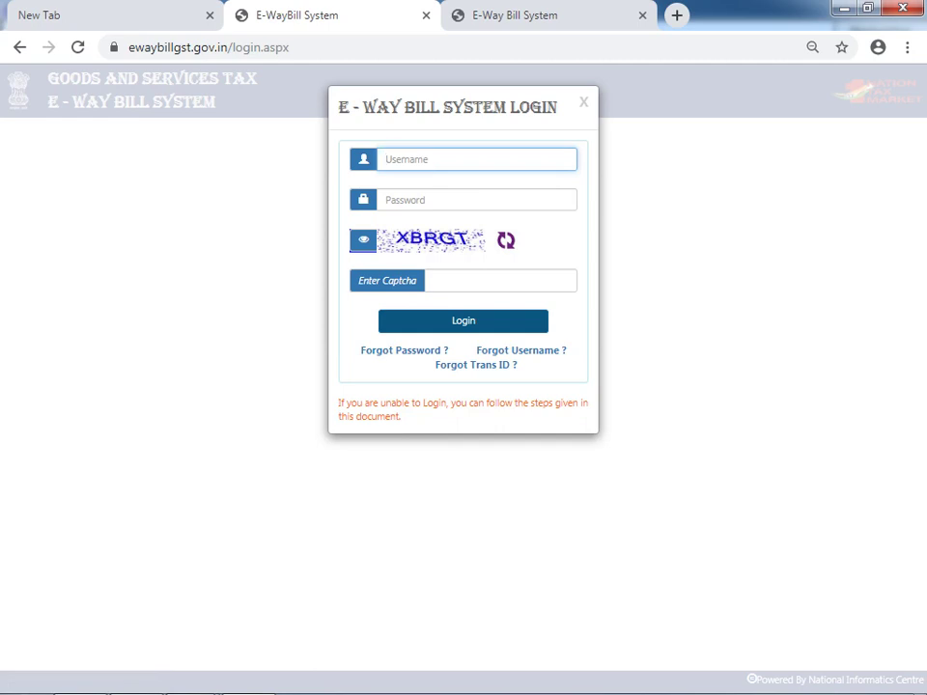
key(BackSpace)
click(463, 200)
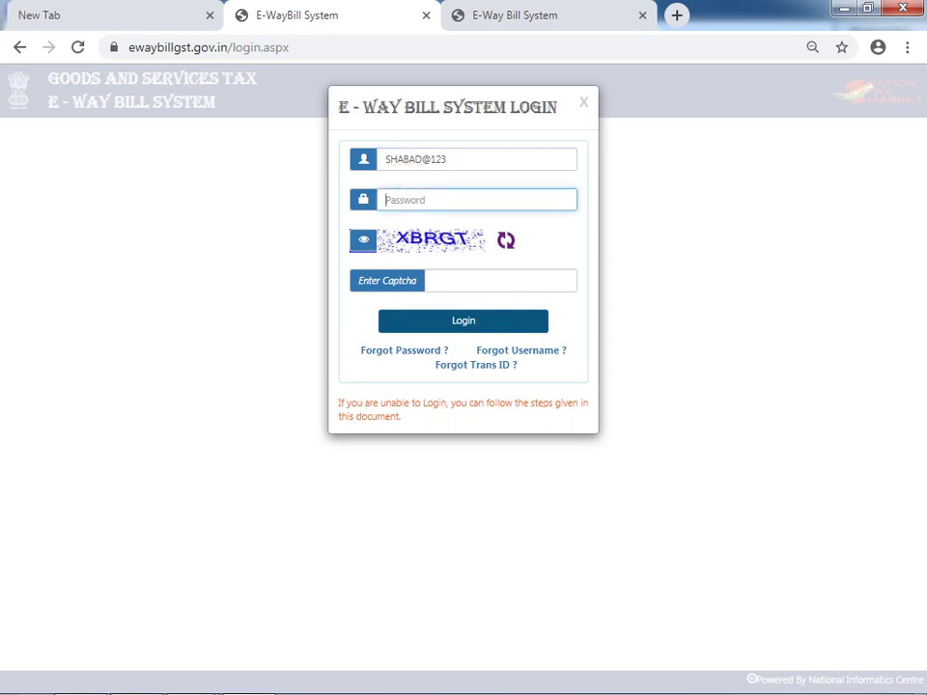
text(**)
text(****)
text(****)
click(433, 280)
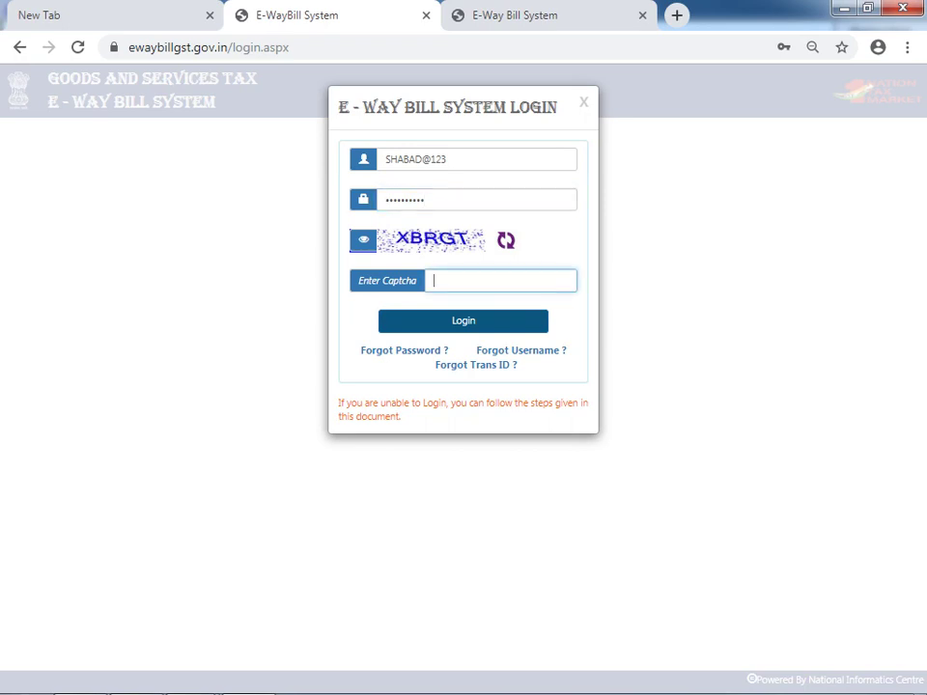
text(XB)
text(RGT)
key(Return)
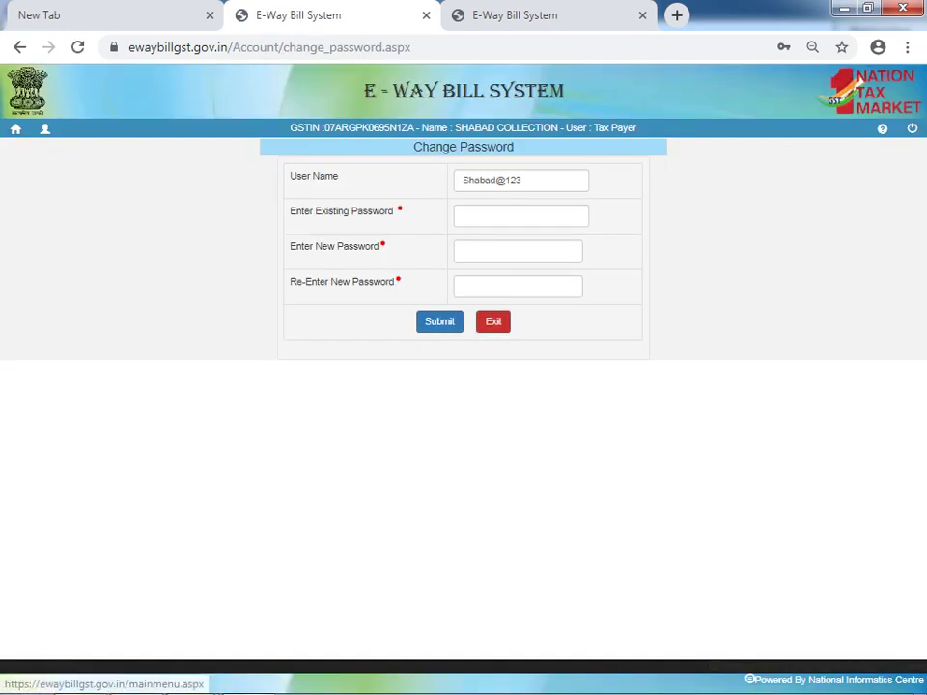
click(16, 129)
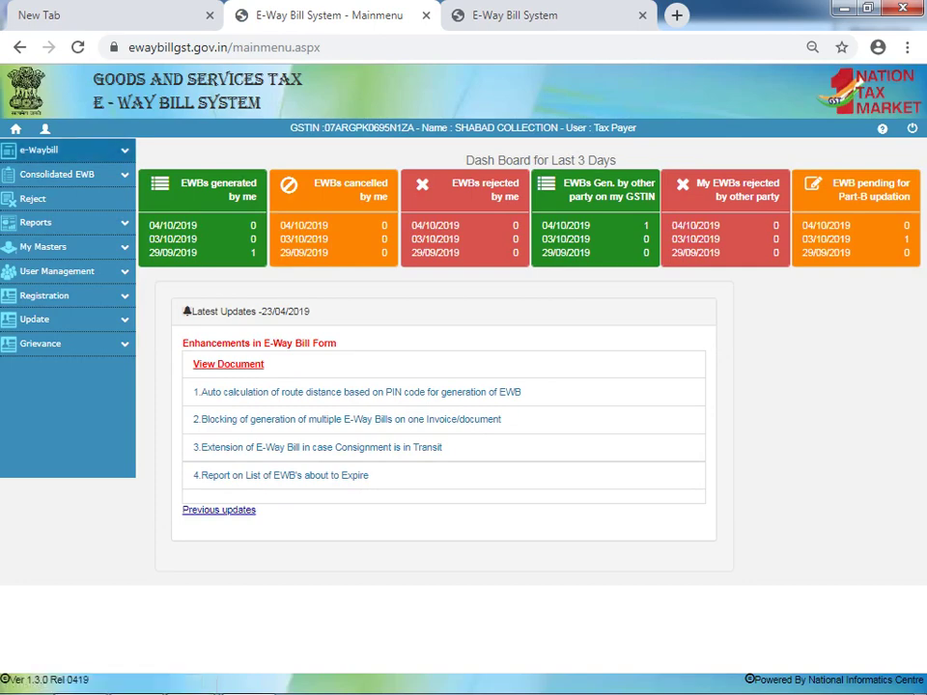
Step: Open e-Waybill > Generate New and look over the blank Outward supply entry form
click(39, 150)
click(48, 228)
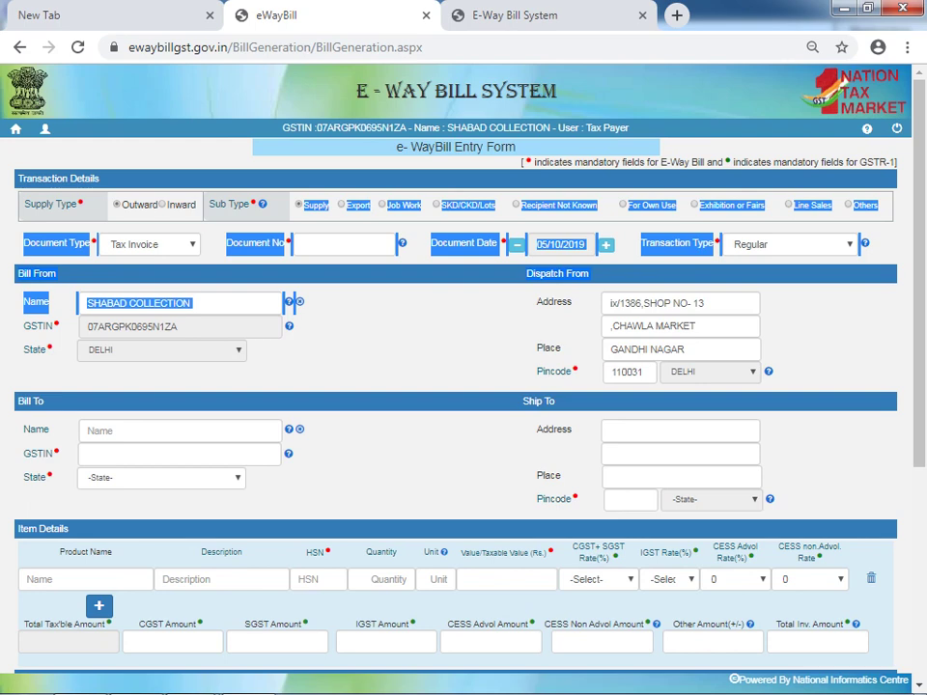
key(Escape)
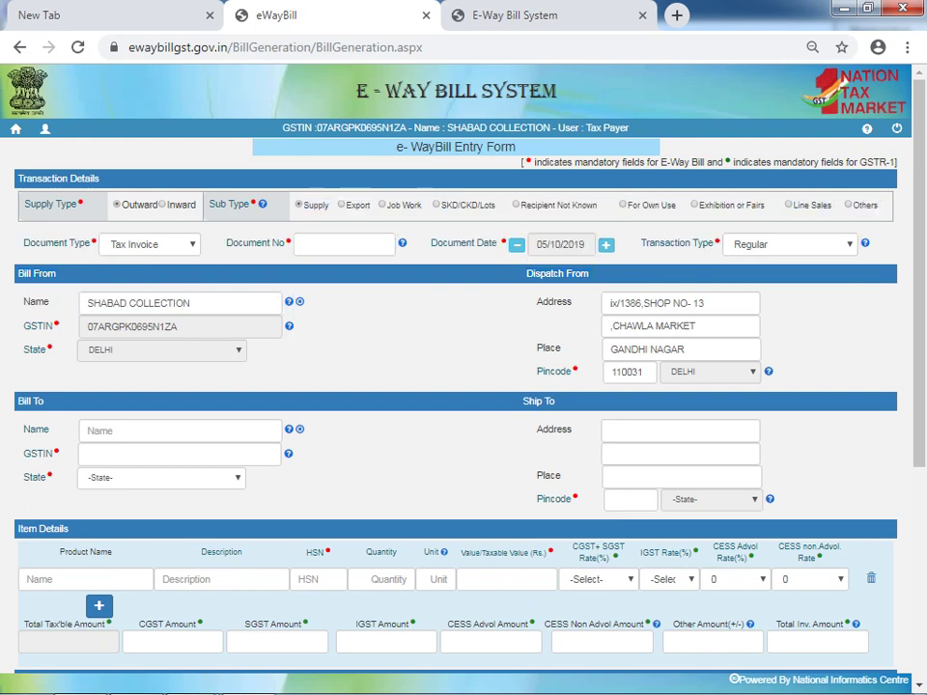
scroll(464, 386, down, 3)
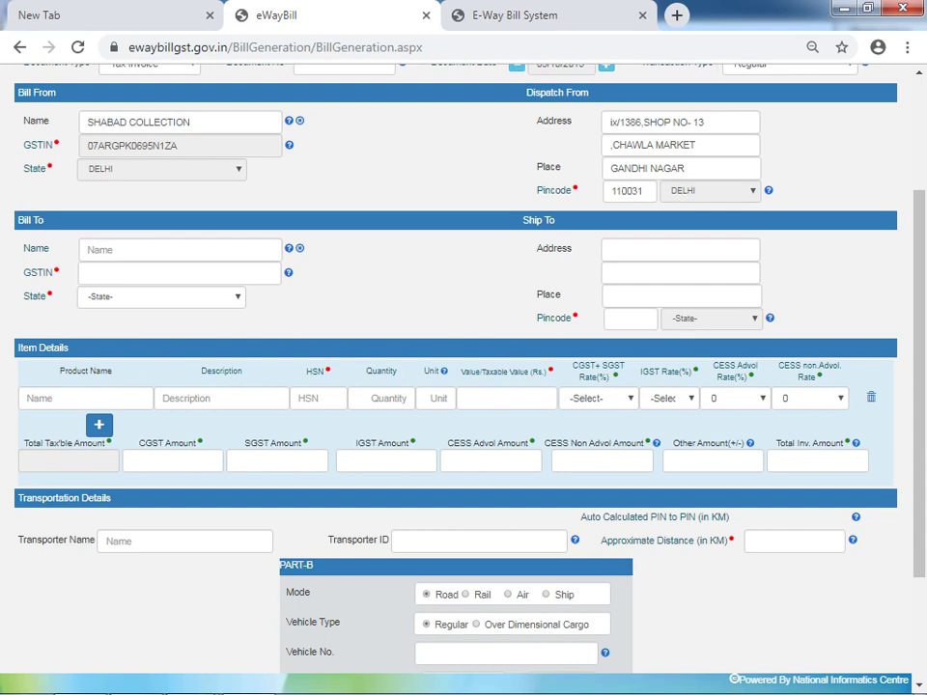
scroll(463, 386, up, 3)
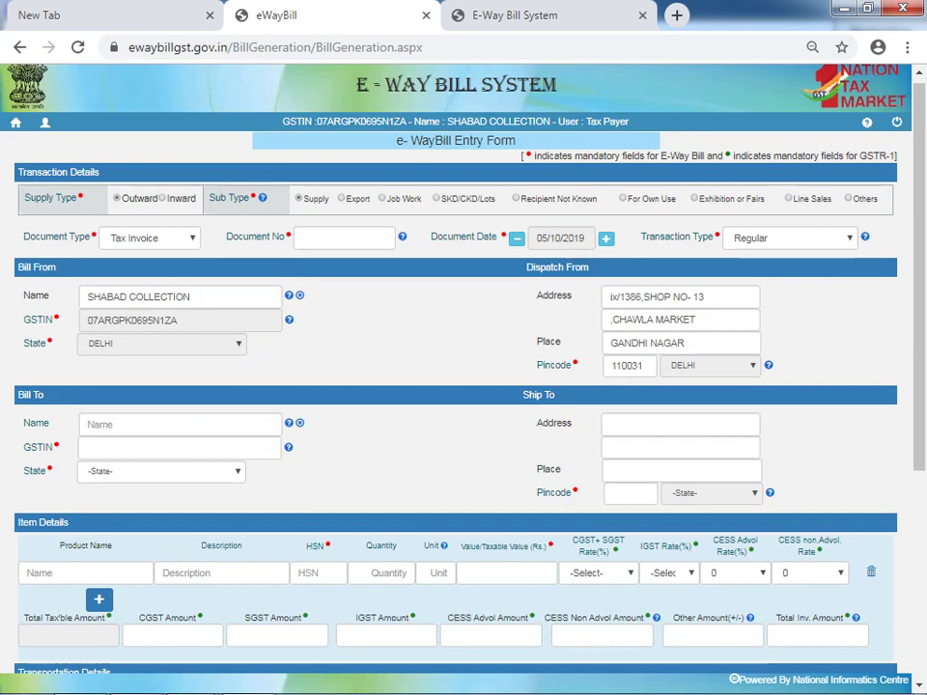
scroll(453, 387, up, 1)
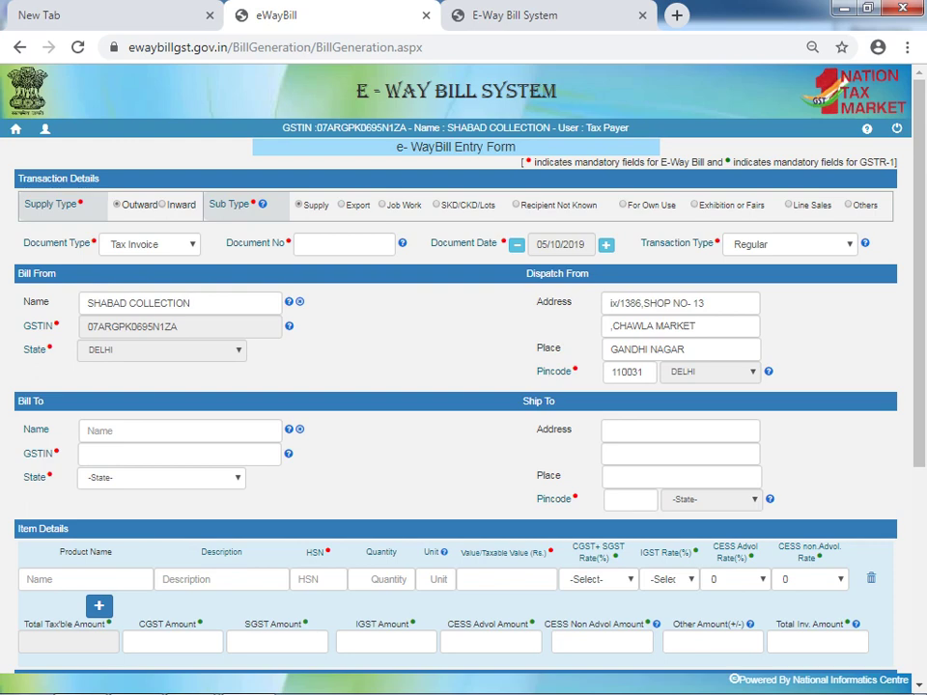
double_click(139, 204)
click(139, 205)
Step: Look through the Document Type list and leave it set to Tax Invoice
click(150, 245)
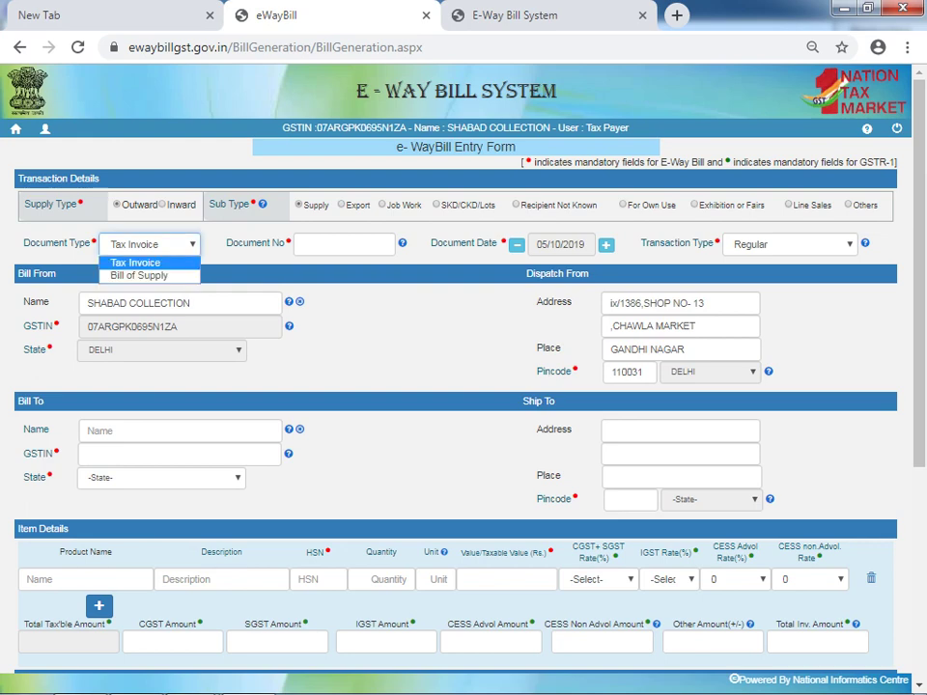
key(Escape)
key(Down)
key(alt+Down)
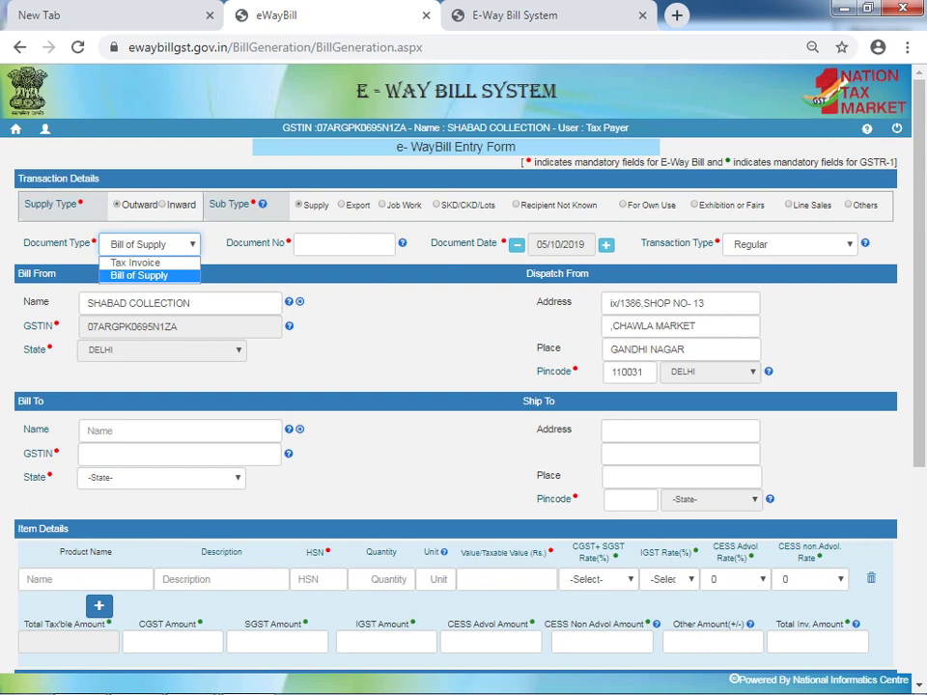
key(Up)
key(Escape)
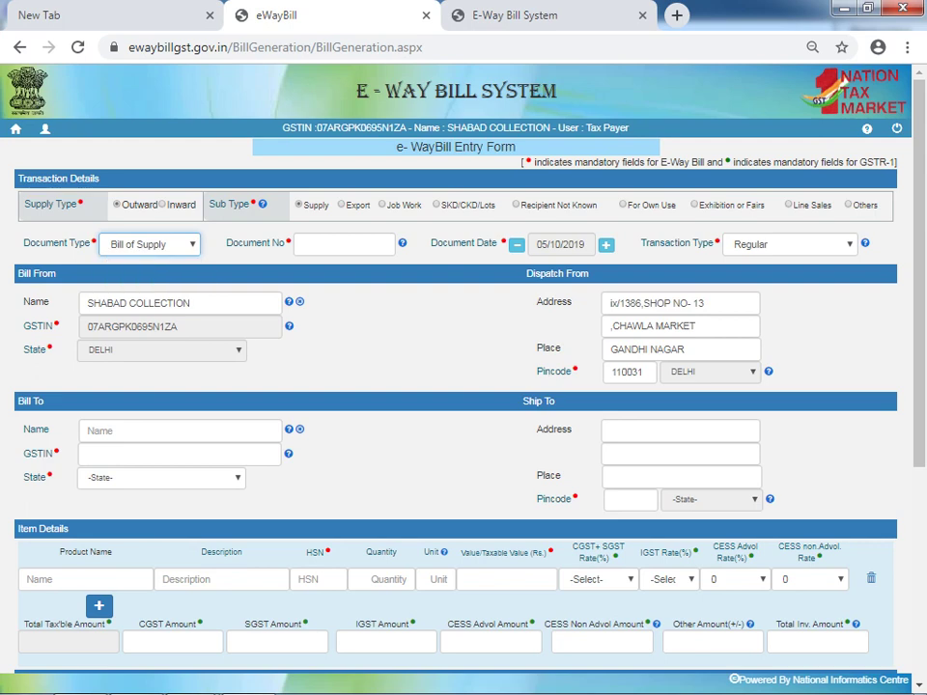
key(Up)
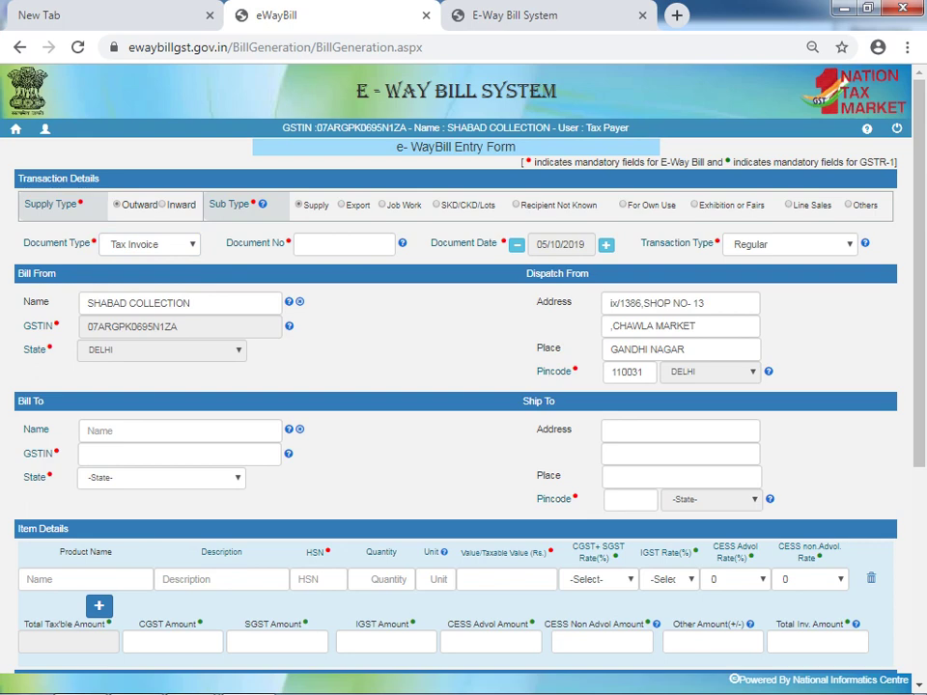
Step: Enter document number G/52/2019-2020, checking it against the voucher number in Busy
click(343, 244)
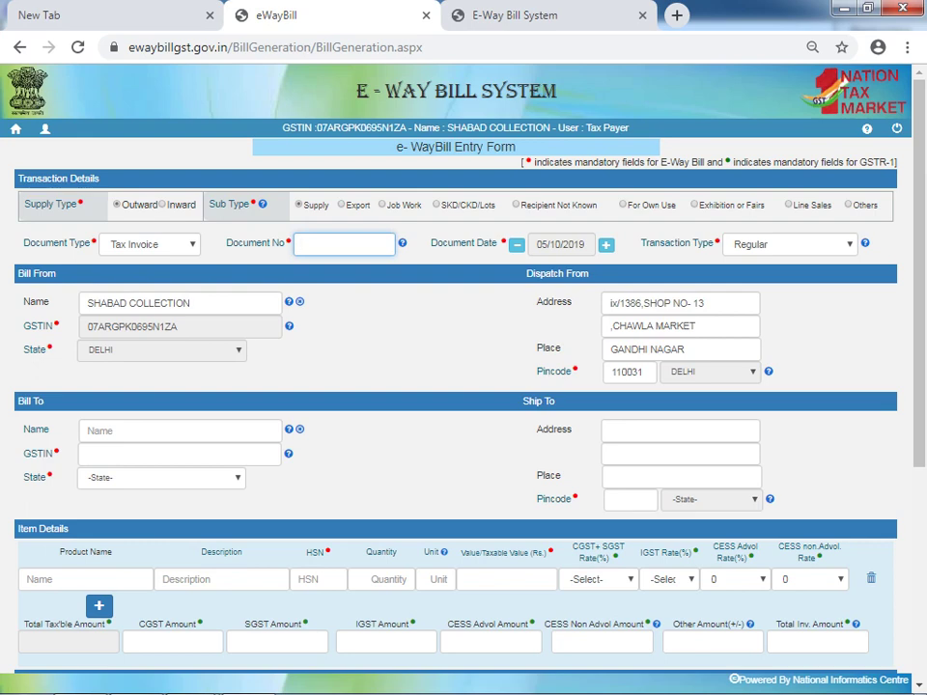
key(alt+Tab)
key(Right)
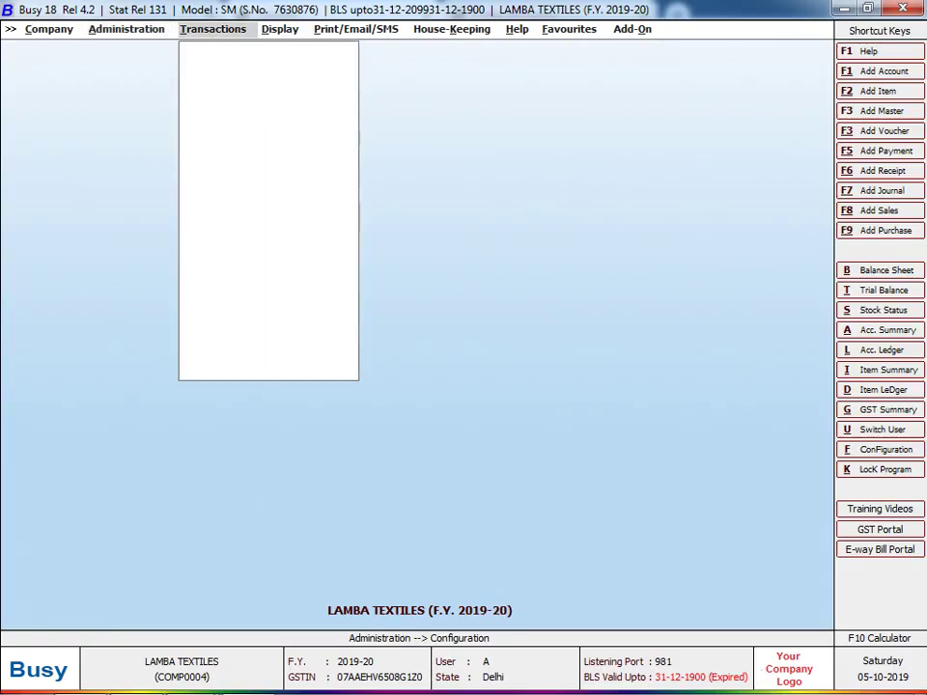
key(Return)
key(Return)
key(Return)
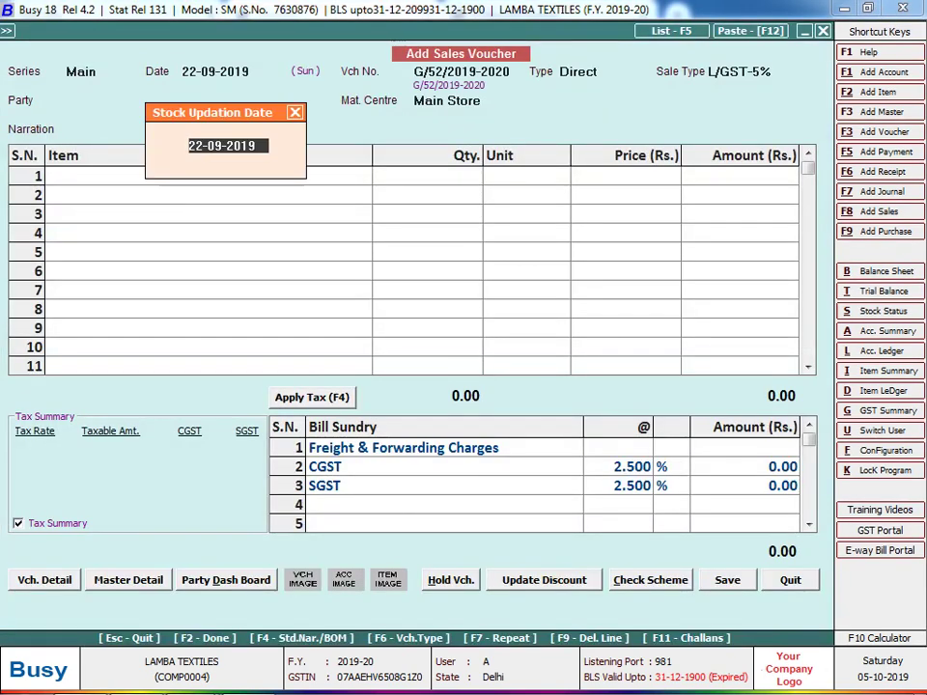
key(alt+Tab)
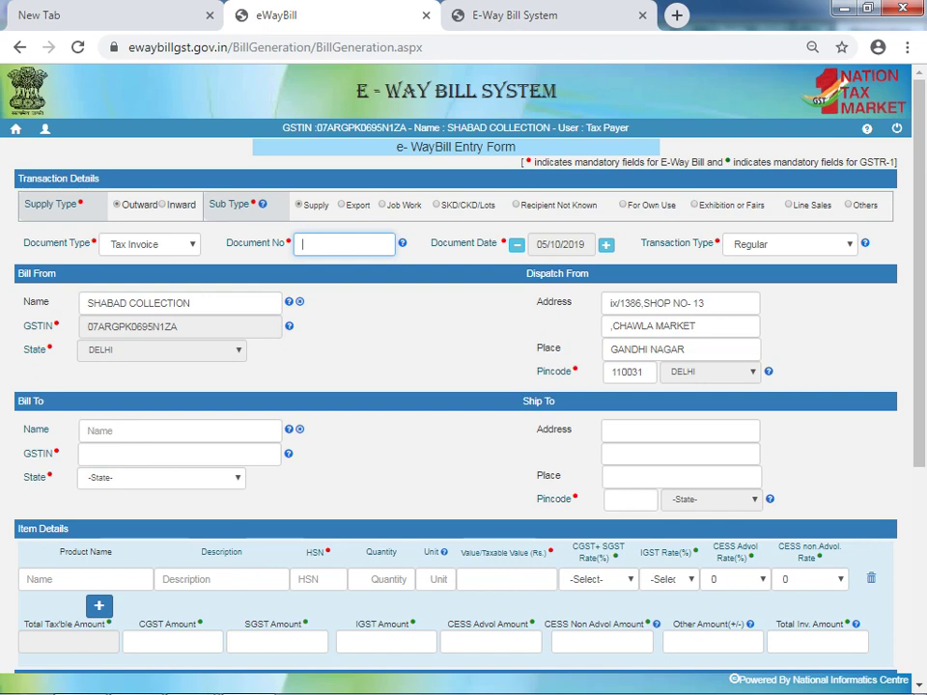
text(58)
key(BackSpace)
key(BackSpace)
text(g)
key(alt+Tab)
key(alt+Tab)
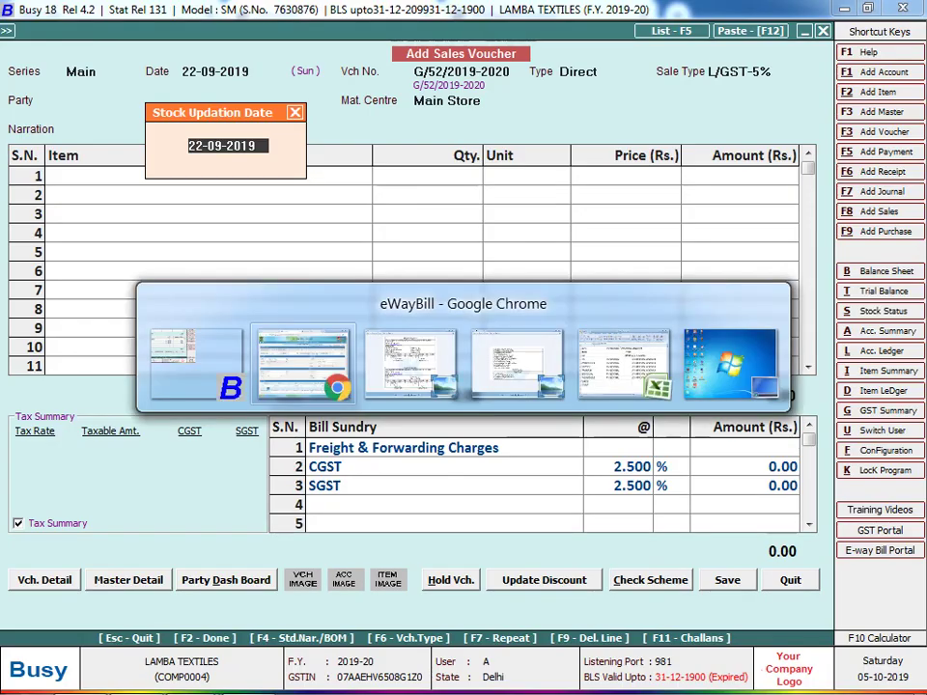
key(BackSpace)
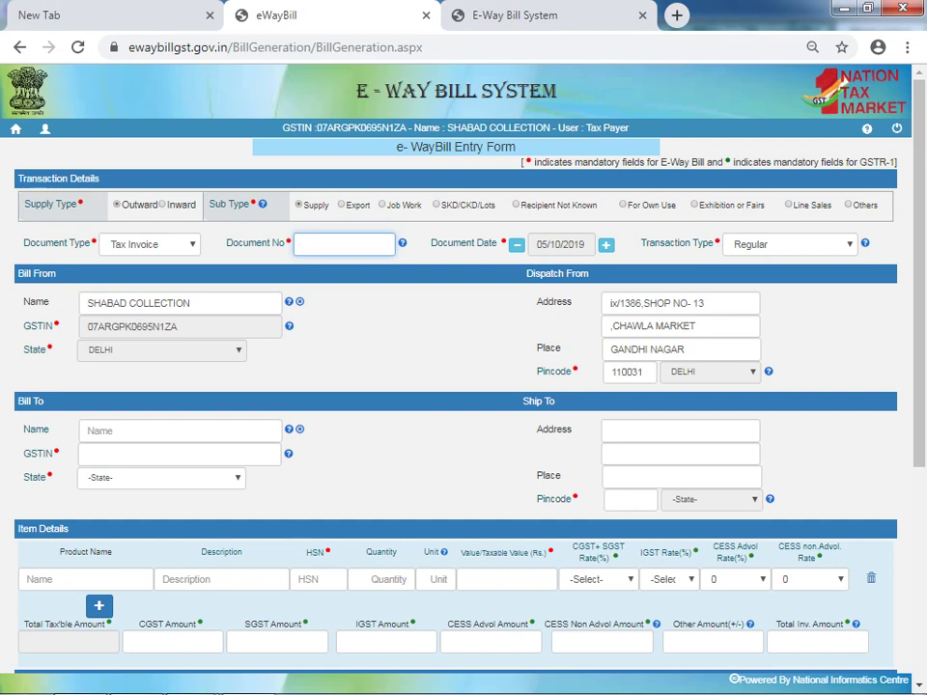
text(G/5)
text(2/)
key(alt+Tab)
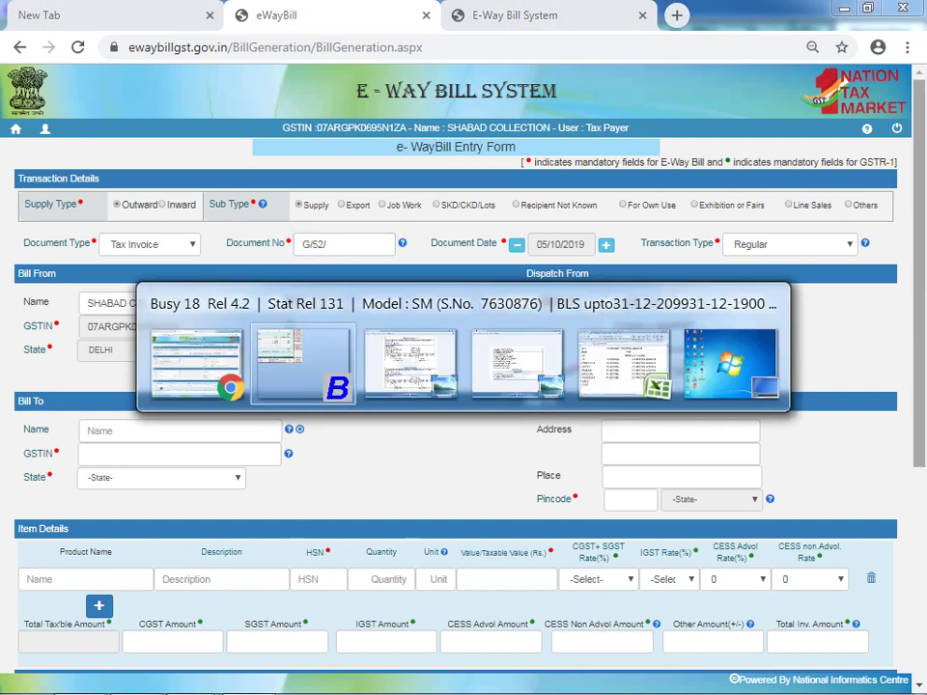
key(alt+Tab)
text(2019)
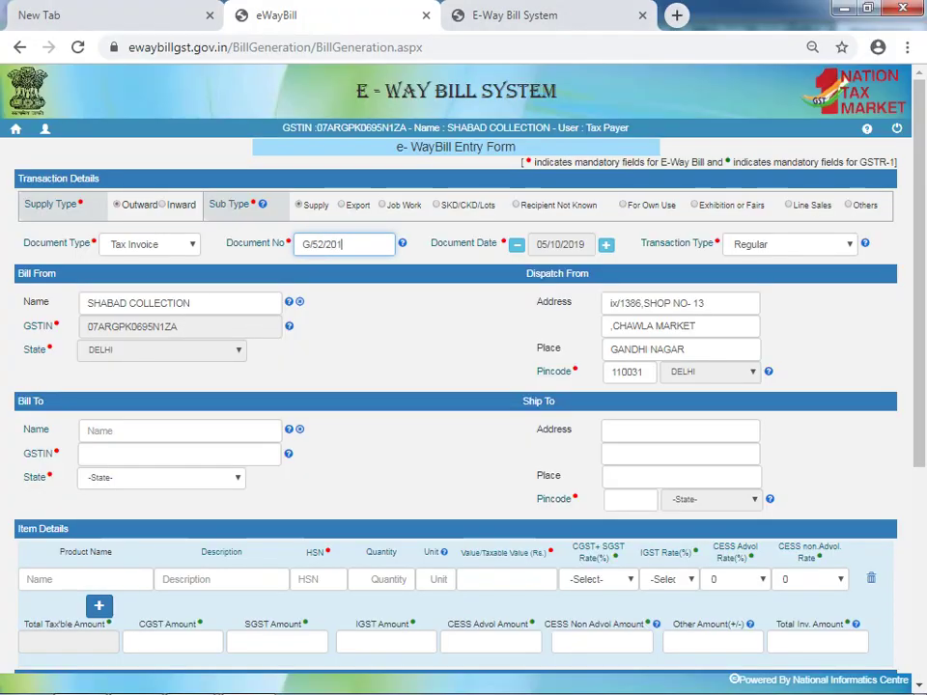
text(-2)
text(020)
key(alt+Tab)
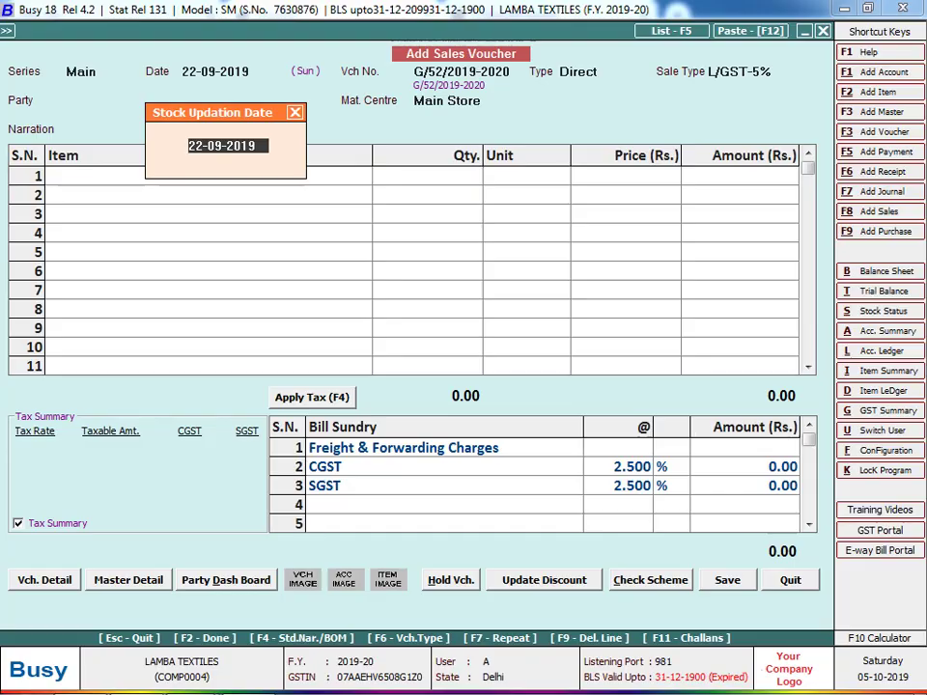
key(alt+Tab)
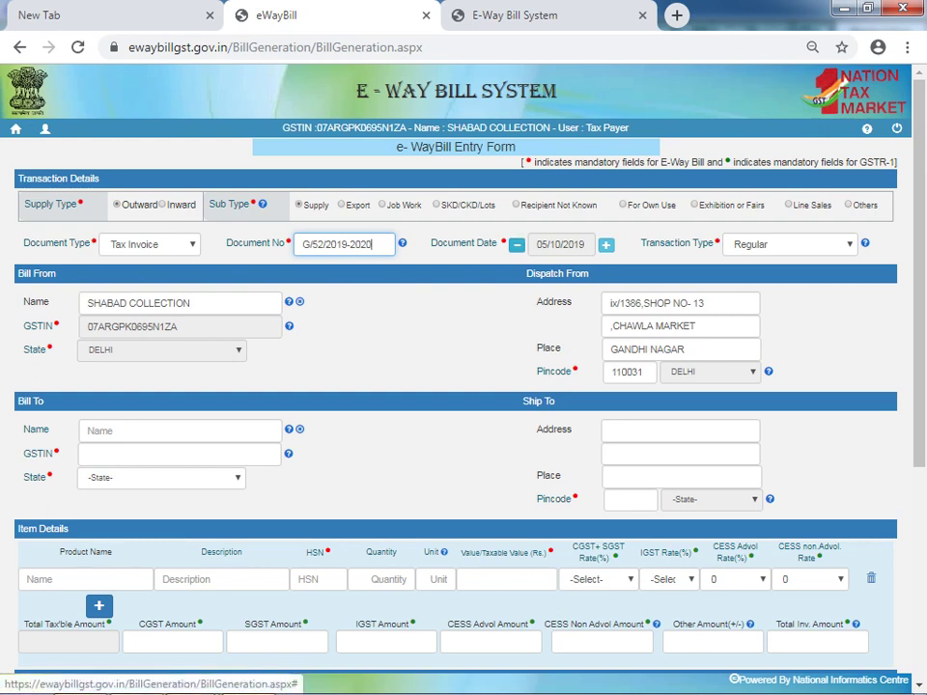
Step: Nudge the document date back four days and forward three days
click(516, 244)
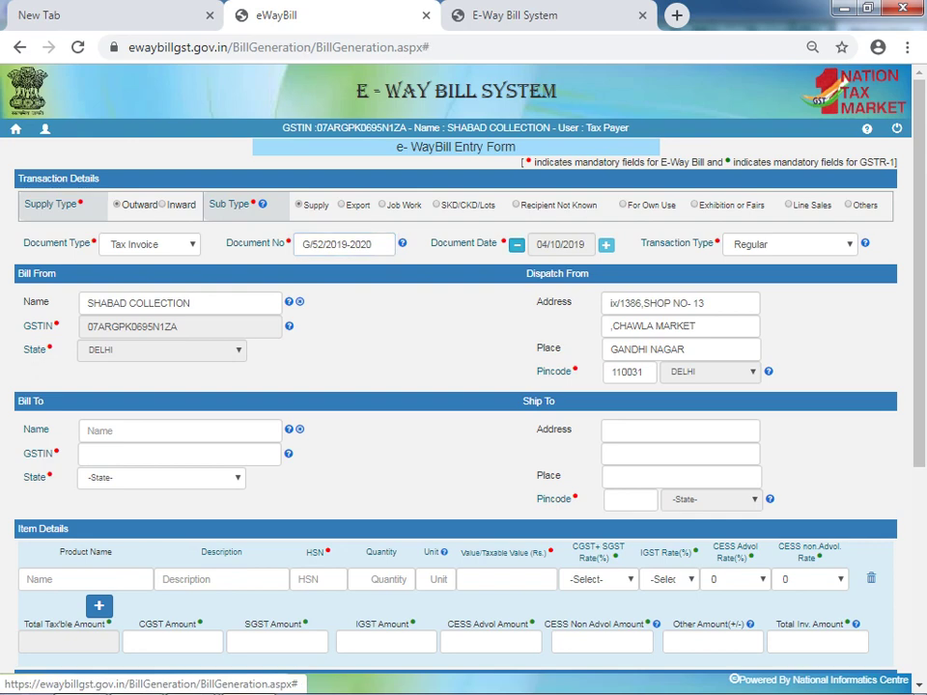
click(516, 244)
click(516, 244)
click(517, 244)
click(517, 245)
click(517, 244)
click(517, 244)
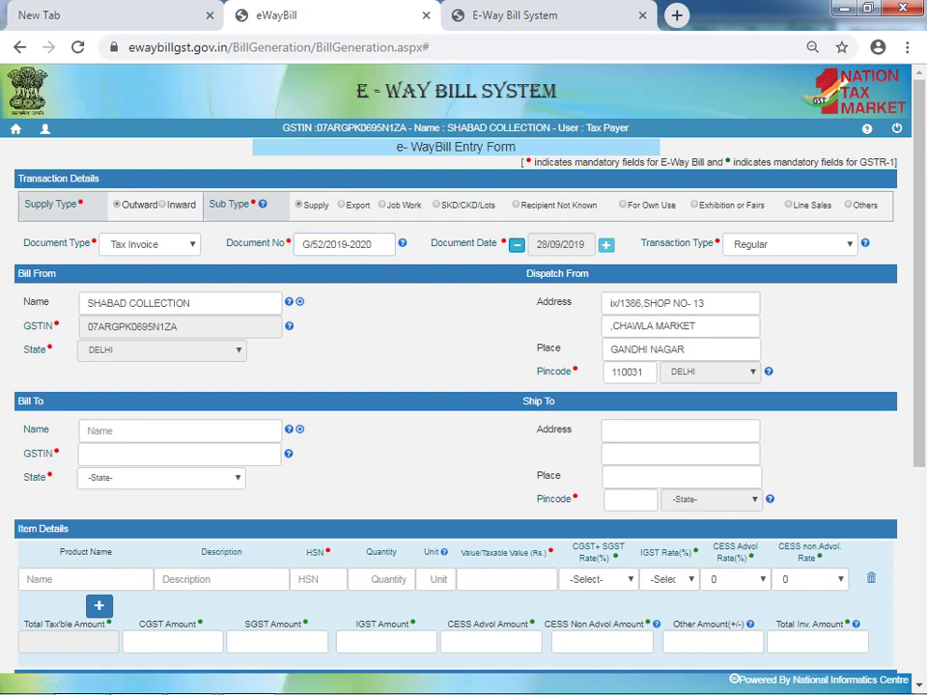
click(605, 244)
click(606, 244)
click(605, 245)
click(605, 244)
click(605, 244)
click(605, 244)
click(605, 244)
Step: Check the Transaction Type list, then scroll down to the Bill To and Ship To fields
click(789, 245)
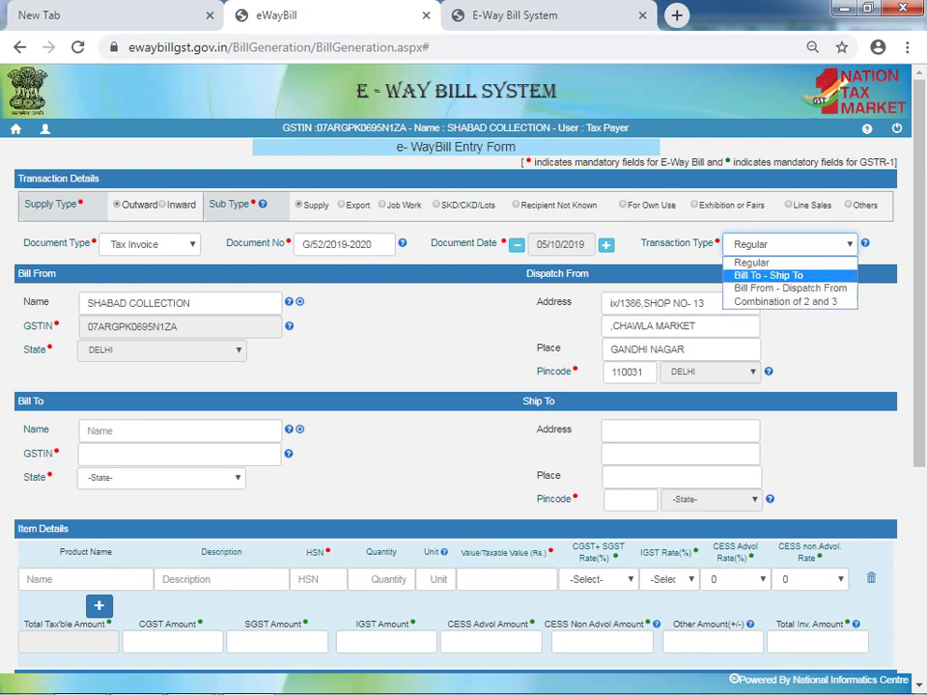
key(Escape)
scroll(463, 387, down, 2)
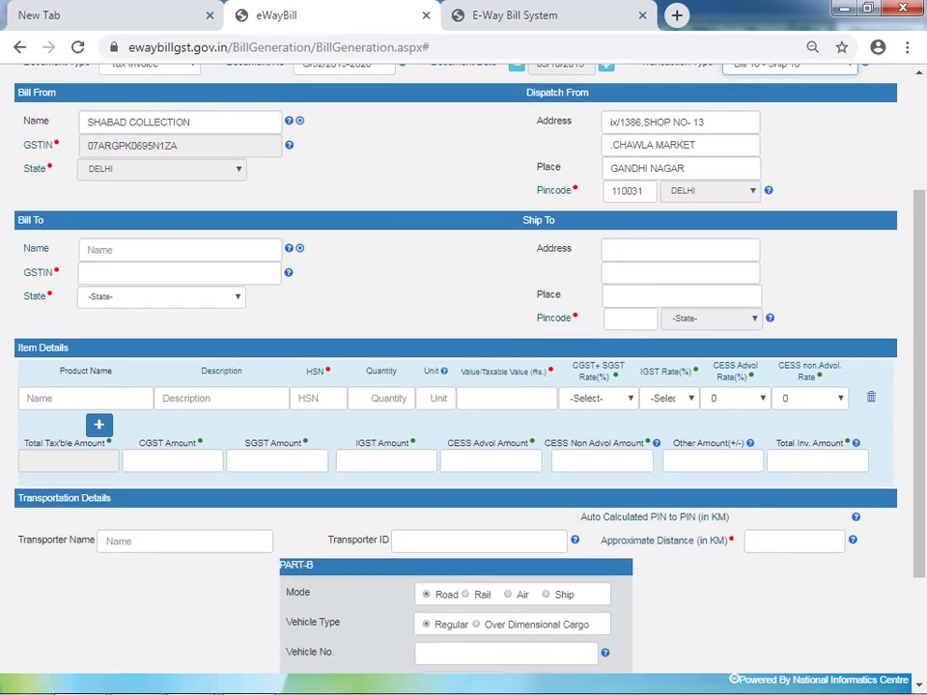
click(179, 249)
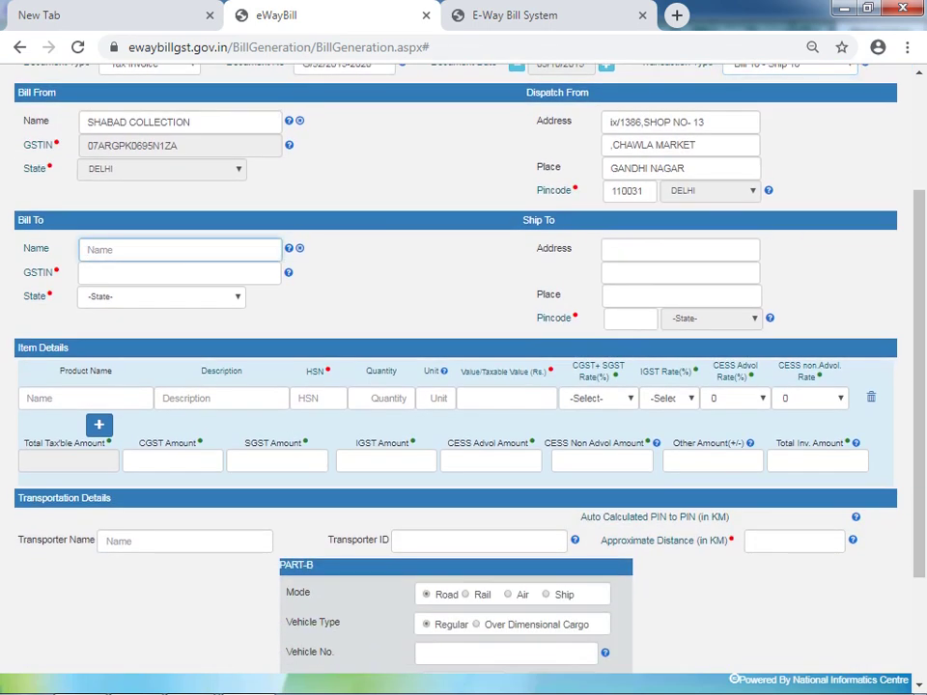
click(679, 249)
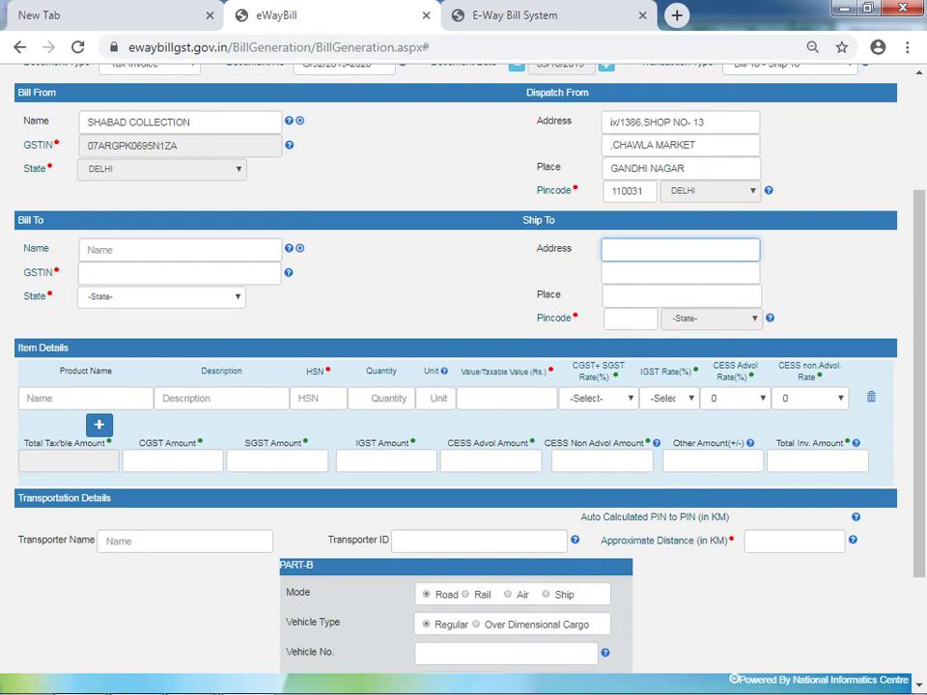
Step: Copy 7 WORLD ENTERPRISES's GSTIN from Busy and paste it into the Bill To GSTIN field
click(179, 249)
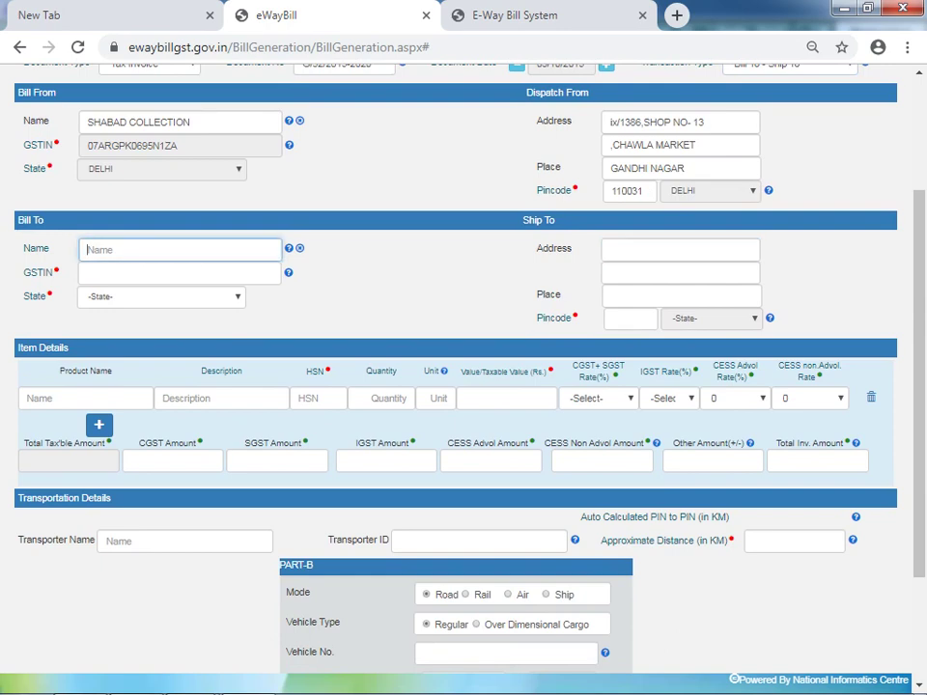
click(178, 272)
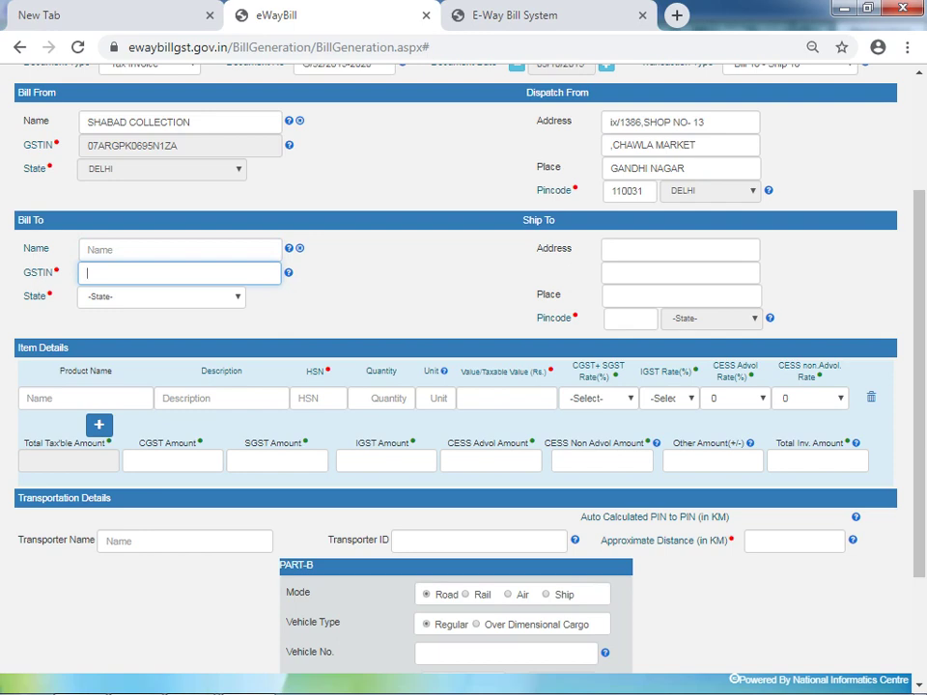
key(alt+Tab)
key(Return)
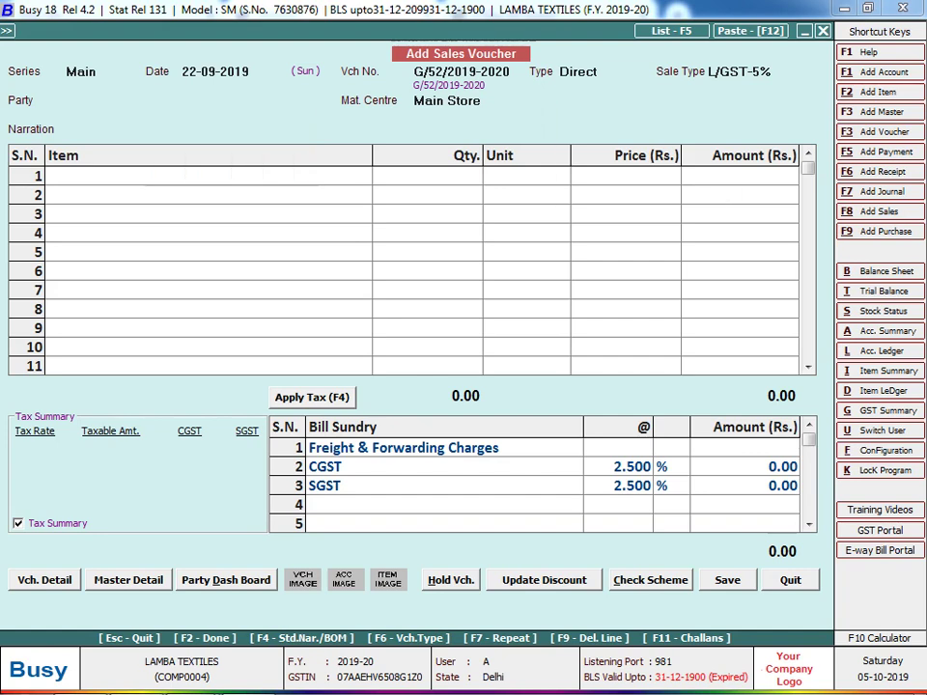
key(Return)
key(Return)
key(Return)
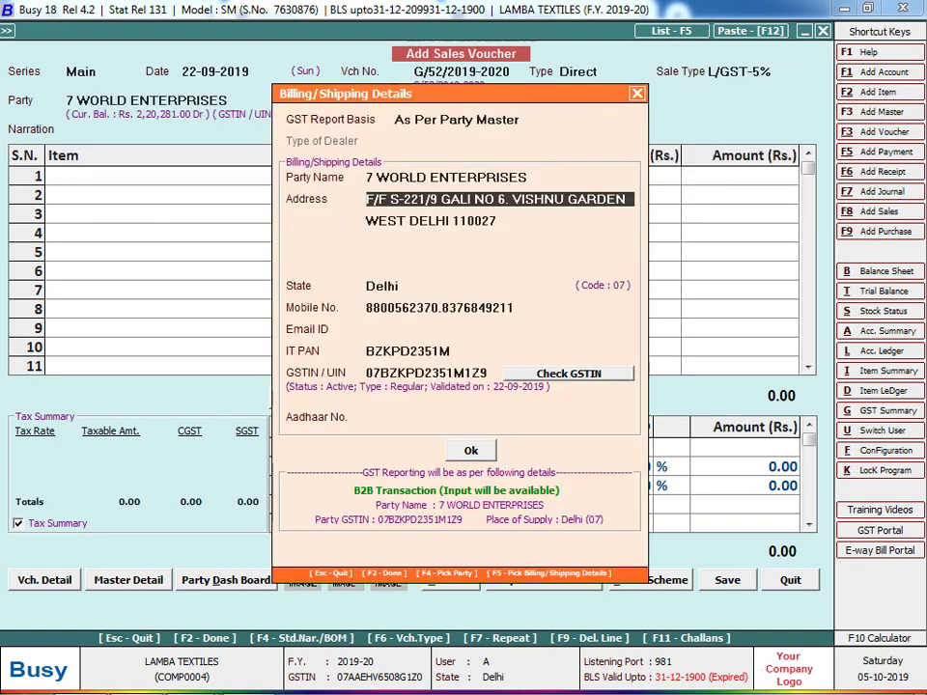
key(Return)
key(Return)
key(Return)
key(Return)
key(Return)
key(Return)
key(Return)
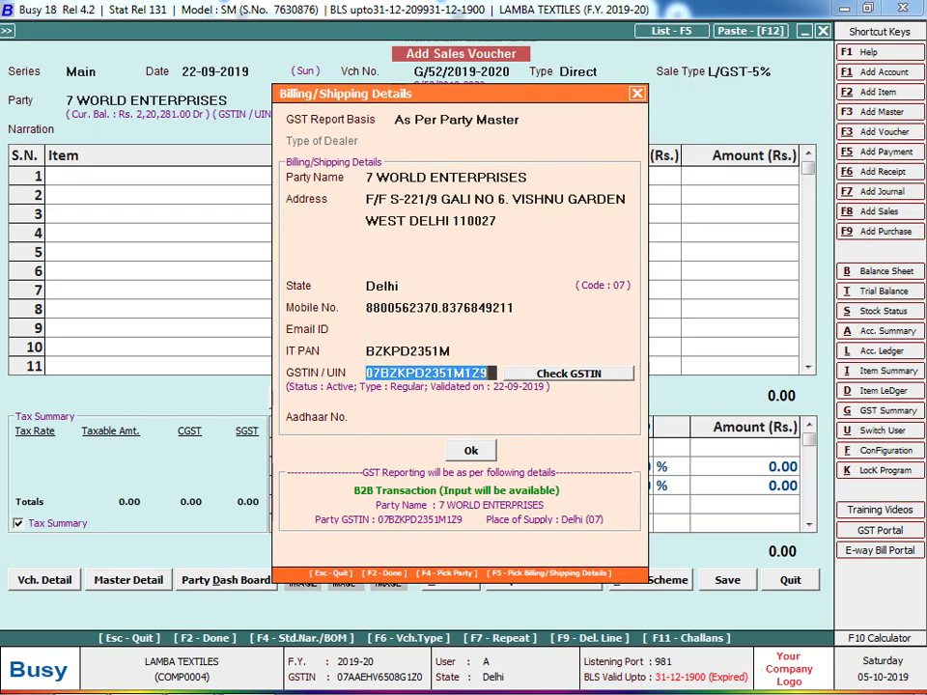
key(alt+Tab)
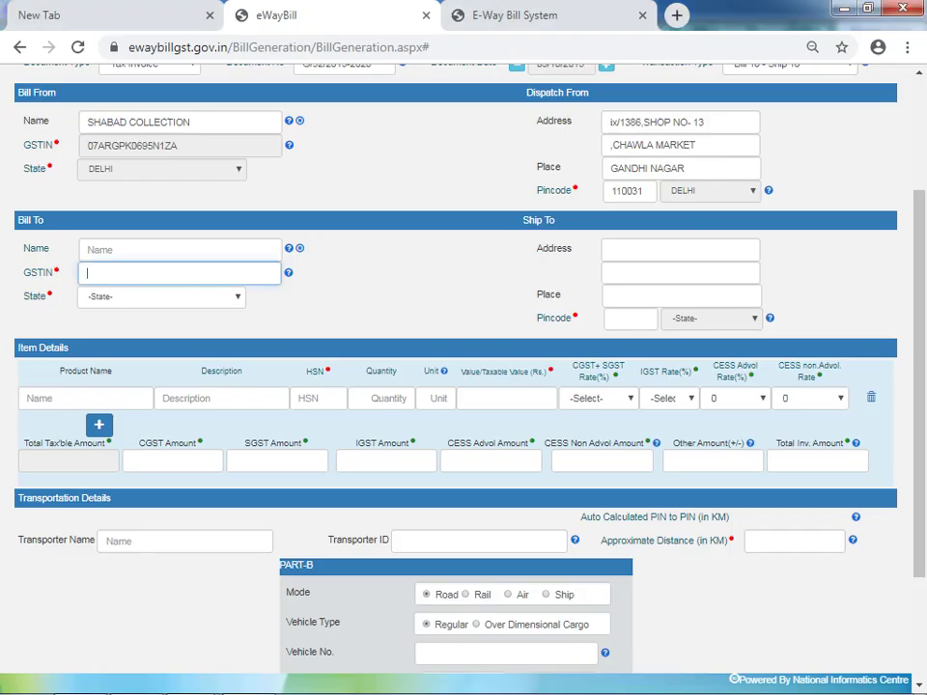
key(ctrl+v)
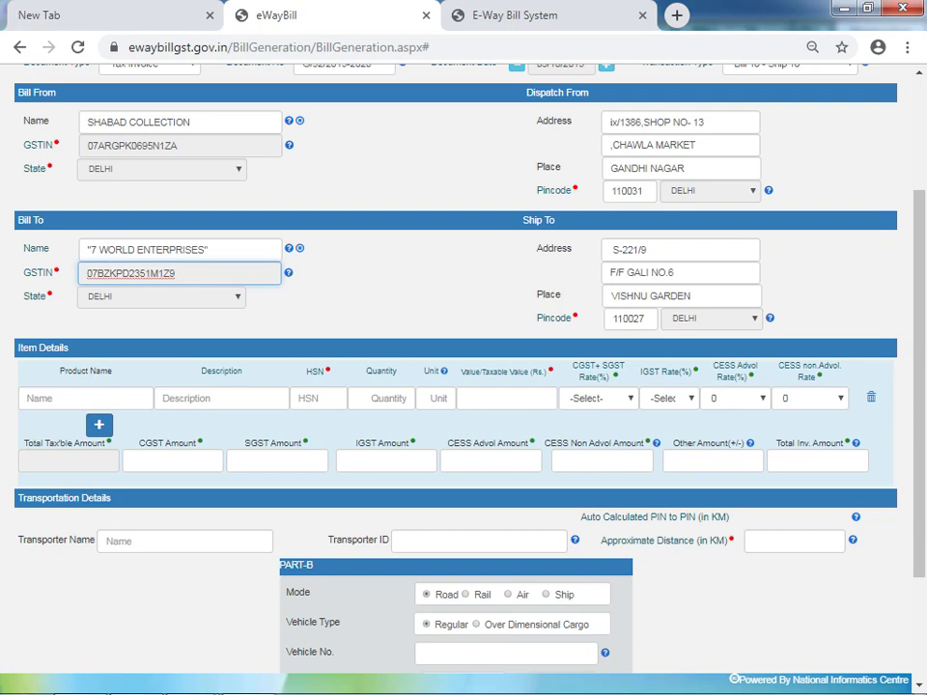
Step: Erase the Ship To address lines, place and pincode so they are blank
click(679, 249)
key(BackSpace)
key(BackSpace)
key(BackSpace)
key(BackSpace)
key(BackSpace)
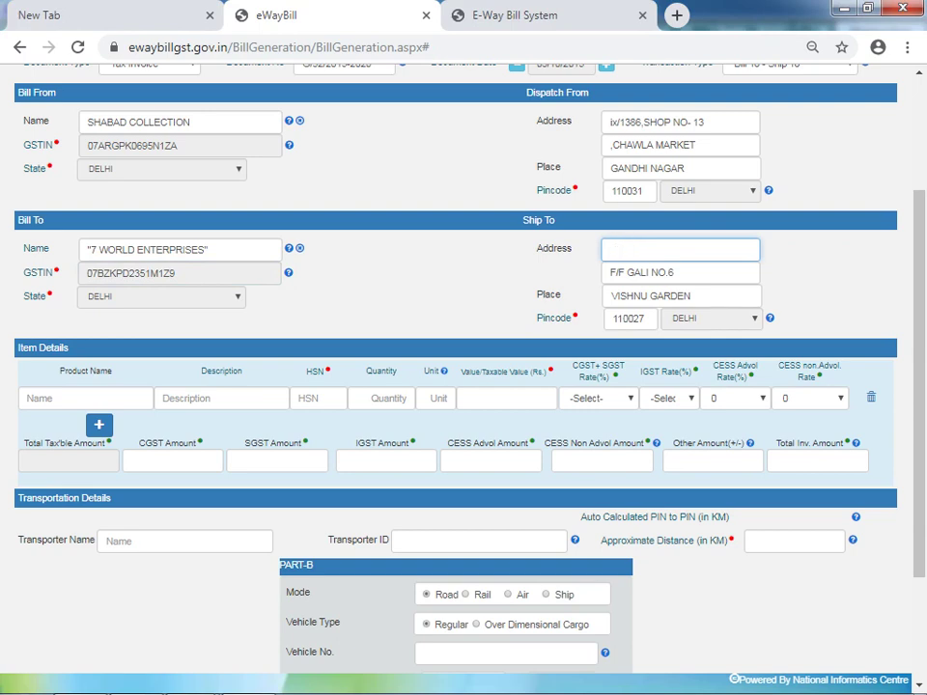
scroll(464, 386, up, 1)
click(676, 363)
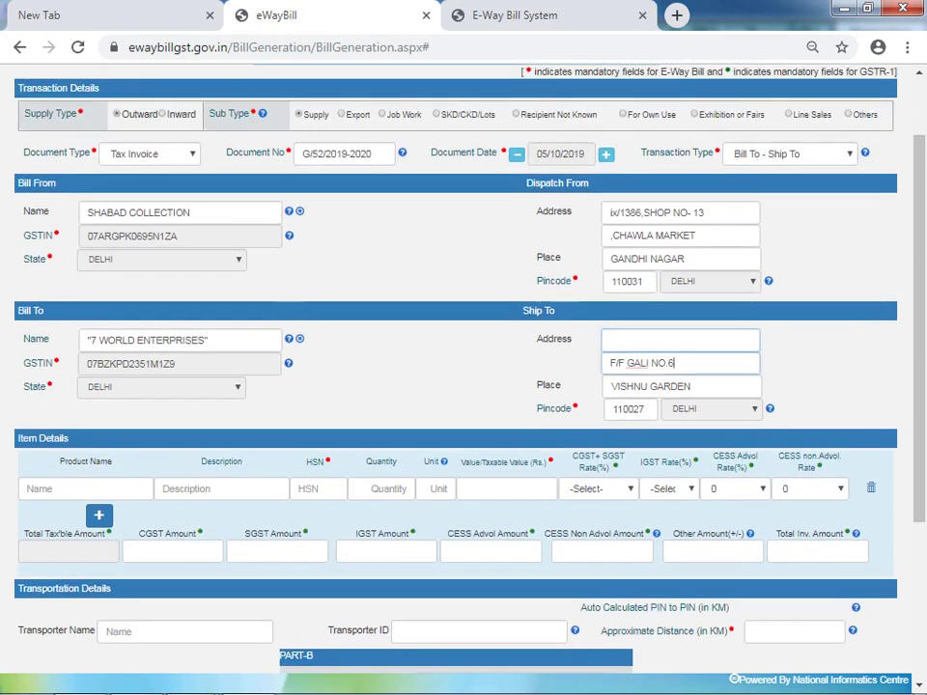
key(BackSpace)
key(BackSpace)
key(BackSpace)
key(BackSpace)
key(BackSpace)
key(BackSpace)
key(BackSpace)
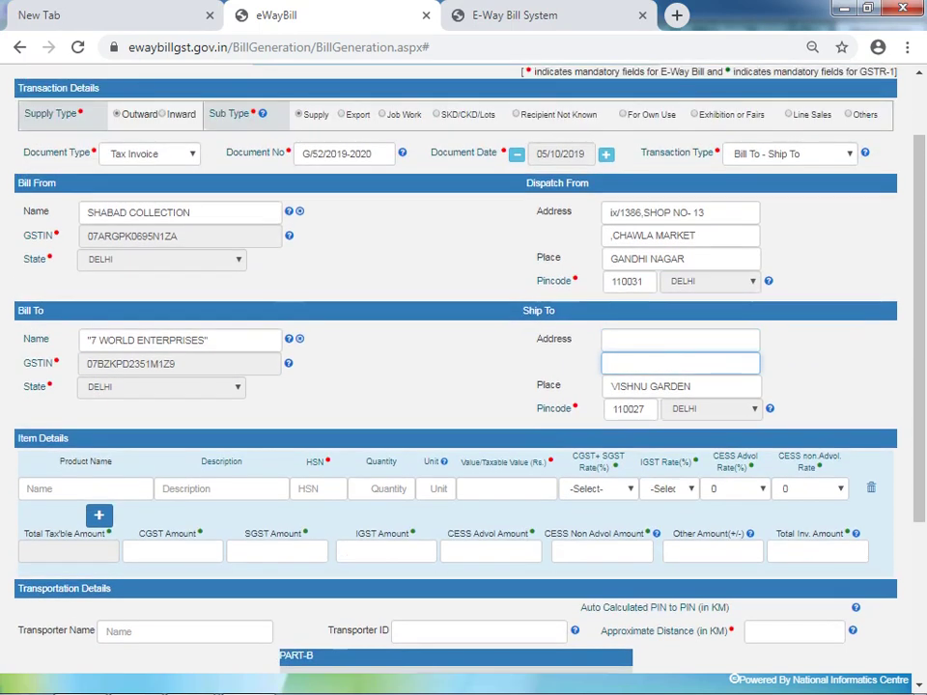
click(691, 386)
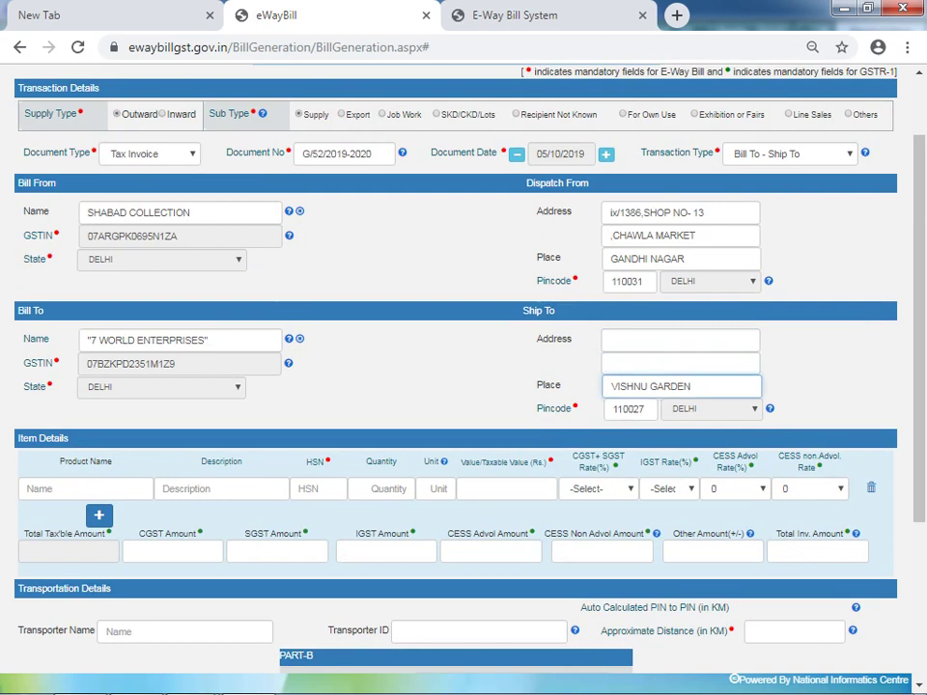
key(BackSpace)
key(BackSpace)
key(BackSpace)
key(BackSpace)
key(BackSpace)
key(BackSpace)
key(BackSpace)
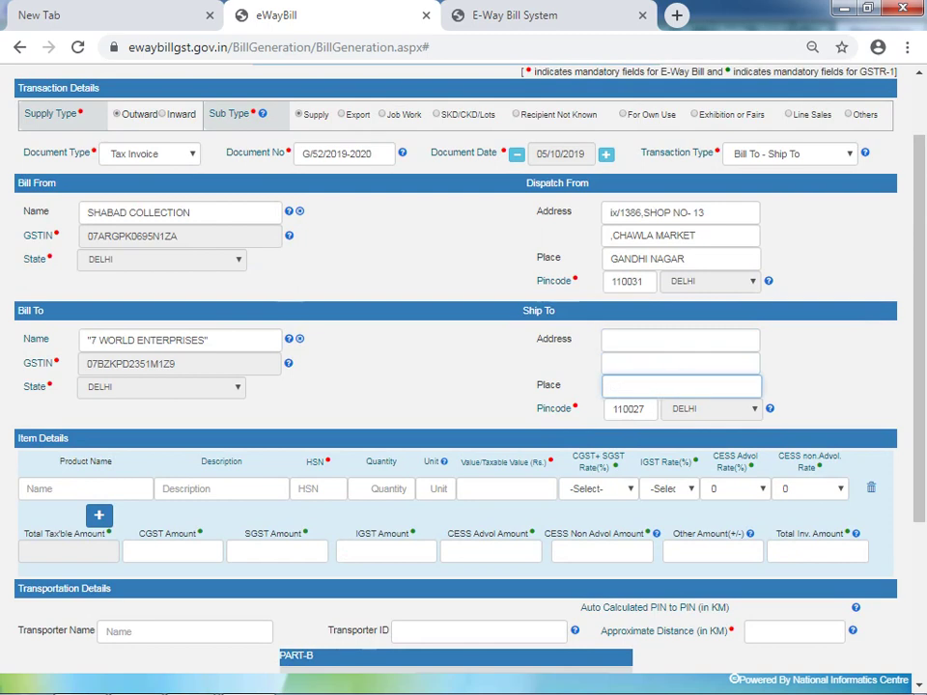
click(630, 408)
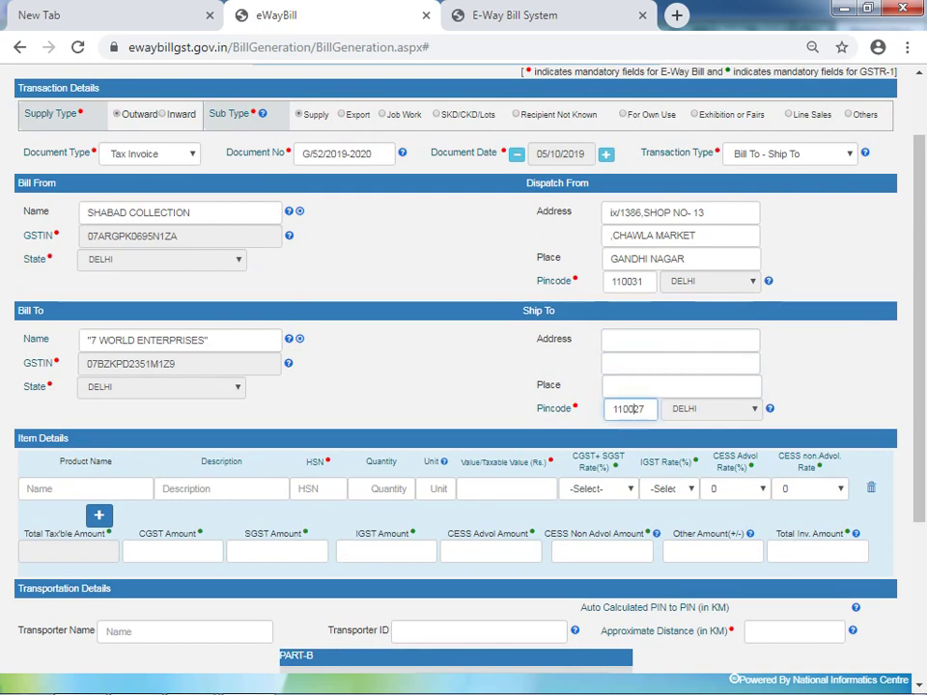
key(BackSpace)
key(BackSpace)
key(BackSpace)
key(BackSpace)
click(679, 339)
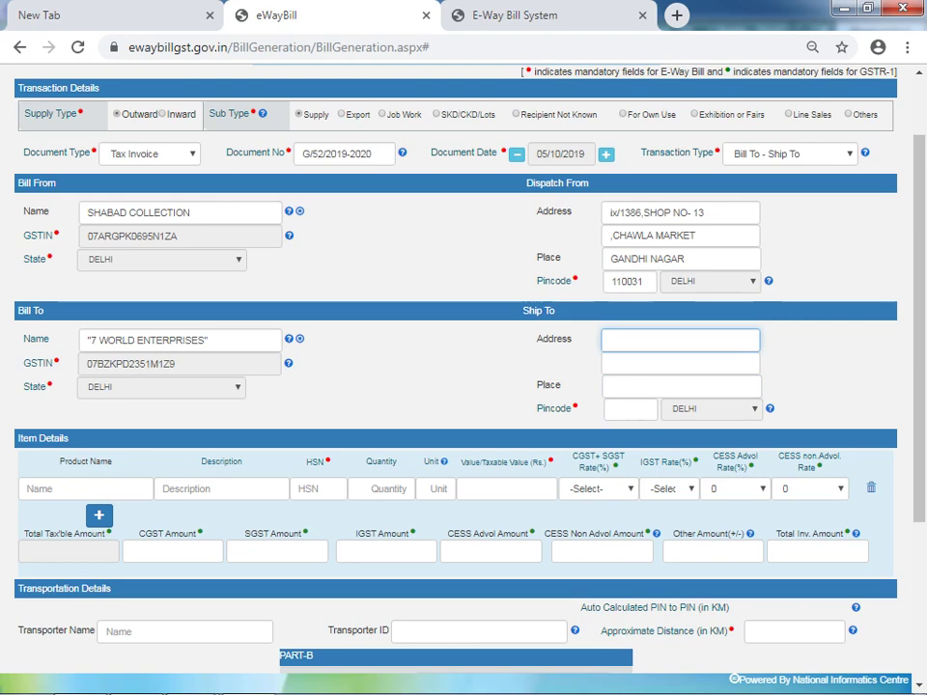
scroll(453, 367, down, 5)
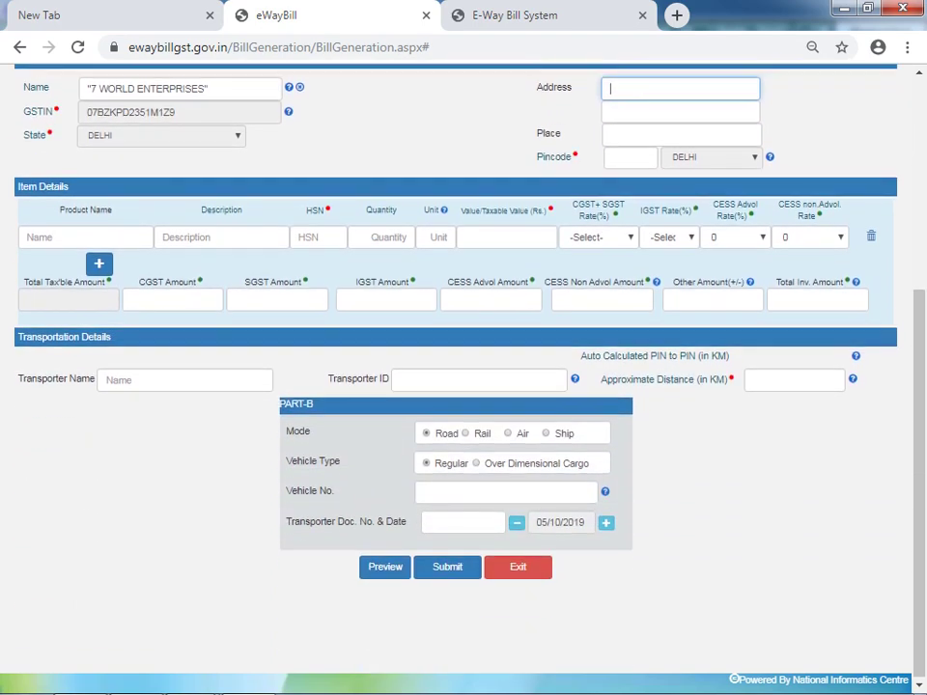
Step: Add a second blank item row under Item Details
scroll(463, 367, up, 5)
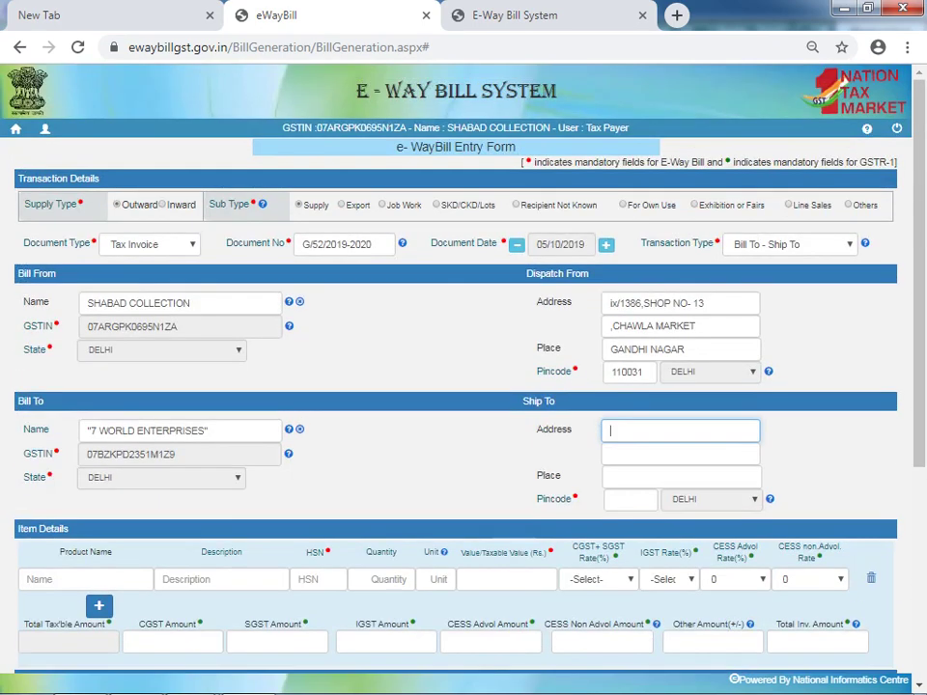
scroll(464, 386, down, 3)
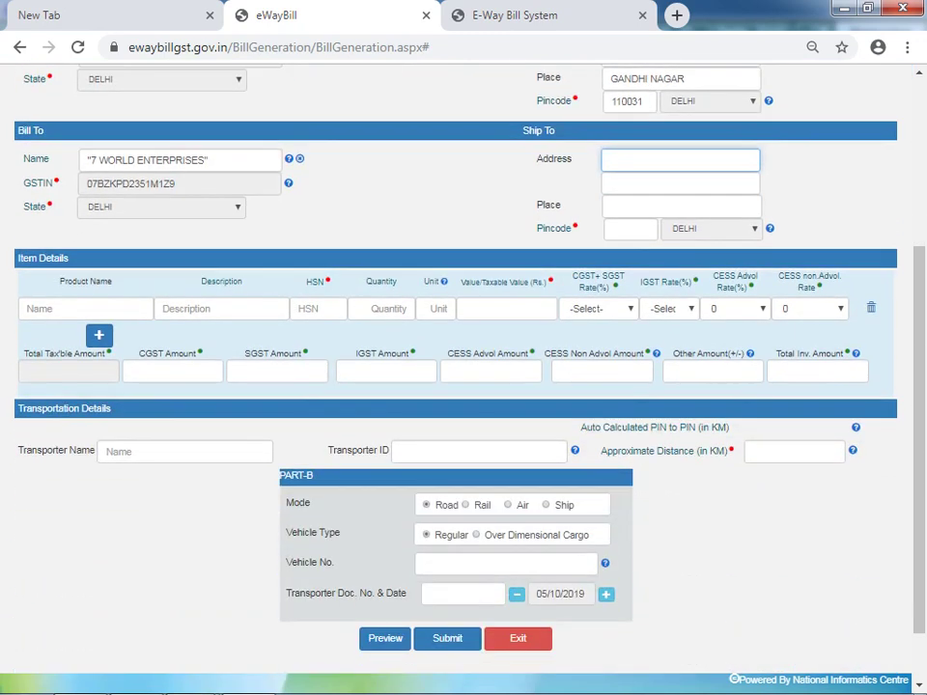
click(85, 307)
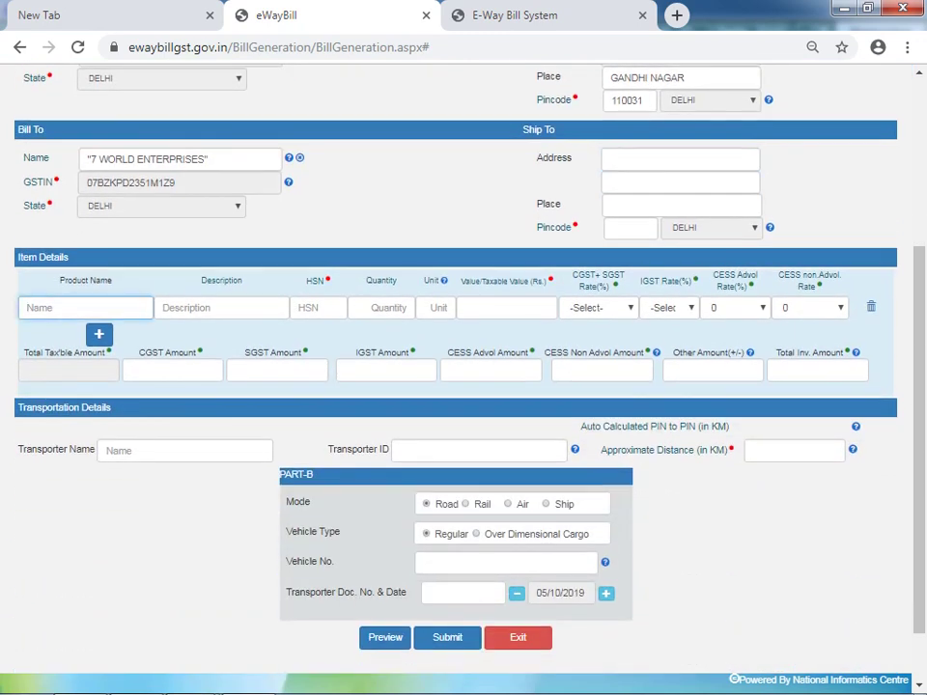
click(221, 307)
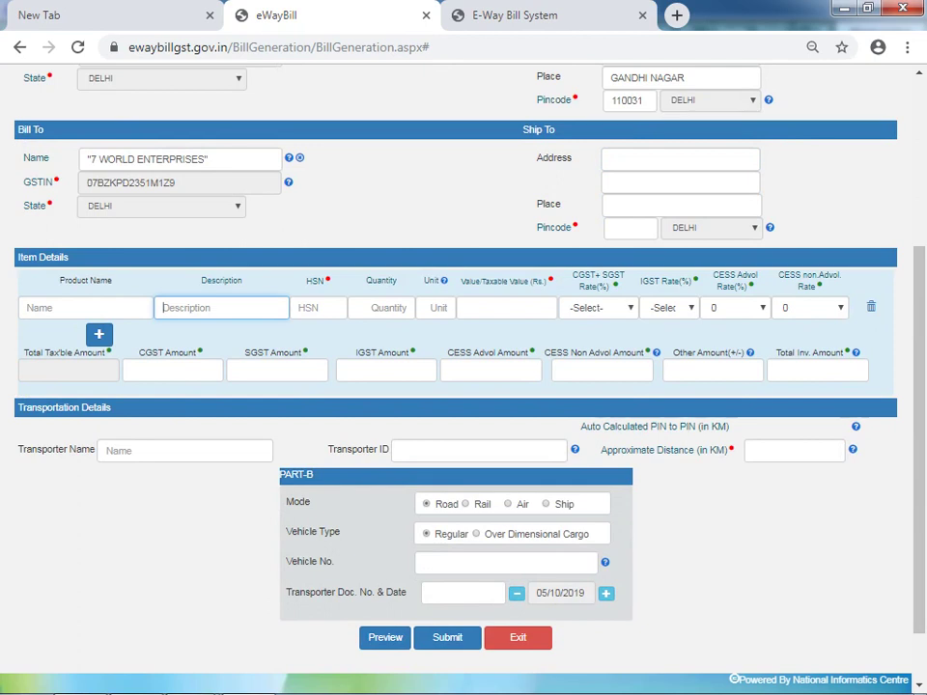
scroll(463, 386, down, 1)
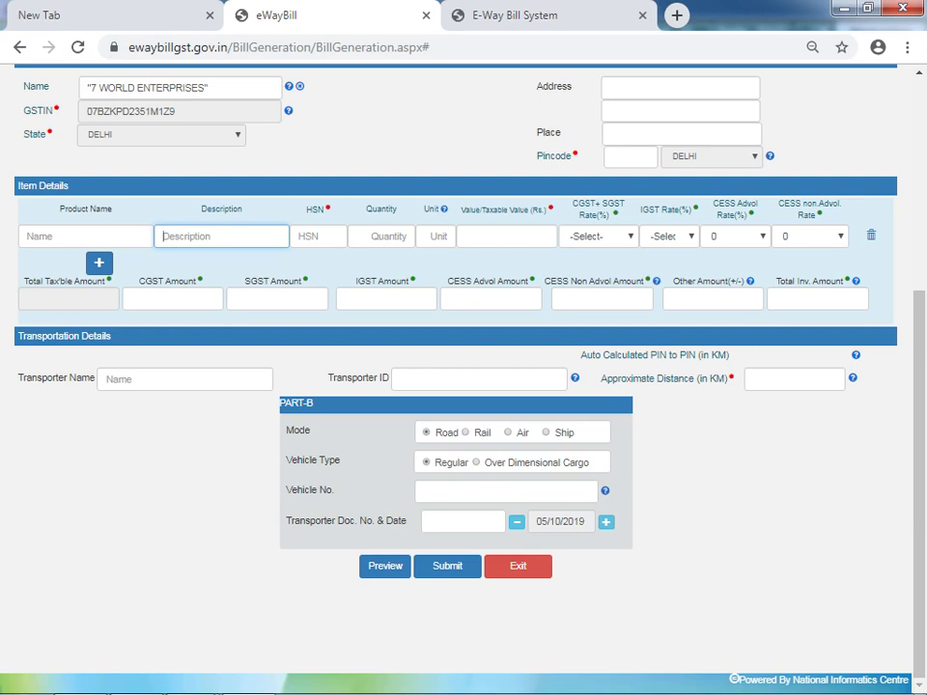
click(99, 262)
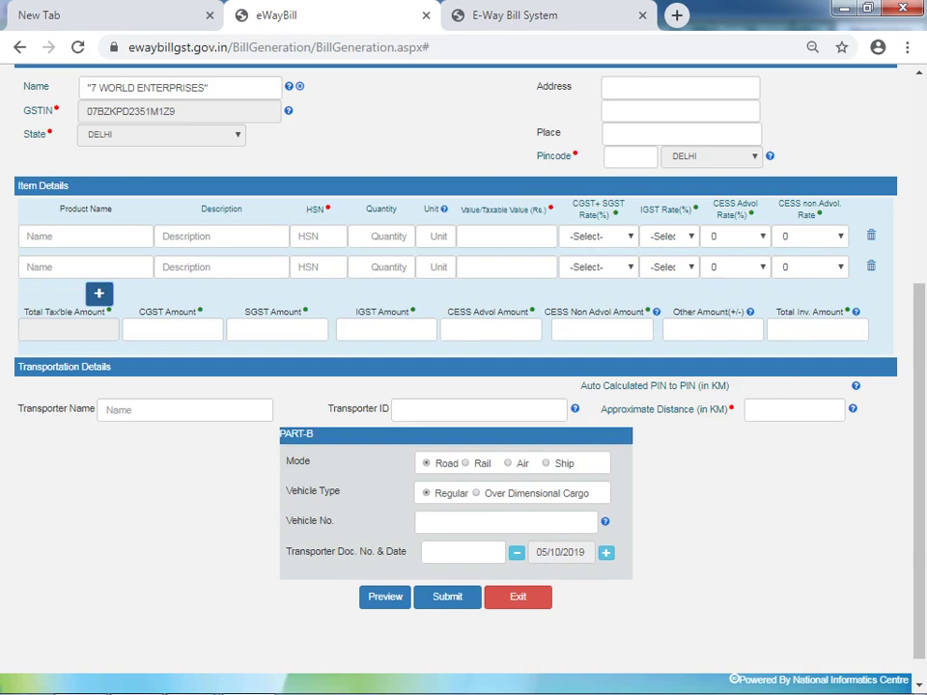
Step: Step through Transporter ID and distance, then return to Busy's main screen
click(478, 409)
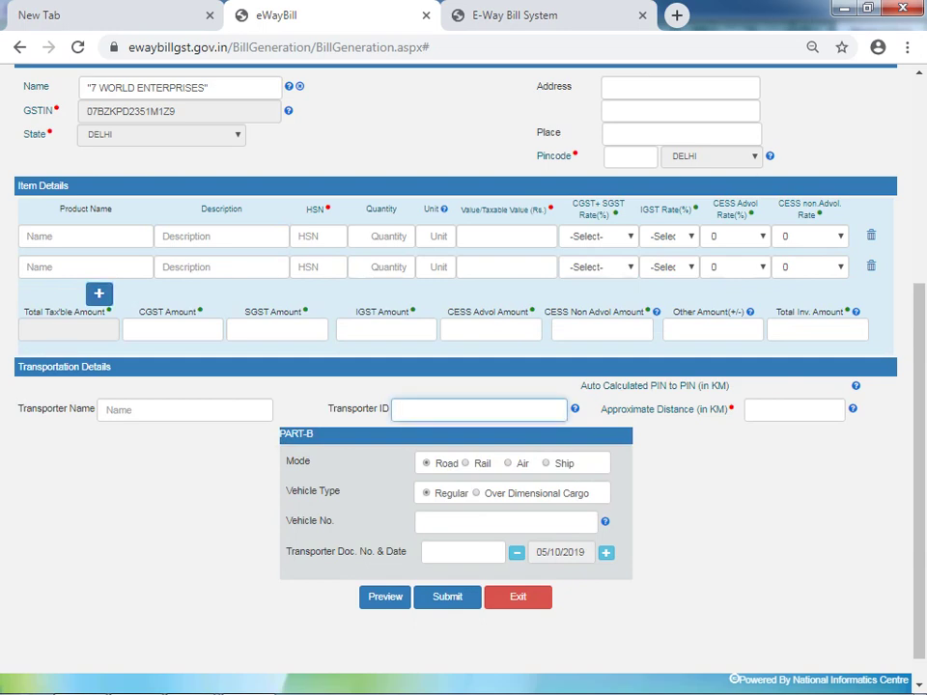
click(793, 409)
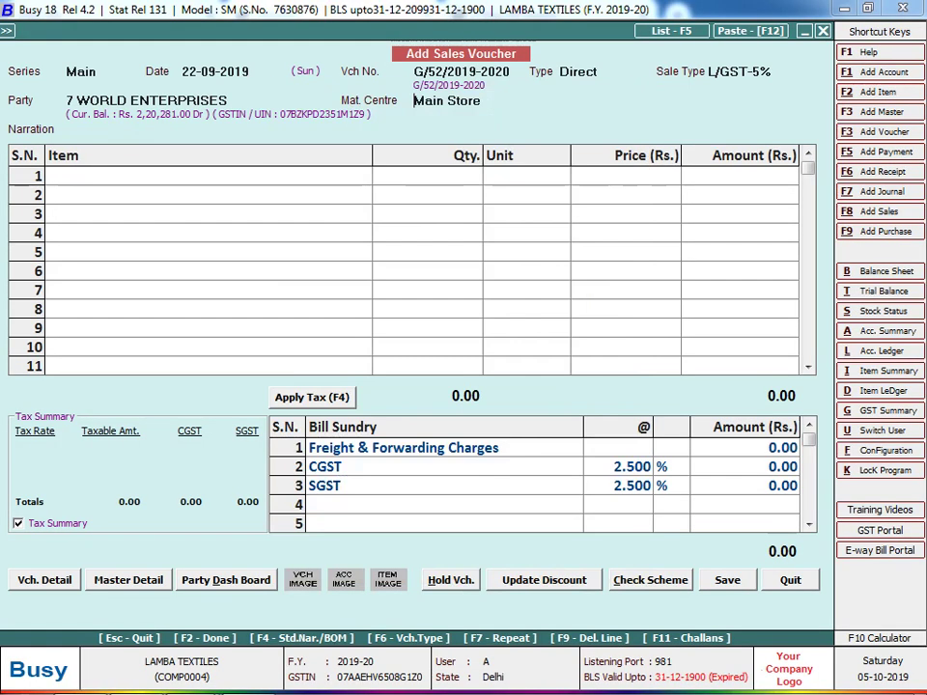
key(Escape)
key(Escape)
key(Escape)
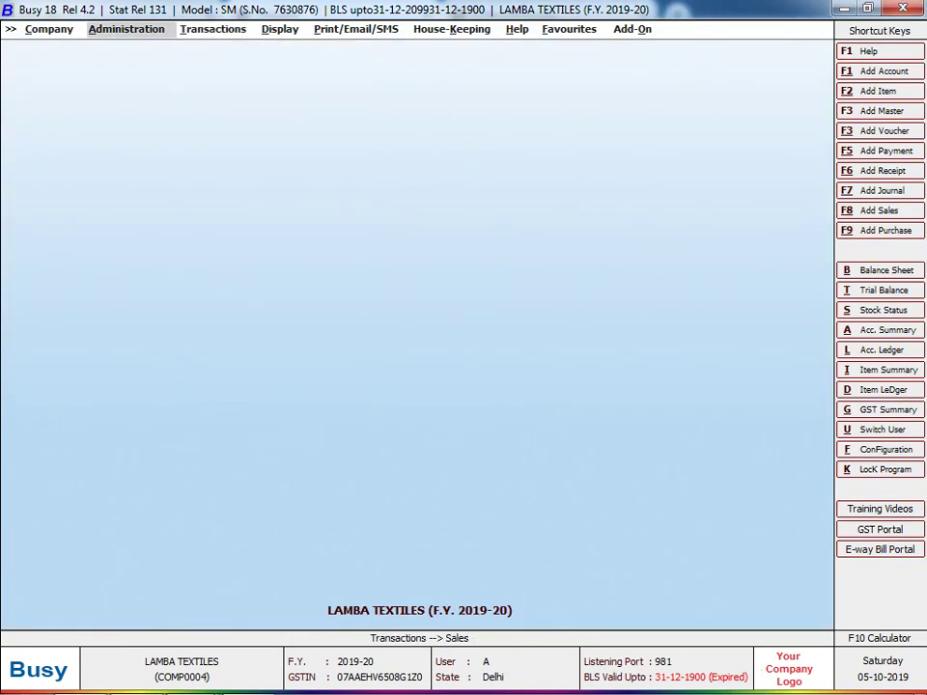
Step: Open 7 WORLD ENTERPRISES via Administration > Masters > Account > Modify
key(Return)
key(Up)
key(Right)
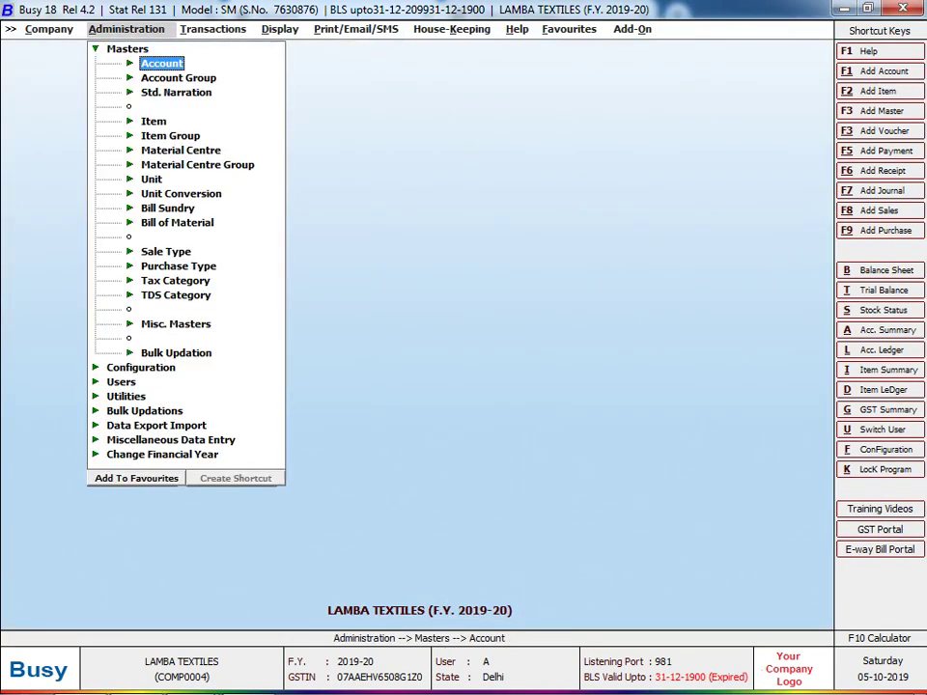
key(Right)
key(Down)
key(Return)
key(Down)
key(Up)
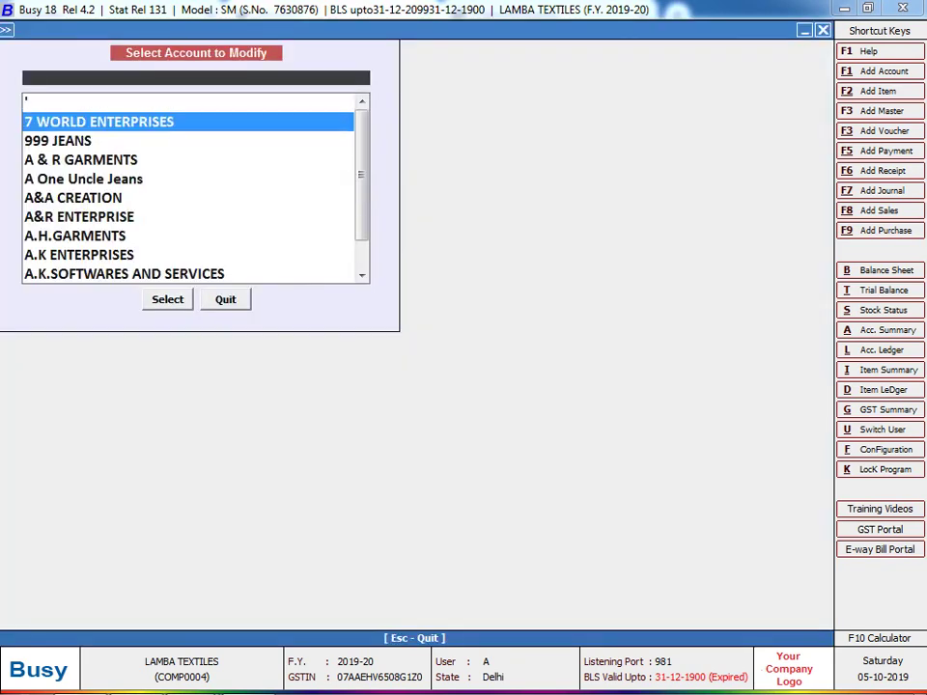
key(Return)
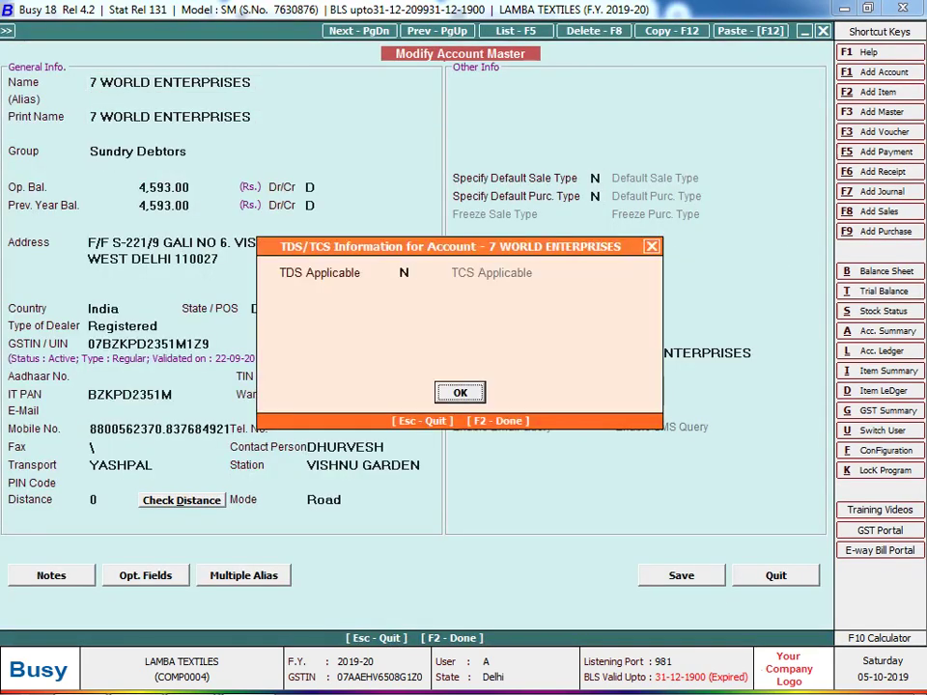
Step: Dismiss the TDS/TCS notice and run Check Distance, which reports an expired subscription
key(Return)
key(Return)
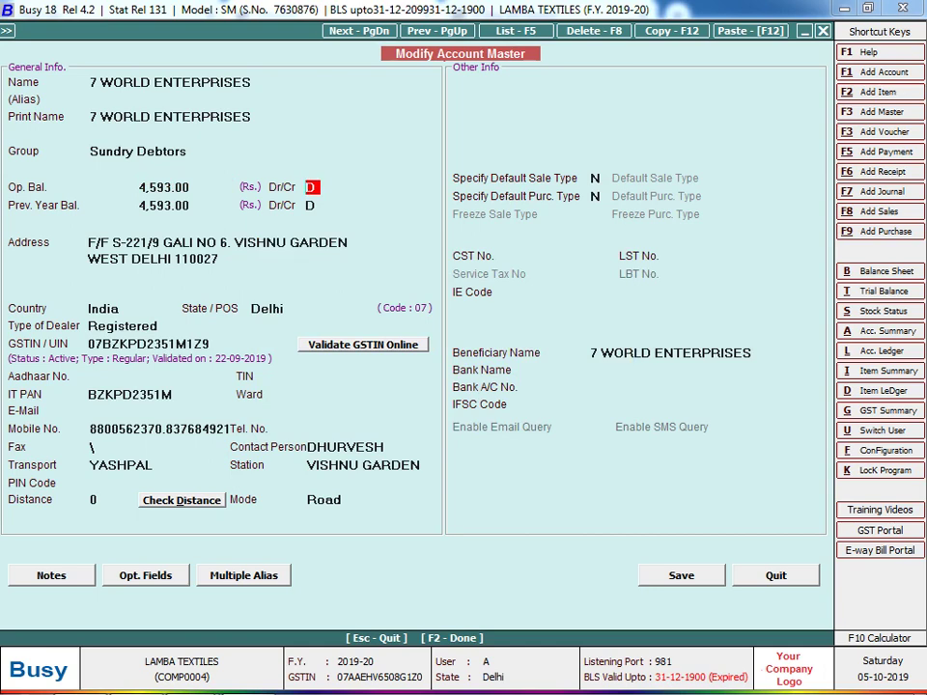
click(93, 499)
key(Return)
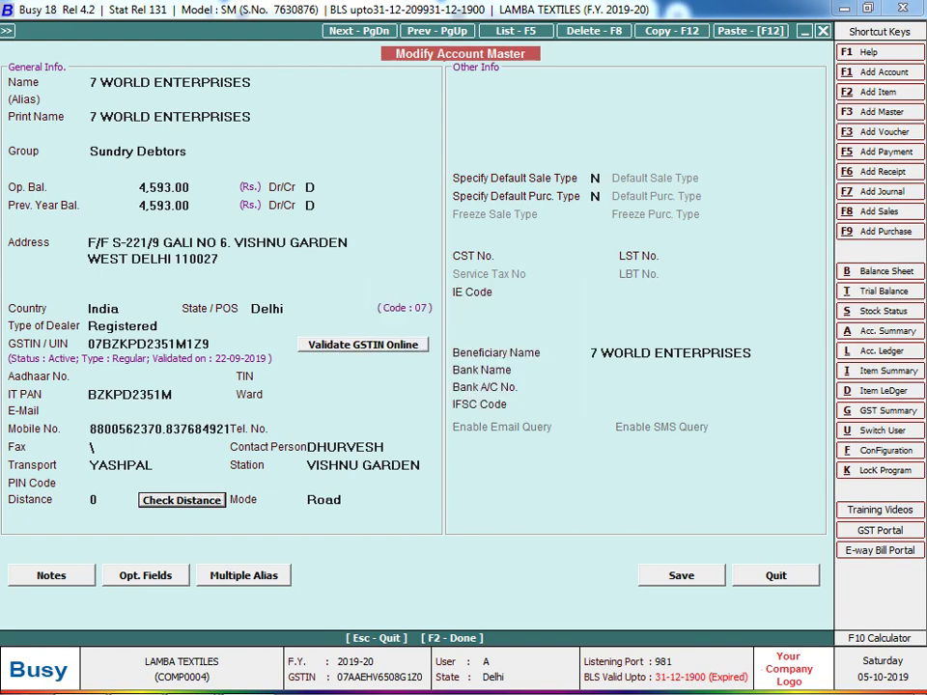
Step: Dismiss the subscription-expired message and enter PIN code 110027 for 7 WORLD ENTERPRISES
key(Return)
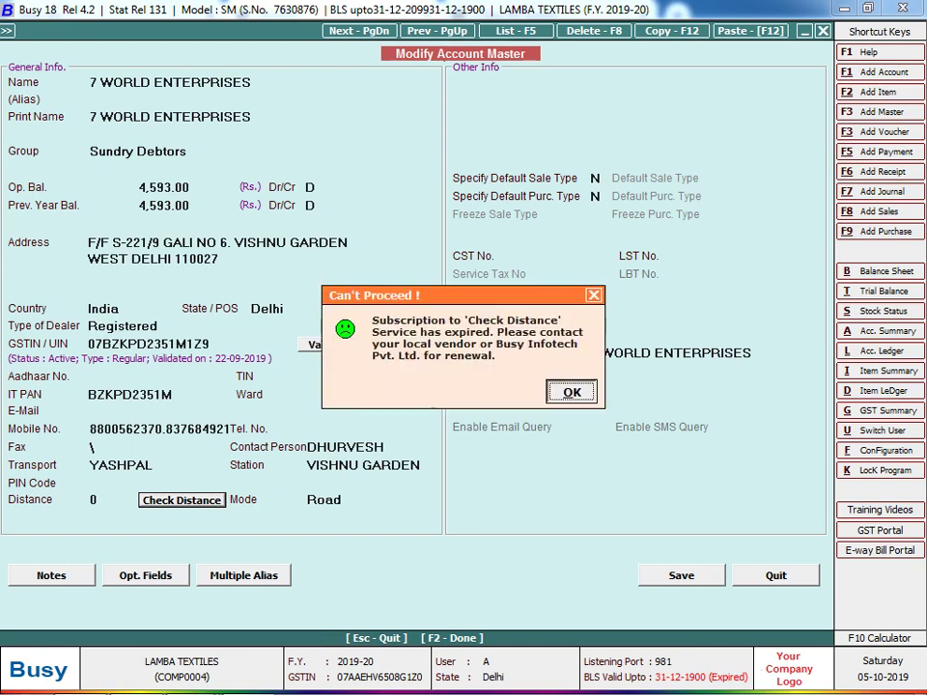
key(Return)
text(11)
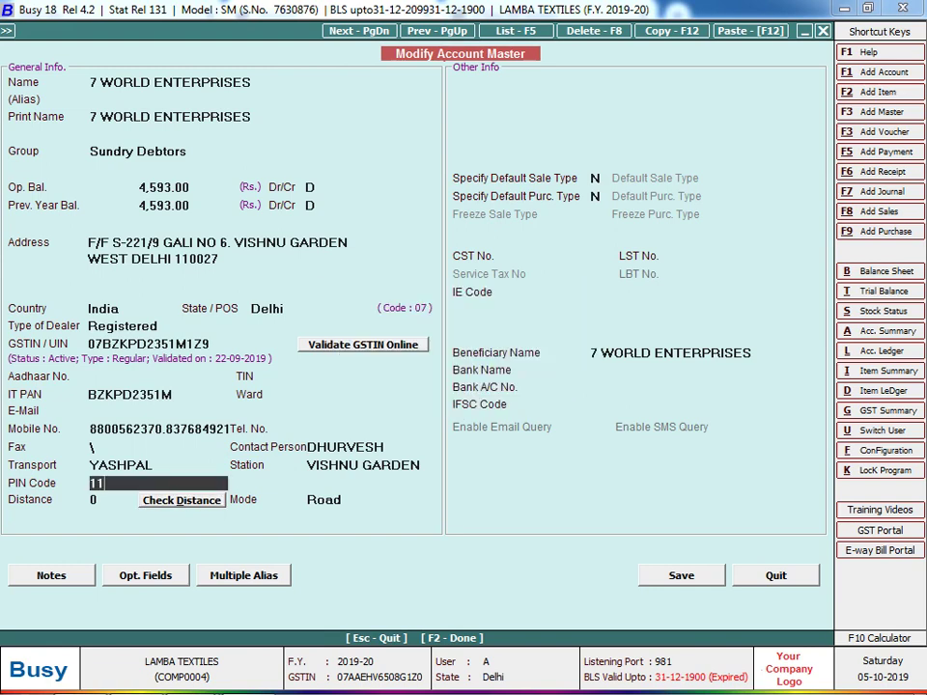
text(00)
key(BackSpace)
key(BackSpace)
key(BackSpace)
key(BackSpace)
text(11002)
text(7)
key(Return)
key(Return)
key(Return)
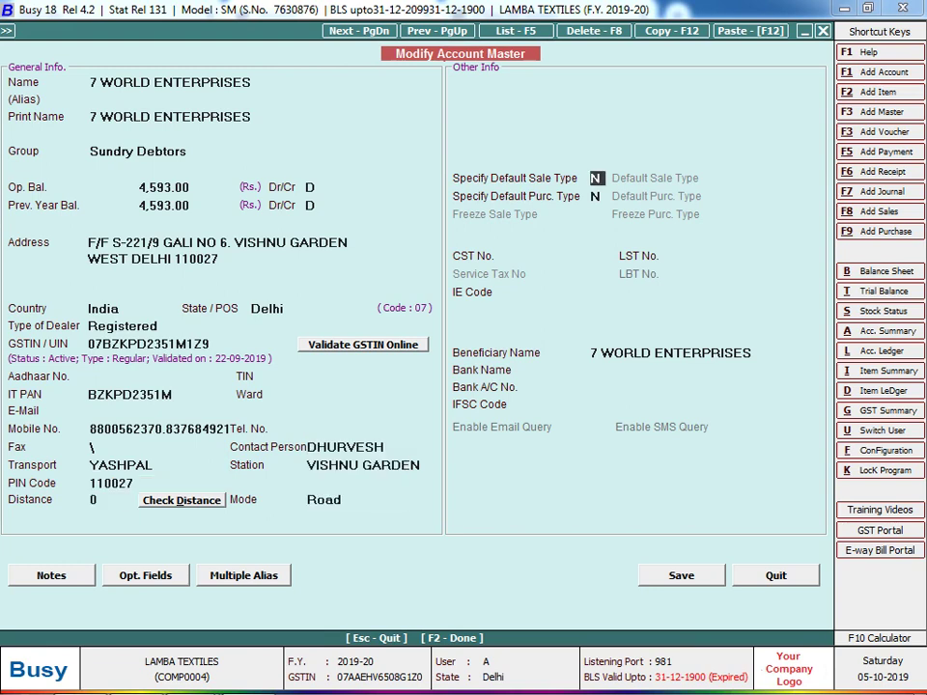
click(181, 500)
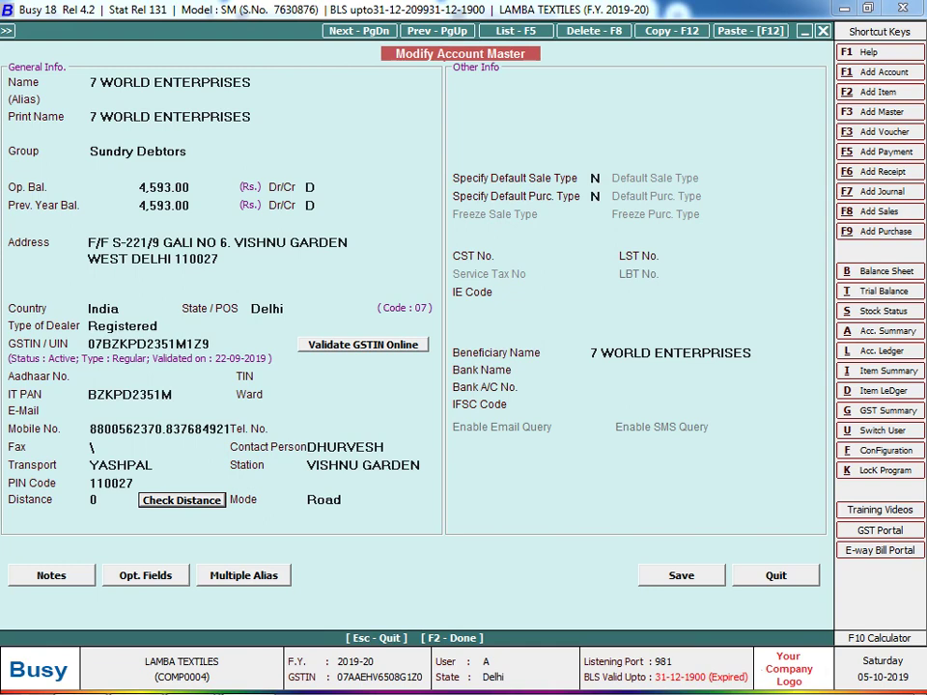
Step: Save the account, back out to the main screen, and switch to the e-Way Bill form
key(F2)
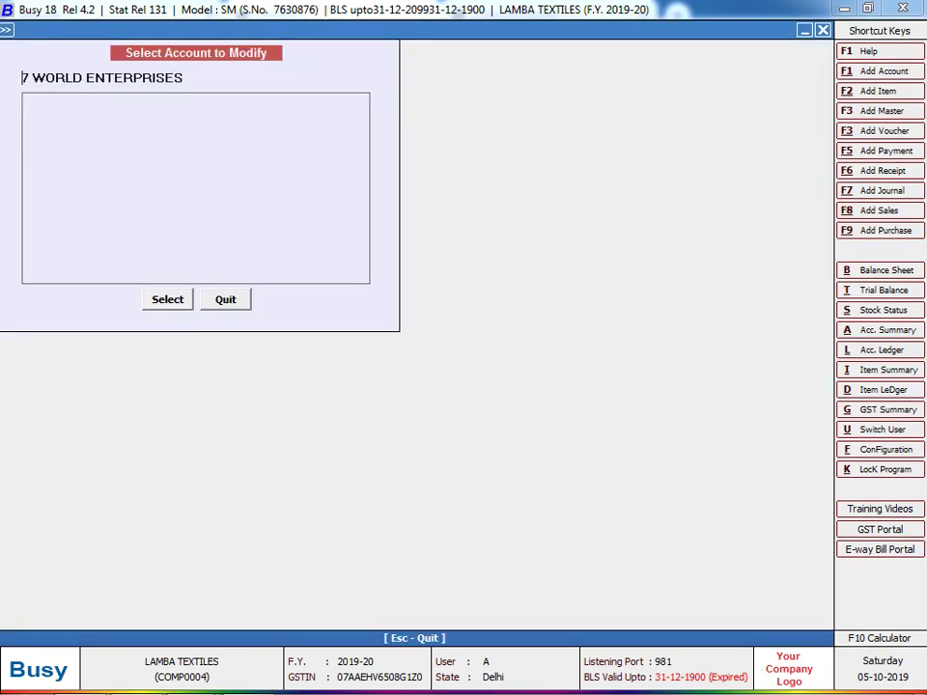
key(Escape)
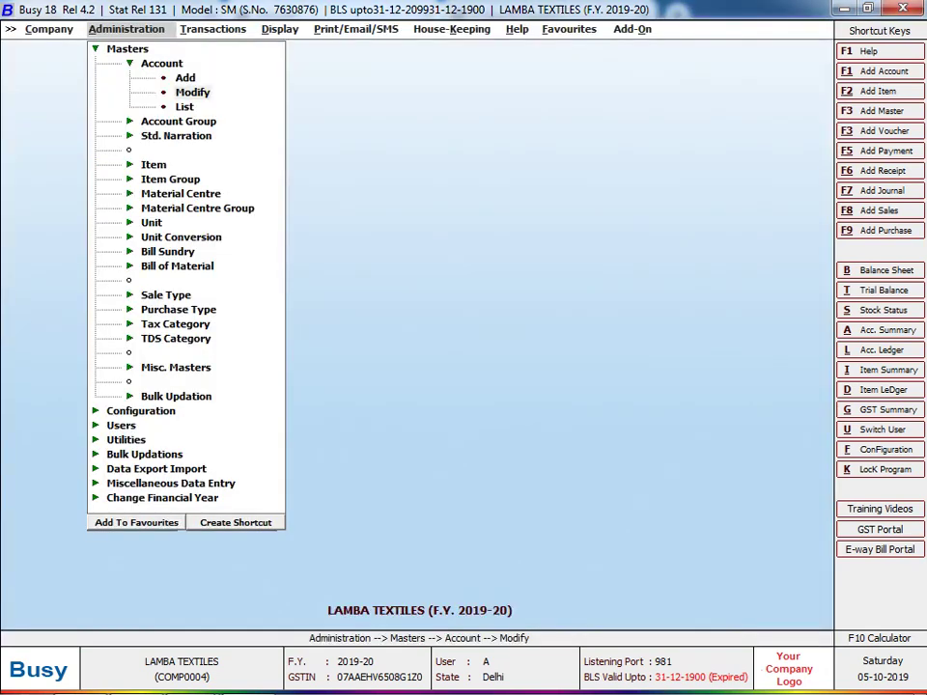
key(Escape)
key(Escape)
key(Escape)
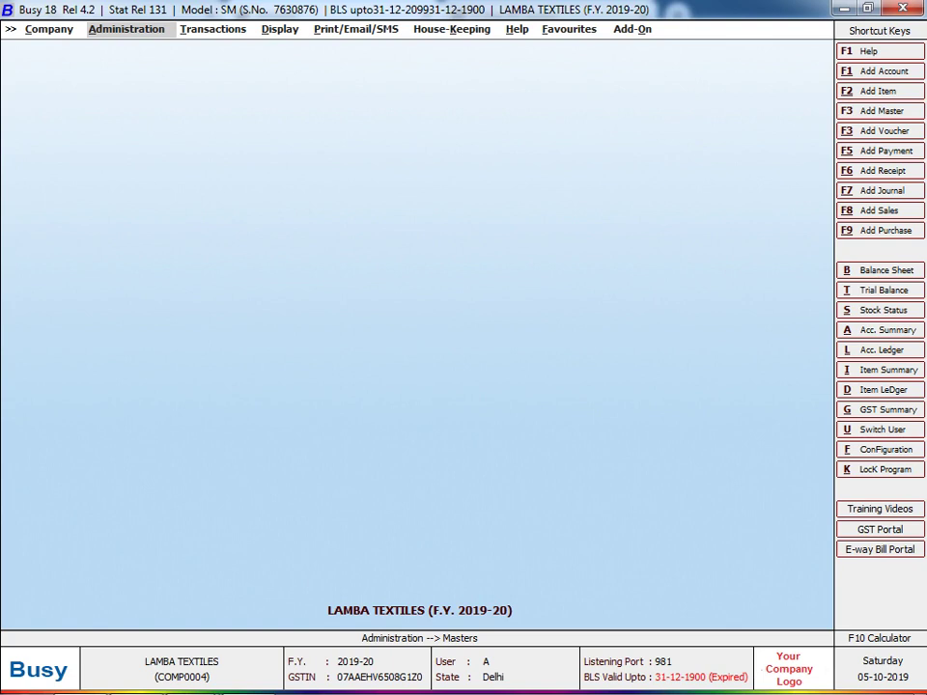
key(alt+Tab)
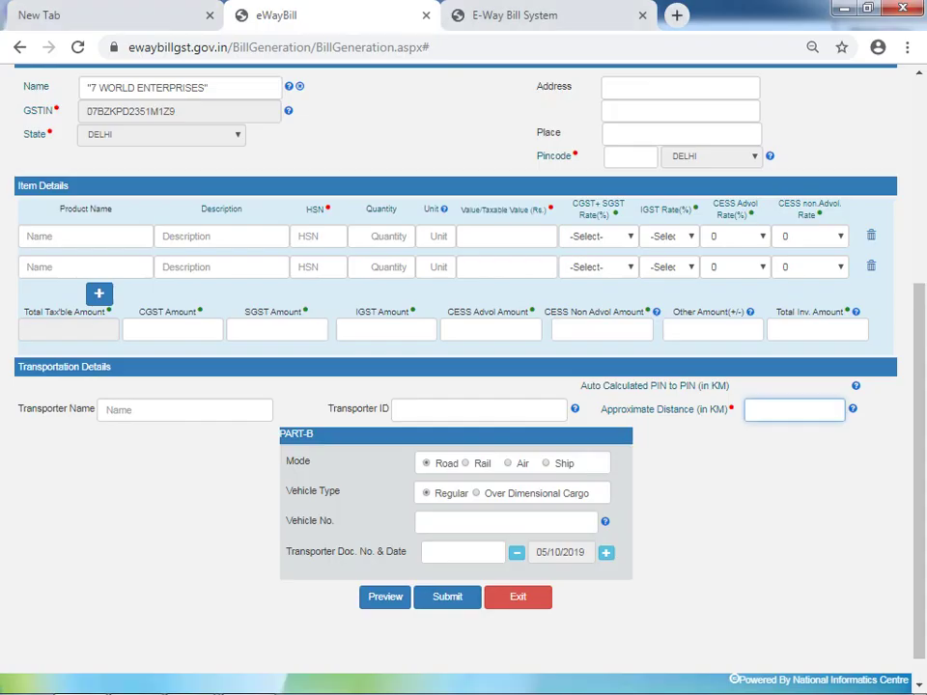
Step: Scroll the e-Way Bill form up to the Document Type row, then return to Busy 18
scroll(463, 386, up, 1)
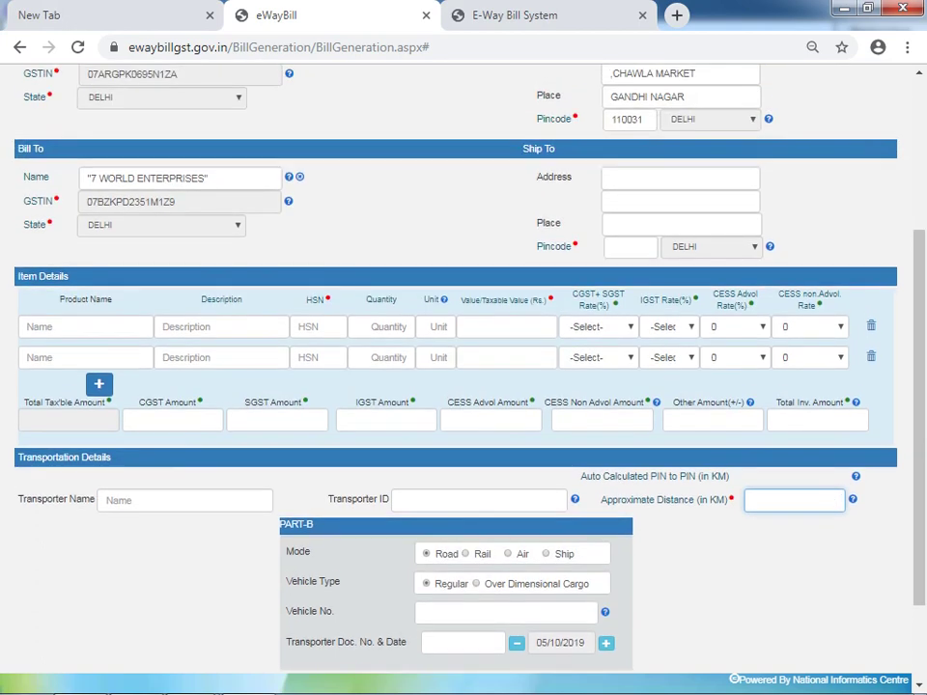
scroll(463, 386, up, 1)
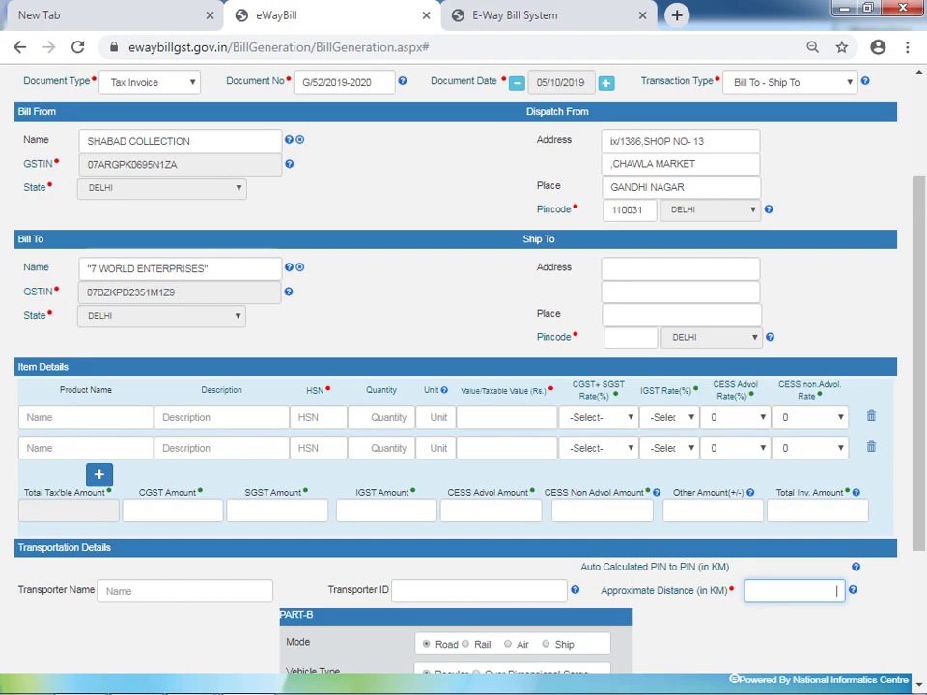
key(alt+Tab)
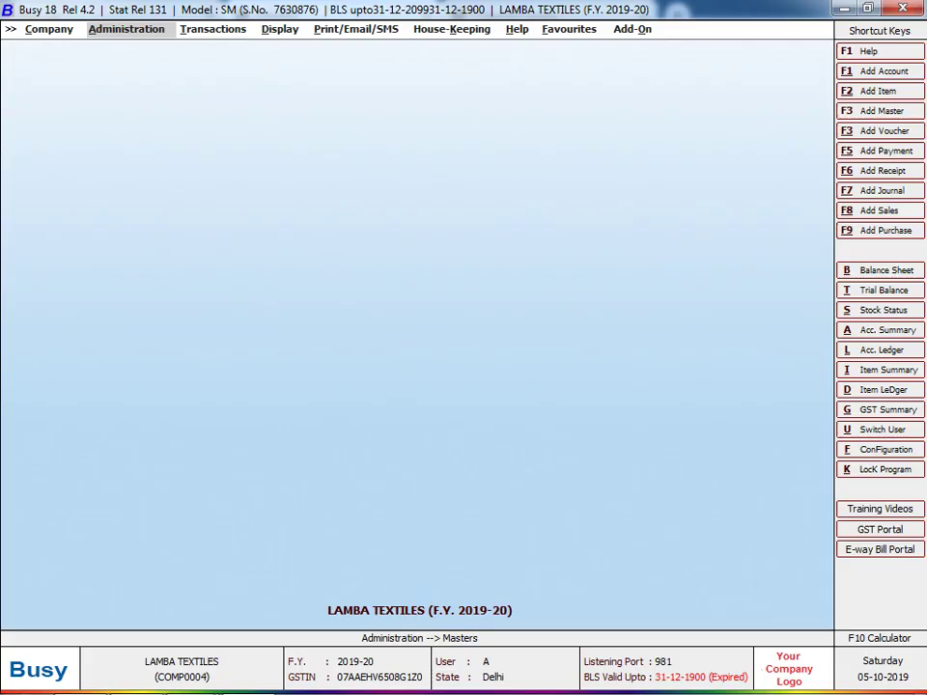
Step: Add sales voucher G/52/2019-2020 for 7 WORLD ENTERPRISES with item 7511, quantity 100 at 217
key(Right)
key(Return)
key(Return)
key(Return)
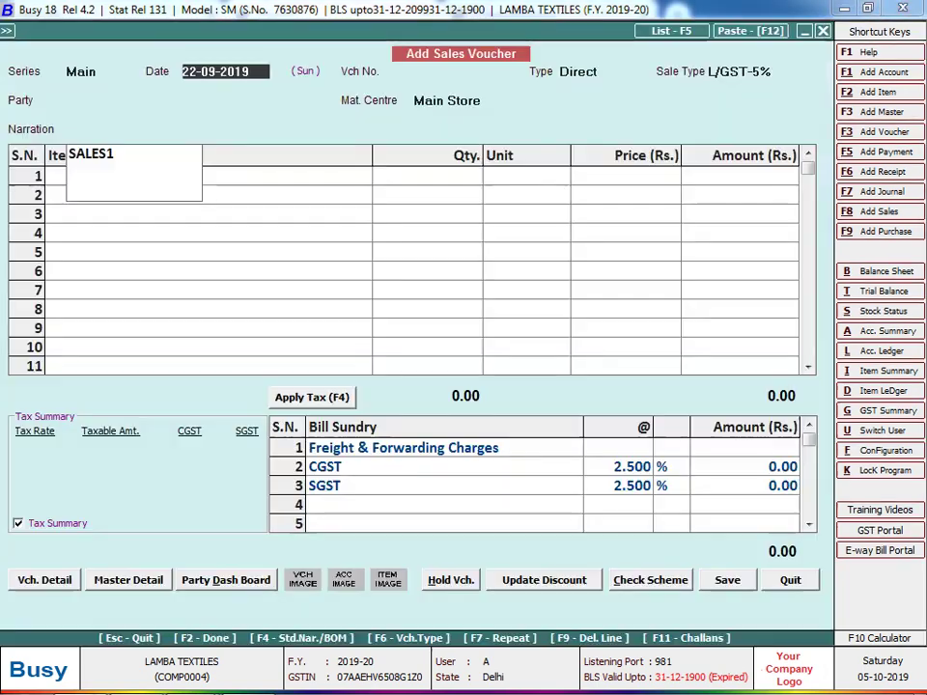
key(Return)
key(Return)
key(Return)
key(Return)
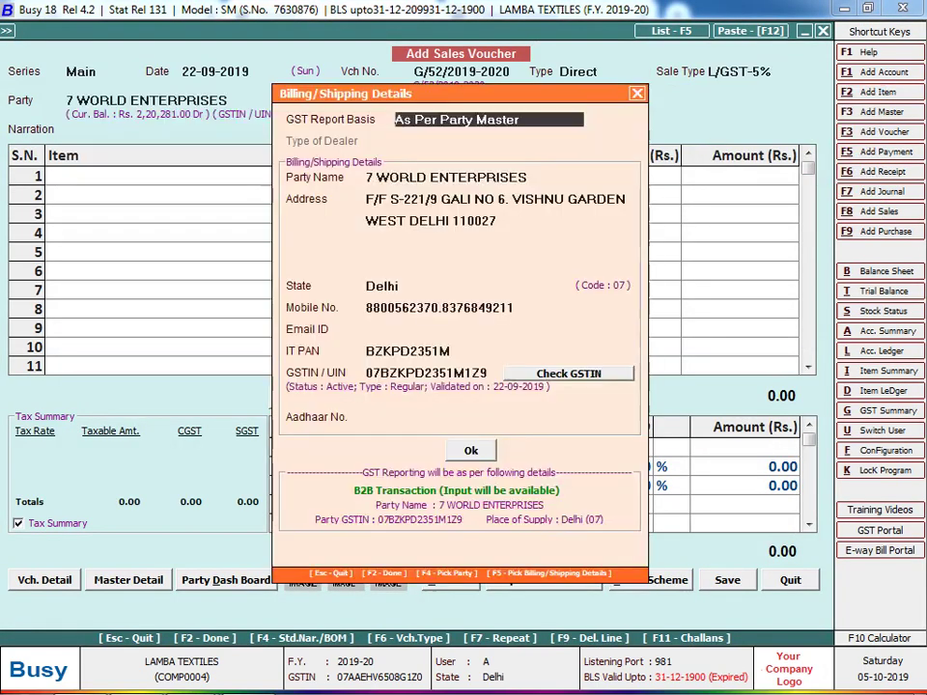
key(Return)
key(Return)
key(Return)
key(Return)
key(Return)
key(Return)
key(Return)
key(Return)
key(Return)
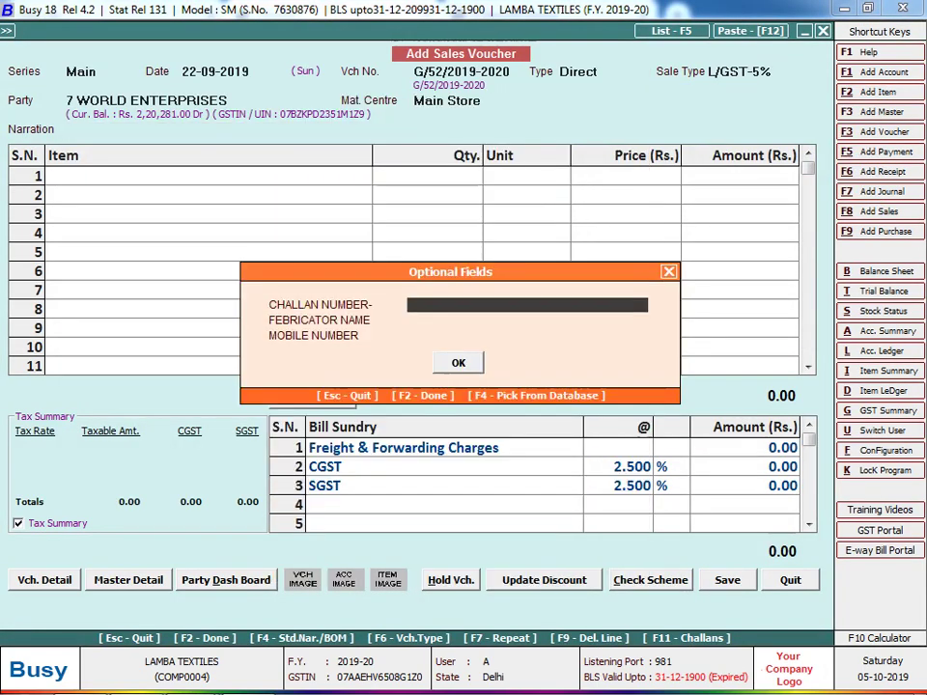
key(Return)
key(Return)
key(Return)
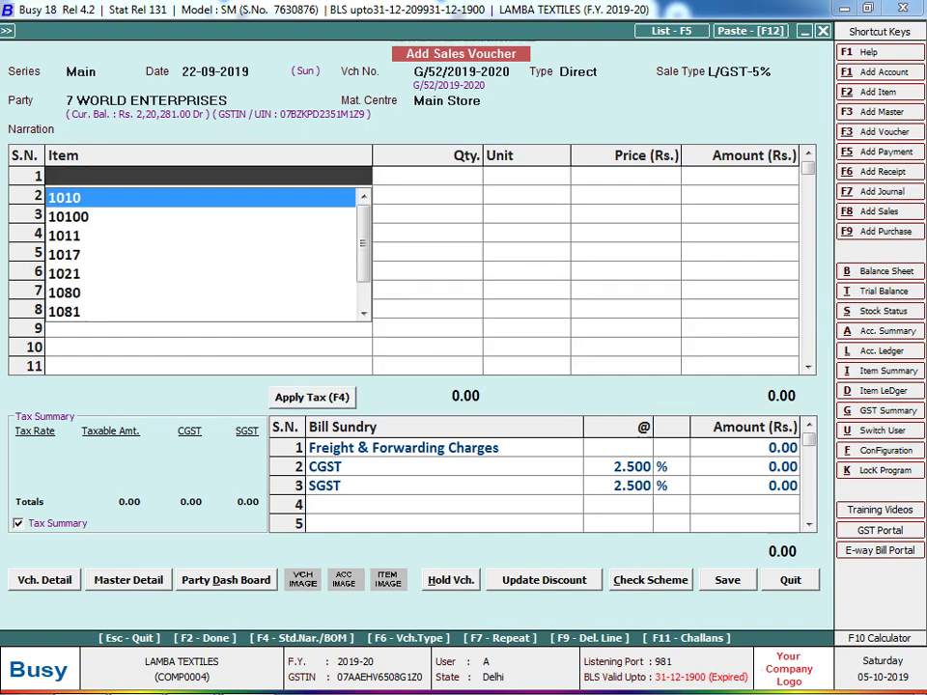
text(75)
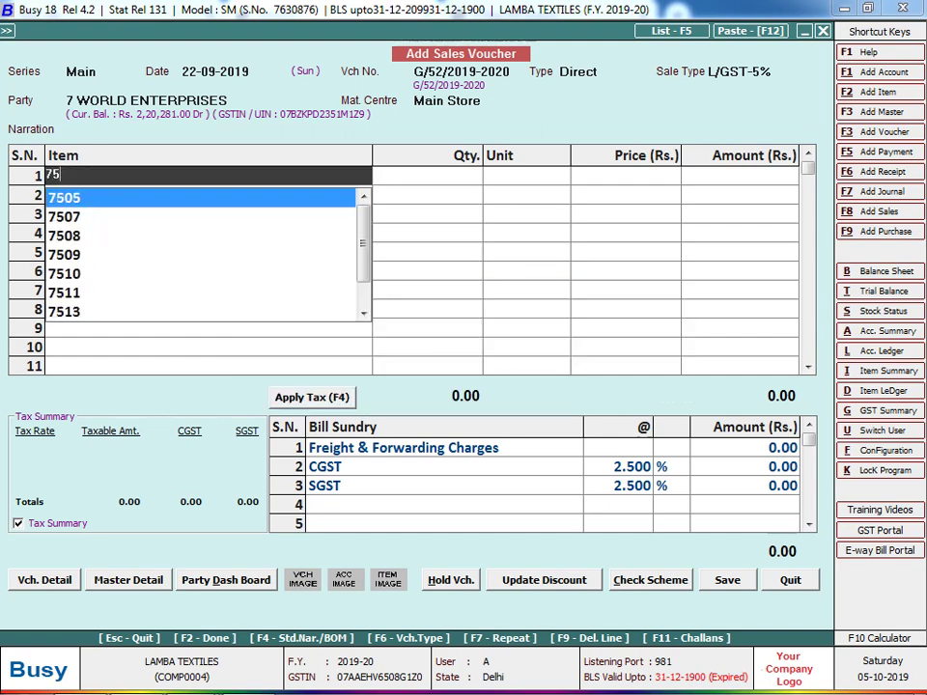
text(11)
key(Return)
key(Return)
text(1)
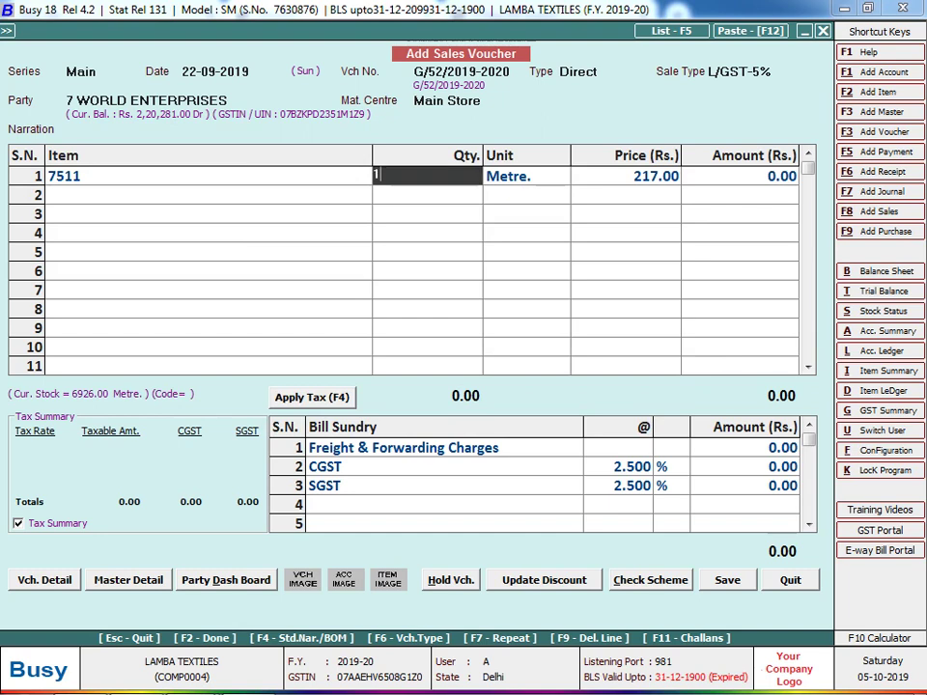
text(00)
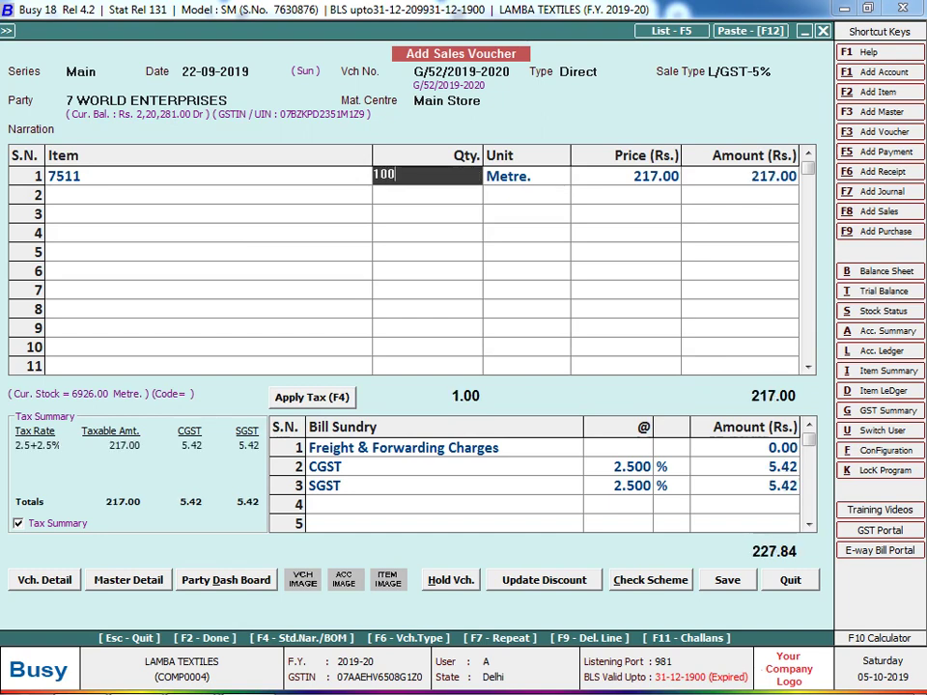
Step: Set Accelerate Roadways as transporter with a vehicle number, then quit the voucher
key(Return)
key(Return)
key(F2)
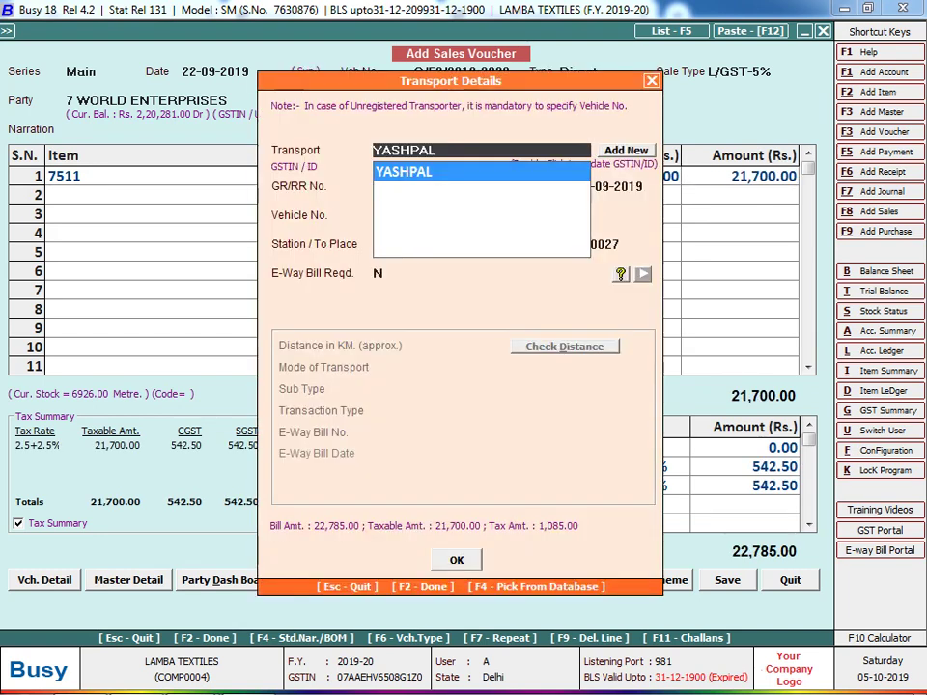
key(Return)
key(Up)
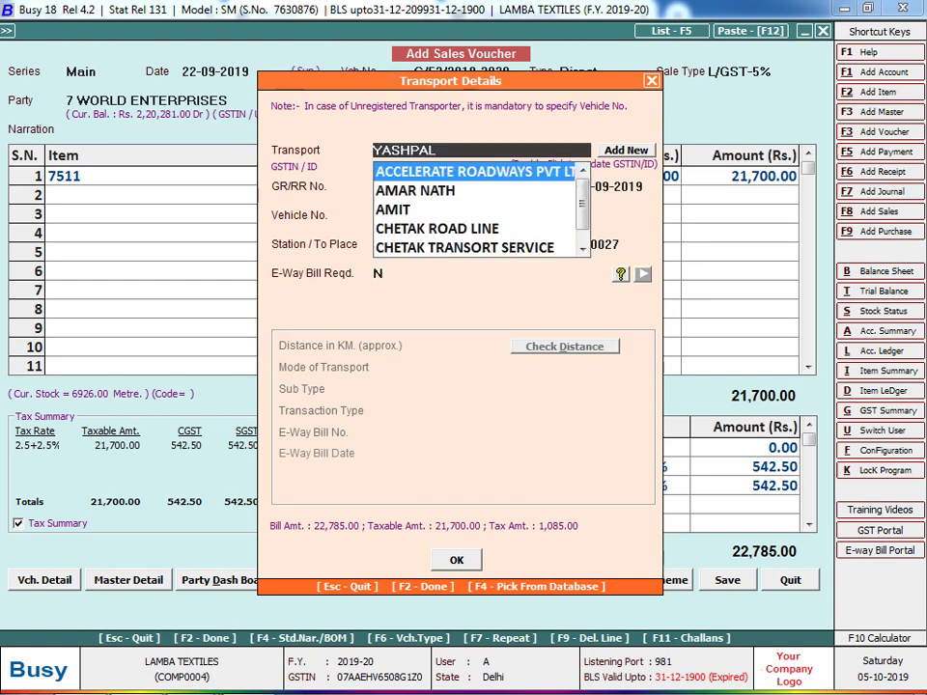
text(ACCELERATE ROADWAYS PVT LT)
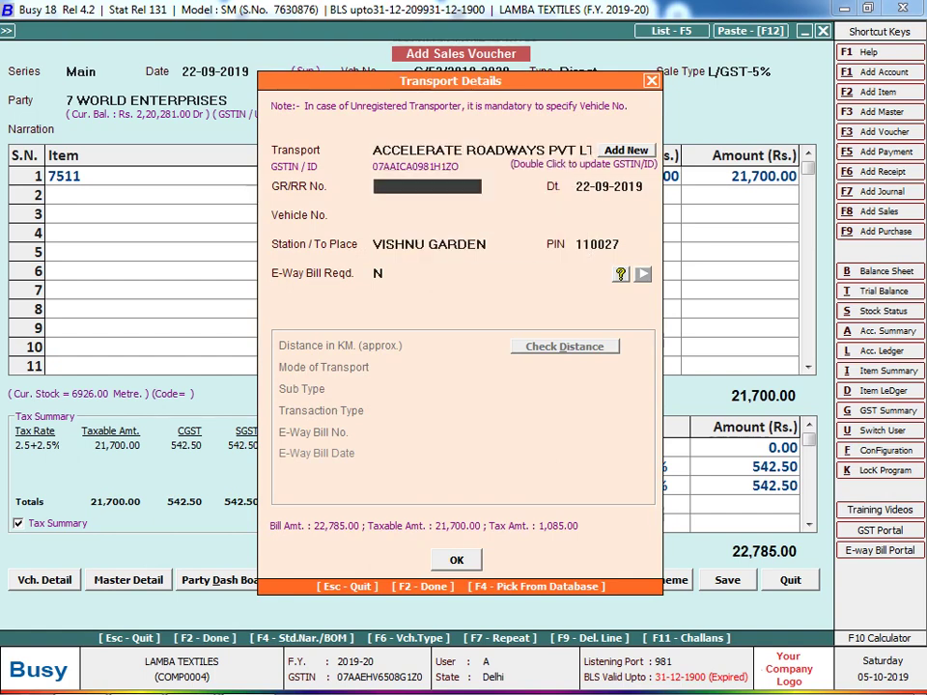
key(Return)
key(Return)
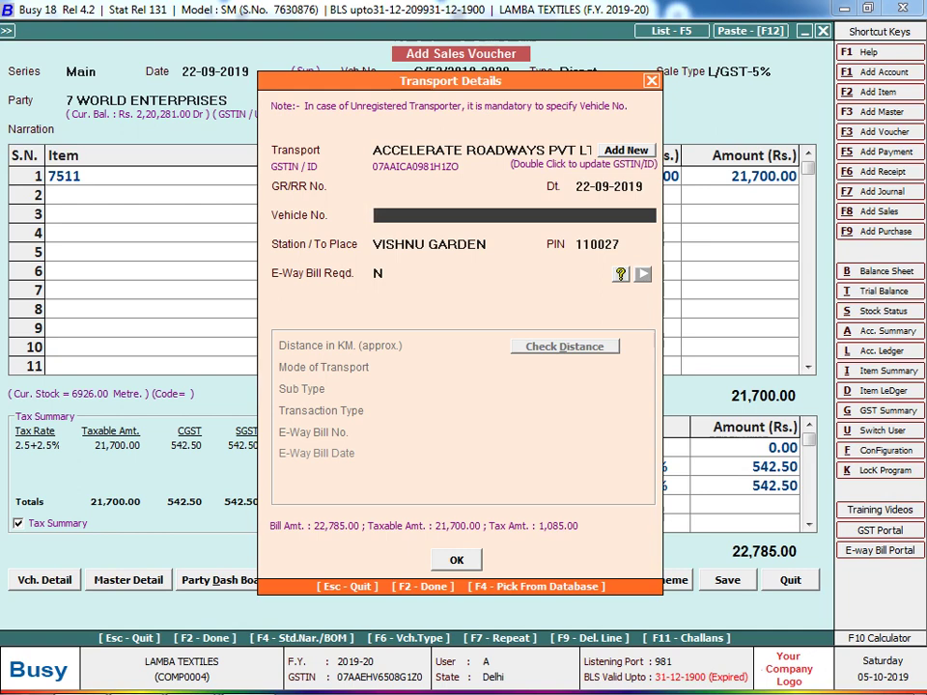
key(Escape)
key(Escape)
key(Left)
Step: Discard the voucher and browse the Administration > Configuration settings
key(Return)
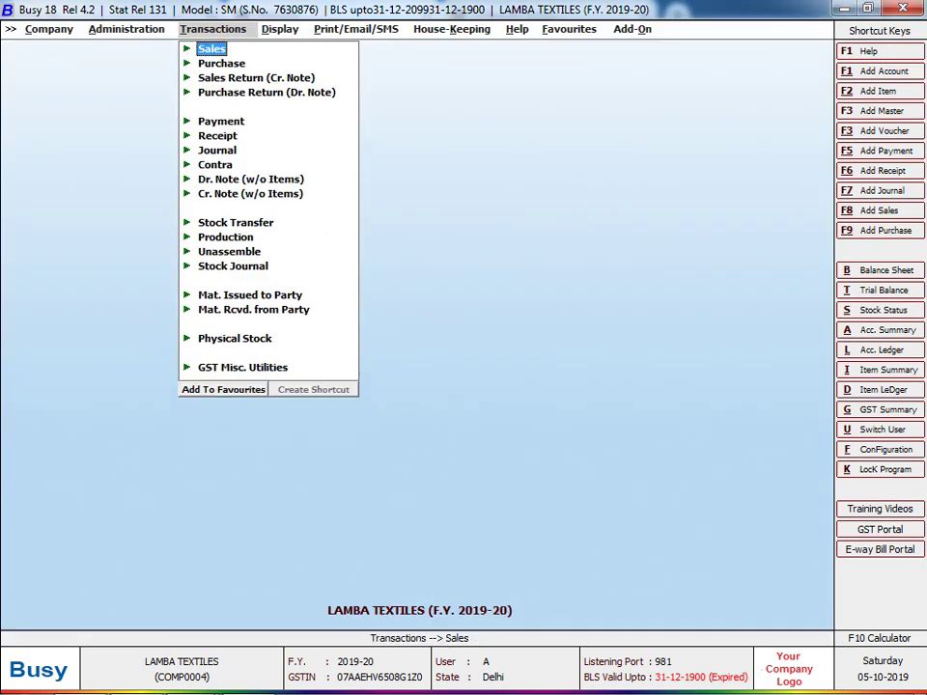
key(Left)
key(Down)
key(Return)
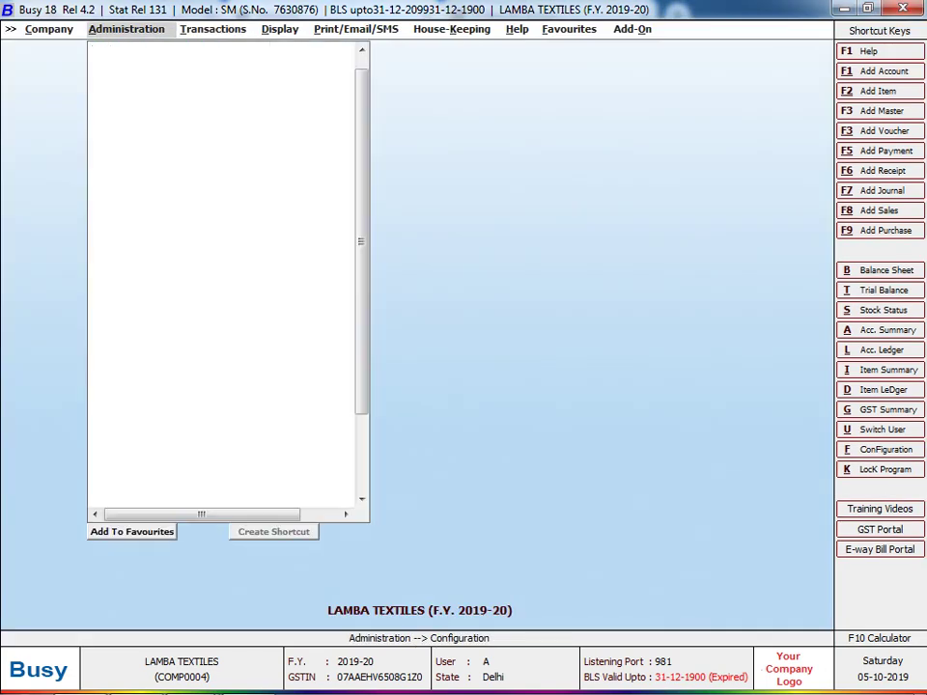
key(Down)
key(Down)
key(Down)
key(Down)
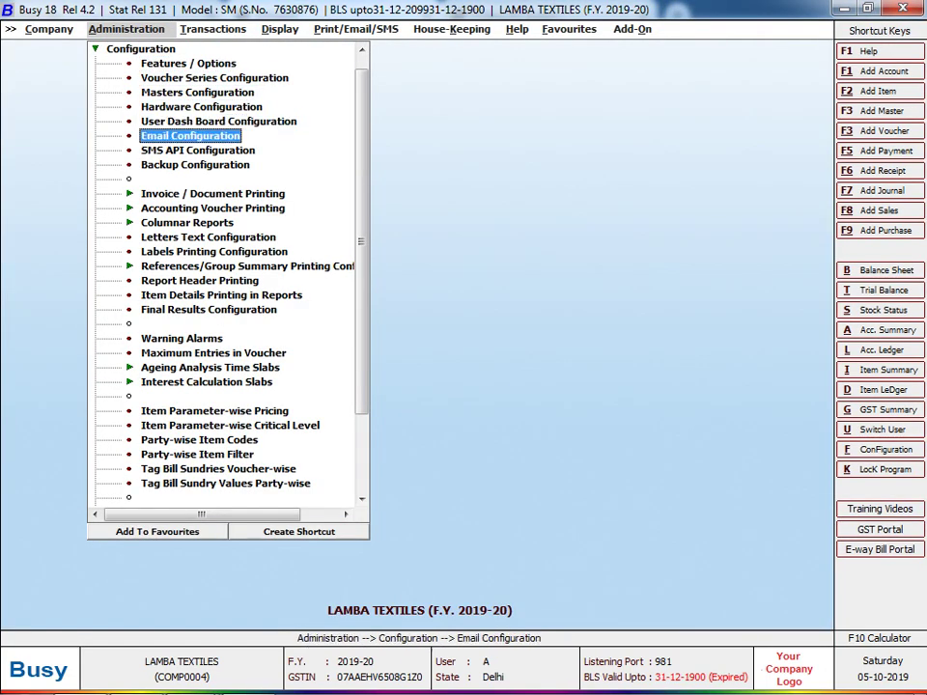
key(Down)
key(Down)
key(Down)
key(Down)
key(Down)
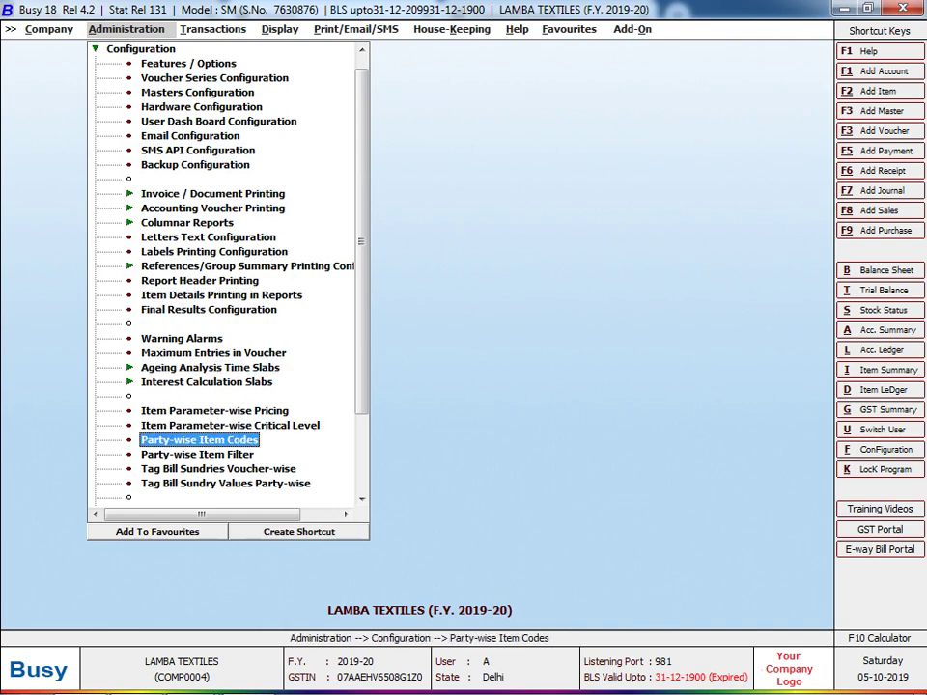
key(Escape)
key(Down)
key(Down)
key(Down)
Step: Open Bulk Updations > Multiple Account Creation / Modification
key(Return)
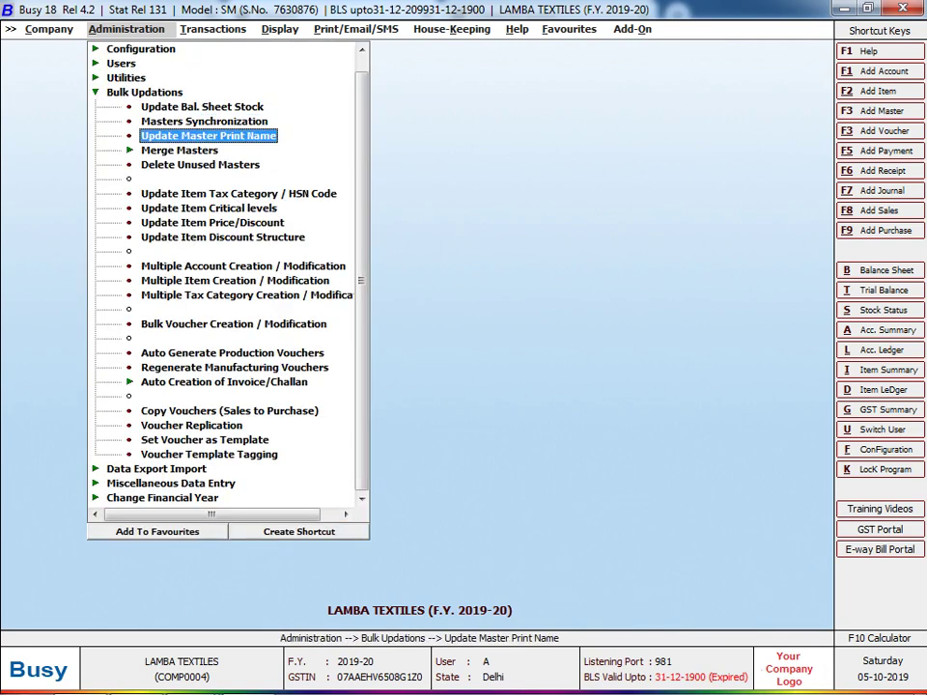
key(Down)
key(Down)
key(Down)
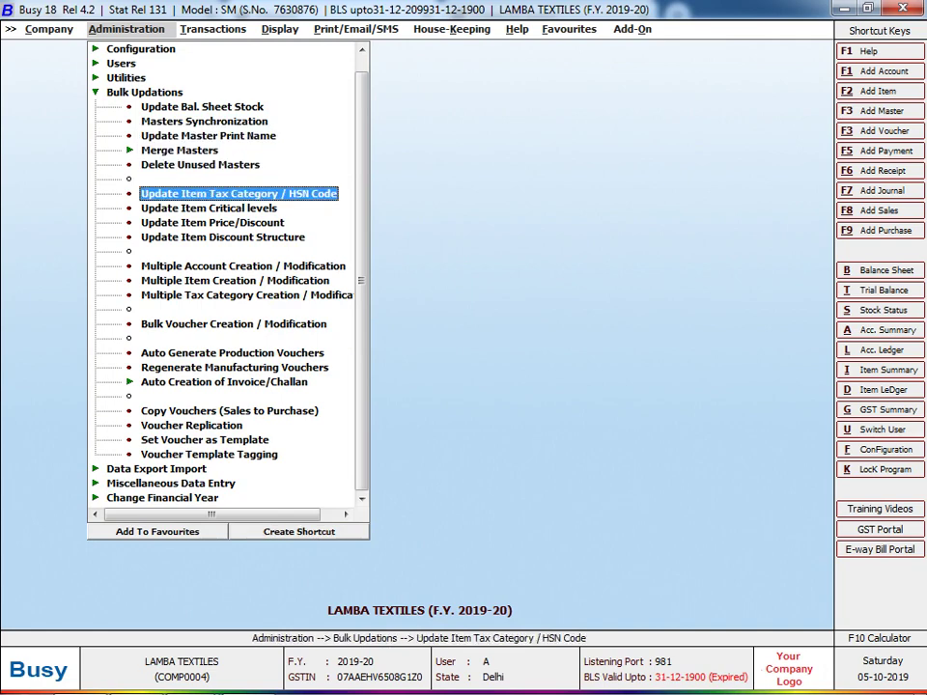
key(Down)
key(Down)
key(Down)
key(Down)
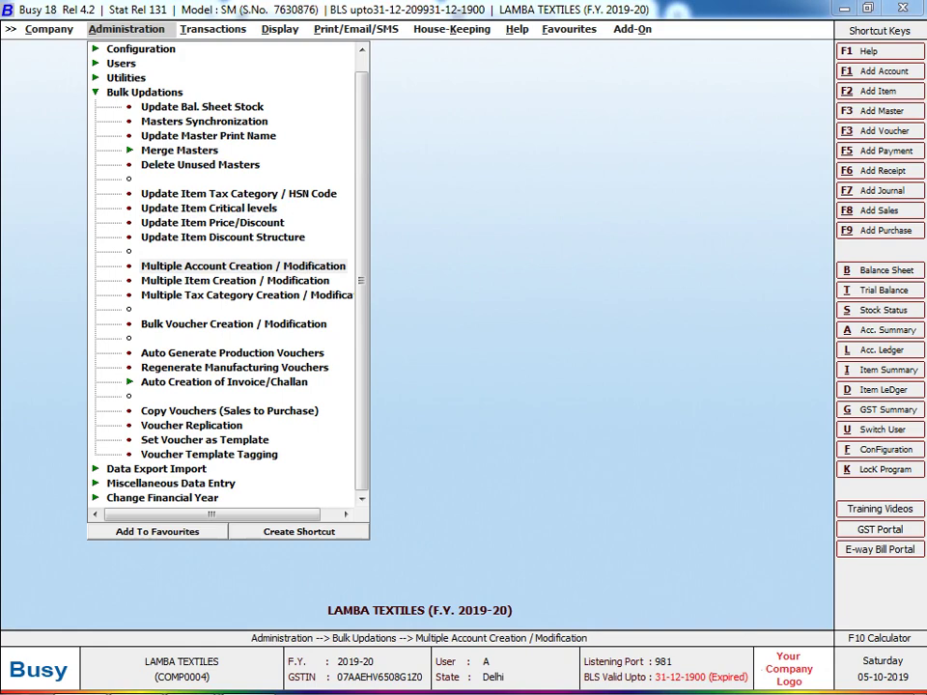
key(Return)
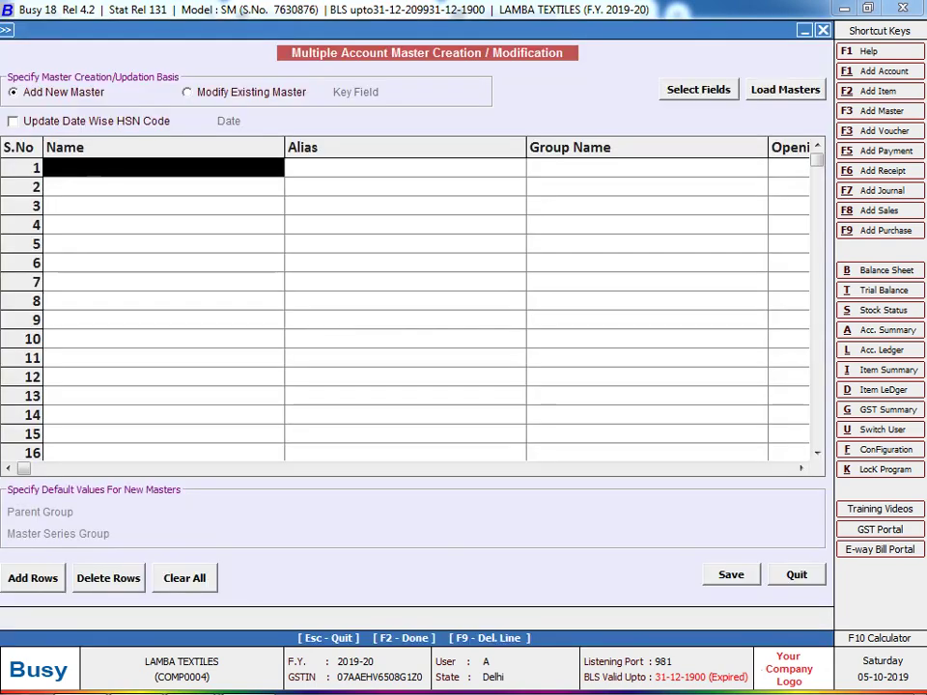
Step: Start a new bulk account entry under Sundry Debtors, then abandon the form
text(A)
key(Return)
key(Return)
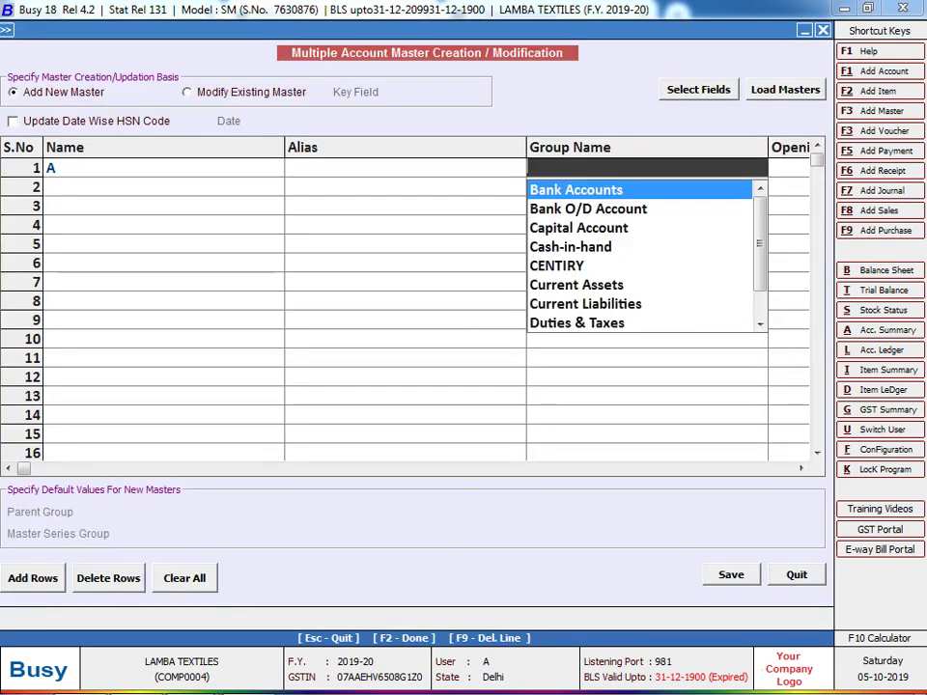
text(SUN)
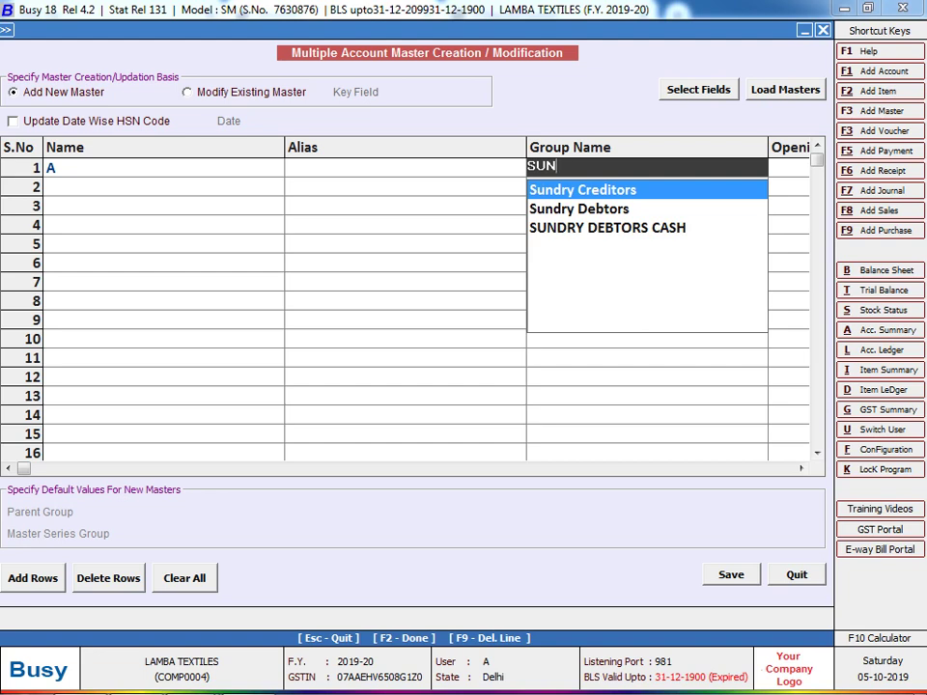
key(Down)
key(Escape)
key(Escape)
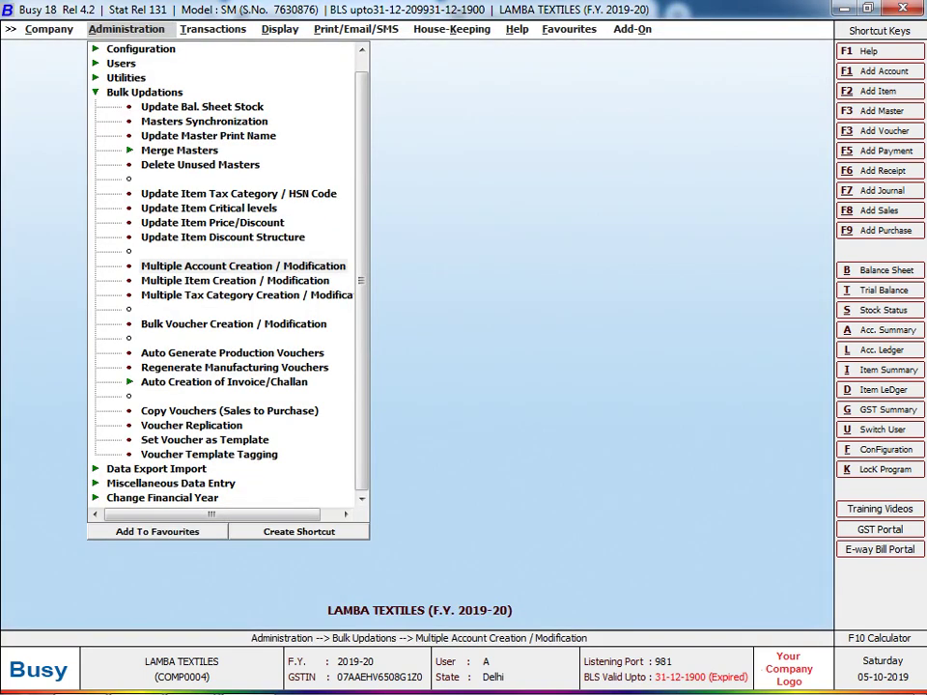
Step: Switch to Modify Existing Master keyed by Name and load all Sundry Debtors accounts
key(Return)
key(Return)
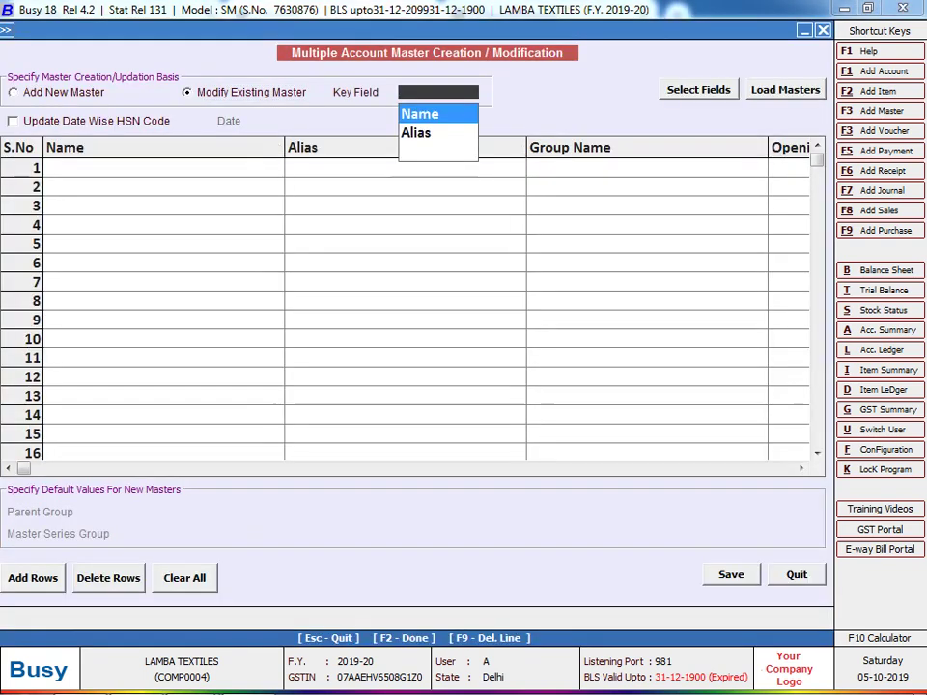
key(Return)
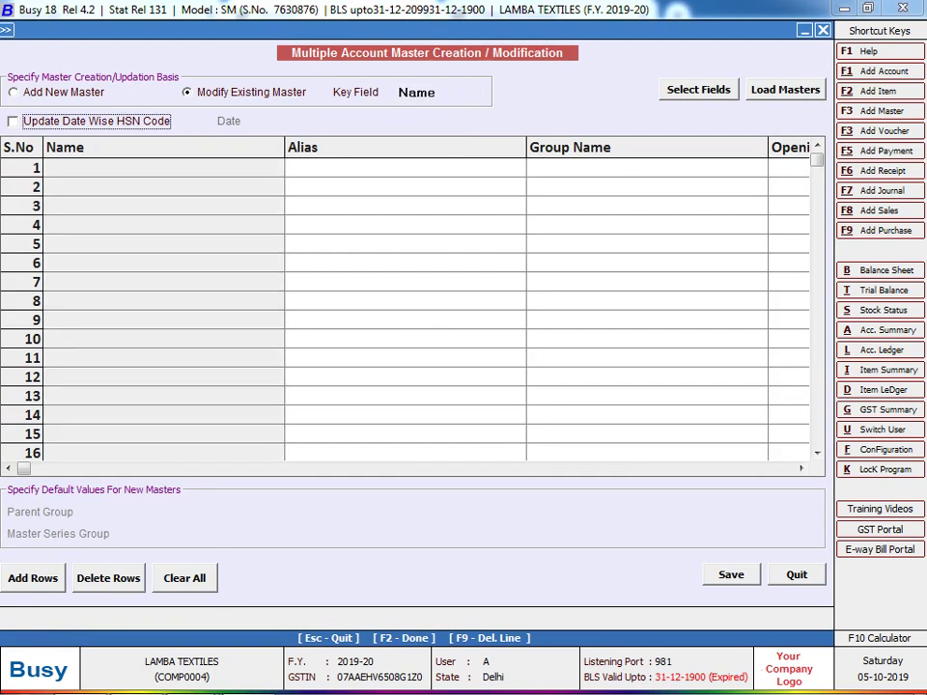
key(Return)
key(Return)
key(Down)
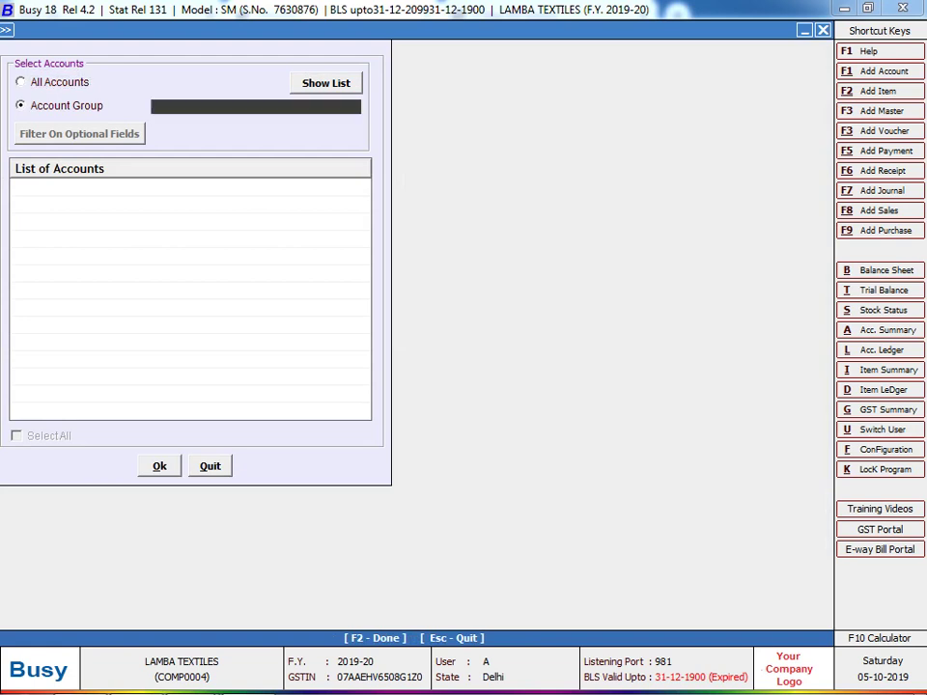
text(SUN)
key(Down)
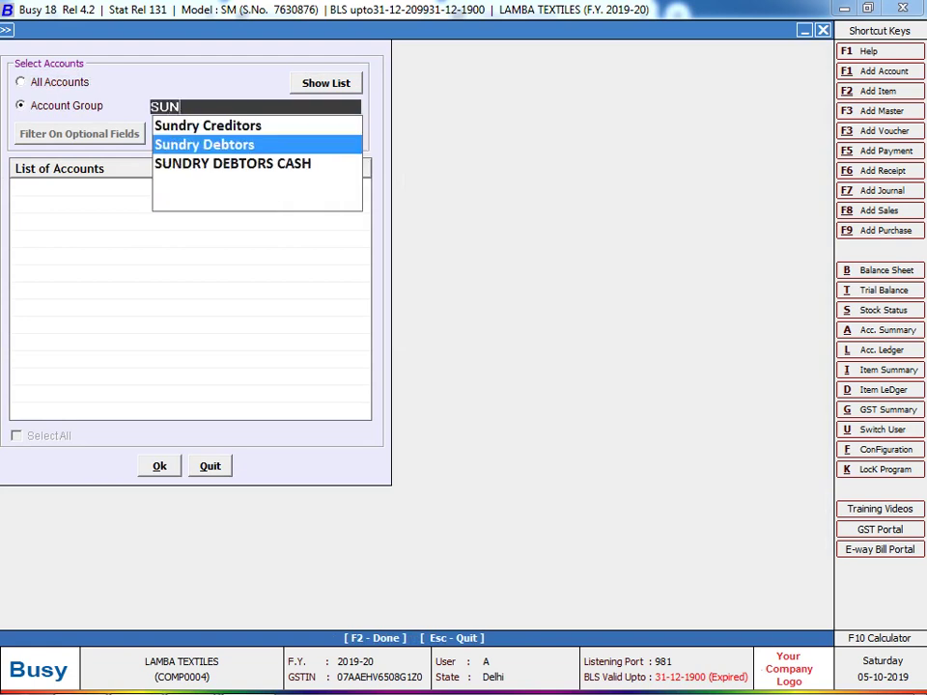
key(Return)
key(Return)
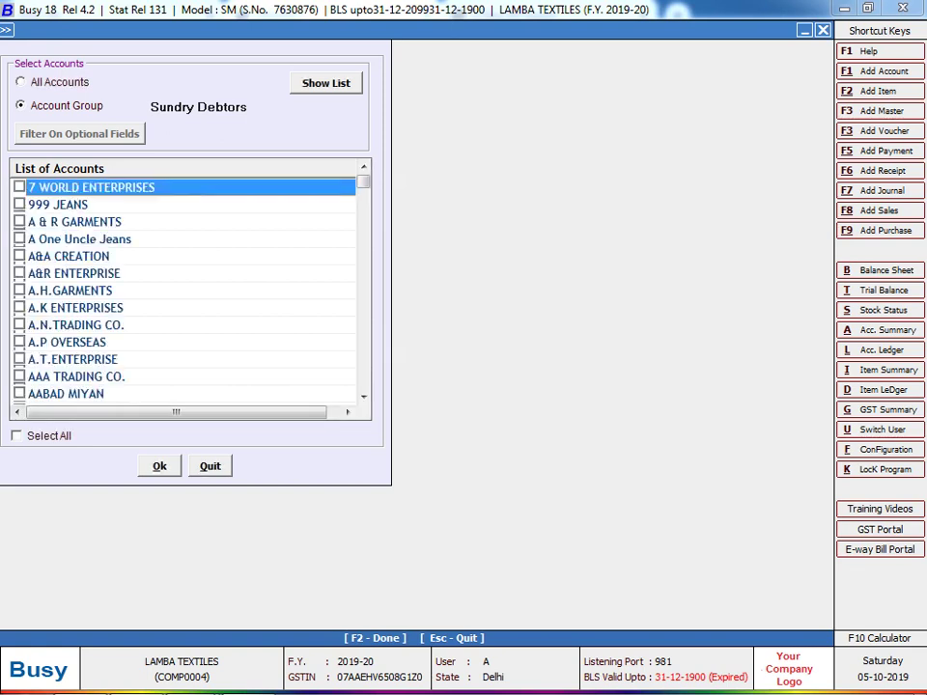
click(16, 435)
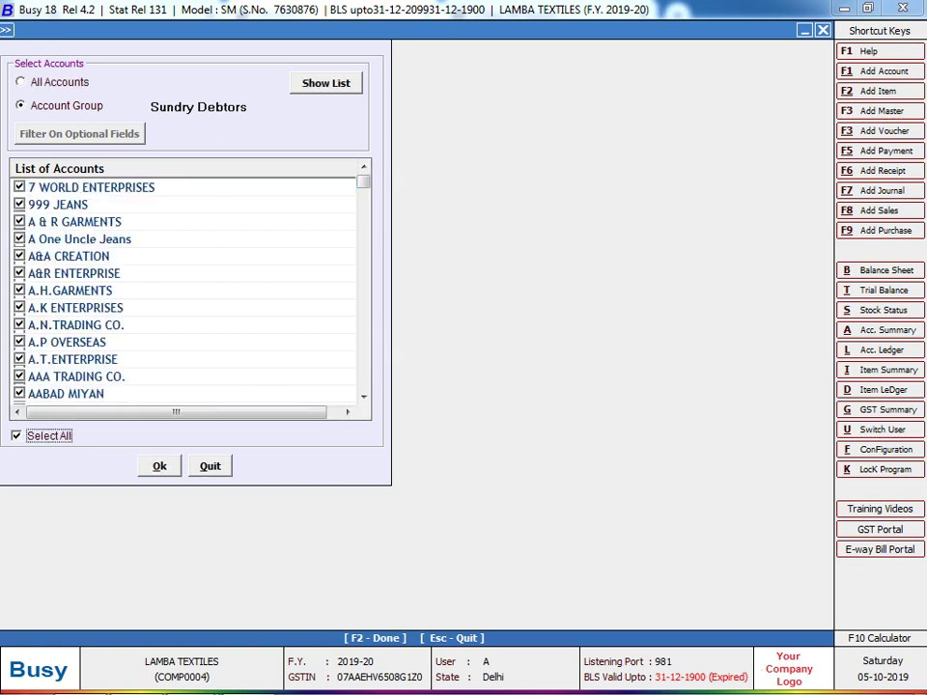
key(F2)
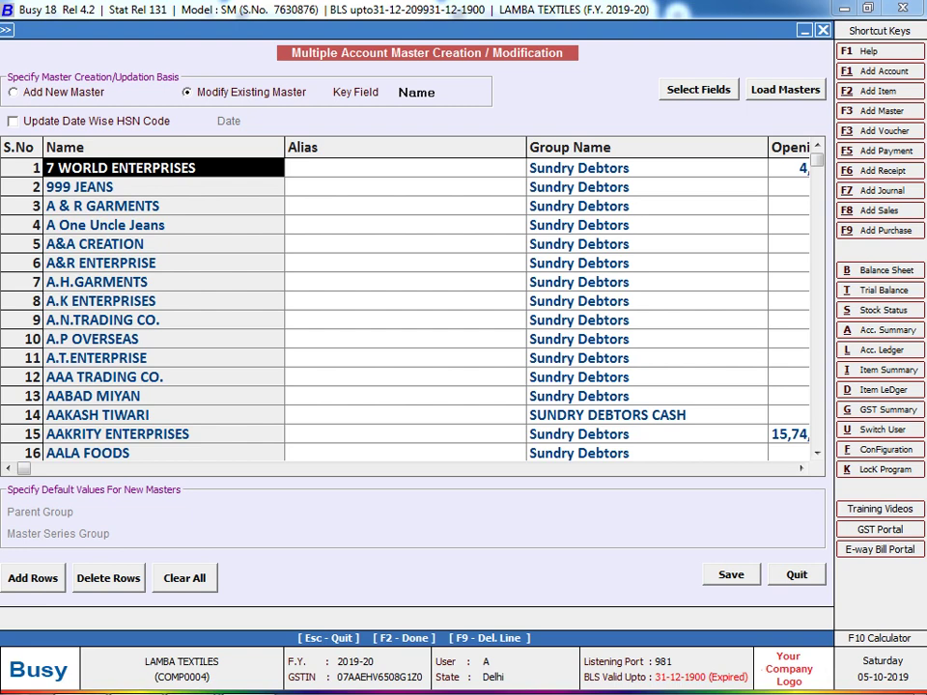
Step: Select A One Uncle Jeans and enable date-wise HSN updating from 01-04-2019
key(Down)
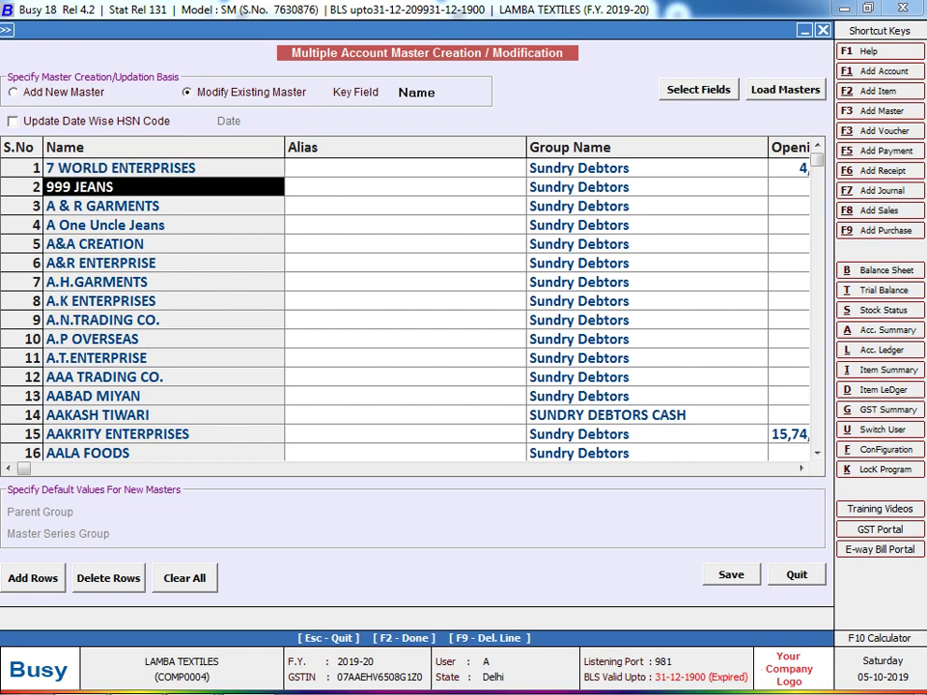
key(Up)
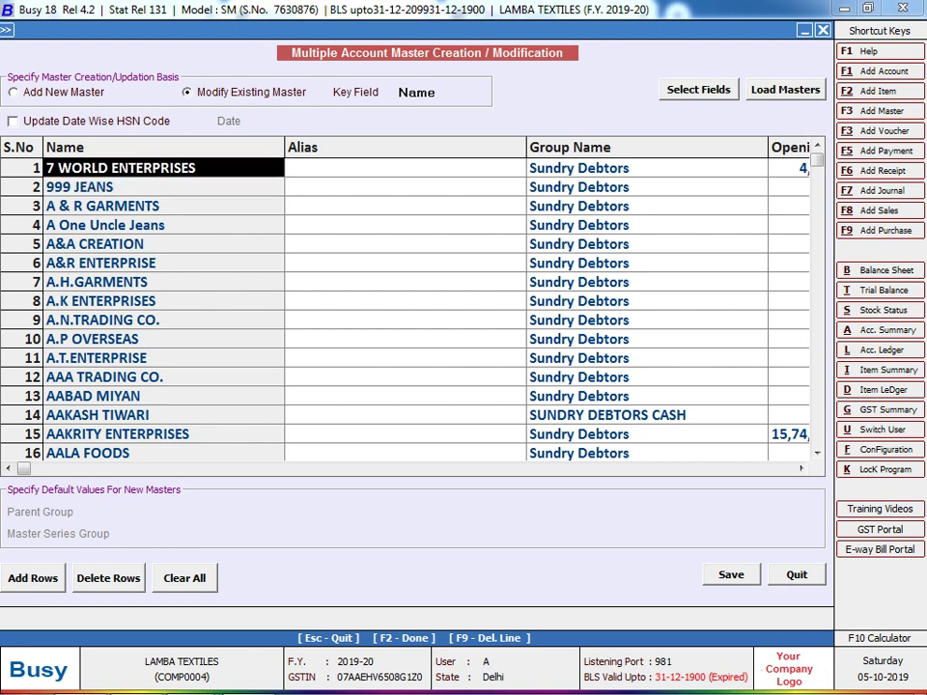
click(164, 225)
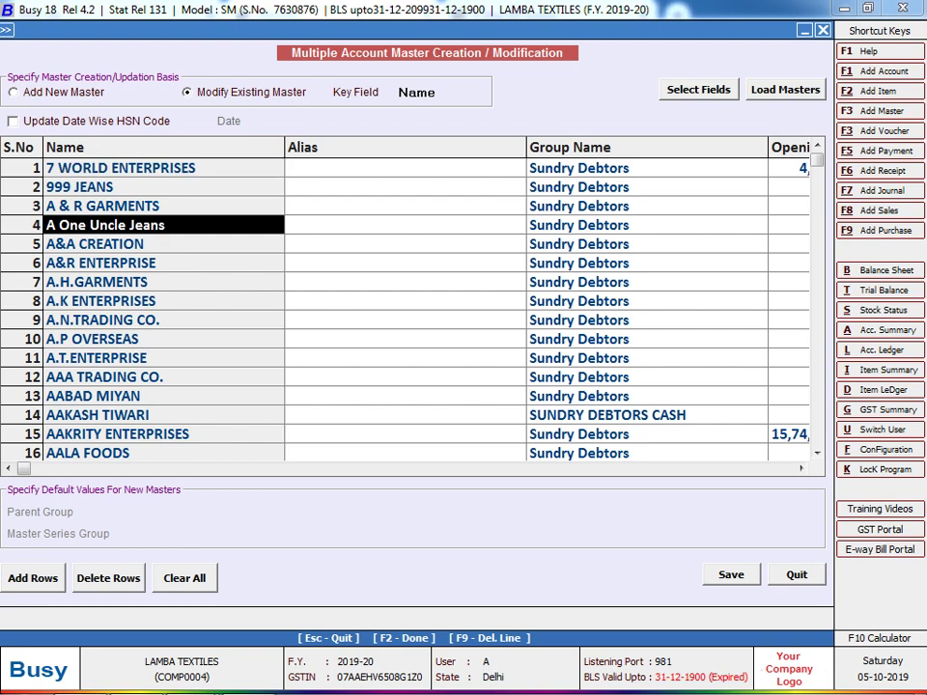
click(12, 121)
click(164, 167)
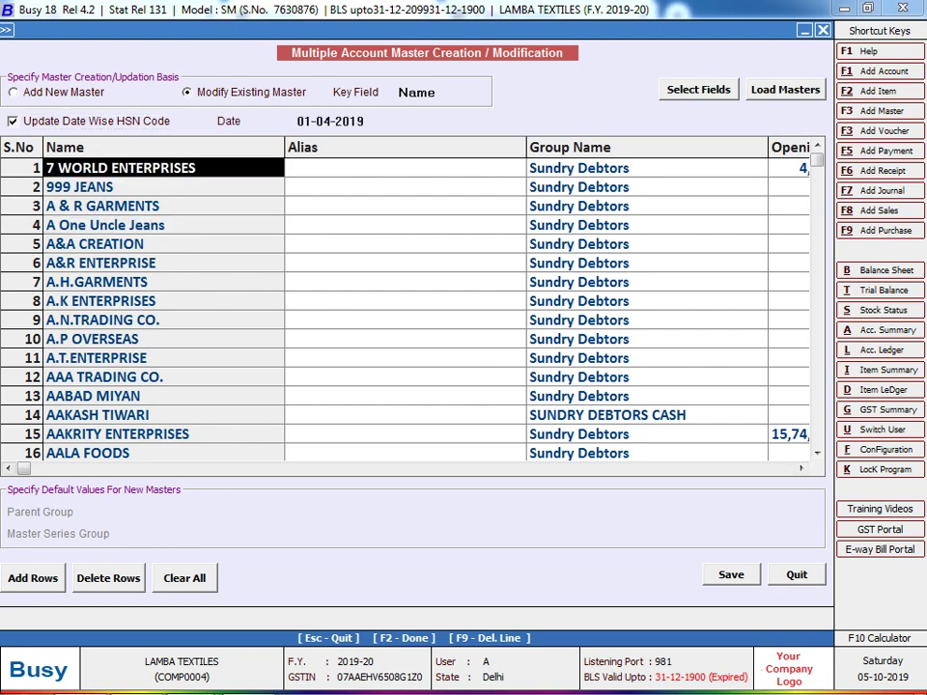
Step: Clear all accounts from the grid, switch to Add New Master, and close the window
click(184, 578)
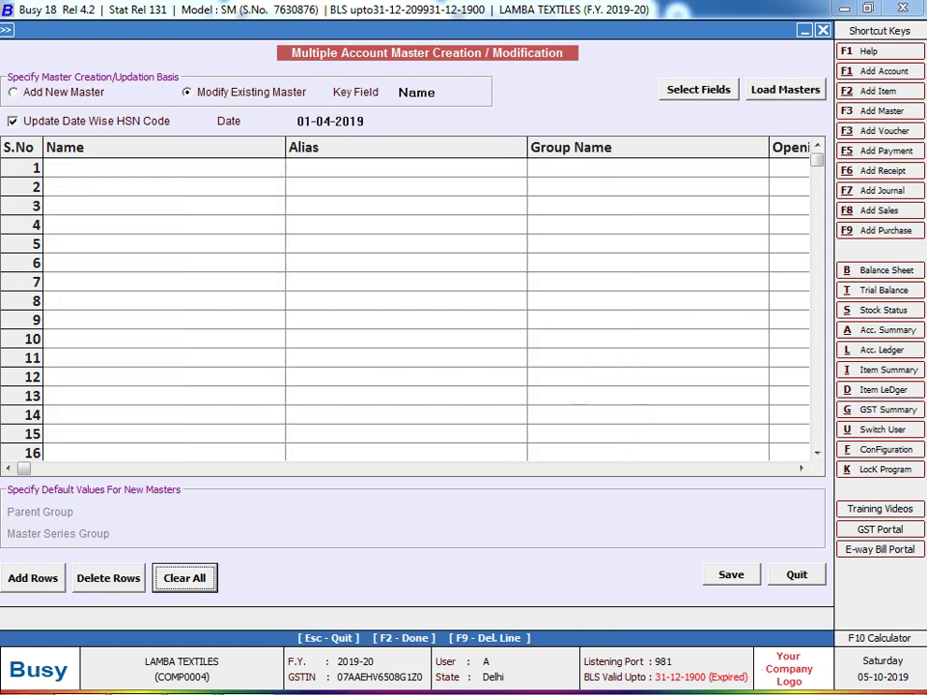
key(space)
key(Return)
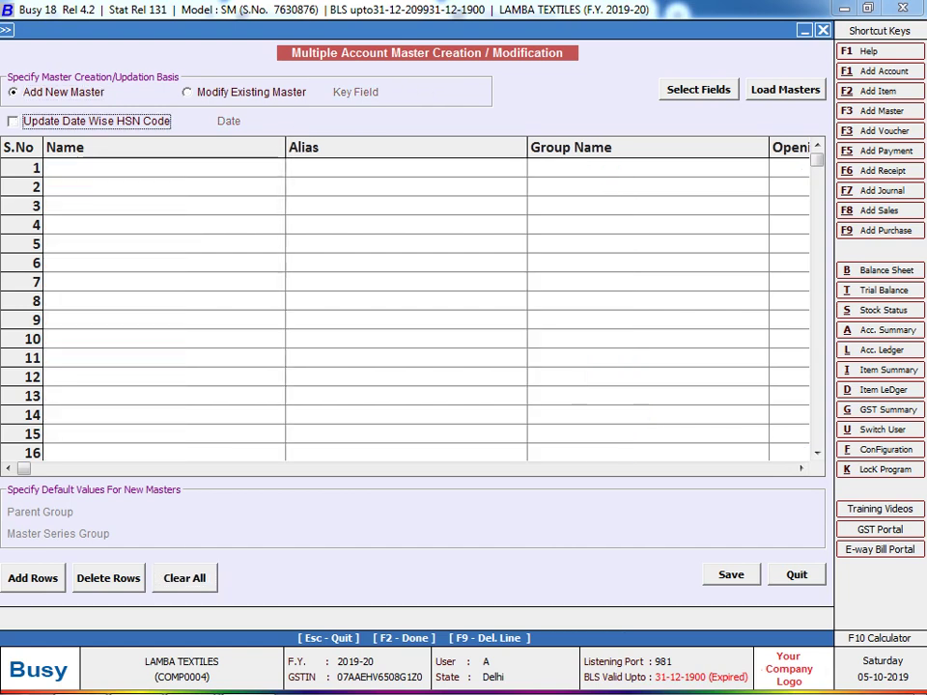
key(Escape)
Step: Navigate to Display > Stock Status > Closing Stock - Alphabetical
key(Left)
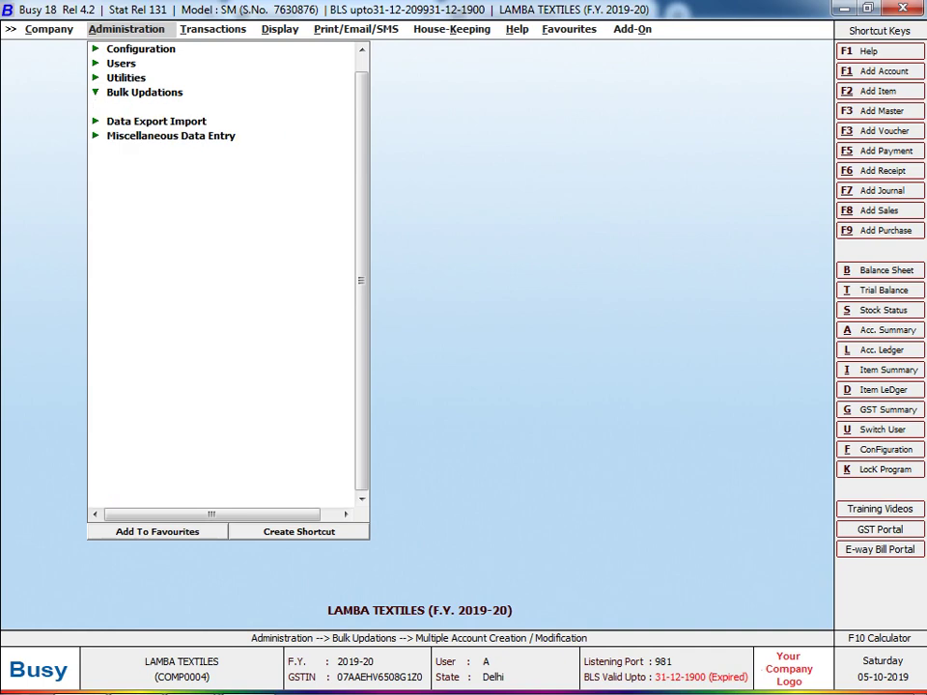
key(Right)
key(Right)
key(Down)
key(Down)
key(Down)
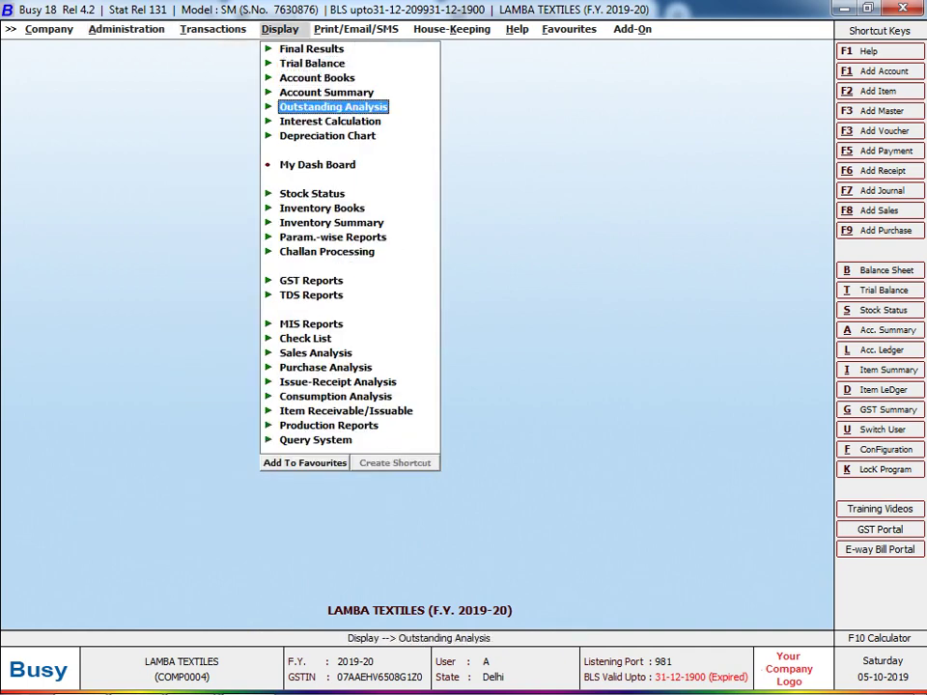
key(Down)
key(Down)
key(Down)
key(Up)
key(Return)
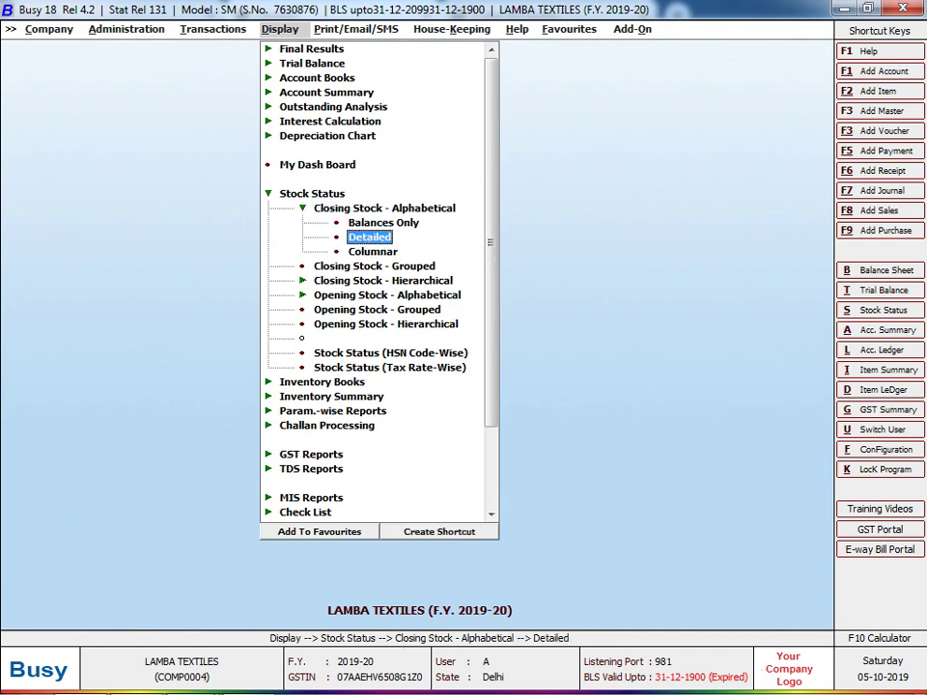
key(Up)
key(Up)
key(Up)
key(Left)
key(Return)
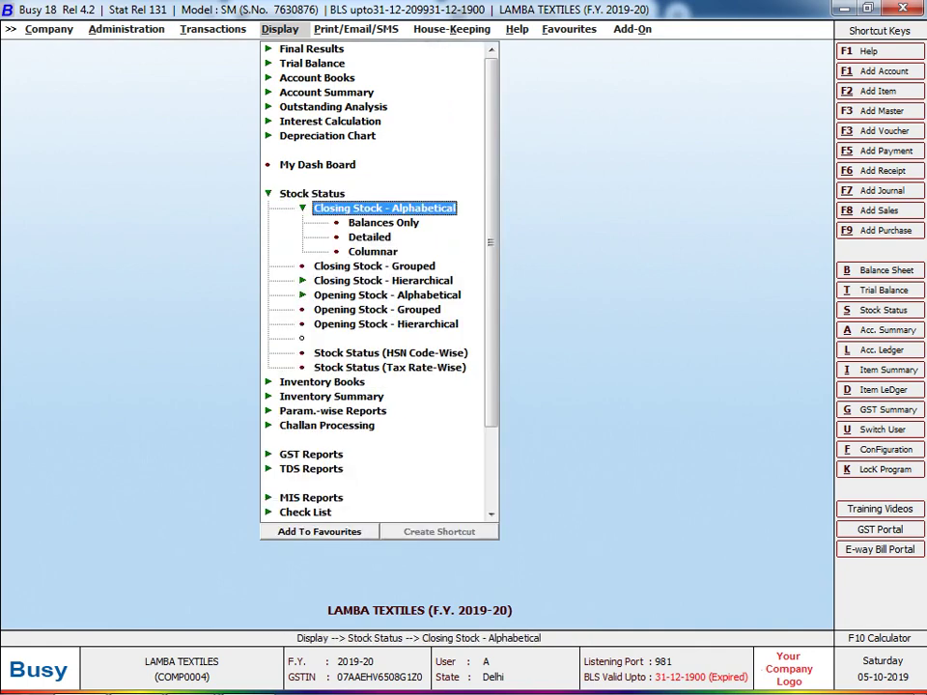
Step: Try the Balances Only report for a single item, then back out
key(Down)
key(Return)
key(Tab)
key(Tab)
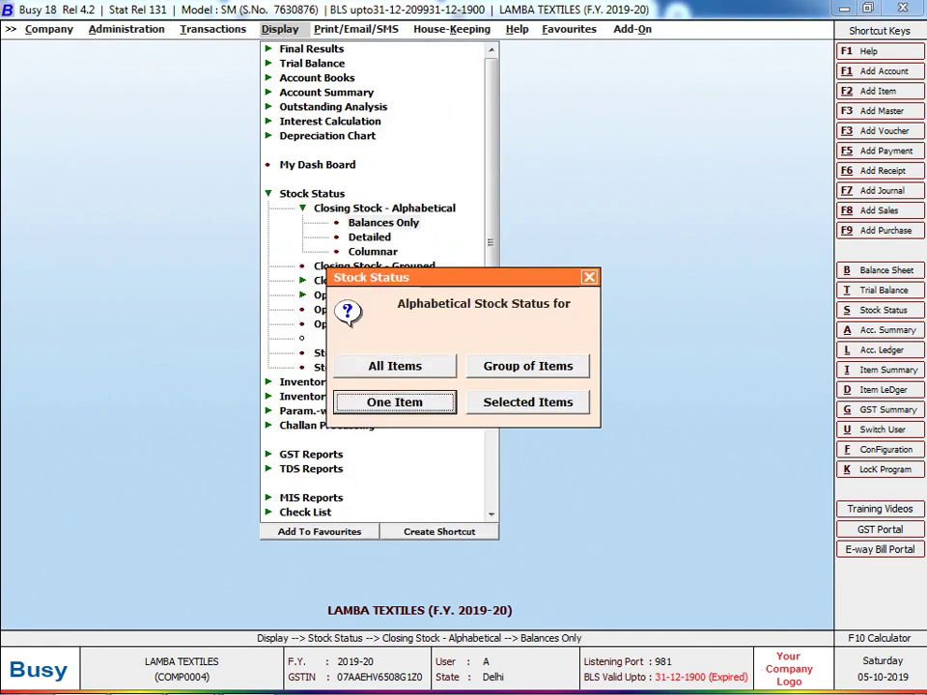
key(Return)
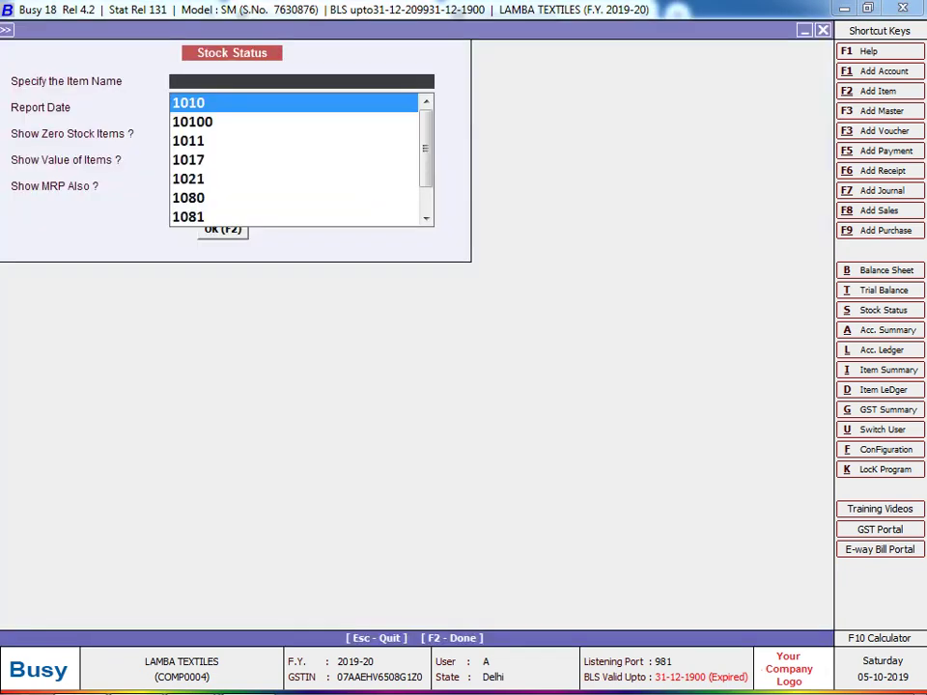
key(Escape)
key(Escape)
Step: Run the Detailed report for all items with the default options
key(Down)
key(Return)
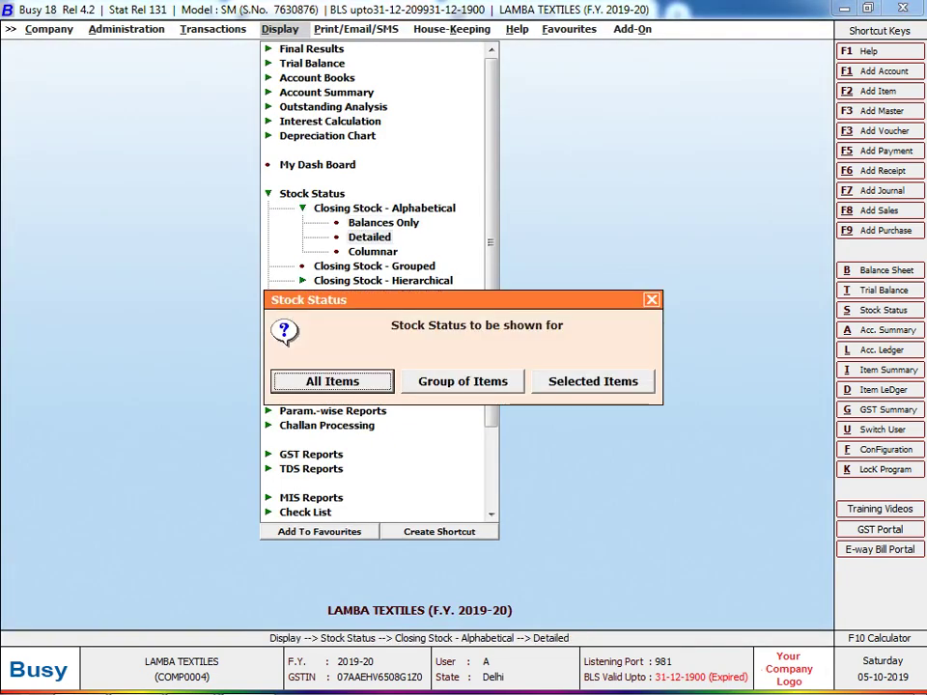
key(Return)
key(Return)
key(Return)
key(Return)
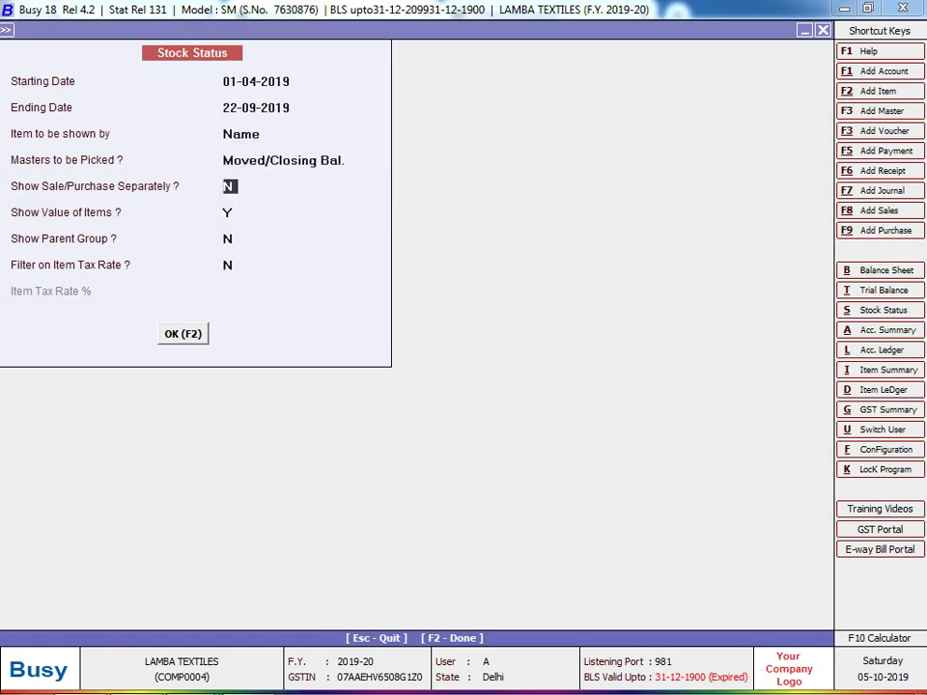
key(F2)
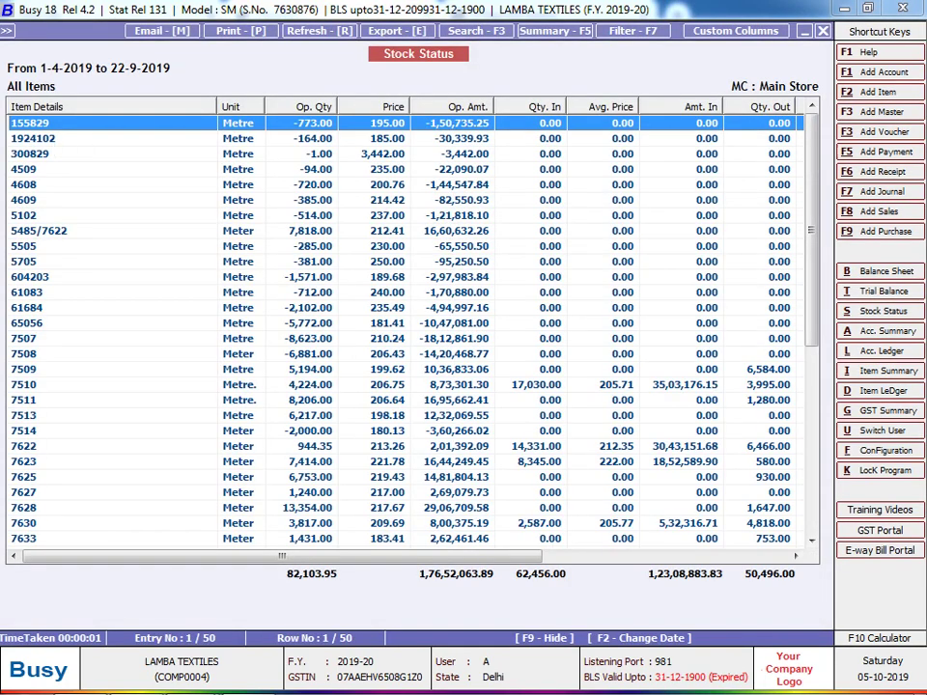
Step: Open Custom Columns, quit without a new format, and close the stock status report
key(alt+c)
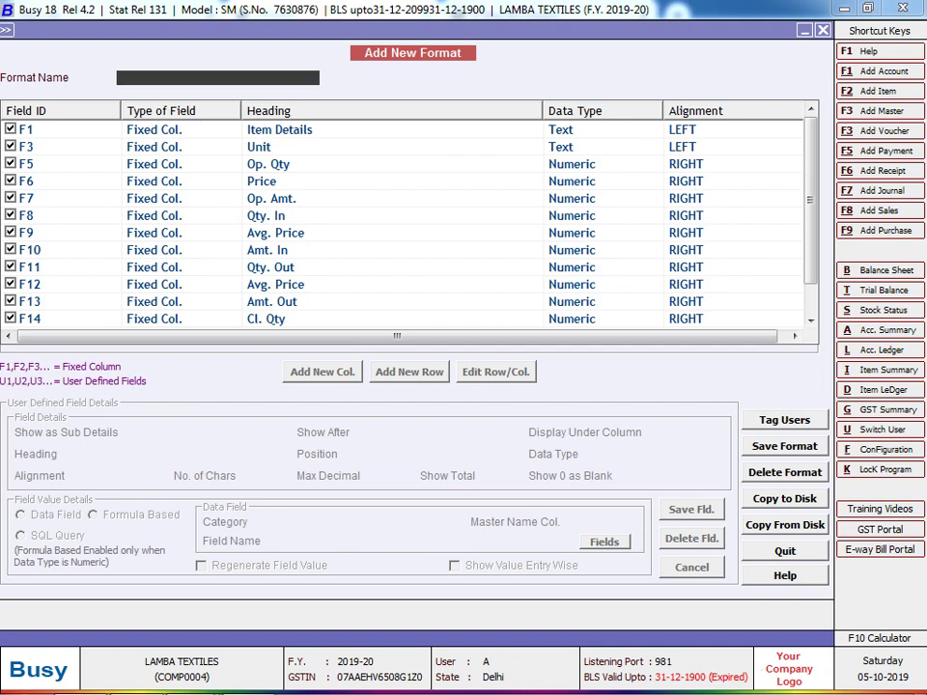
key(Escape)
key(Return)
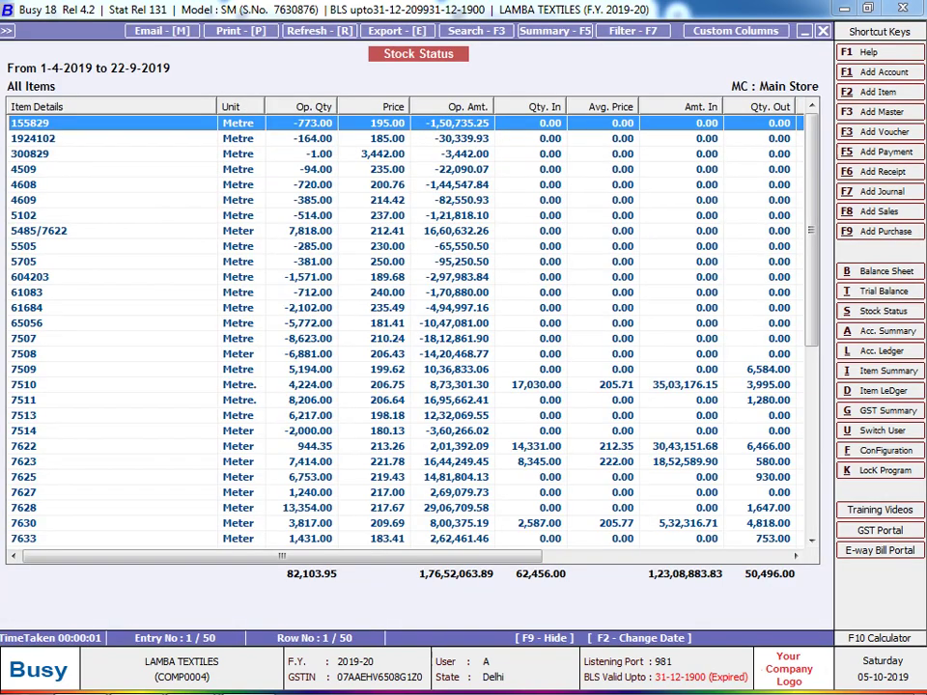
key(Escape)
key(Escape)
key(Escape)
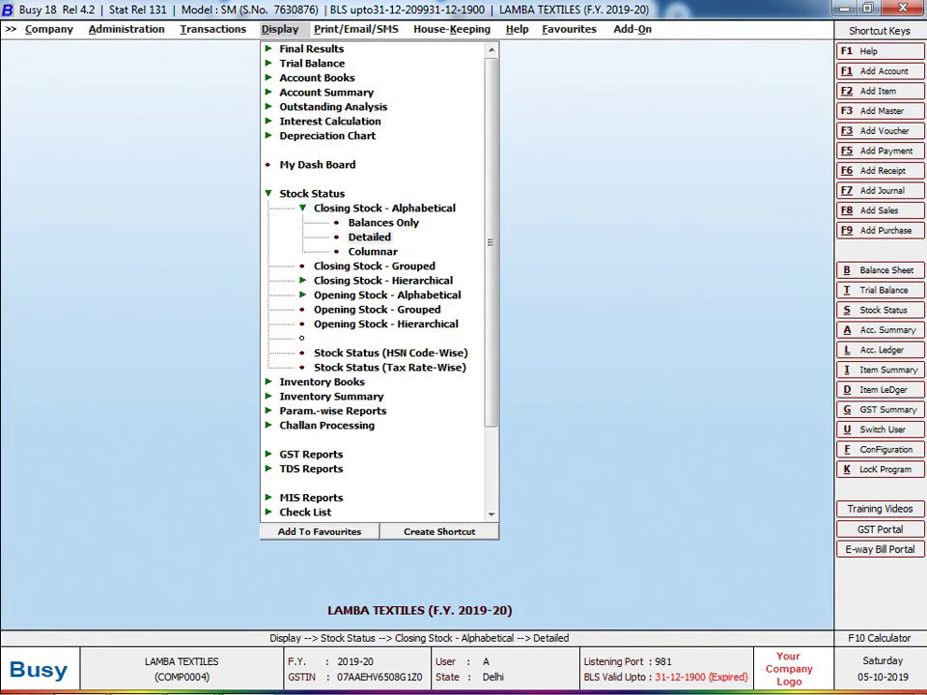
key(Escape)
key(Escape)
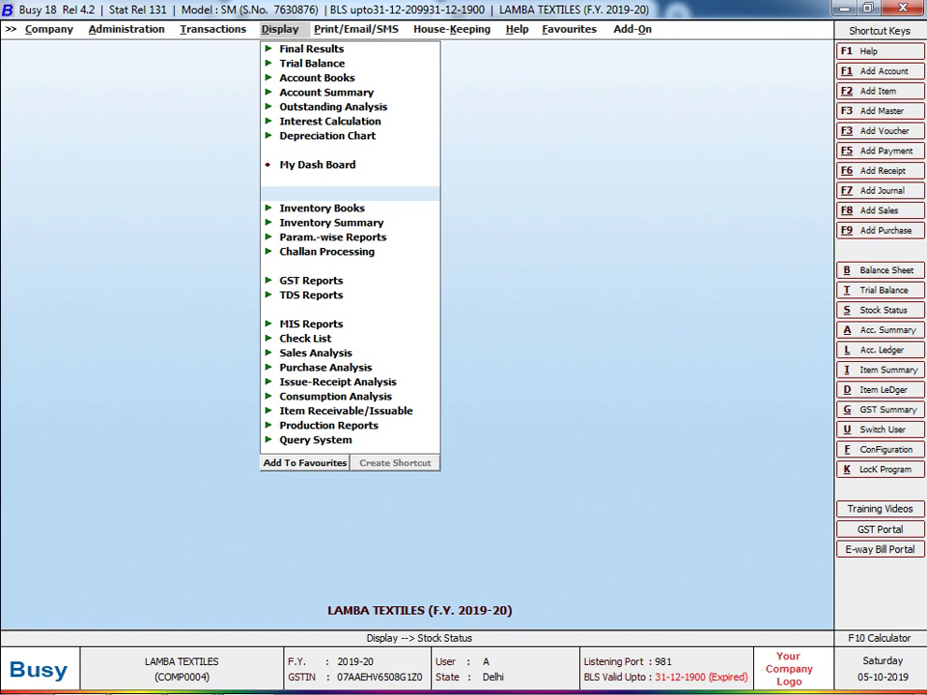
Step: Close the Display menu, confirm closing LAMBA TEXTILES, and reveal the hidden tray icons
key(Escape)
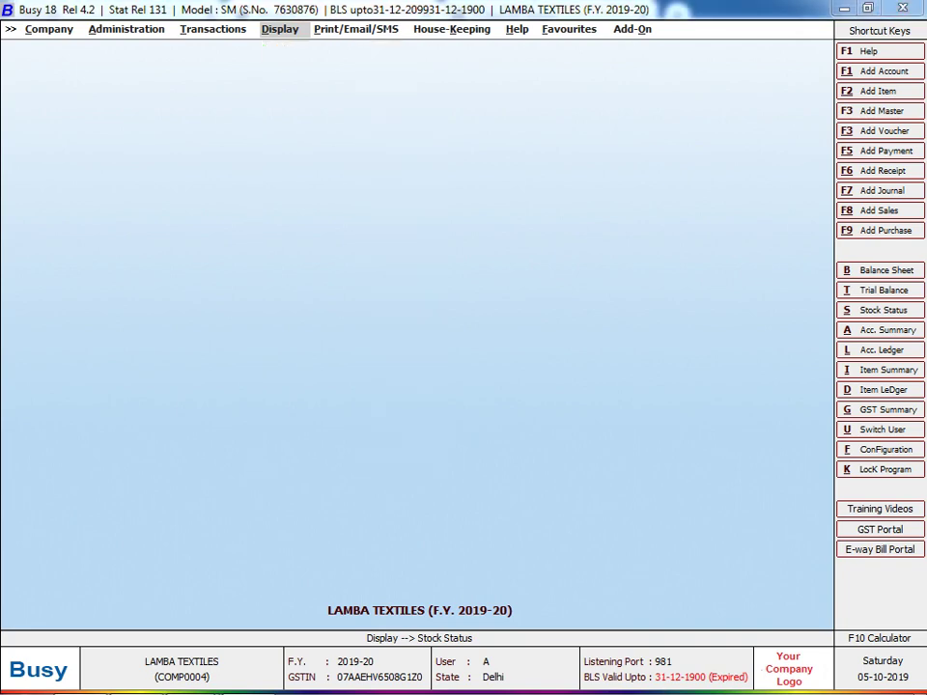
key(Escape)
key(Return)
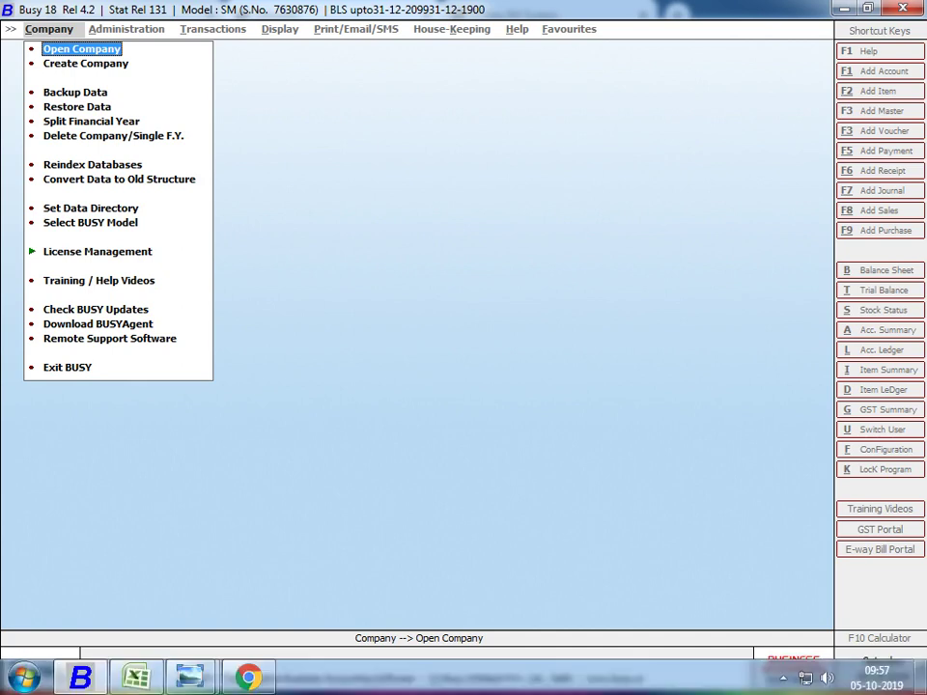
click(783, 677)
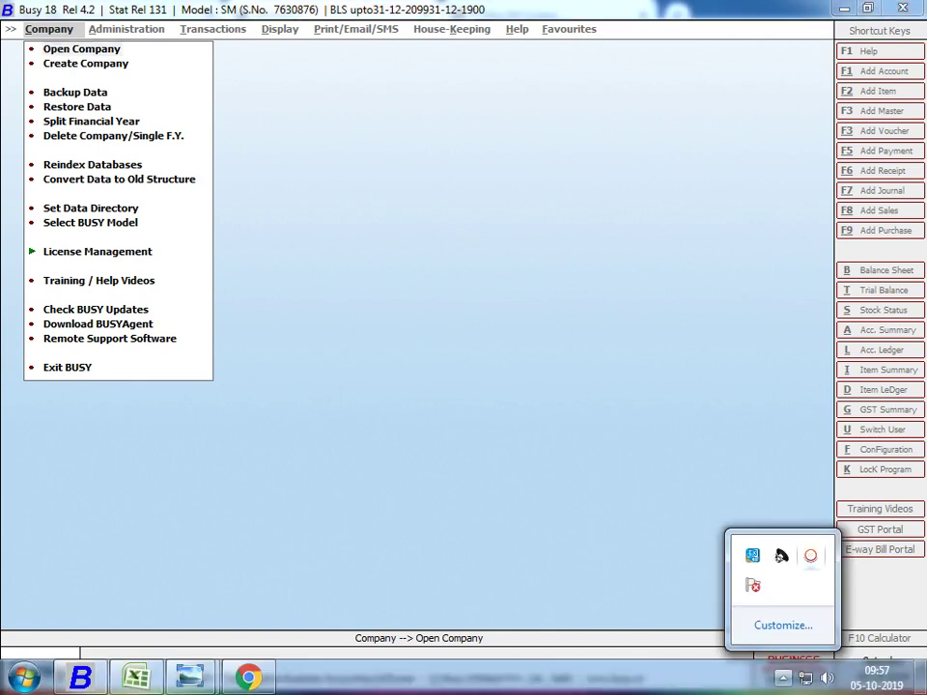